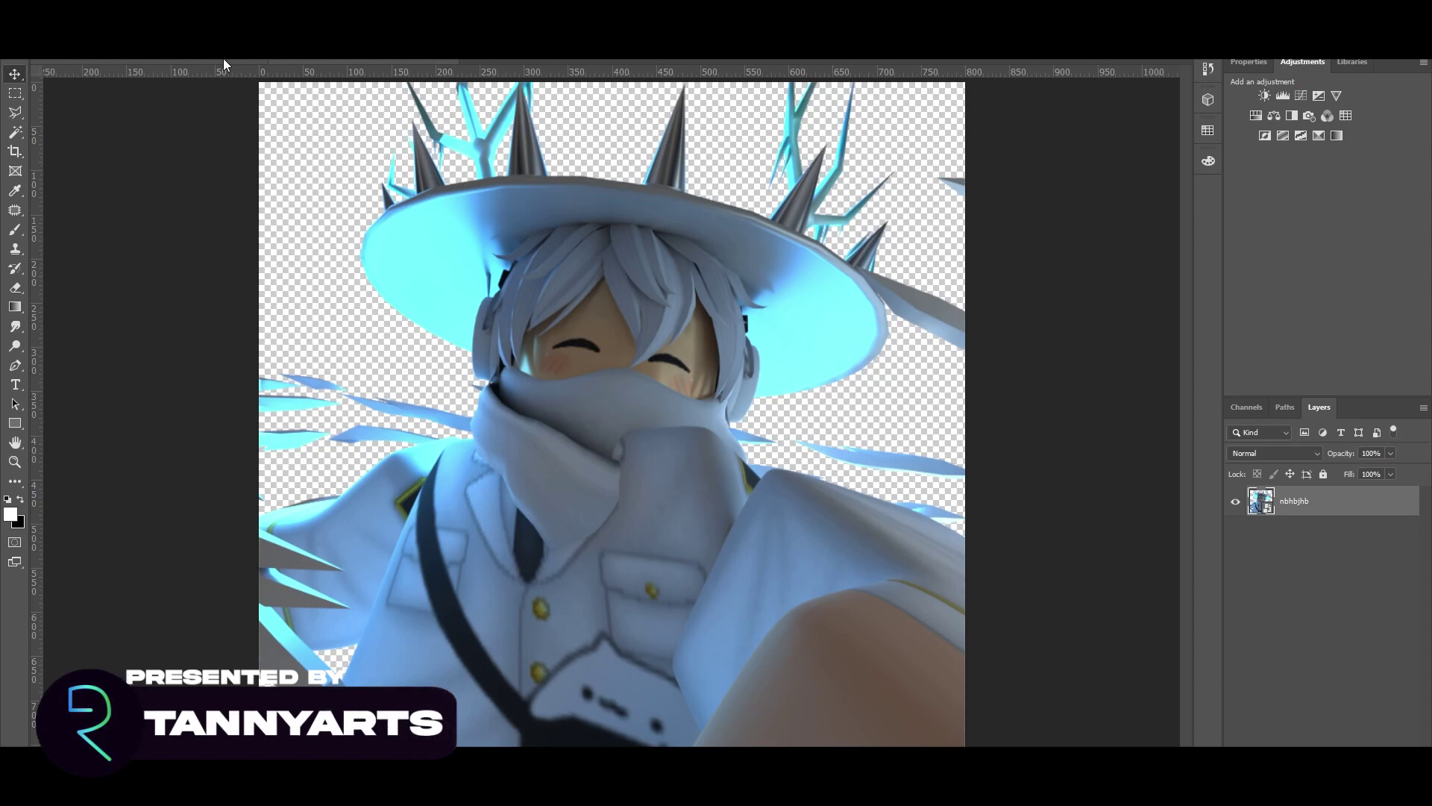
# Switch to the RoyalGraphicsPfppack.psd document, hide the Hide Me group, and expand the Backgrounds group inside Pack
pyautogui.click(222, 60)
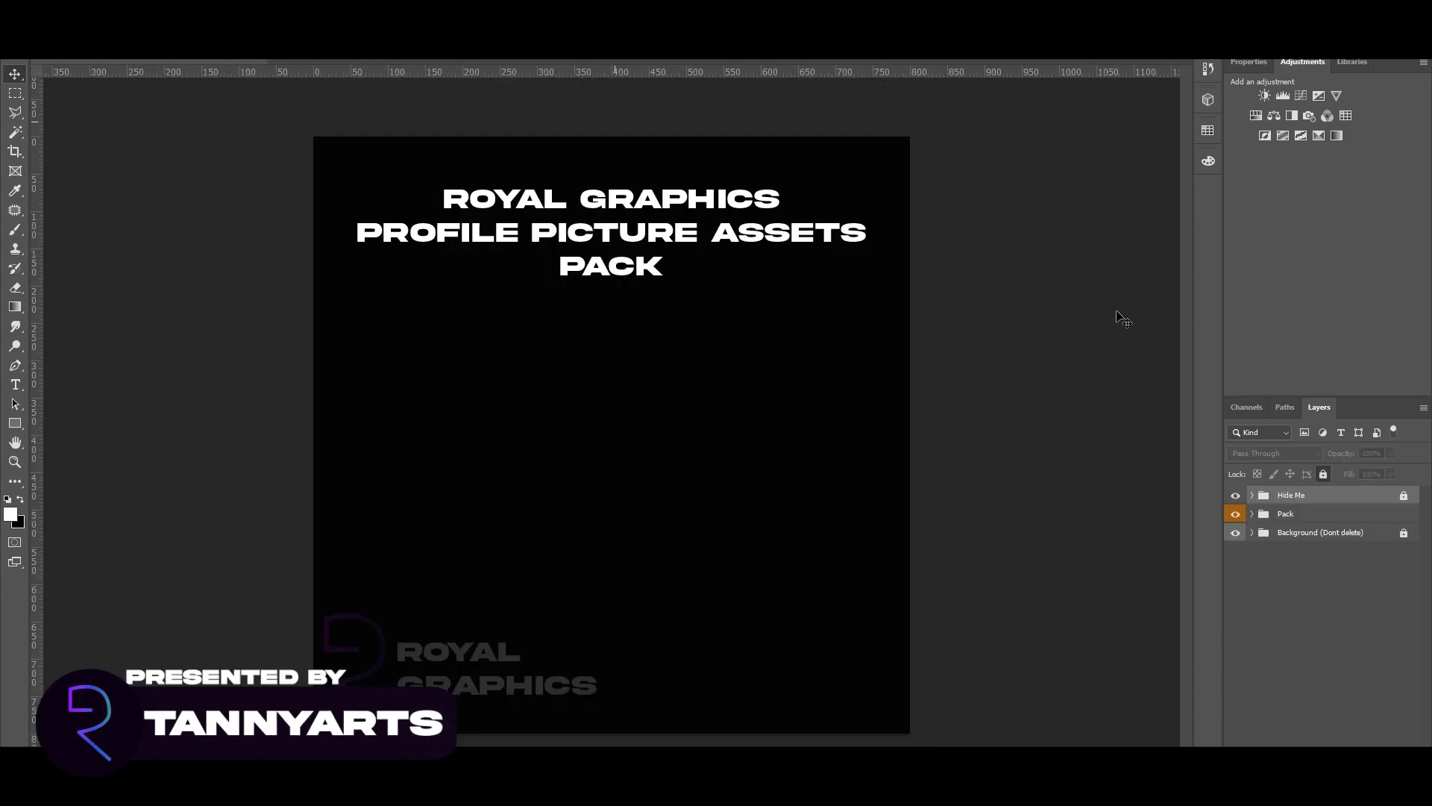
pyautogui.click(1235, 496)
pyautogui.click(1253, 515)
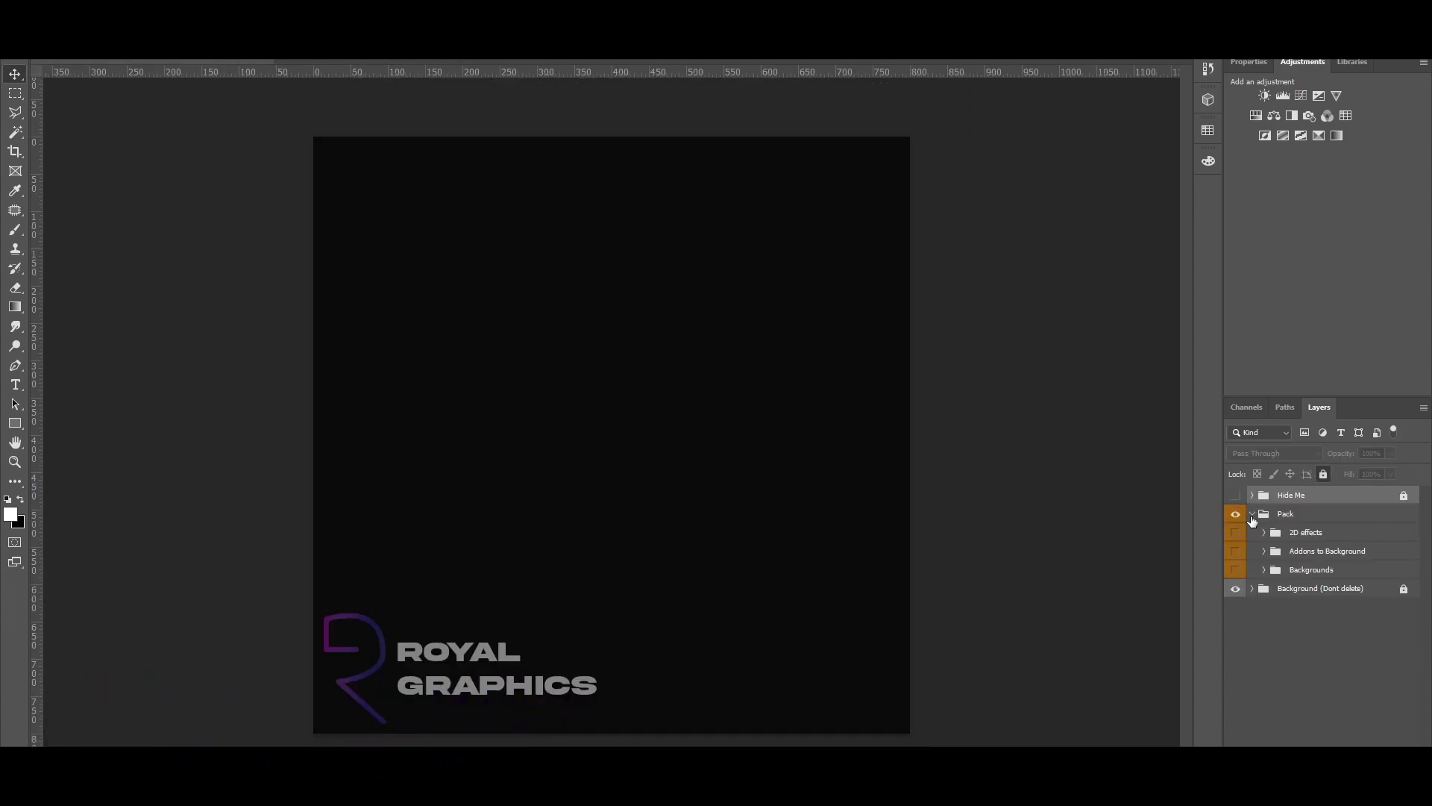
pyautogui.click(1264, 570)
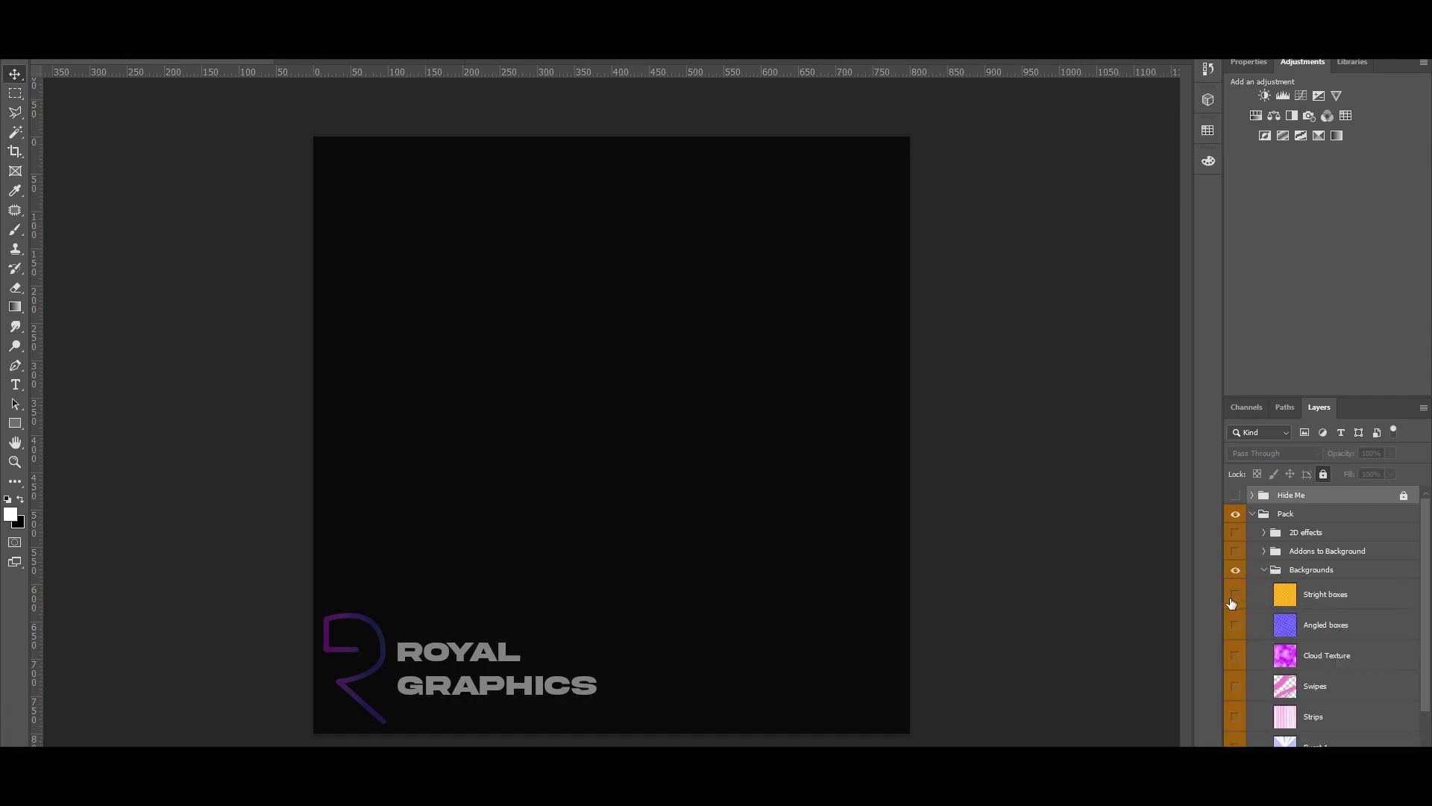
# Preview the Z and Dots backgrounds in the pack and compare them with the character render document
pyautogui.scroll(-3, 1241, 622)
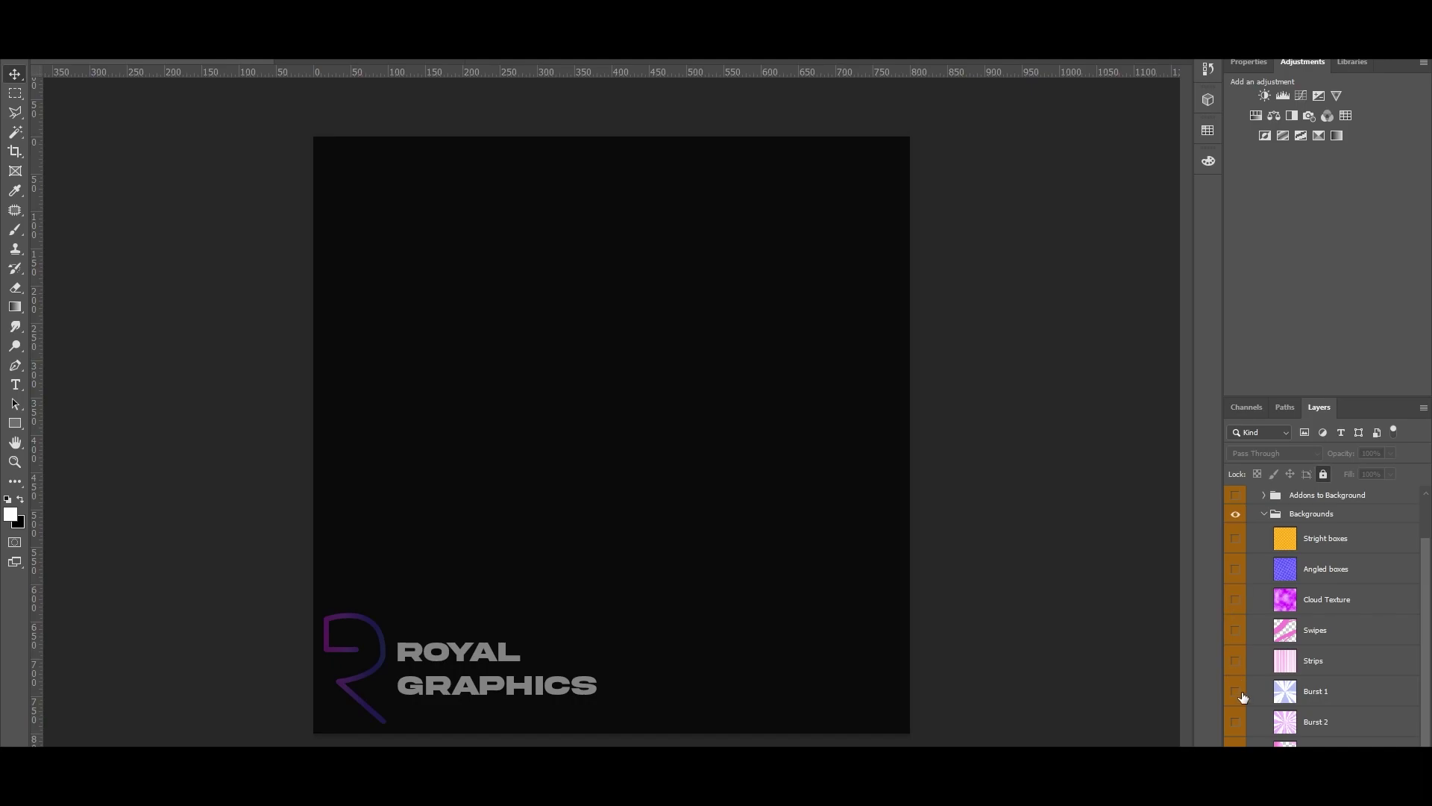
pyautogui.scroll(-2, 1240, 689)
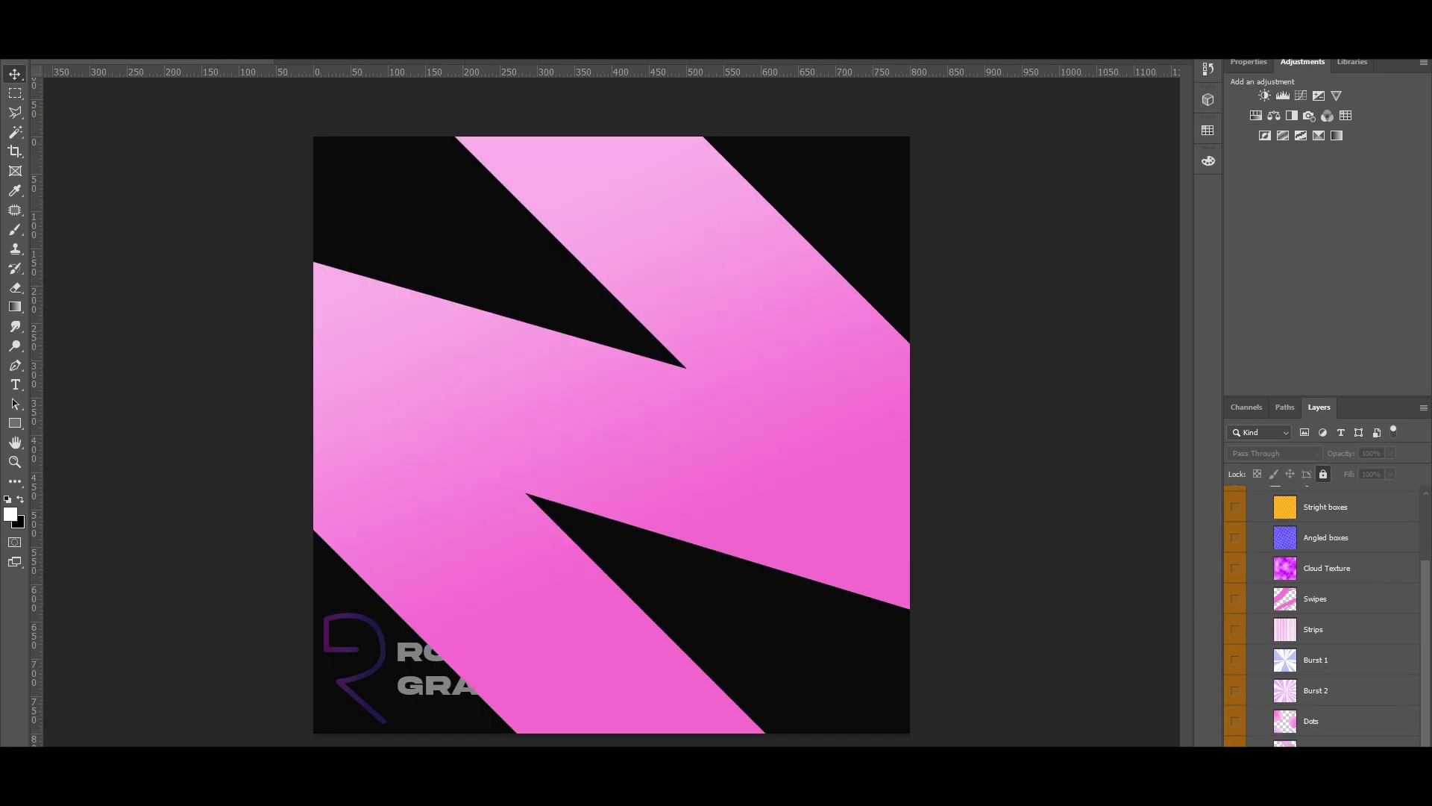
pyautogui.click(1235, 722)
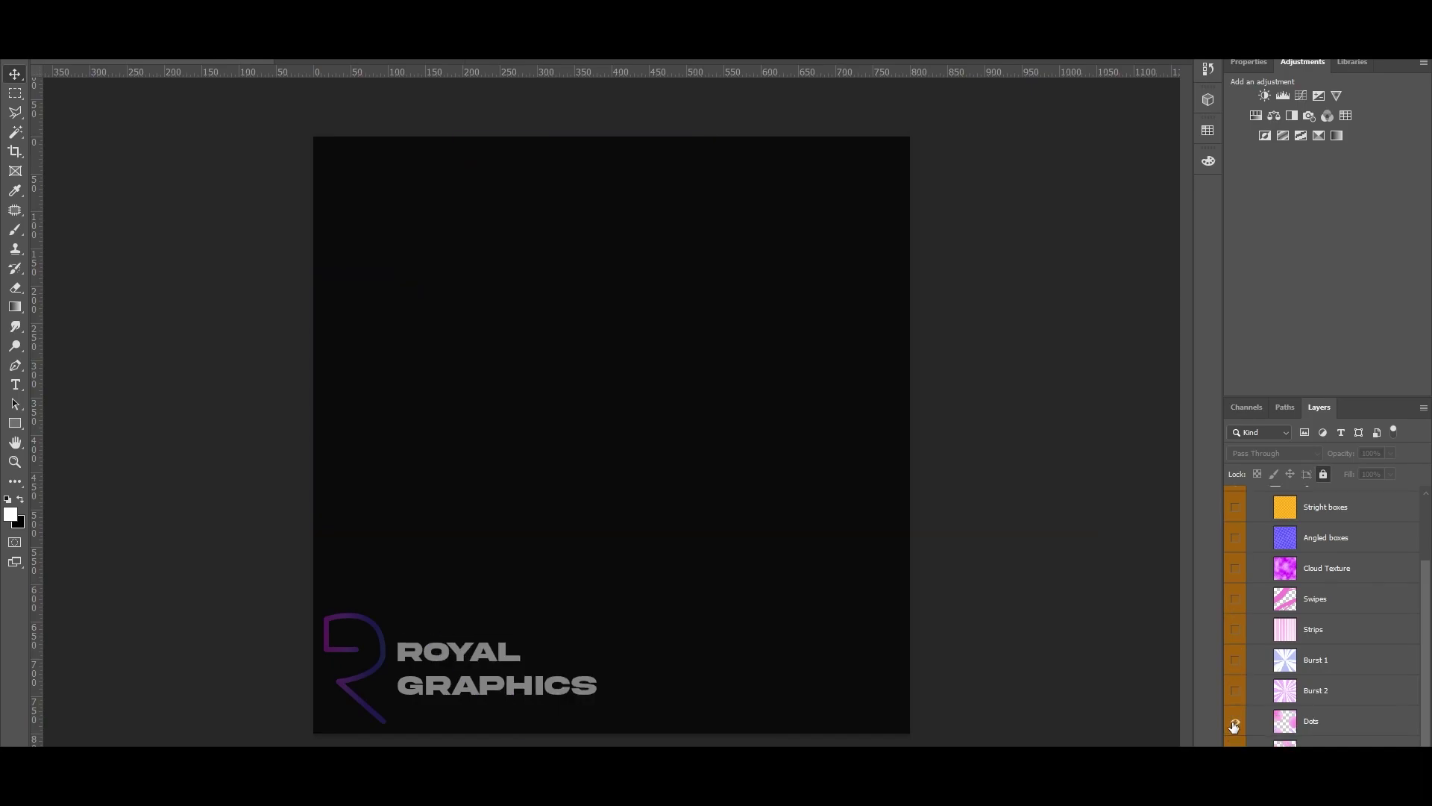
pyautogui.click(351, 65)
pyautogui.click(209, 58)
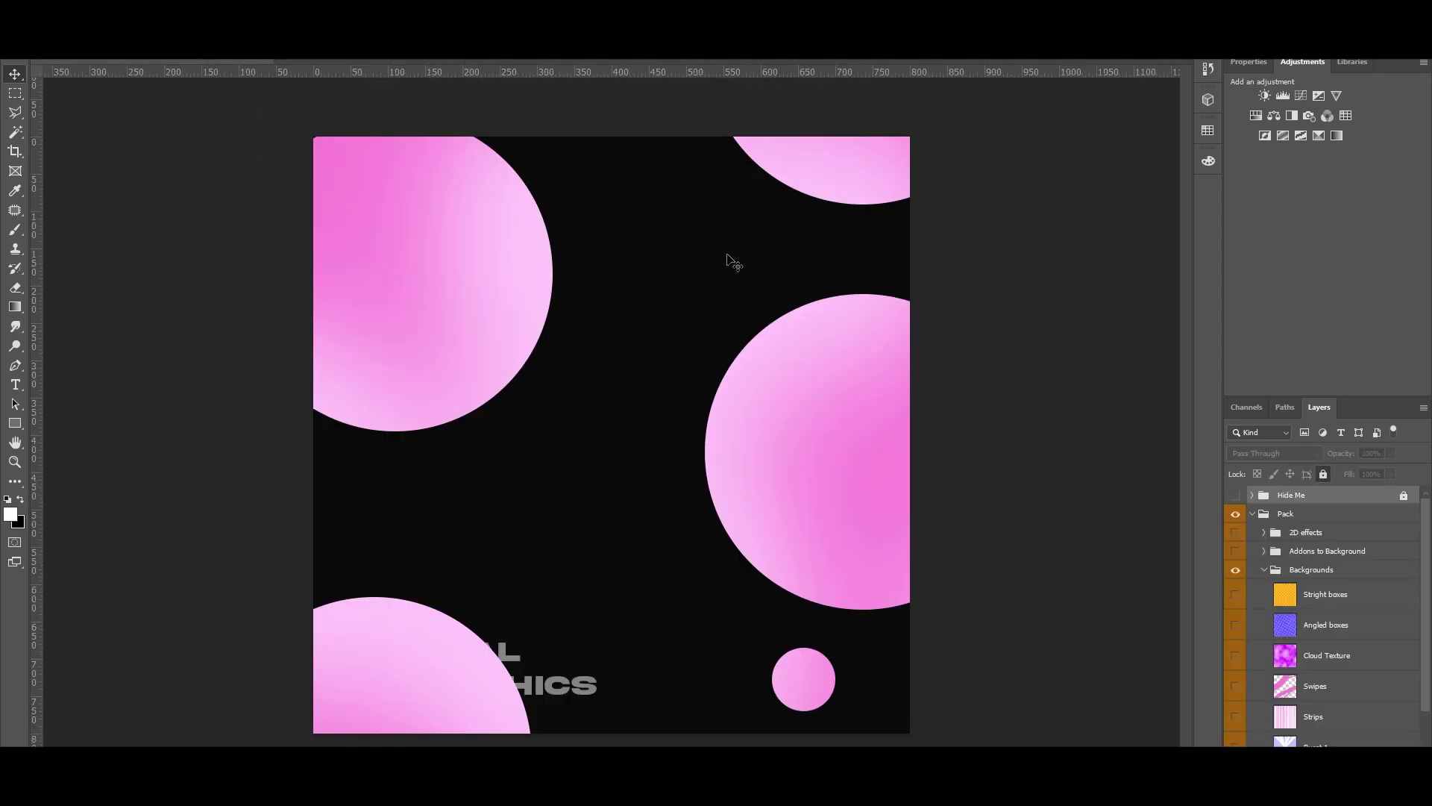
# Preview the Burst 2, Burst 1, Strips and Swipes backgrounds one at a time, hiding each after viewing
pyautogui.scroll(-3, 1244, 718)
pyautogui.click(1236, 720)
pyautogui.click(1236, 690)
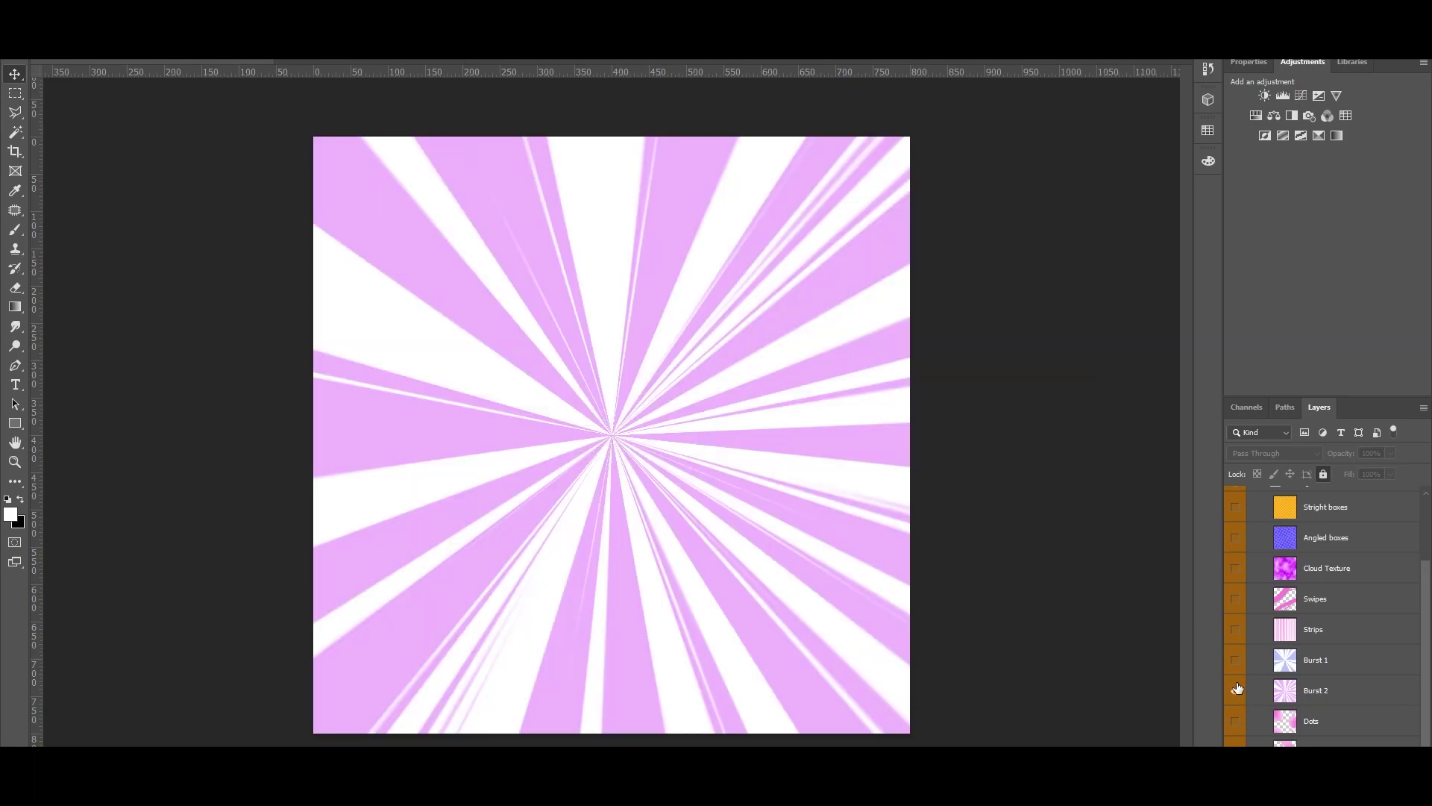
pyautogui.click(1236, 690)
pyautogui.click(1235, 660)
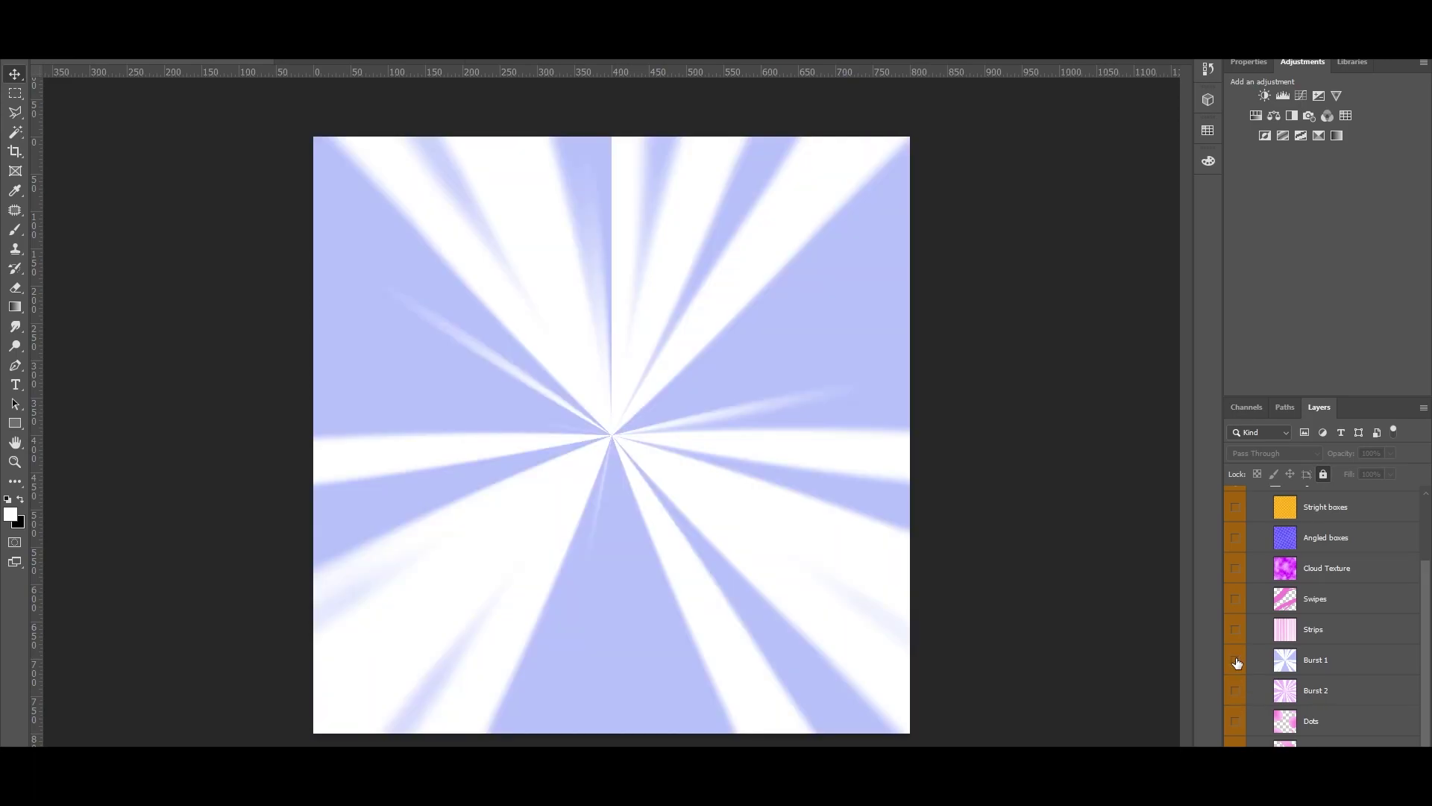
pyautogui.click(1236, 660)
pyautogui.click(1235, 629)
pyautogui.click(1236, 629)
pyautogui.click(1235, 599)
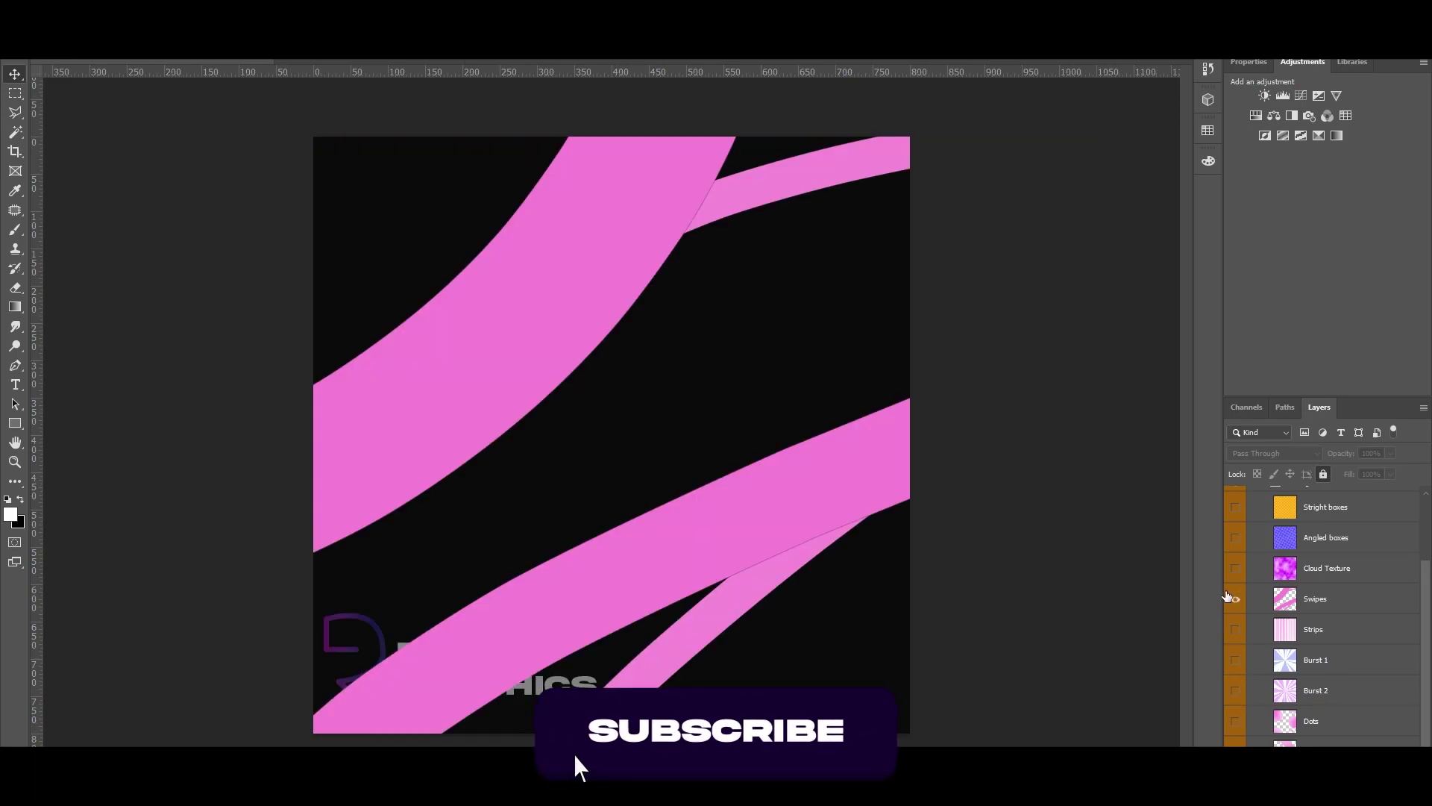
pyautogui.click(1235, 598)
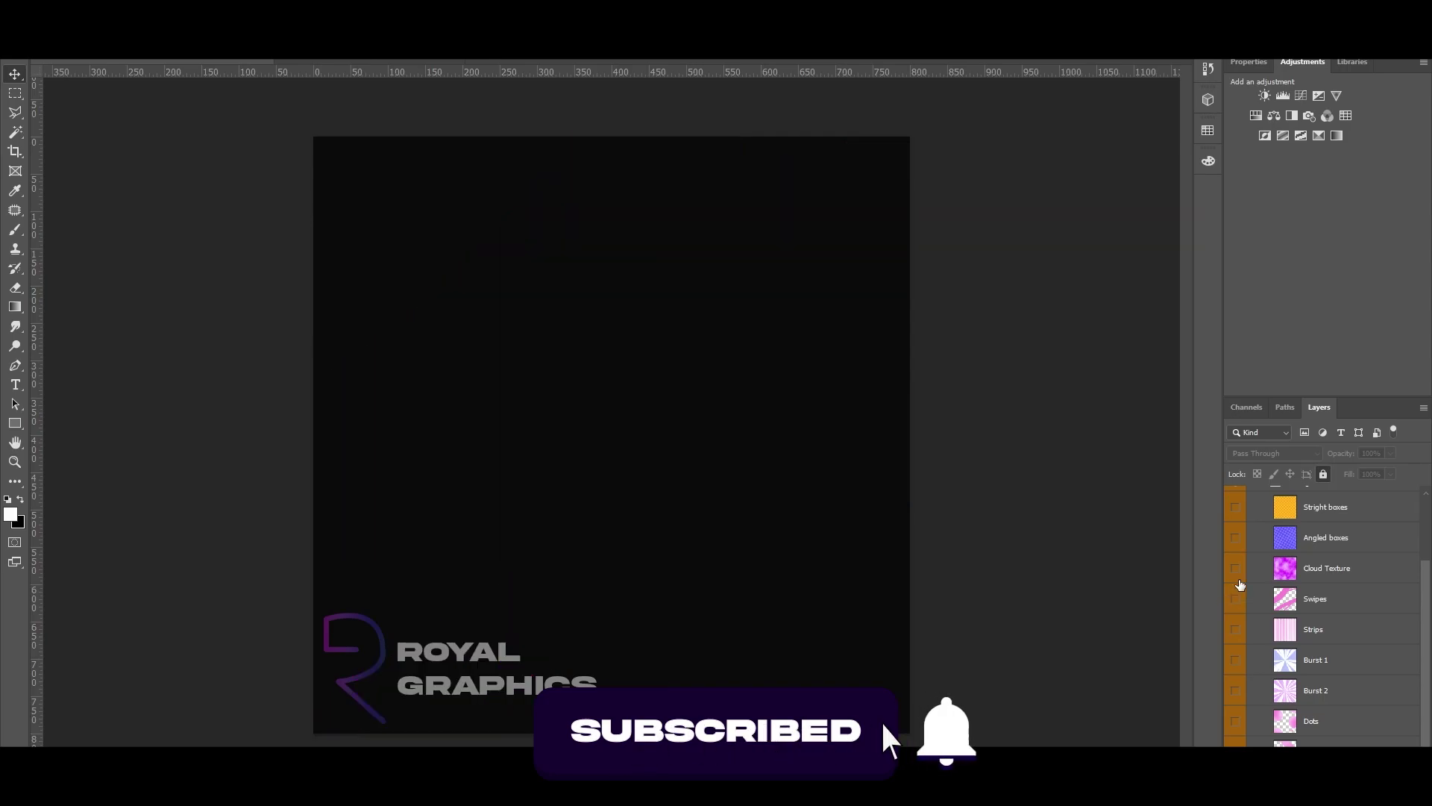
# Duplicate the Z background layer into the nbhbjhb.png document, and hide the original in the pack
pyautogui.click(1235, 744)
pyautogui.rightClick(1268, 743)
pyautogui.click(1242, 210)
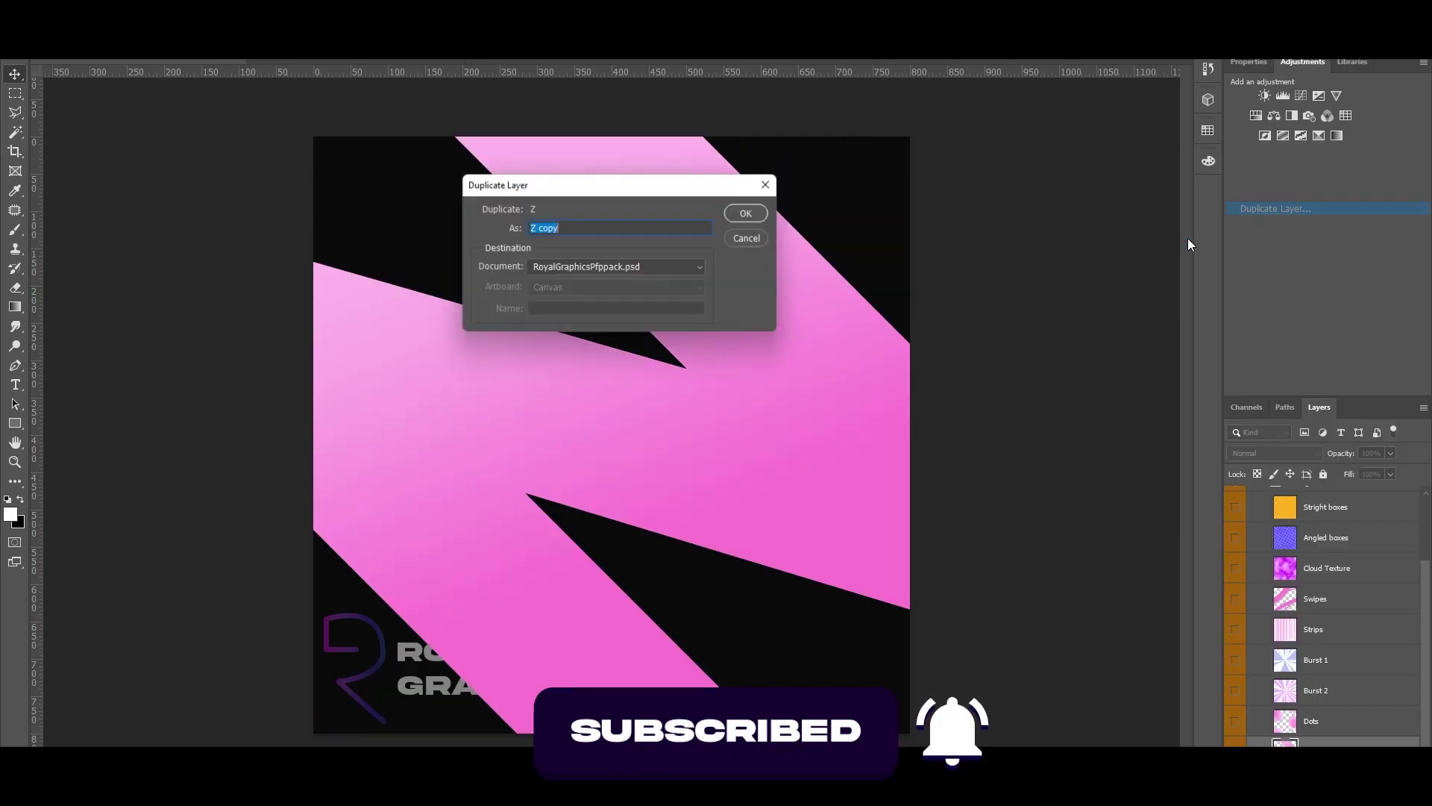
pyautogui.click(616, 267)
pyautogui.click(614, 296)
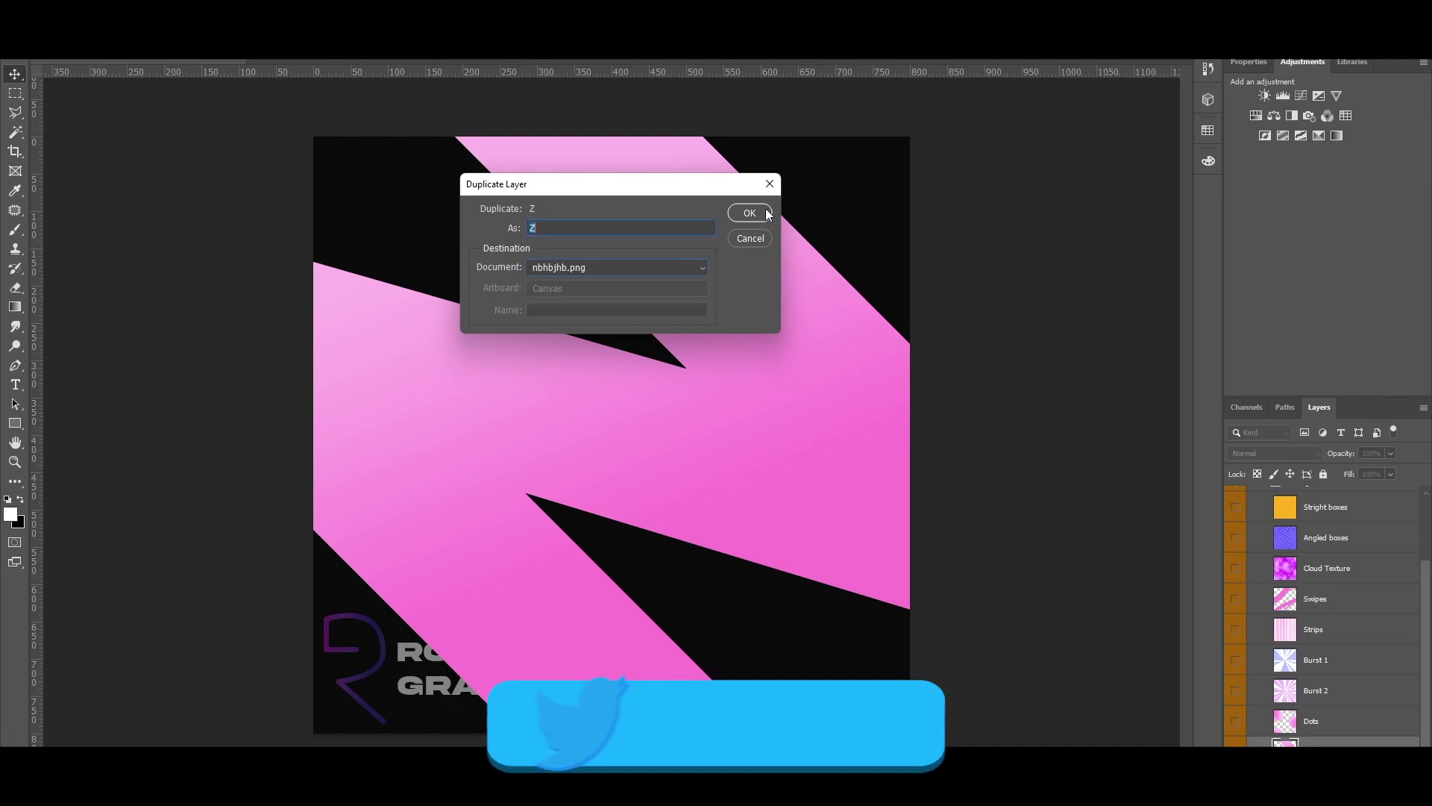
pyautogui.click(766, 214)
pyautogui.click(1236, 744)
# Show the Dots background layer and duplicate it into the nbhbjhb.png document
pyautogui.click(1236, 721)
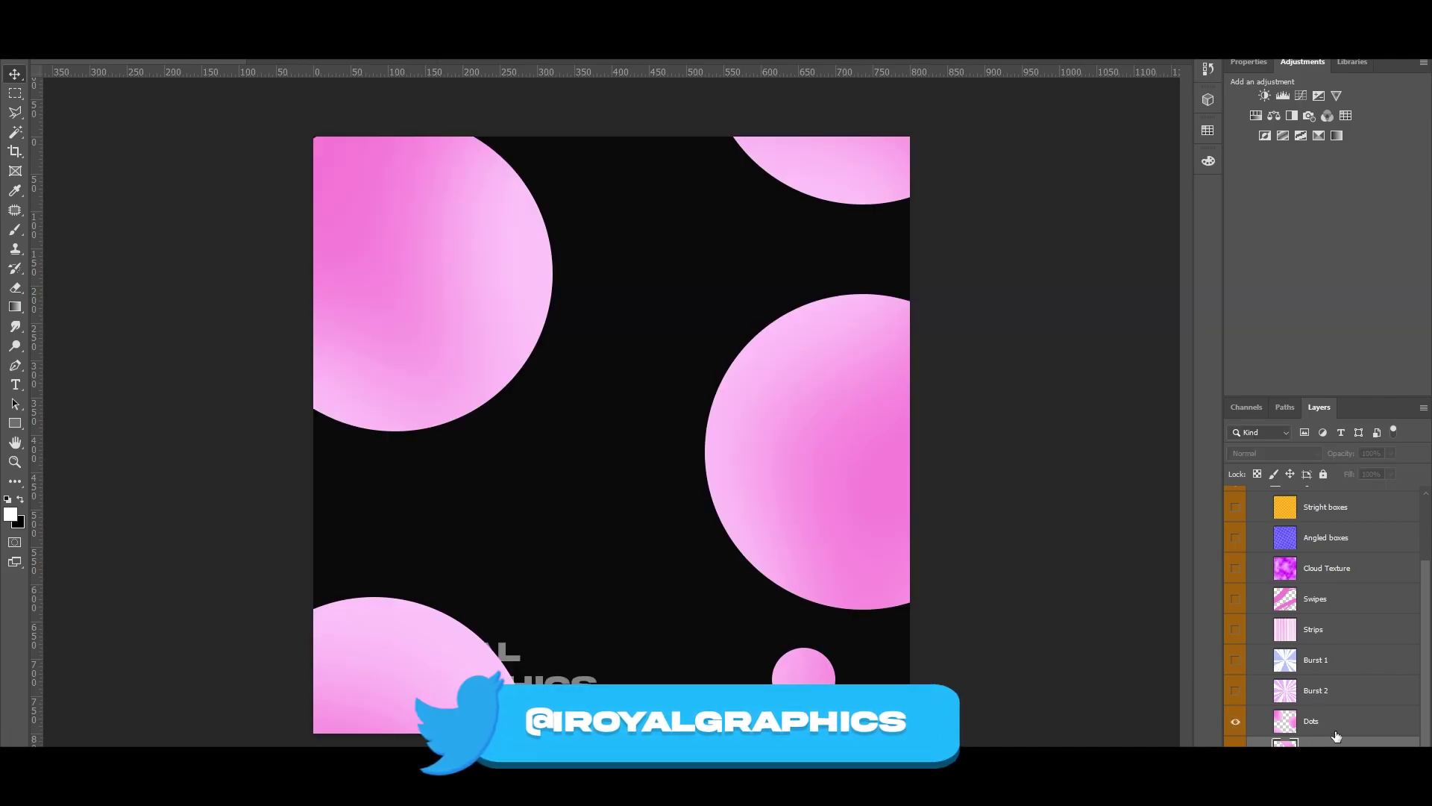
pyautogui.rightClick(1336, 722)
pyautogui.click(1242, 205)
pyautogui.click(675, 268)
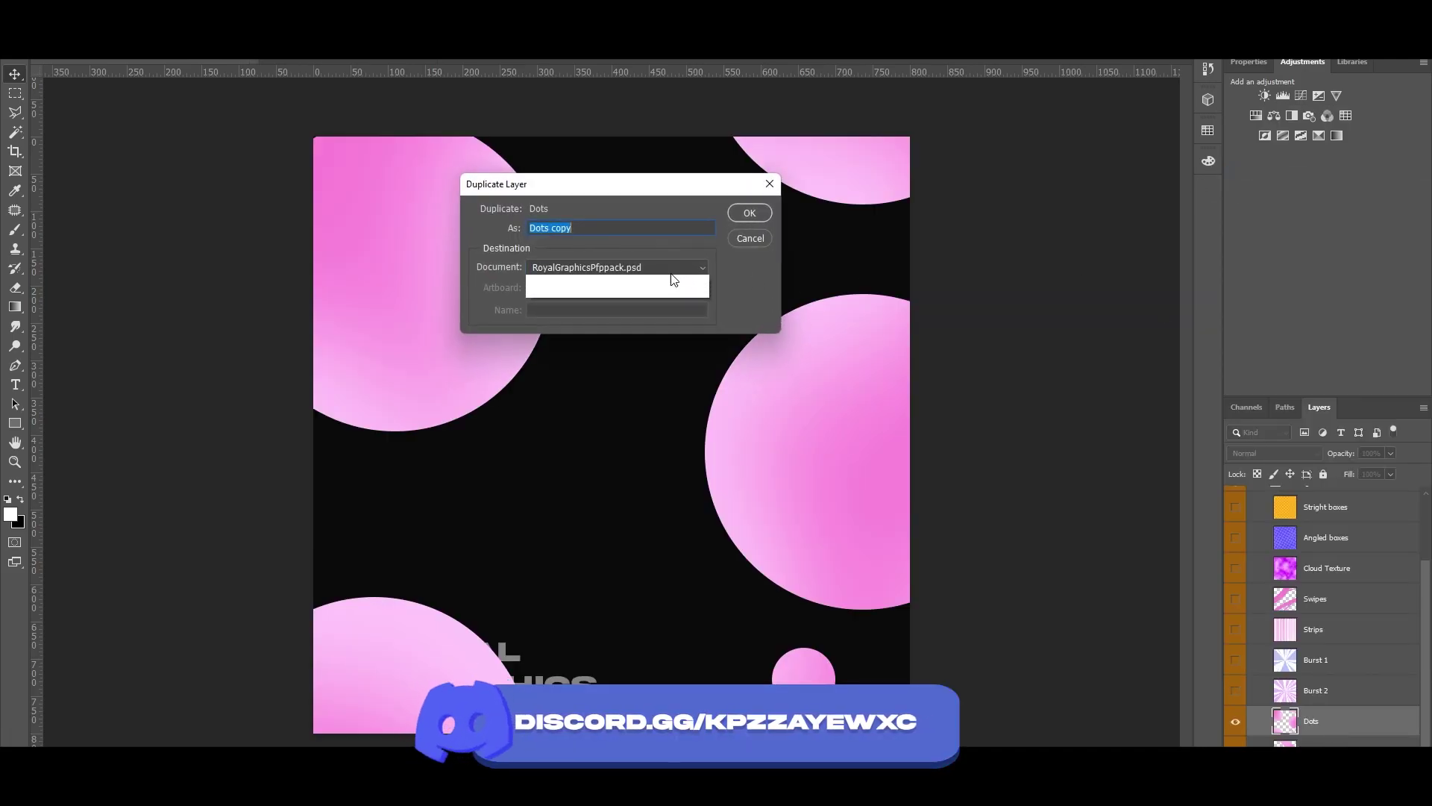
pyautogui.click(632, 298)
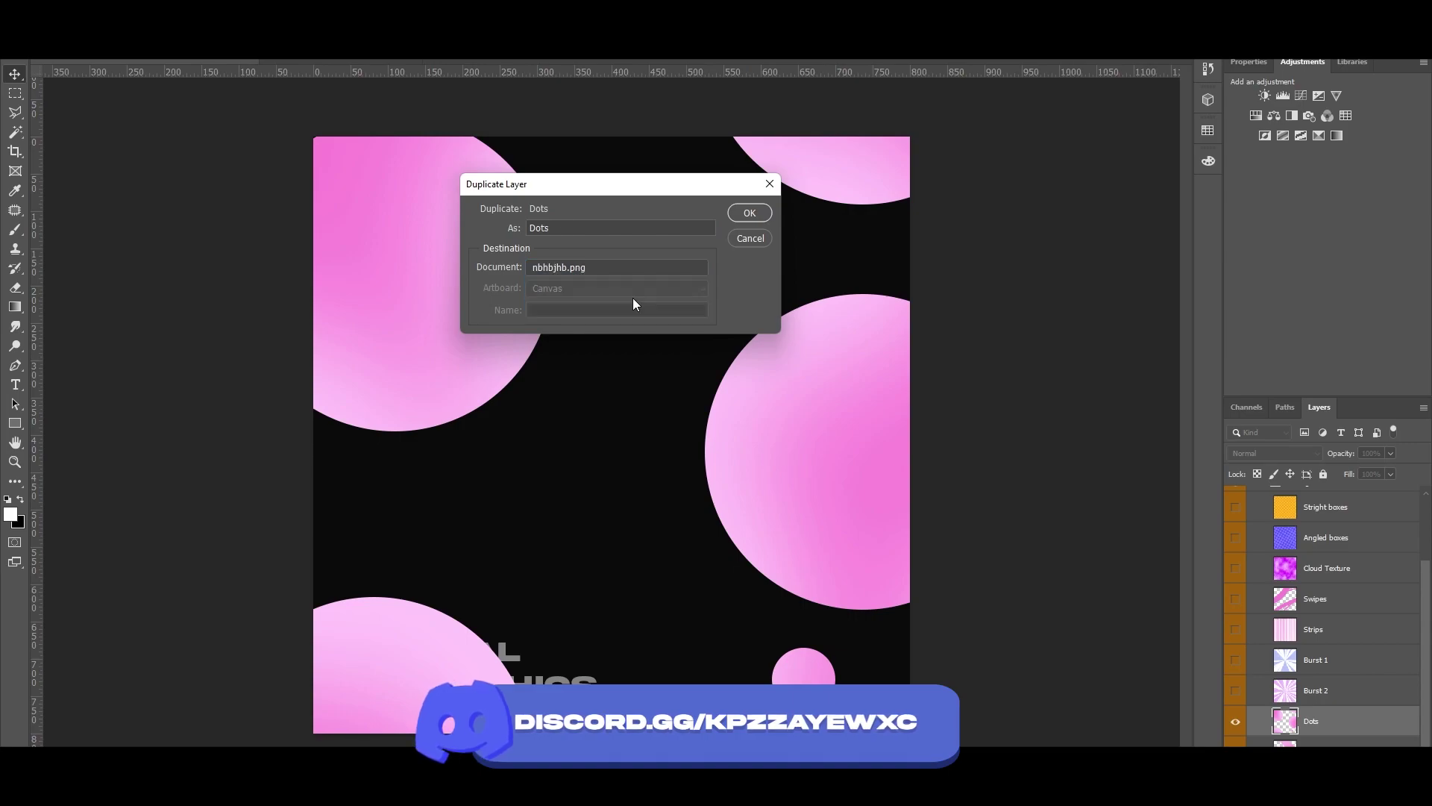
pyautogui.click(748, 215)
# Collapse and hide the Backgrounds group, and show and expand the Addons to Background group
pyautogui.scroll(2, 1313, 597)
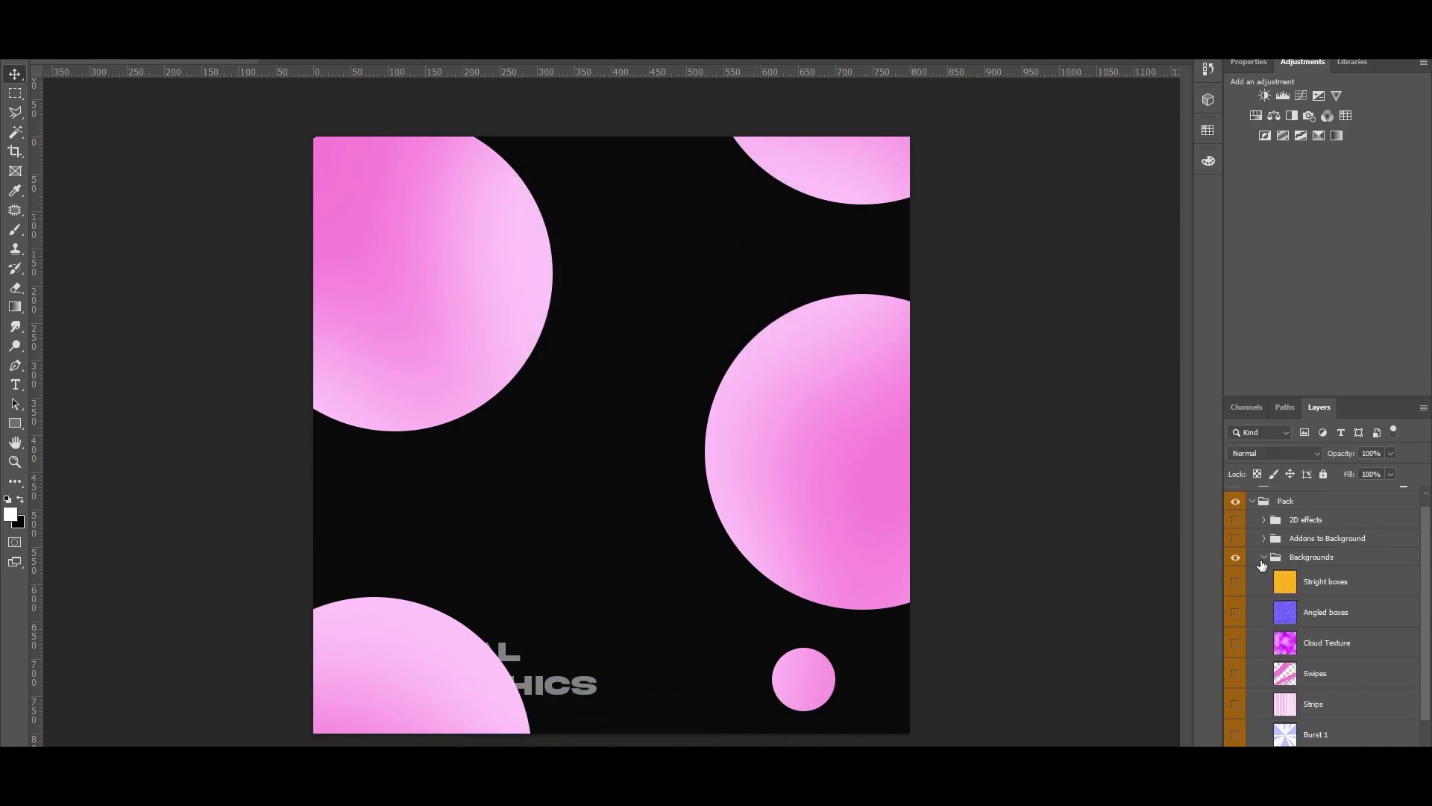
pyautogui.click(1263, 557)
pyautogui.click(1236, 570)
pyautogui.click(1235, 551)
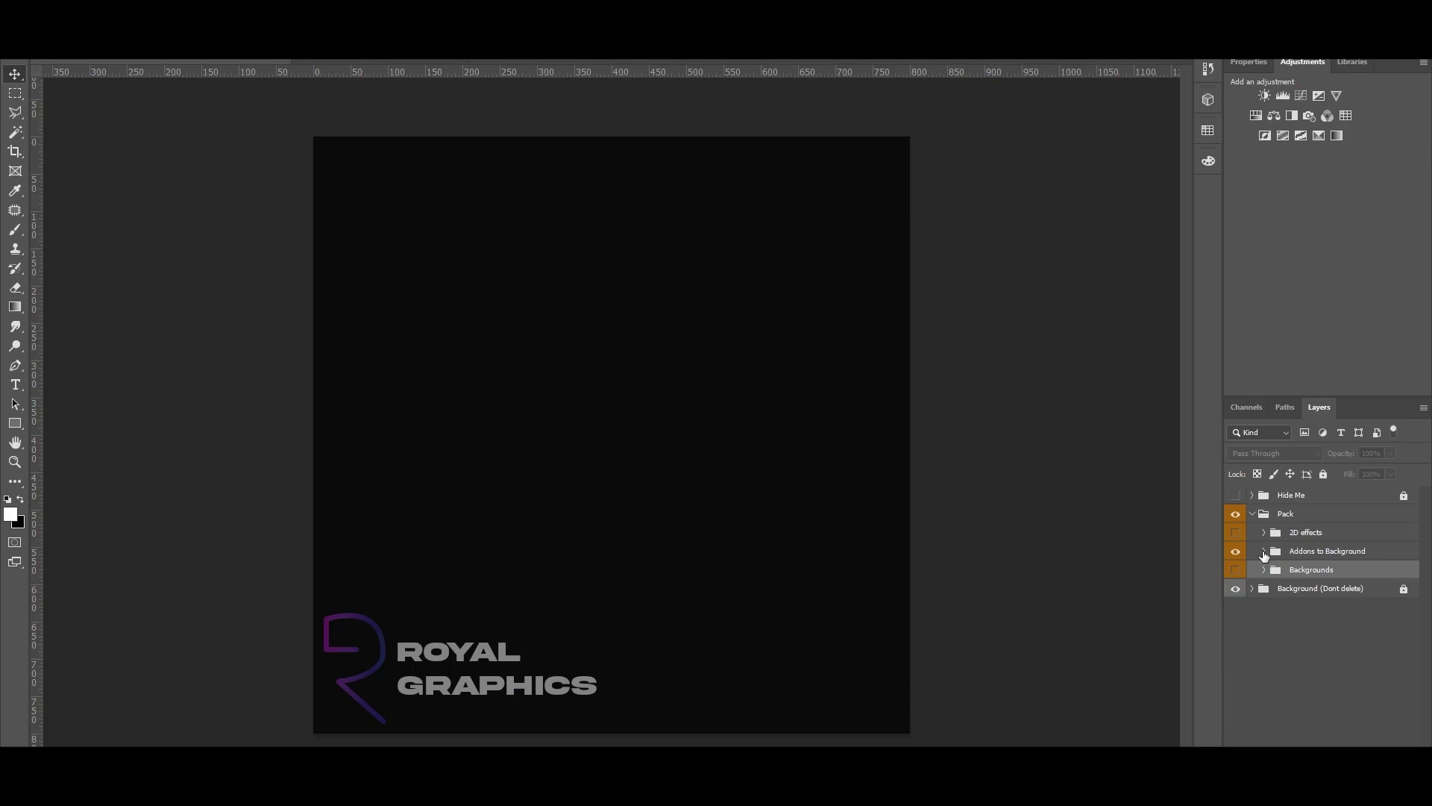
pyautogui.click(1264, 552)
# Preview the Dots 1 addon layer and hide it again
pyautogui.scroll(-5, 1242, 649)
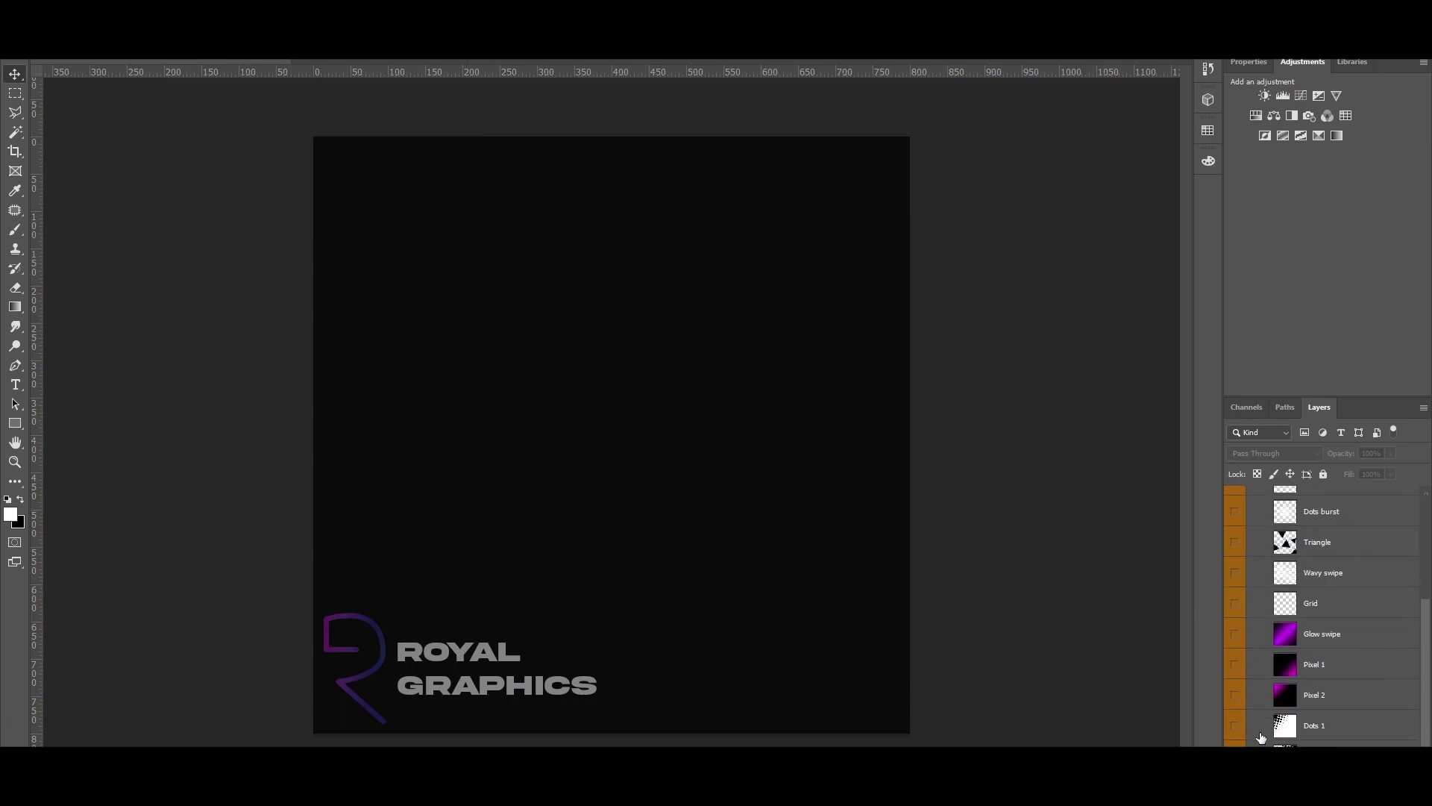
pyautogui.scroll(-1, 1261, 737)
pyautogui.click(1235, 702)
pyautogui.click(1362, 714)
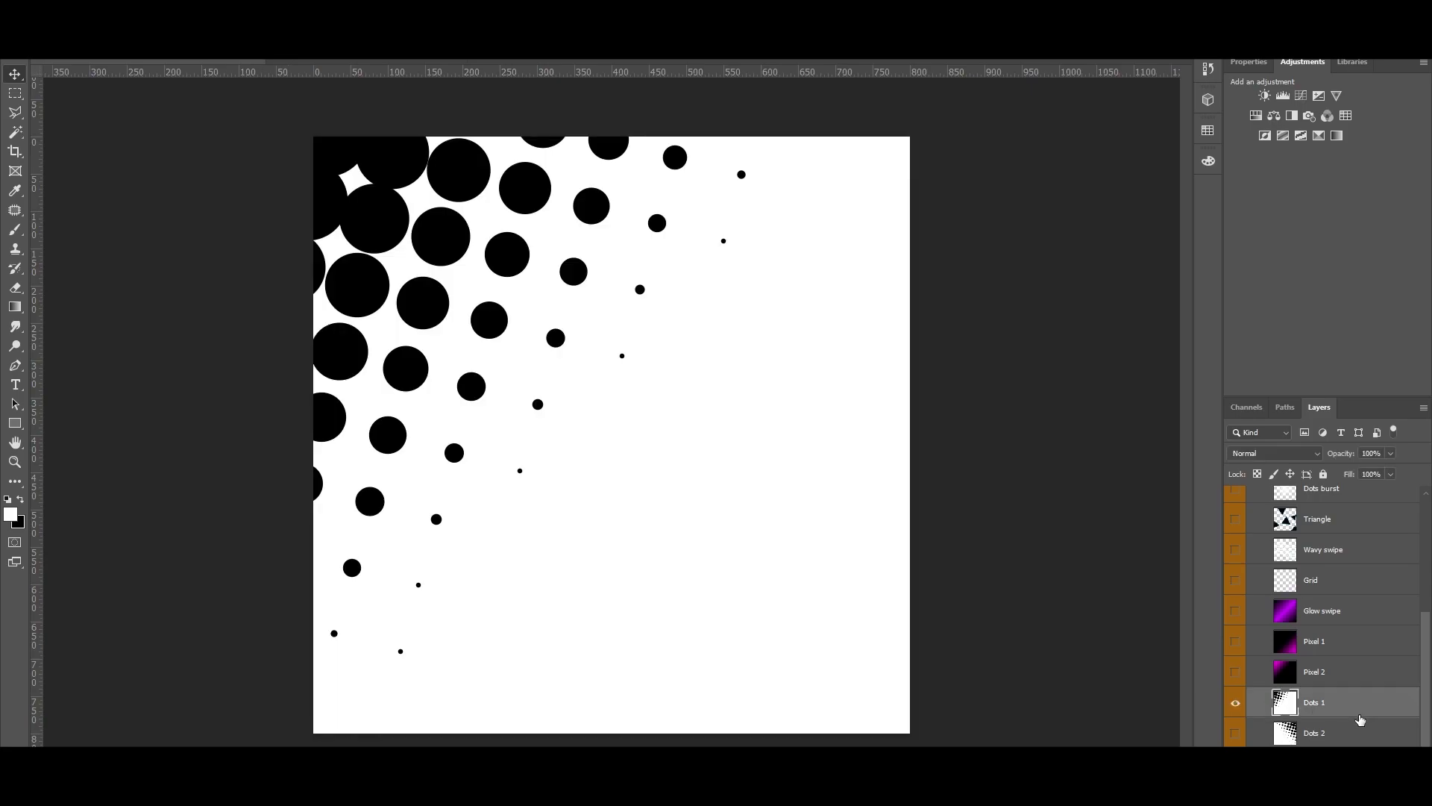
pyautogui.click(1236, 702)
# Show the Dots 2 addon layer, duplicate it into the nbhbjhb.png document, and hide the original
pyautogui.click(1234, 733)
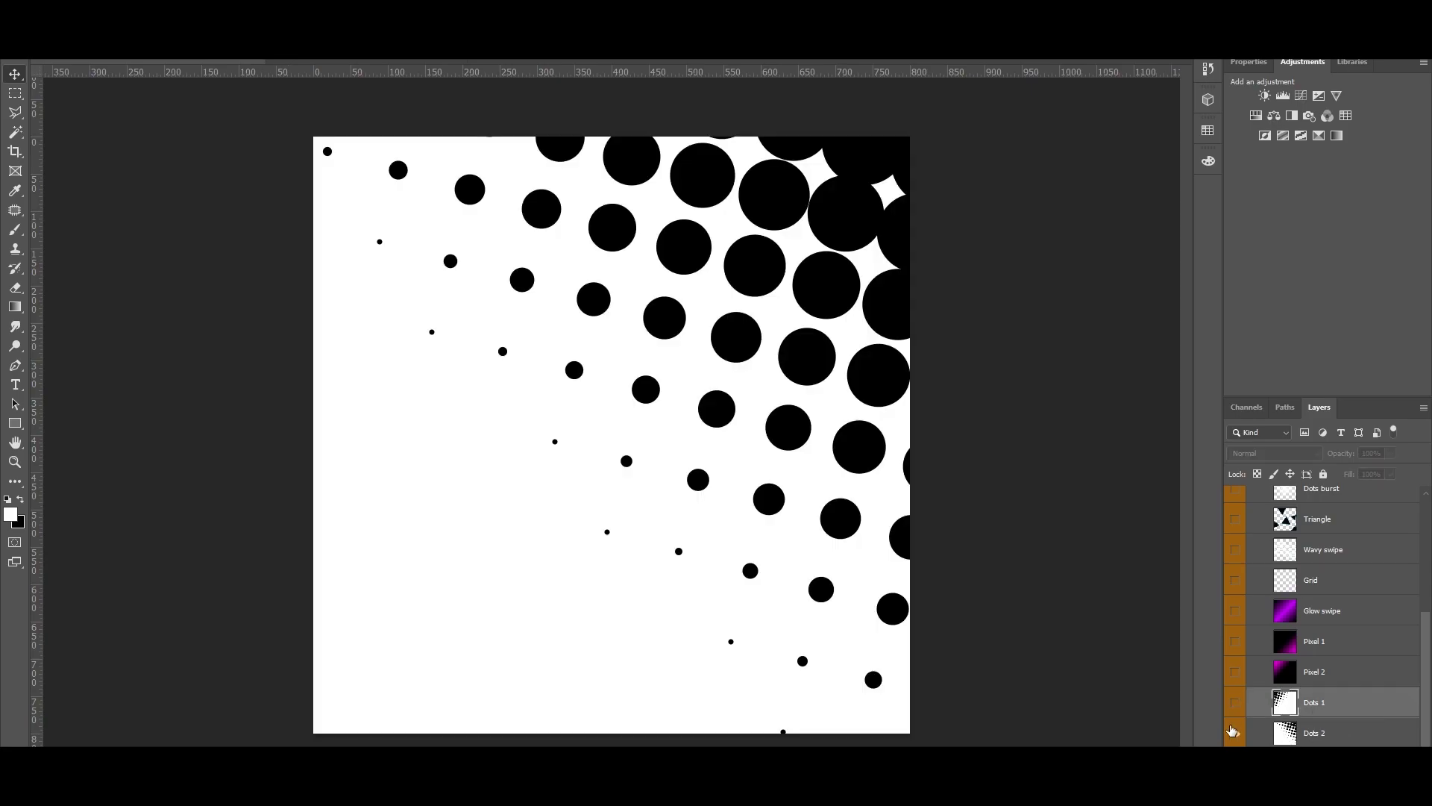
pyautogui.rightClick(1341, 735)
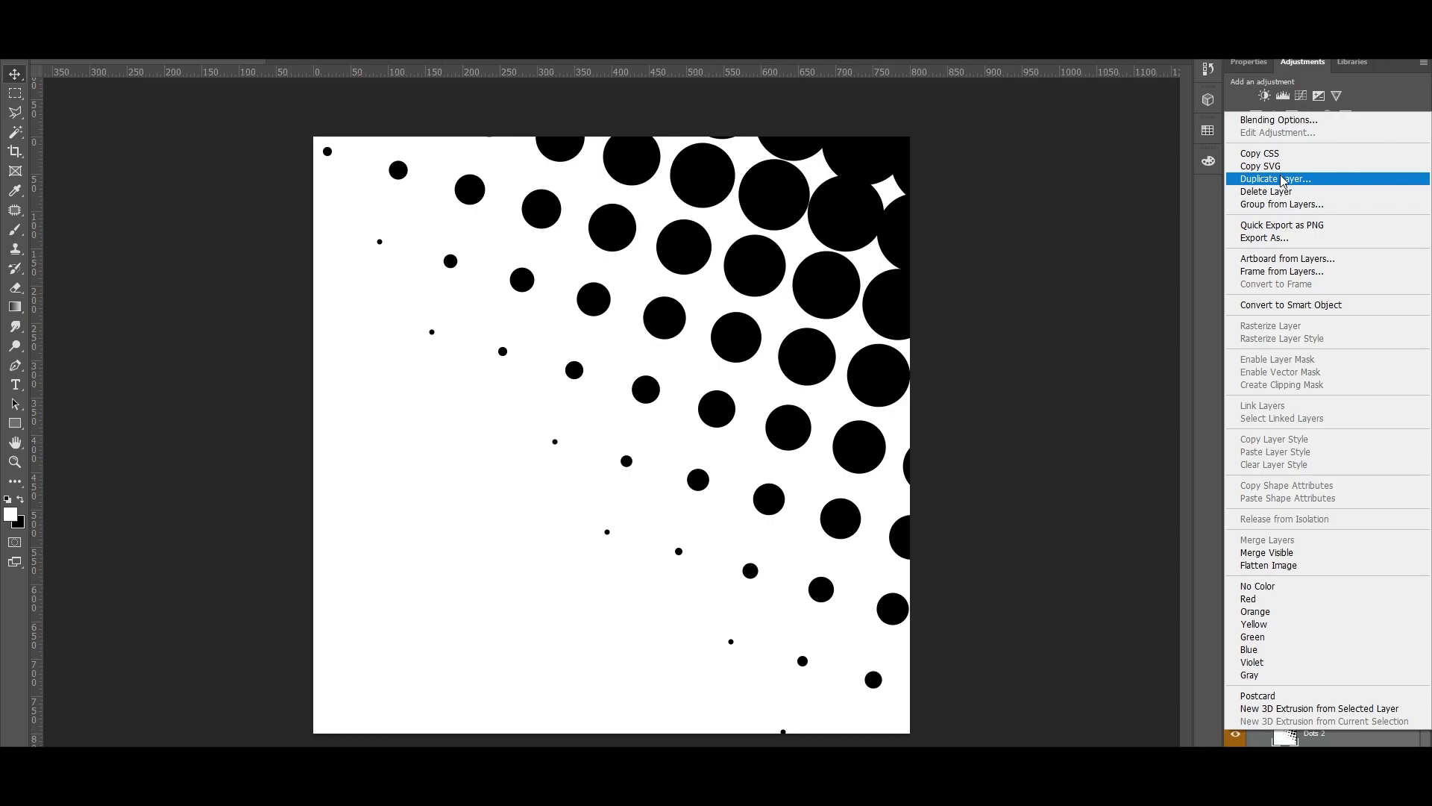
pyautogui.click(1283, 179)
pyautogui.click(608, 268)
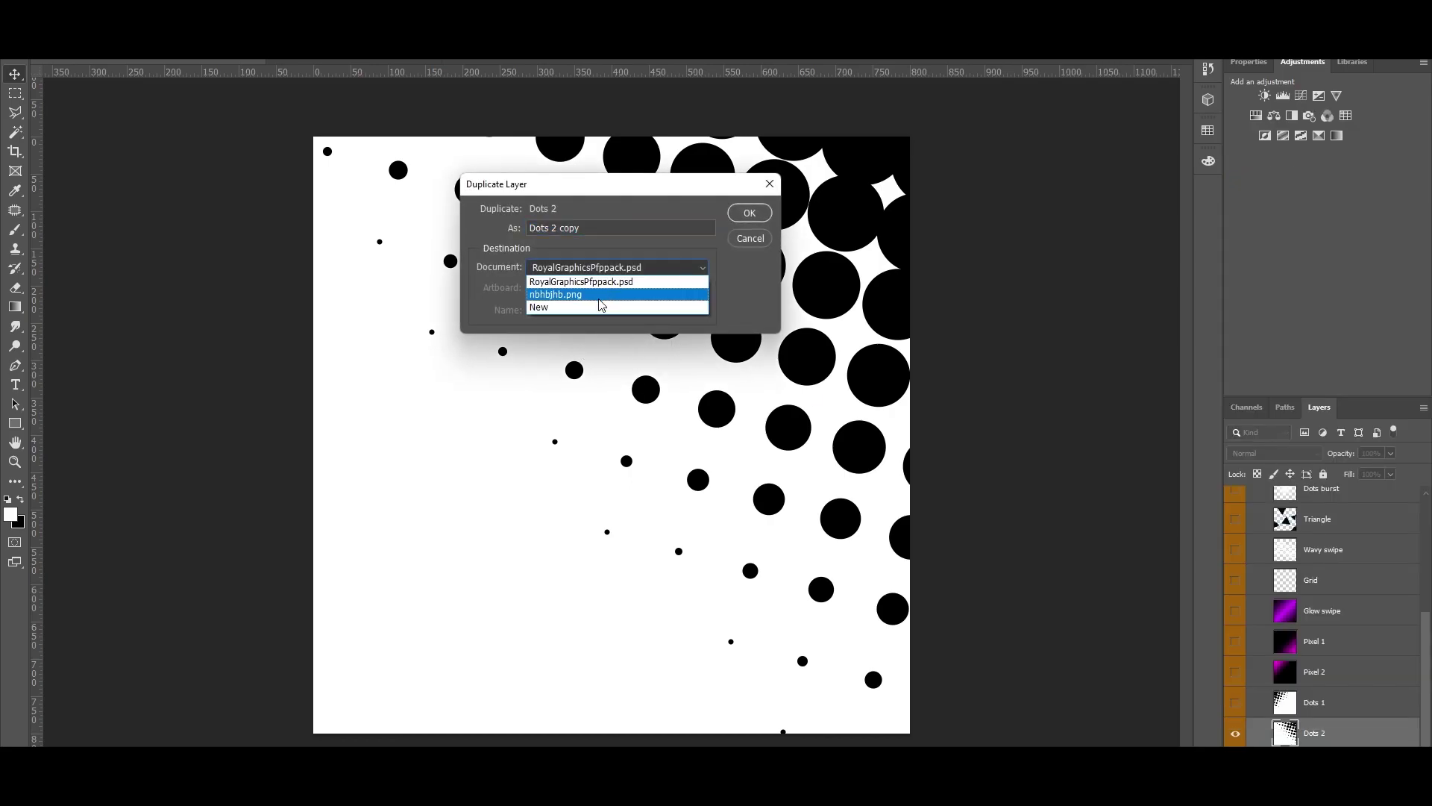
pyautogui.click(601, 295)
pyautogui.click(750, 213)
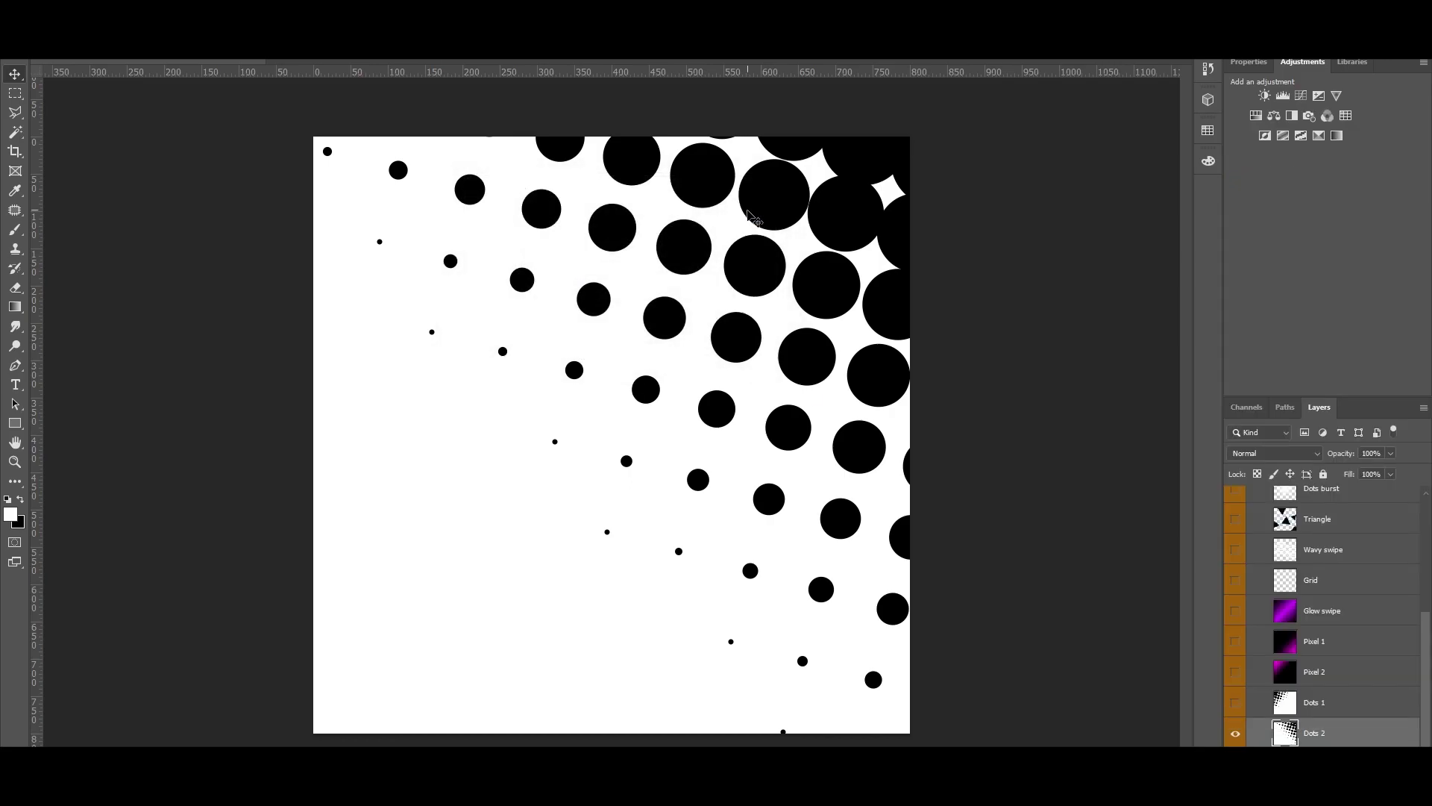
pyautogui.click(1236, 734)
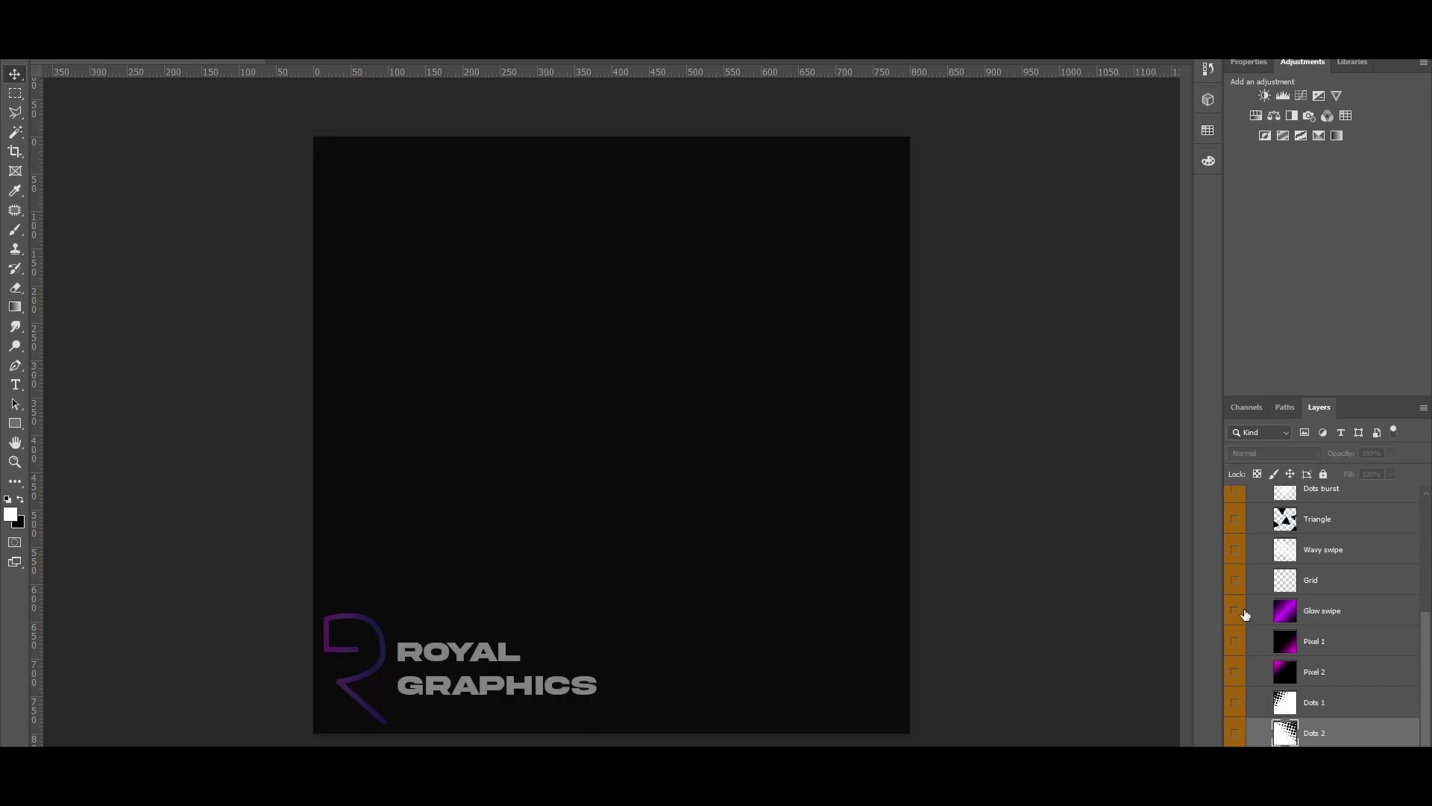
# Show the Glow swipe layer, duplicate it into the nbhbjhb.png document, and hide the original
pyautogui.click(1240, 612)
pyautogui.click(1332, 610)
pyautogui.rightClick(1331, 611)
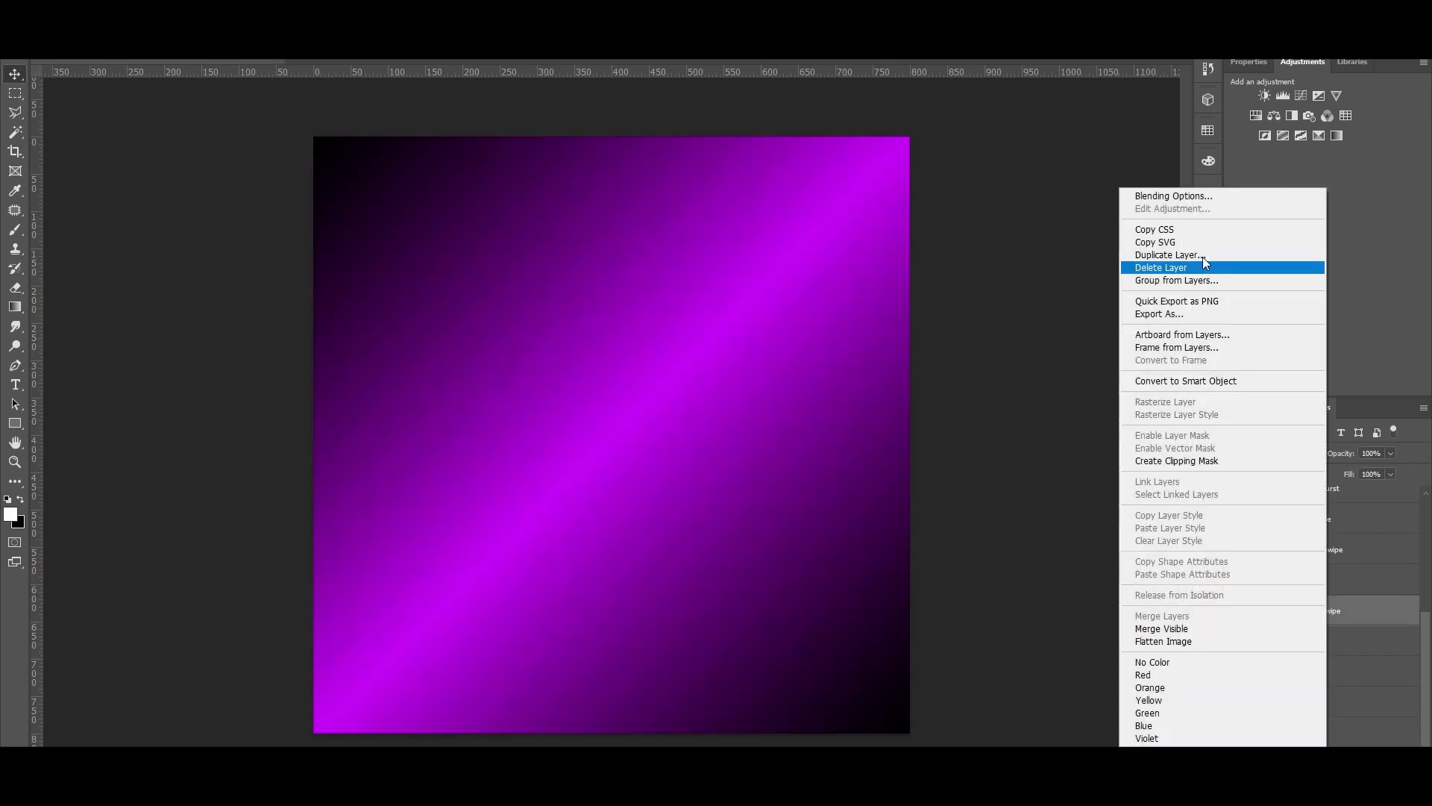
pyautogui.click(1203, 254)
pyautogui.click(594, 268)
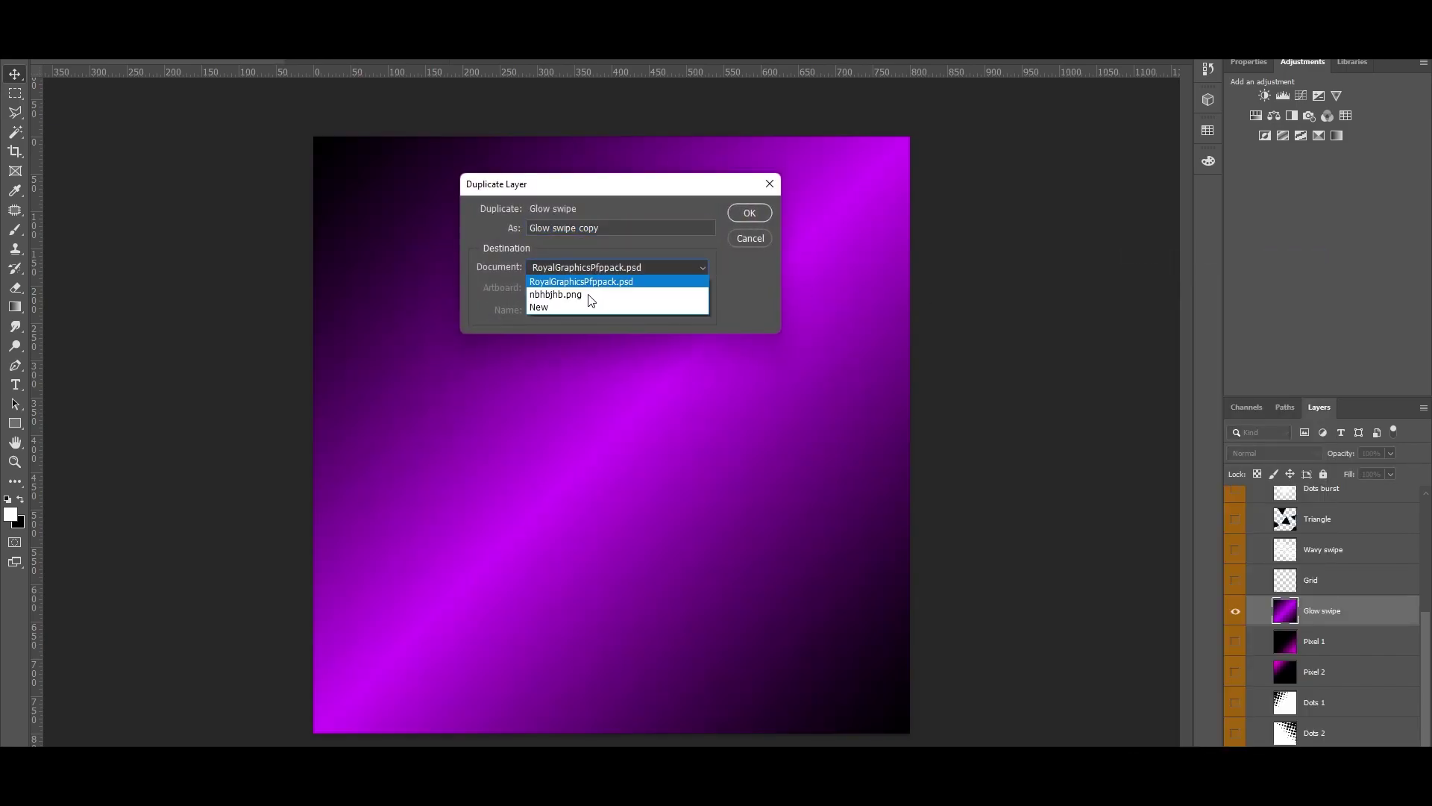
pyautogui.click(591, 300)
pyautogui.click(735, 217)
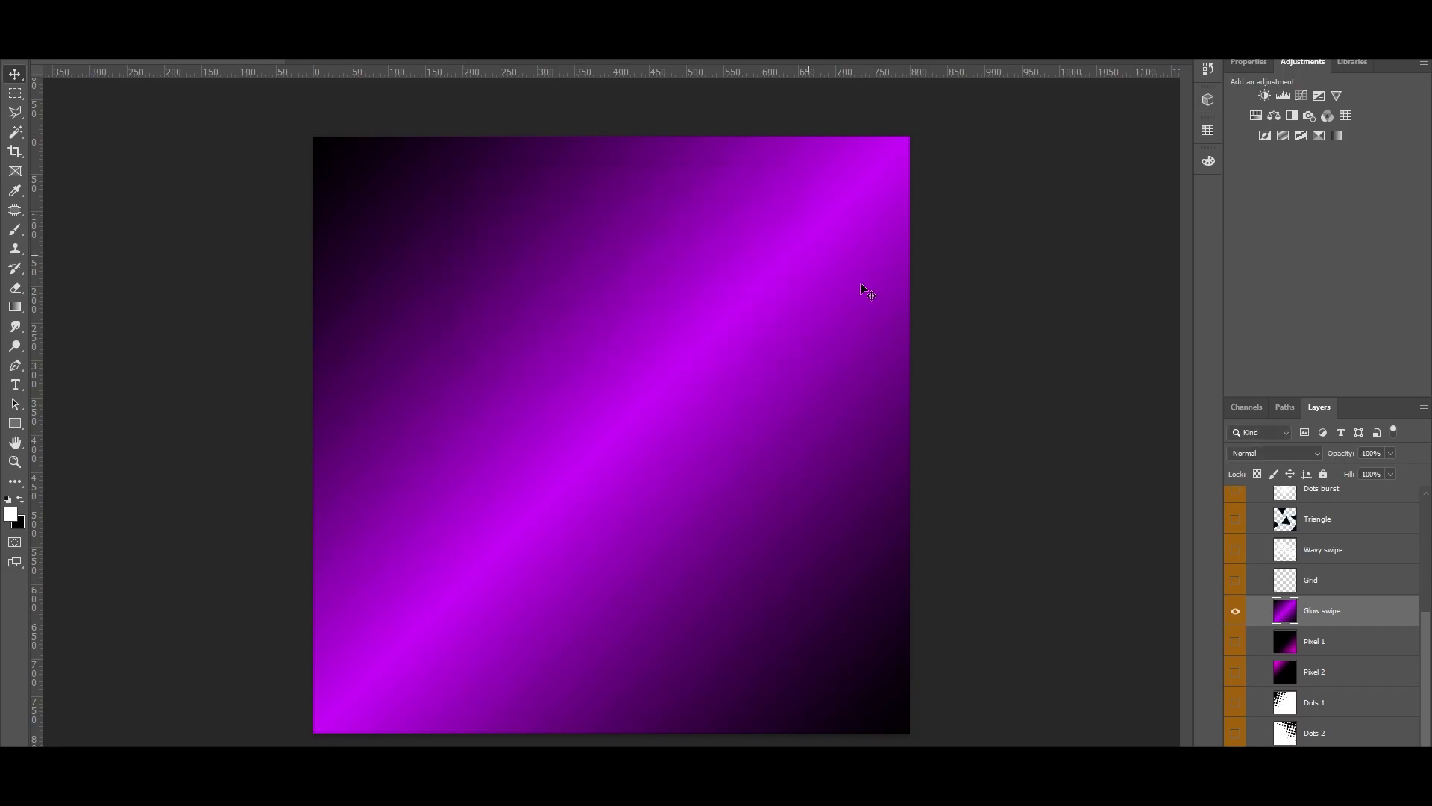
pyautogui.click(1233, 611)
# Preview the Wavy swipe addon layer and hide it again
pyautogui.click(1233, 550)
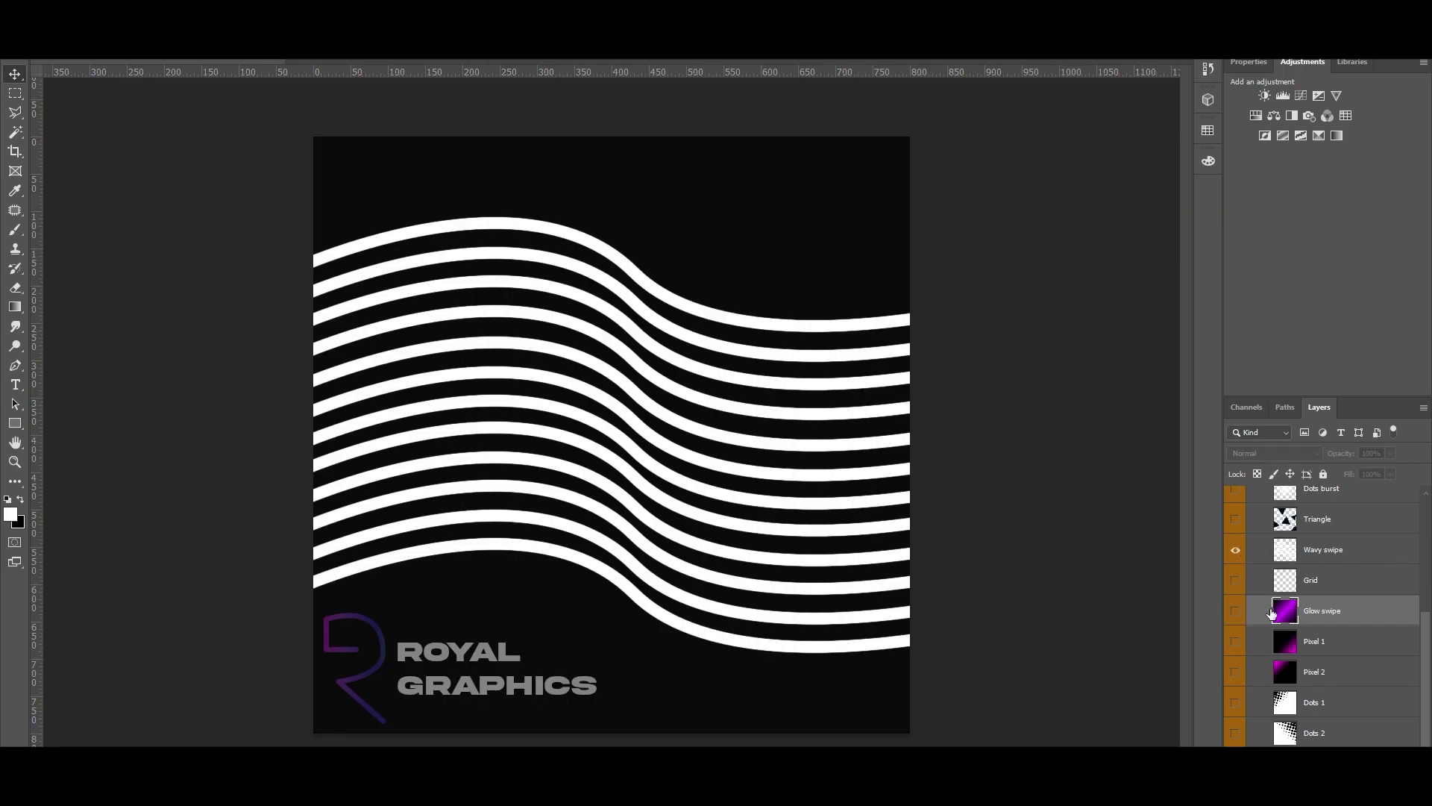
pyautogui.scroll(2, 1266, 600)
pyautogui.click(1234, 605)
# Show the Dots burst layer, duplicate it into the nbhbjhb.png document, and hide the original
pyautogui.click(1231, 543)
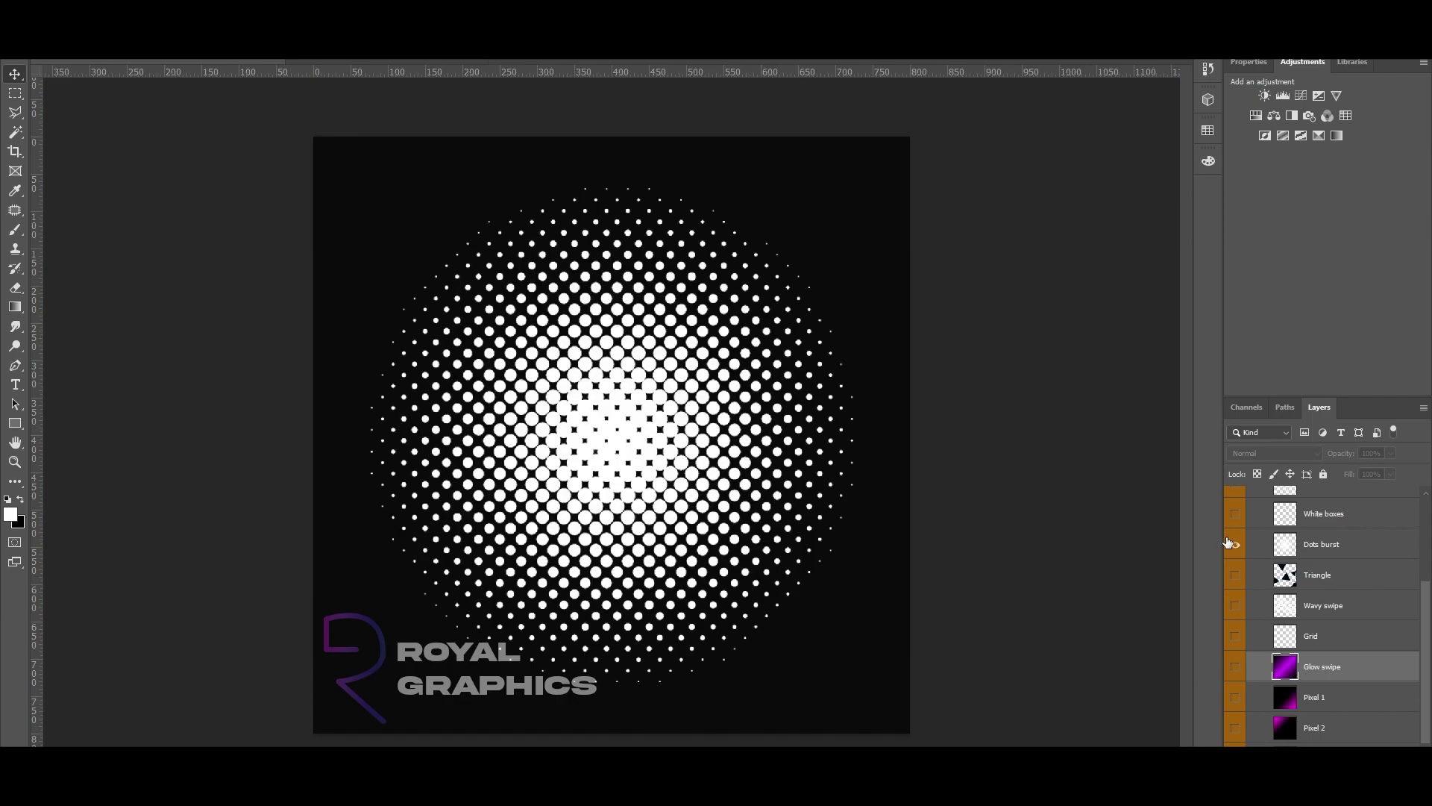
pyautogui.rightClick(1332, 543)
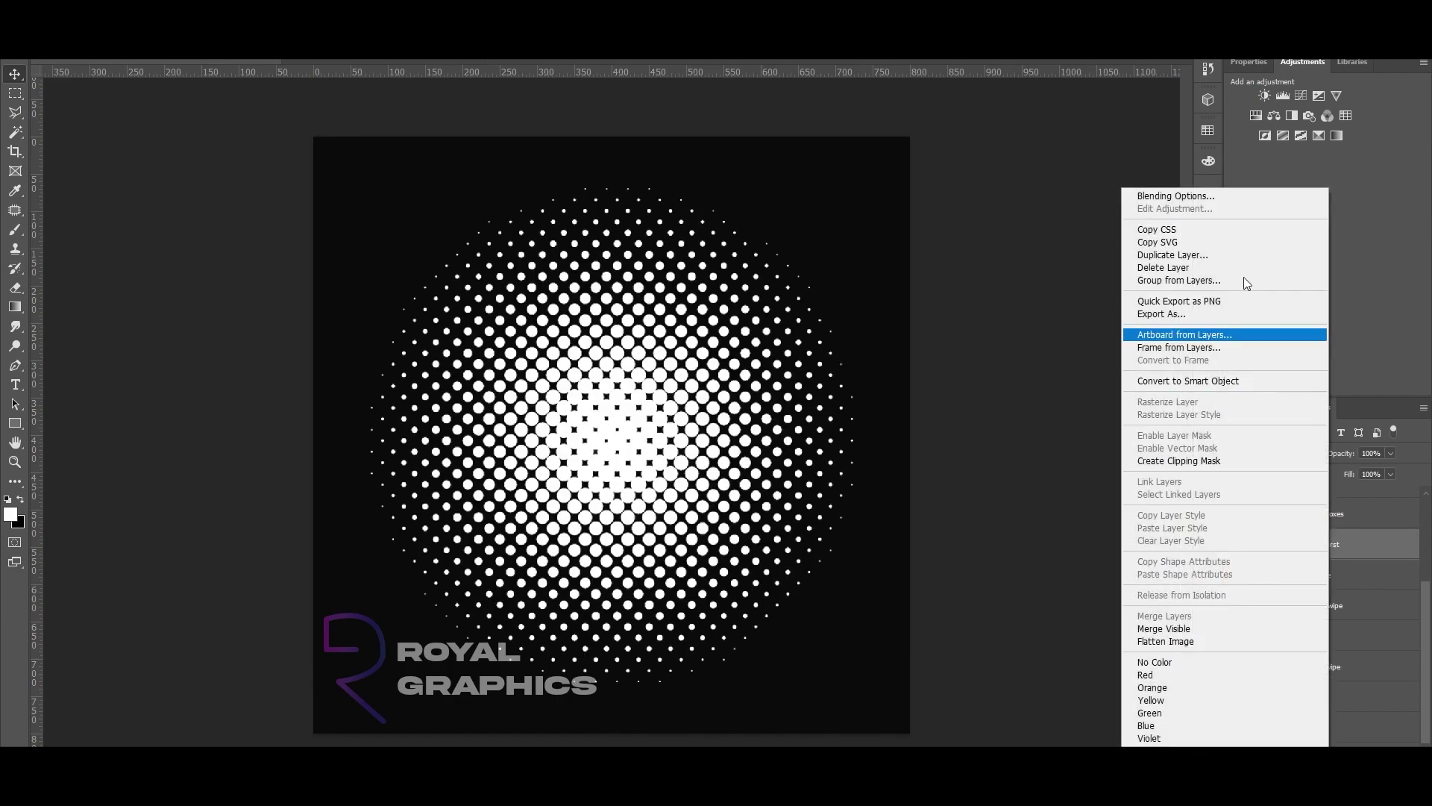
pyautogui.click(1203, 252)
pyautogui.click(615, 266)
pyautogui.click(567, 294)
pyautogui.click(749, 214)
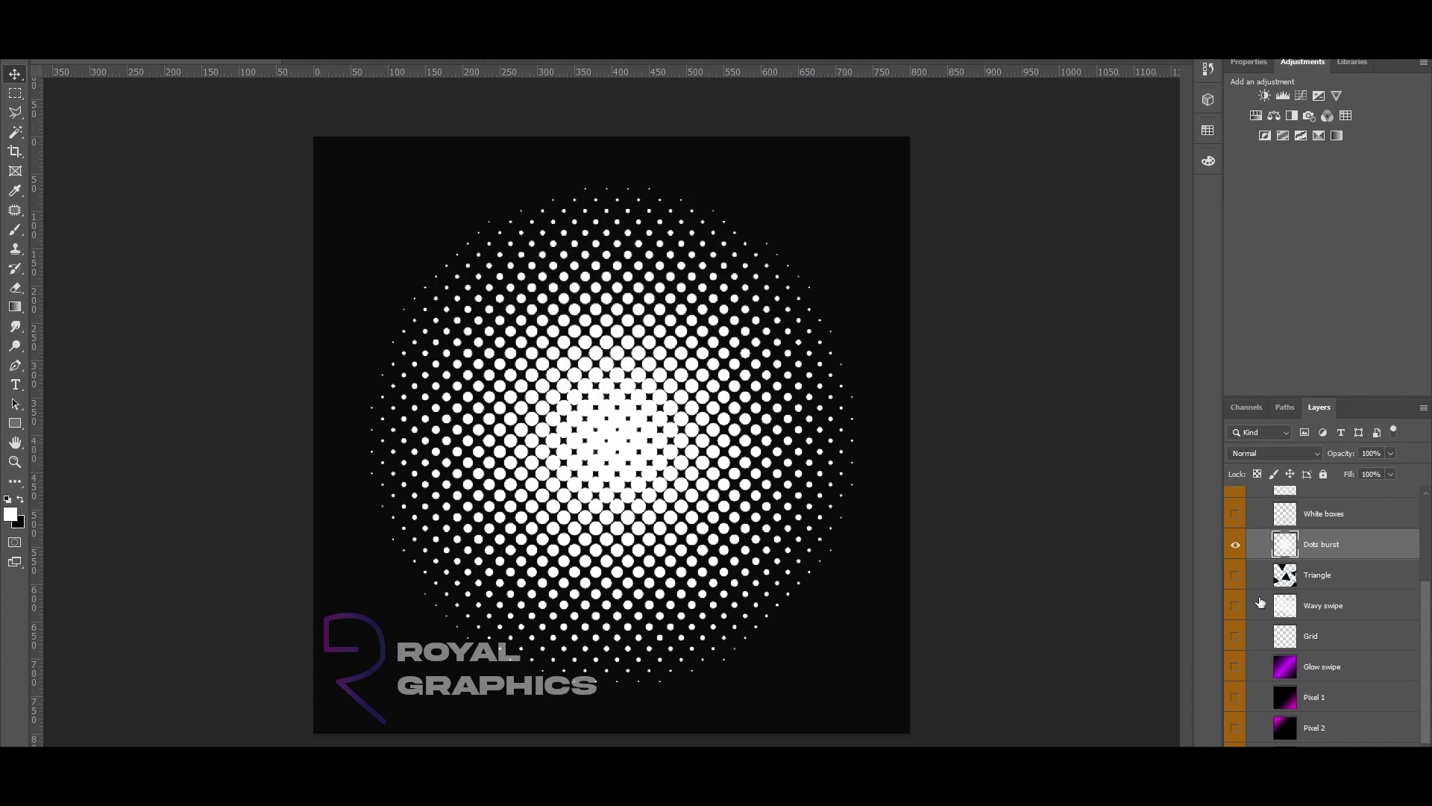
pyautogui.click(1235, 547)
# Preview the White boxes, White Swirl and Sun burst addon layers one at a time
pyautogui.click(1235, 513)
pyautogui.click(1235, 513)
pyautogui.scroll(2, 1246, 531)
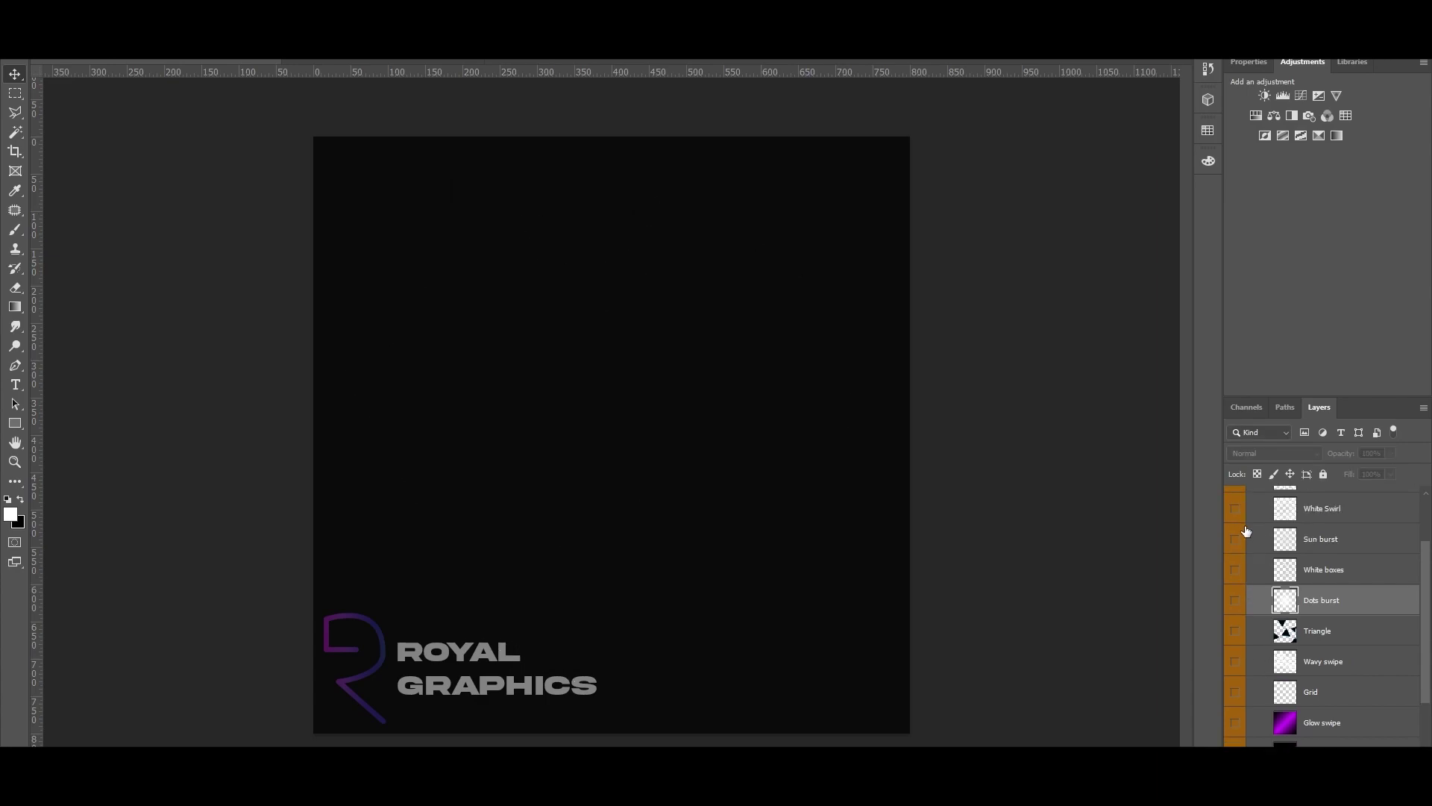
pyautogui.scroll(1, 1246, 531)
pyautogui.click(1235, 527)
pyautogui.click(1235, 526)
pyautogui.click(1234, 557)
pyautogui.click(1235, 557)
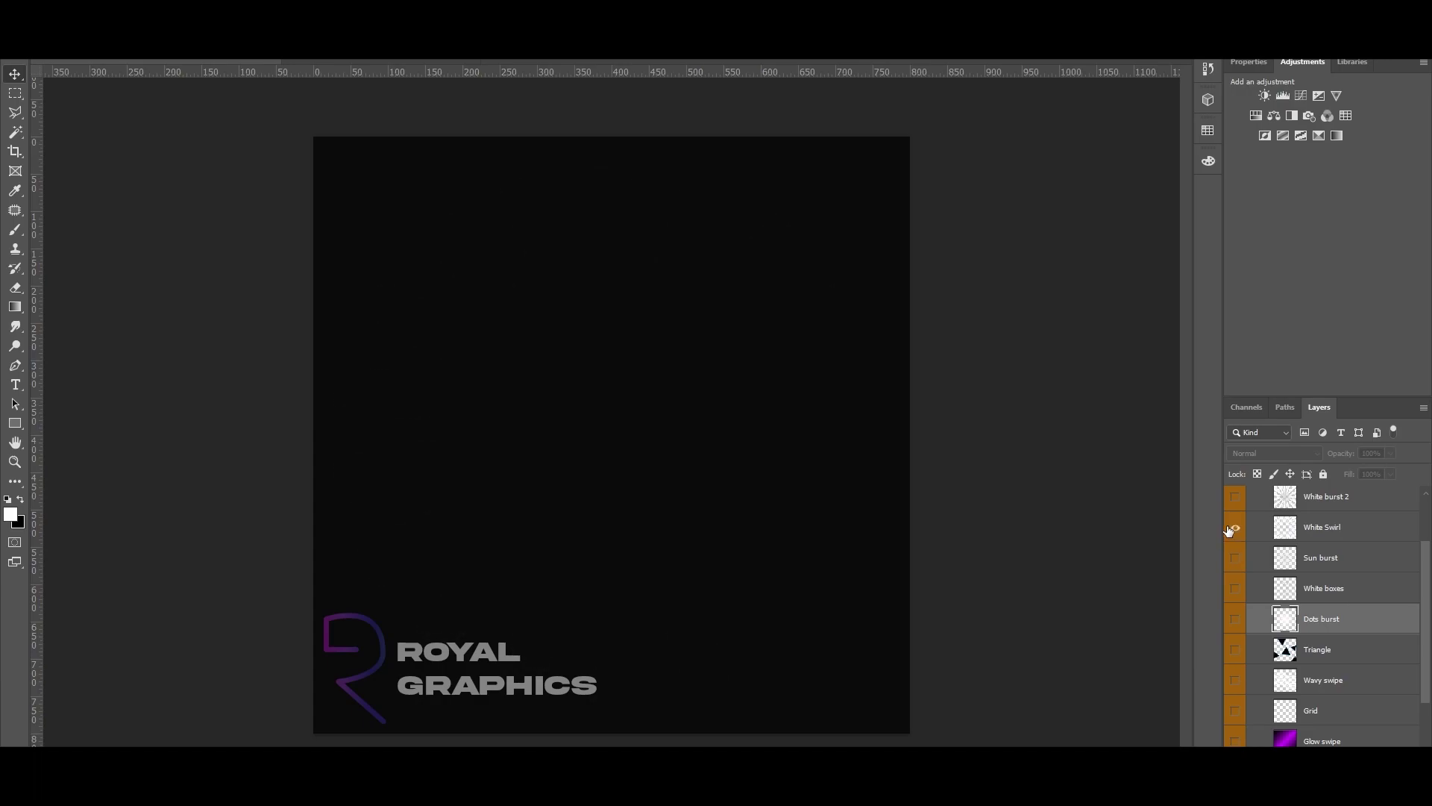
# Preview the White Swirl and Sun burst addon layers alternately to compare them
pyautogui.click(1229, 529)
pyautogui.click(1350, 538)
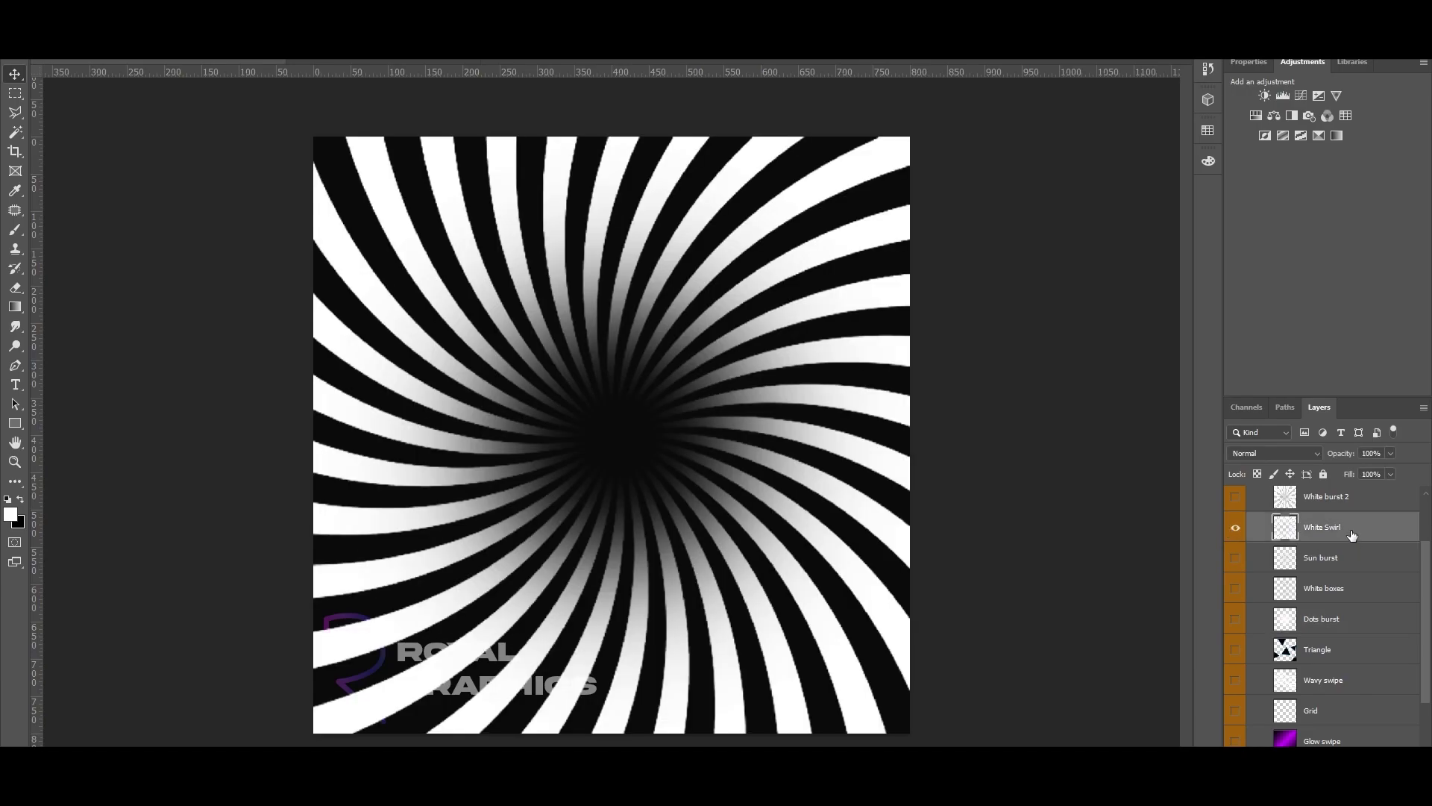
pyautogui.click(1235, 528)
pyautogui.click(1235, 527)
pyautogui.click(1235, 527)
pyautogui.click(1232, 559)
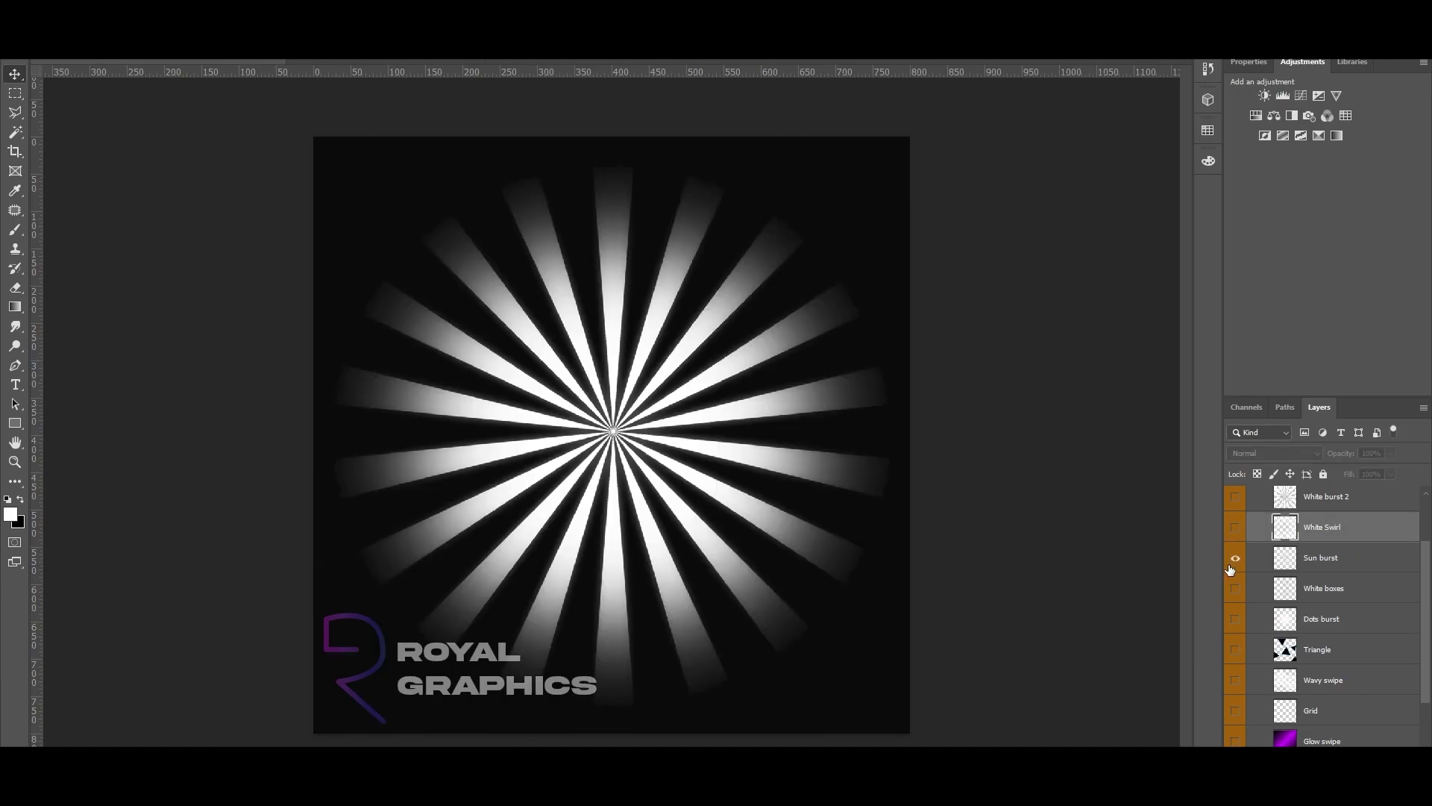
pyautogui.click(1235, 558)
# Show the White Swirl layer, duplicate it into the nbhbjhb.png document, and hide the original
pyautogui.click(1234, 527)
pyautogui.rightClick(1331, 530)
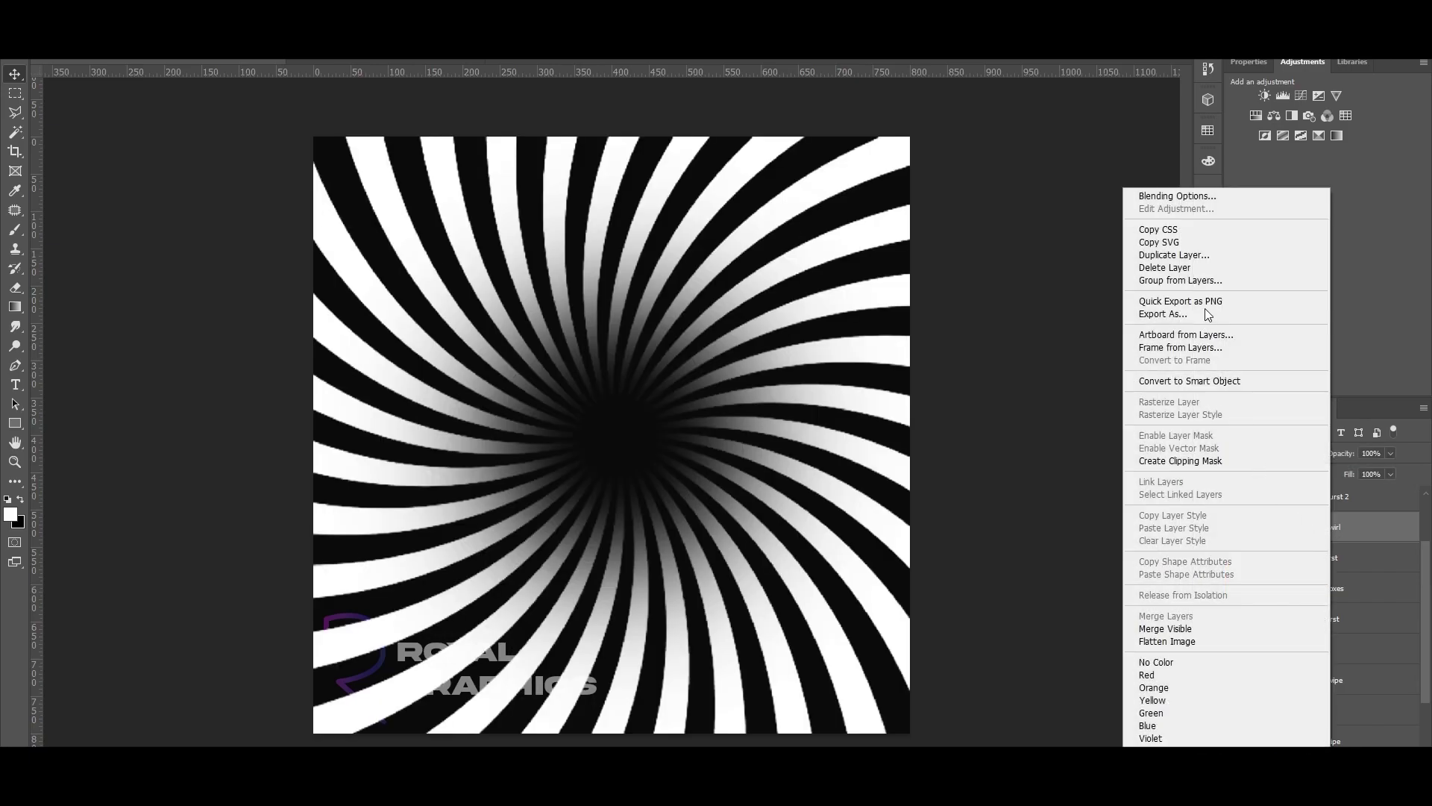
pyautogui.click(1226, 255)
pyautogui.click(579, 267)
pyautogui.click(579, 293)
pyautogui.click(750, 213)
pyautogui.scroll(2, 1268, 597)
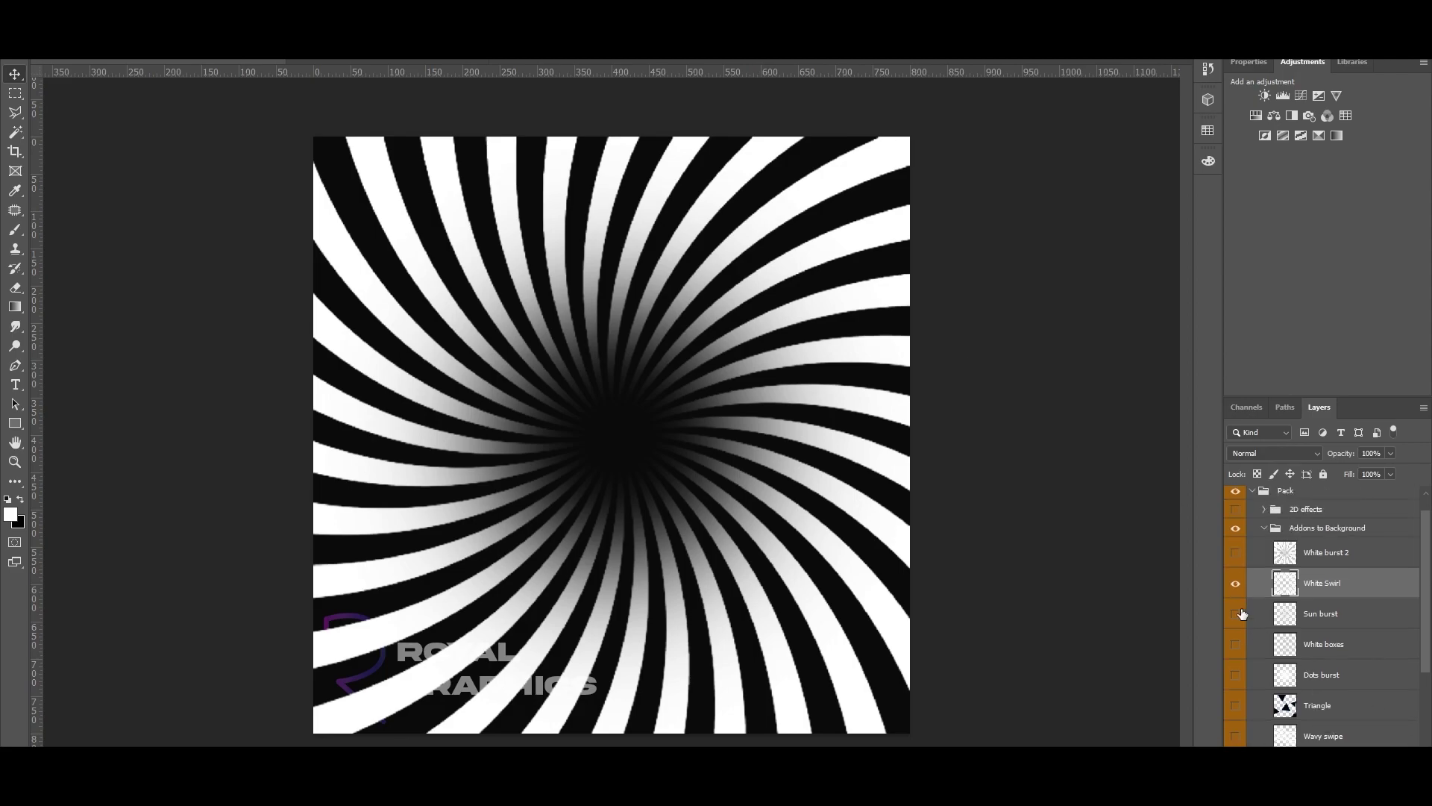
pyautogui.click(1236, 582)
# Collapse and hide the Addons to Background group, and show and expand the 2D effects group
pyautogui.click(1263, 527)
pyautogui.click(1234, 554)
pyautogui.click(1235, 532)
pyautogui.click(1263, 532)
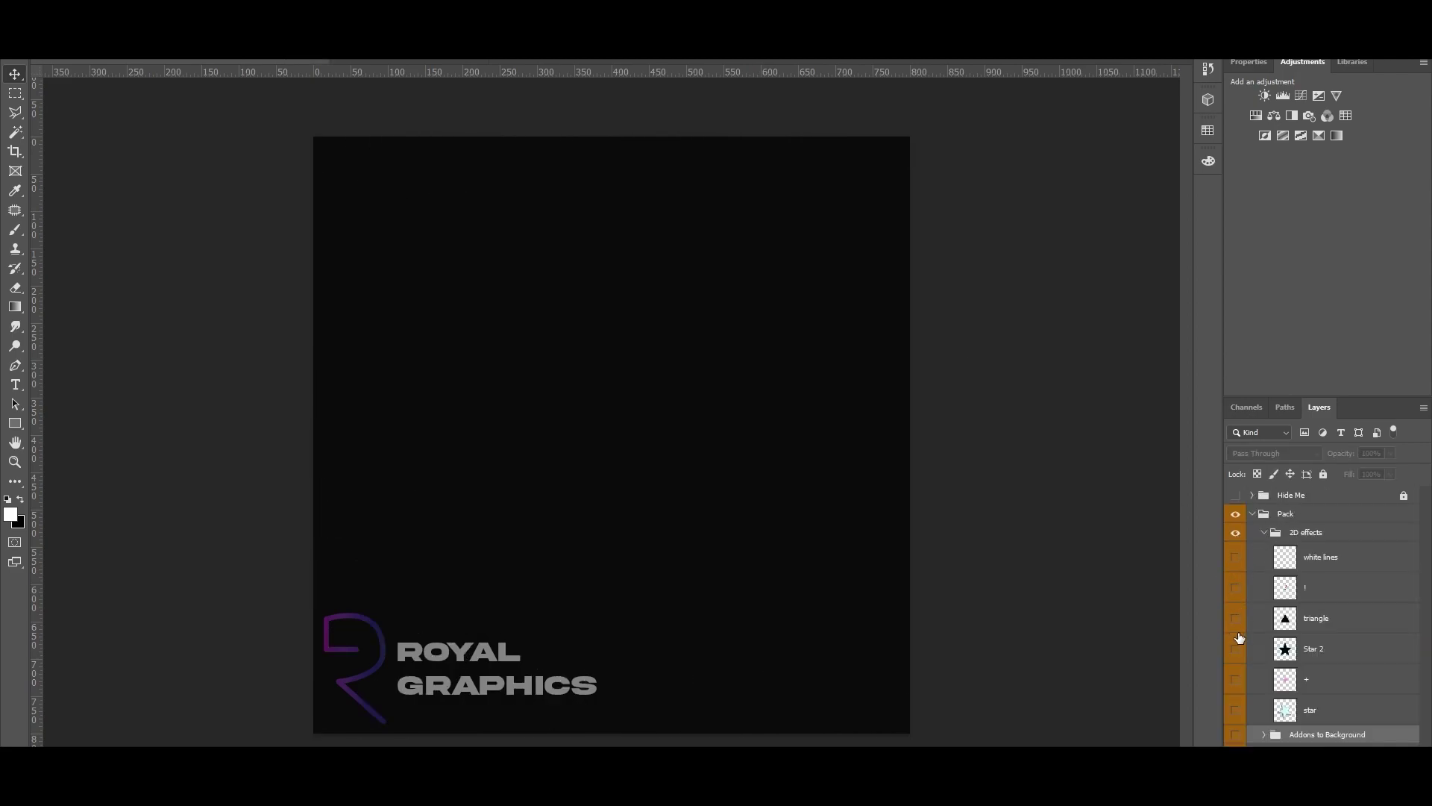
# Preview the +, Star 2 and ! layers of the 2D effects group one at a time
pyautogui.click(1236, 680)
pyautogui.click(1236, 649)
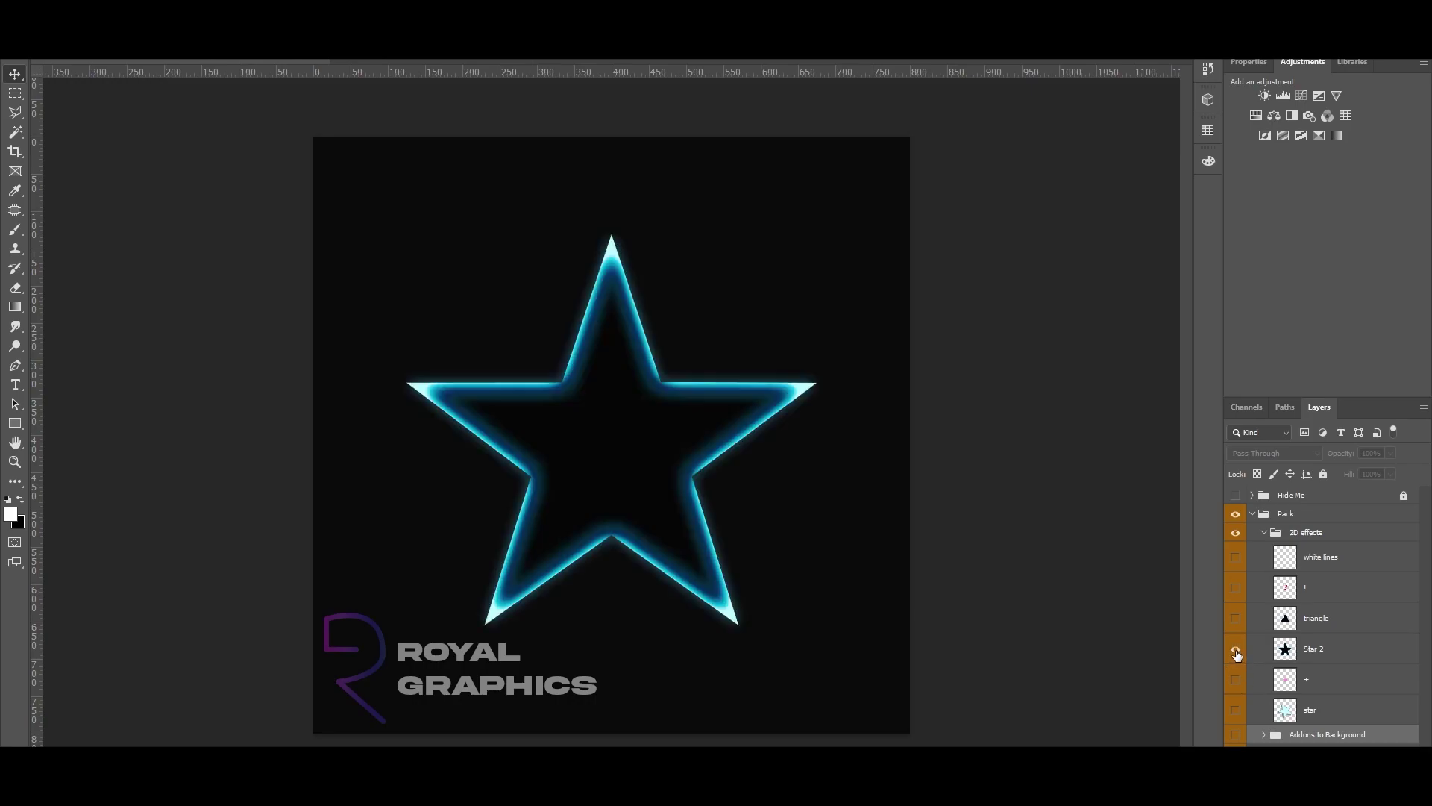
pyautogui.click(1235, 652)
pyautogui.click(1236, 679)
pyautogui.click(1235, 679)
pyautogui.click(1236, 588)
pyautogui.click(1235, 588)
# Show the + layer and duplicate it into the nbhbjhb.png document
pyautogui.click(1235, 679)
pyautogui.rightClick(1313, 679)
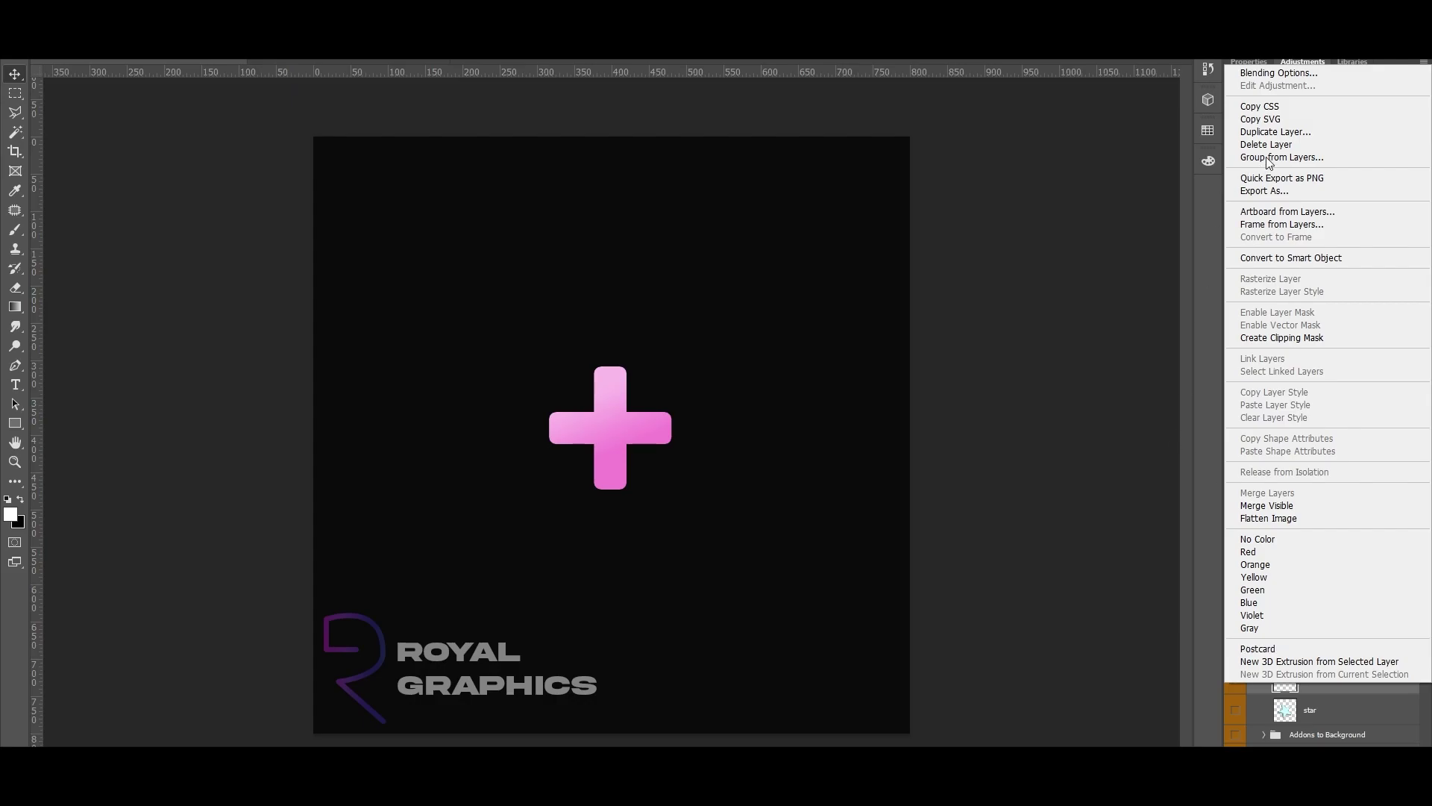
pyautogui.click(1310, 128)
pyautogui.click(635, 270)
pyautogui.click(628, 293)
pyautogui.click(752, 214)
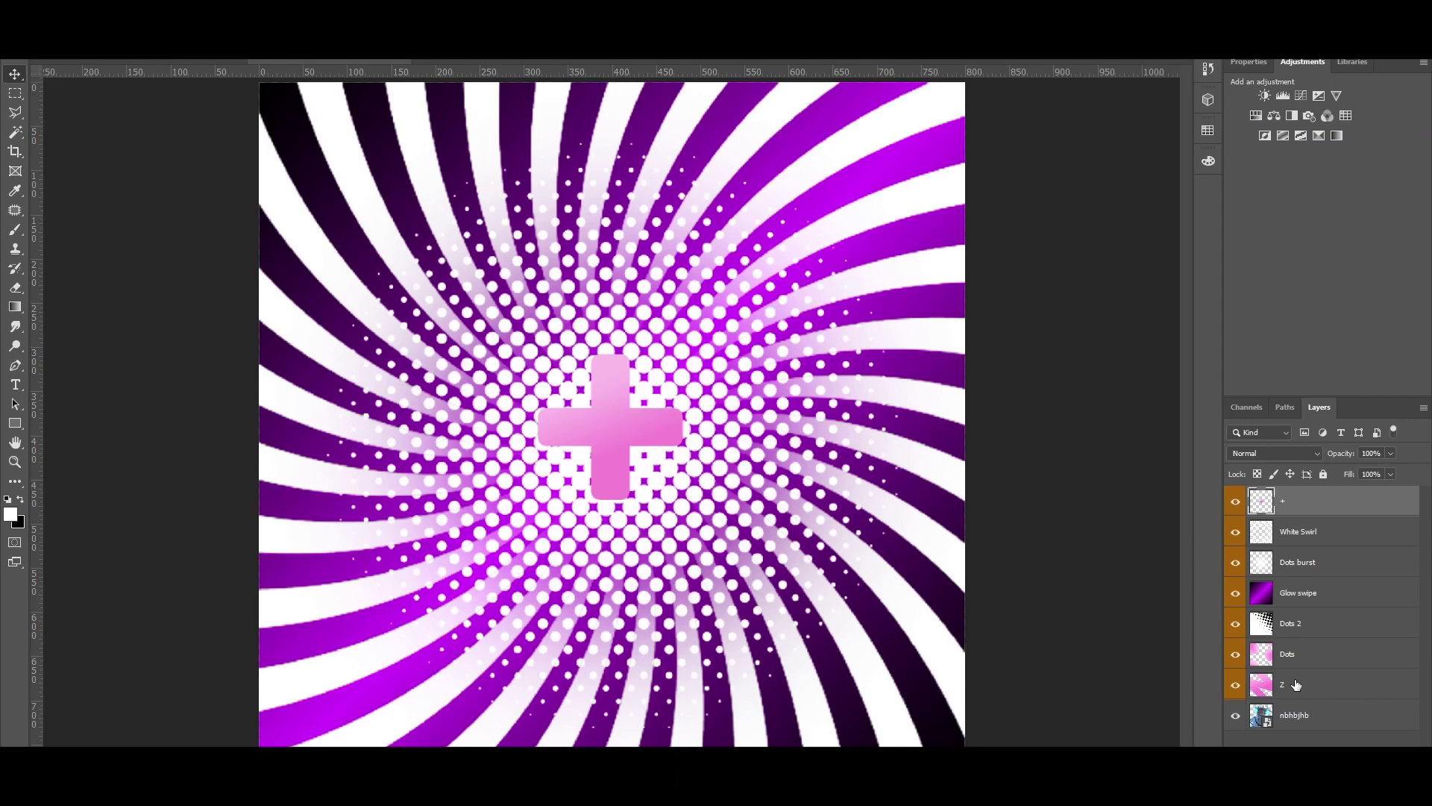
# In the render document, hide the +, Dots burst, White Swirl, Glow swipe and Dots 2 layers
pyautogui.click(1304, 606)
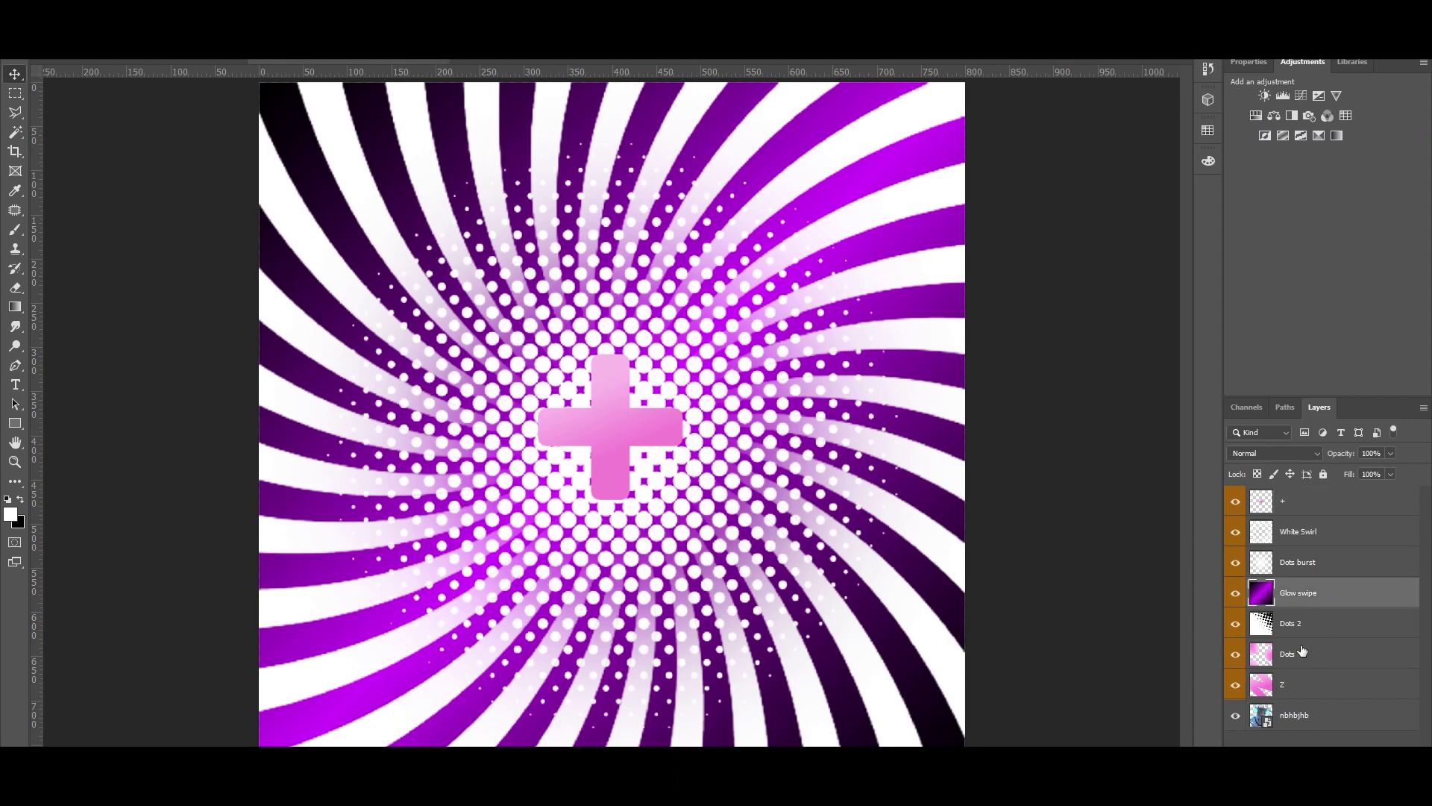
pyautogui.click(1235, 501)
pyautogui.click(1235, 562)
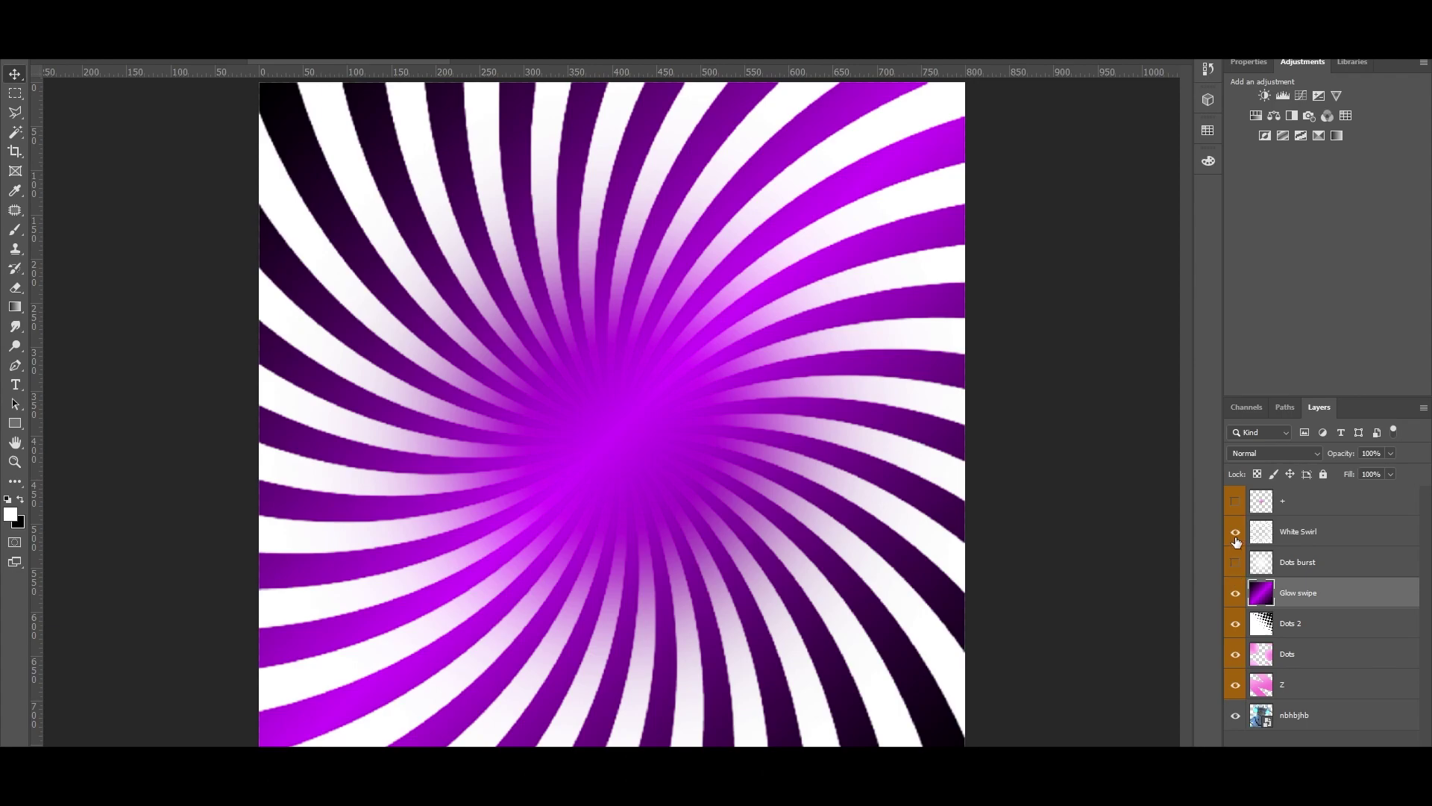
pyautogui.click(1236, 532)
pyautogui.click(1236, 592)
pyautogui.click(1235, 623)
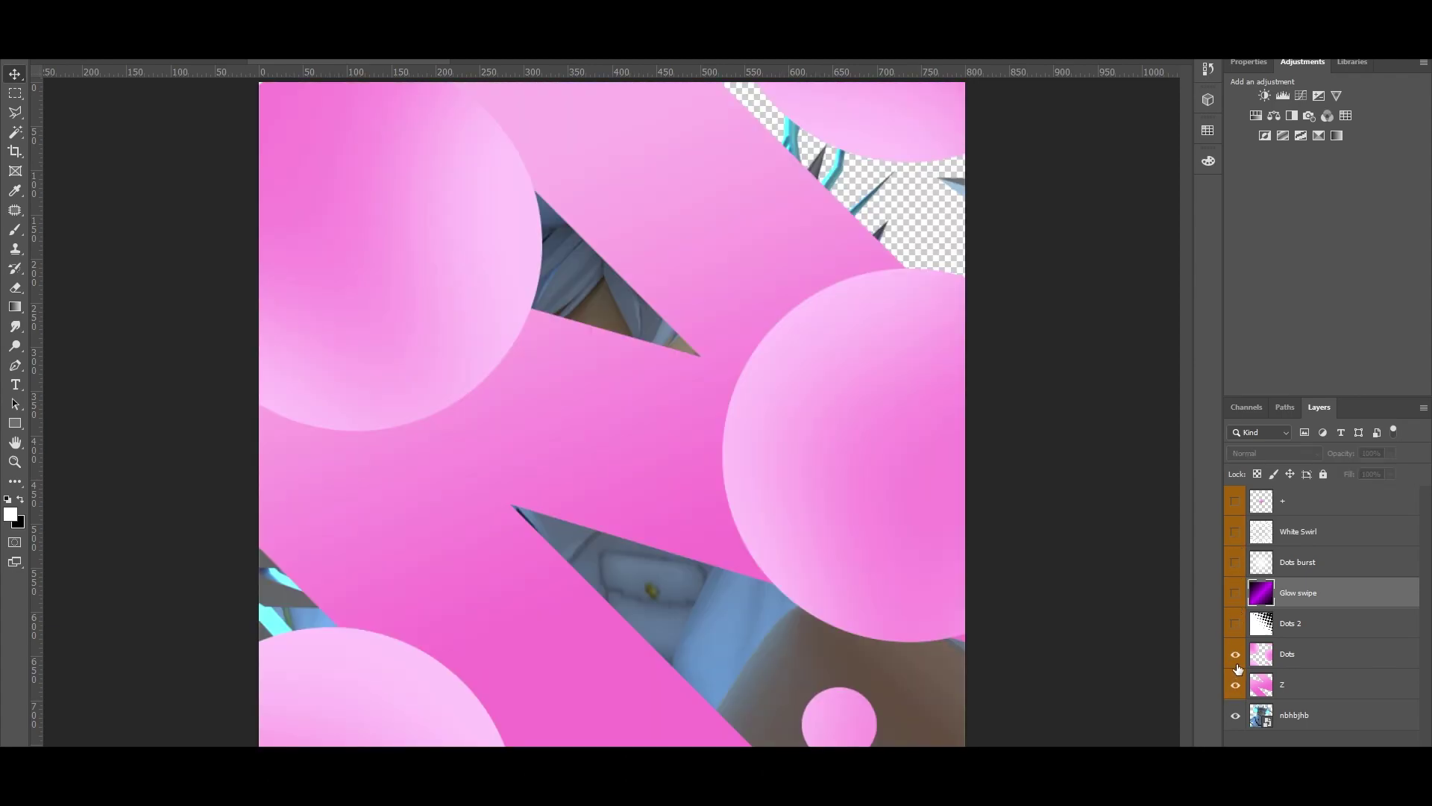
# Move the Z and Dots layers beneath the nbhbjhb render layer and hide Z, keeping Dots visible
pyautogui.click(1304, 683)
pyautogui.moveTo(1295, 684); pyautogui.dragTo(1306, 745)
pyautogui.click(1235, 716)
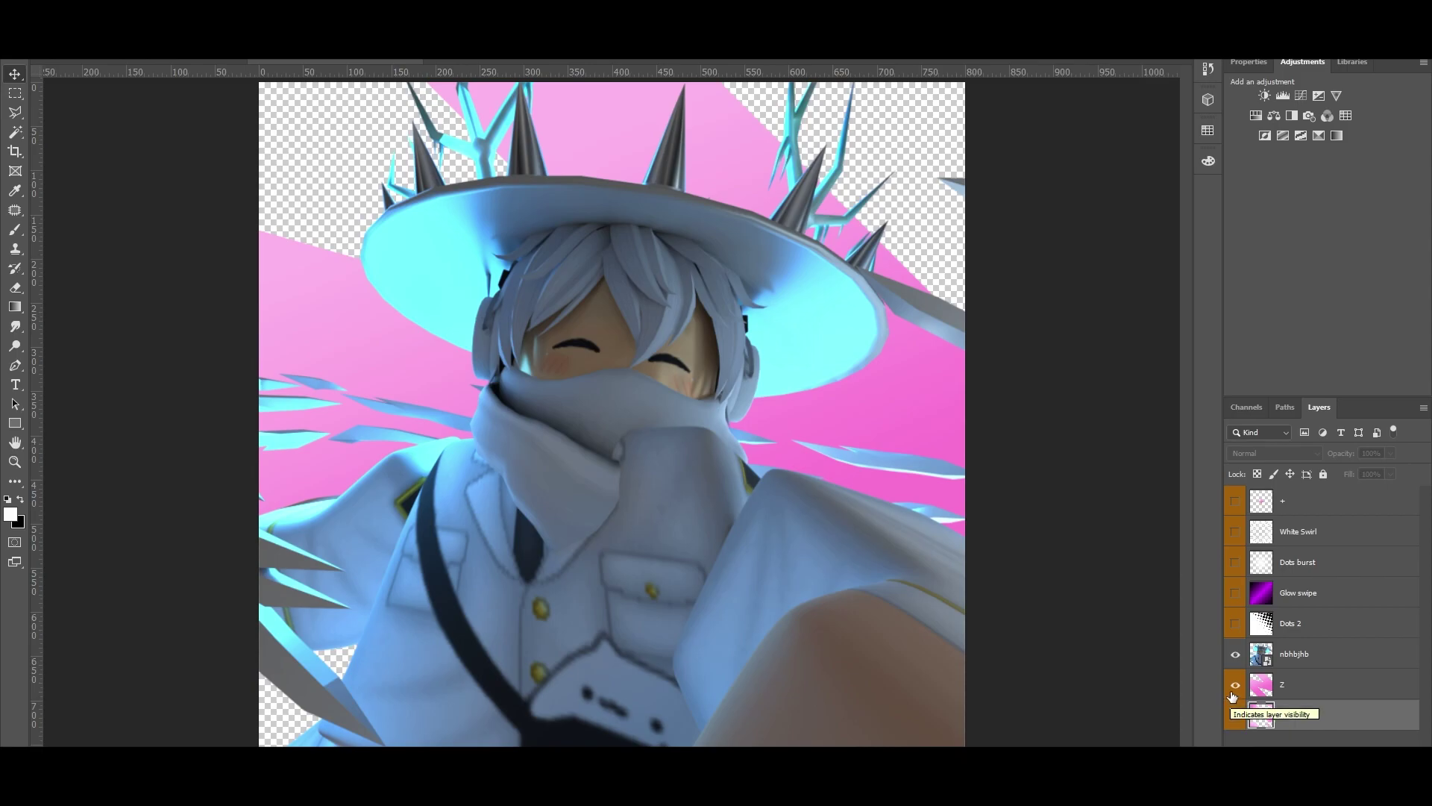
pyautogui.click(1235, 685)
pyautogui.click(1234, 717)
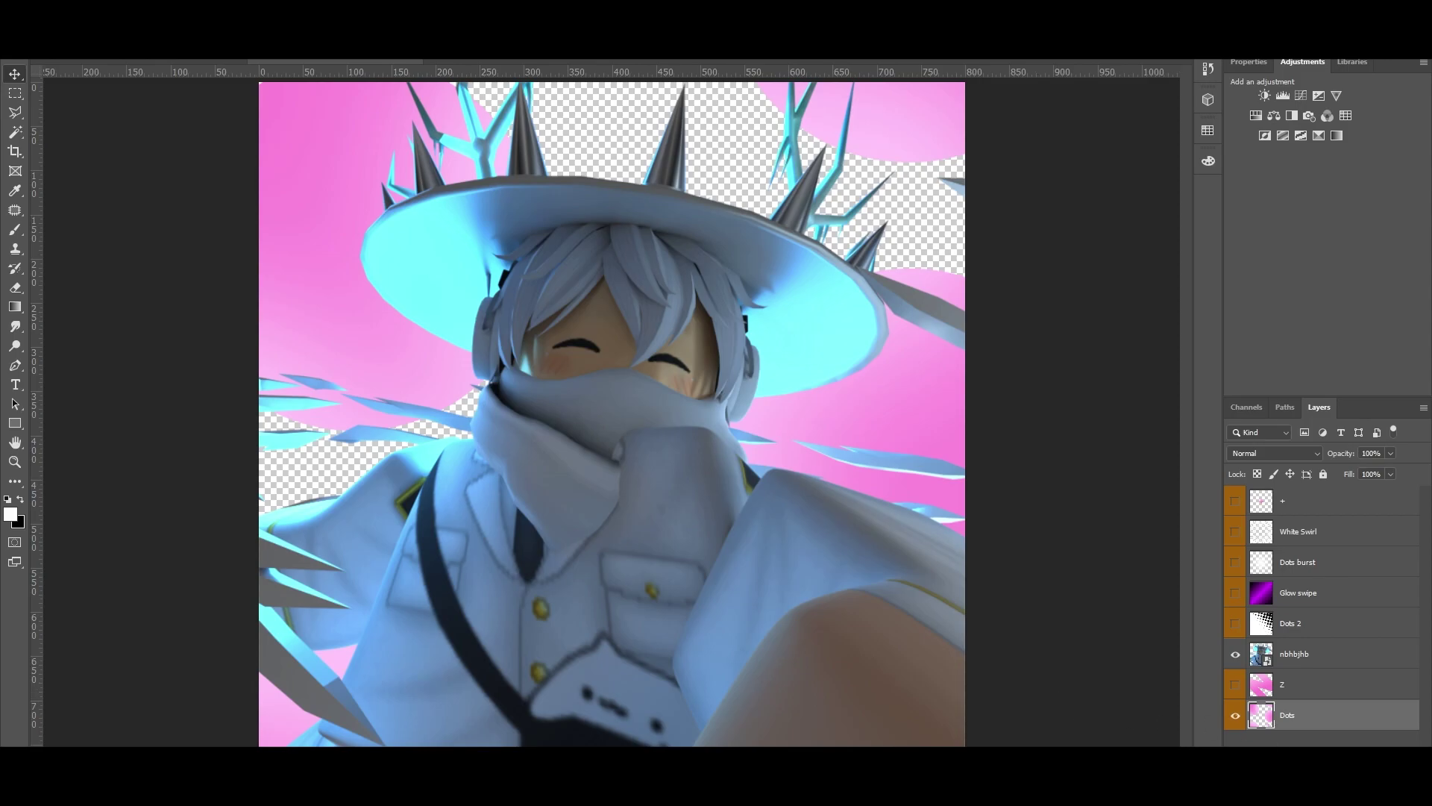
# Draw a rectangle of about 812 by 808 px covering the canvas and move it below the Dots layer
pyautogui.click(15, 422)
pyautogui.moveTo(259, 81); pyautogui.dragTo(972, 746)
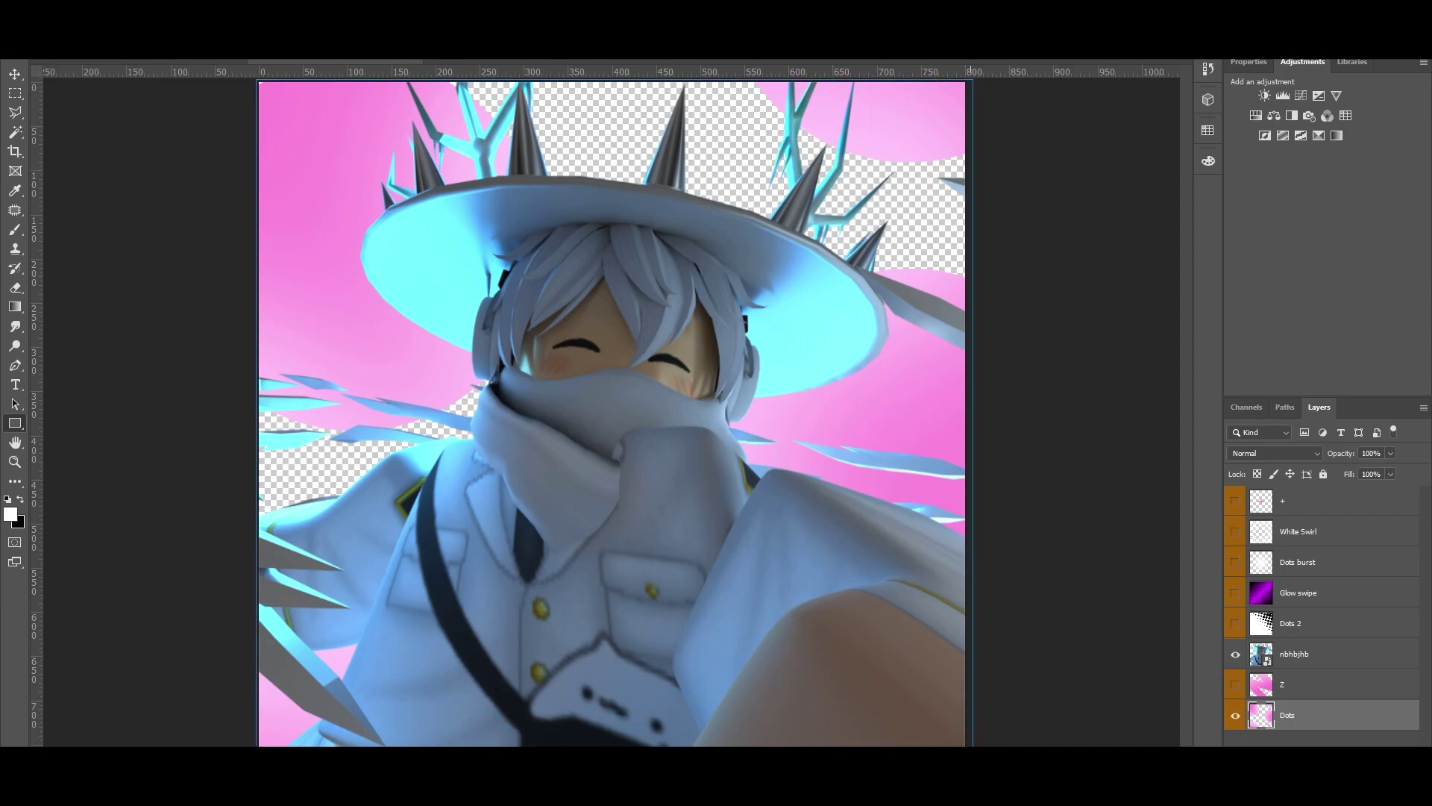
pyautogui.moveTo(1300, 721); pyautogui.dragTo(1300, 744)
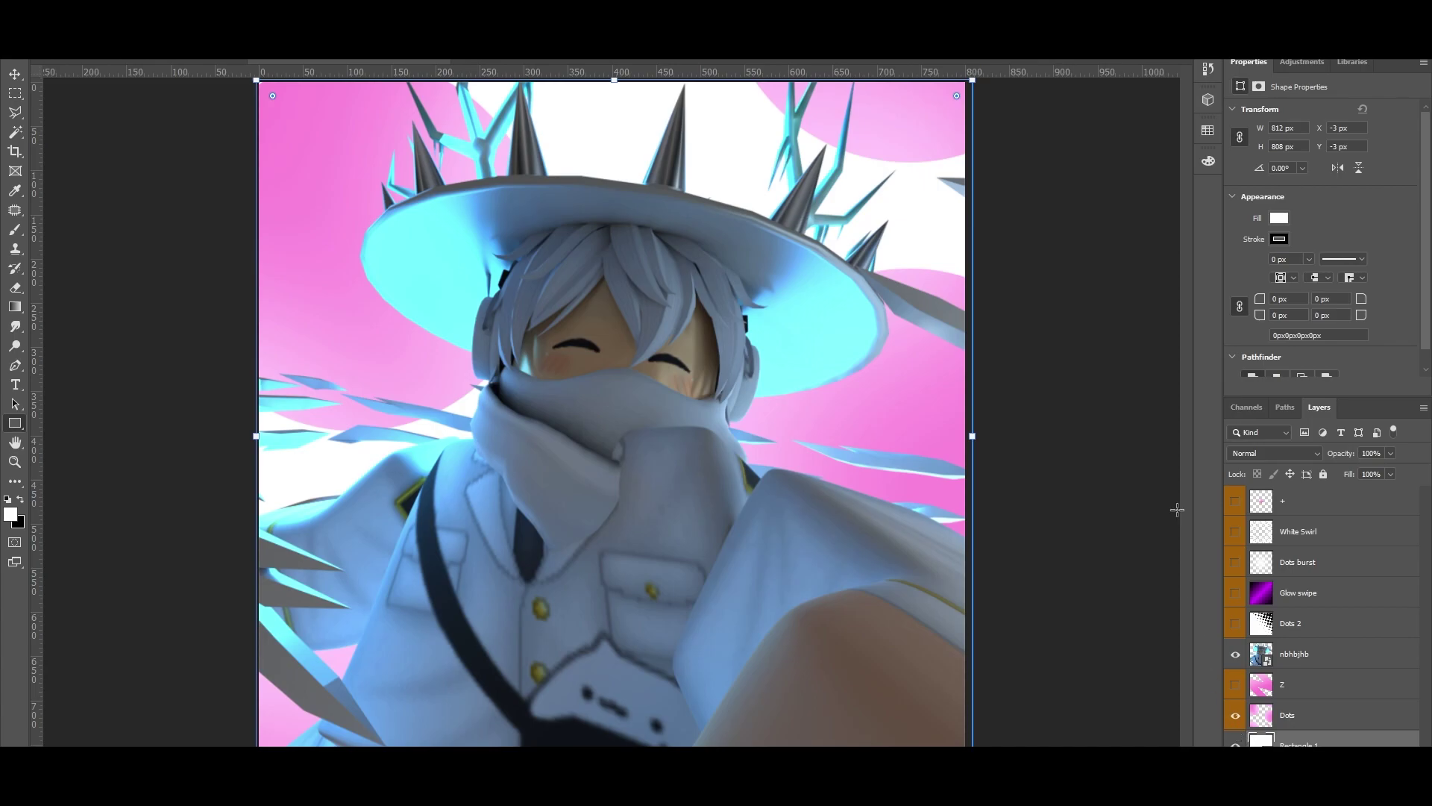
# Fill the background rectangle with the light cyan sampled from the underside of the character's hat
pyautogui.click(1277, 218)
pyautogui.click(1412, 252)
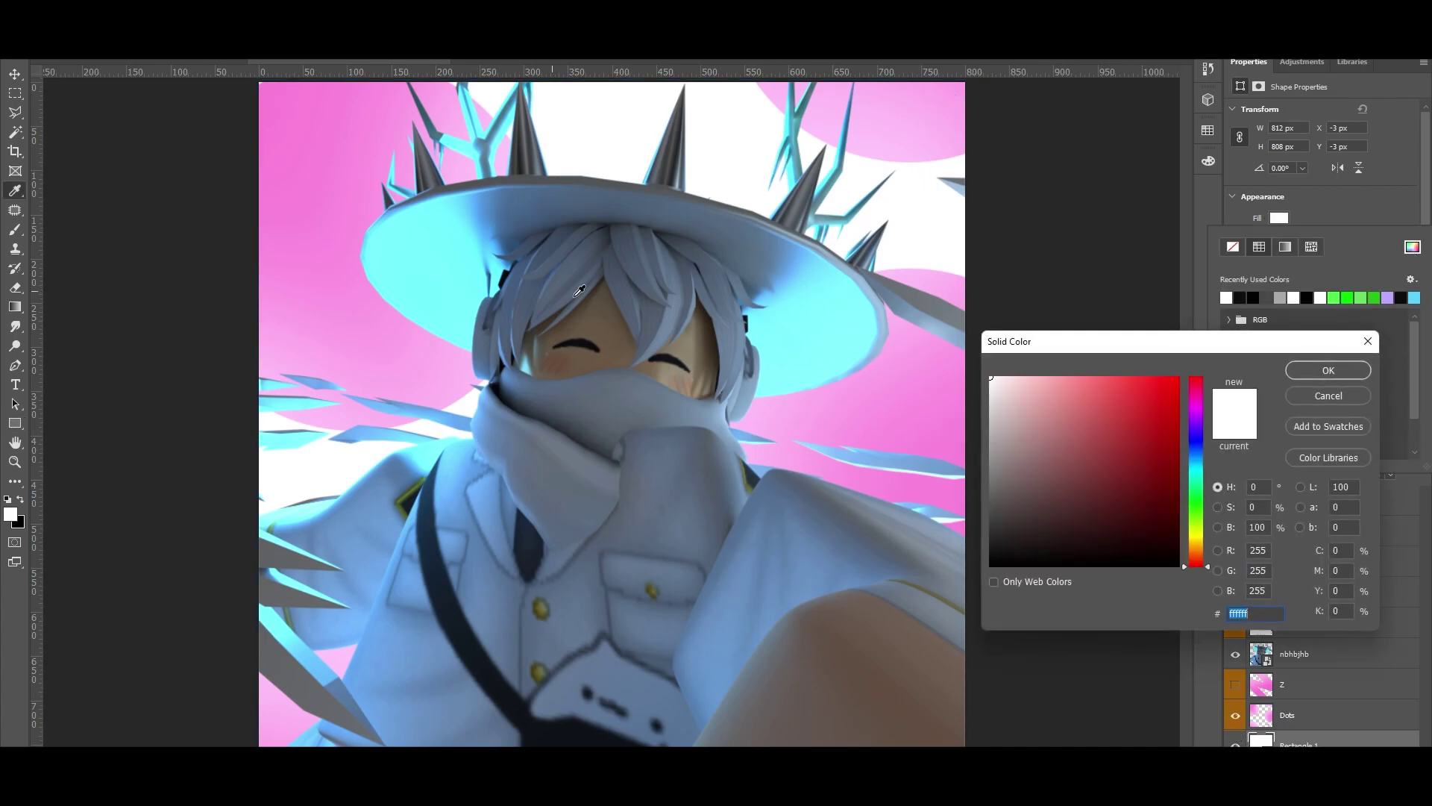
pyautogui.click(808, 327)
pyautogui.click(1304, 371)
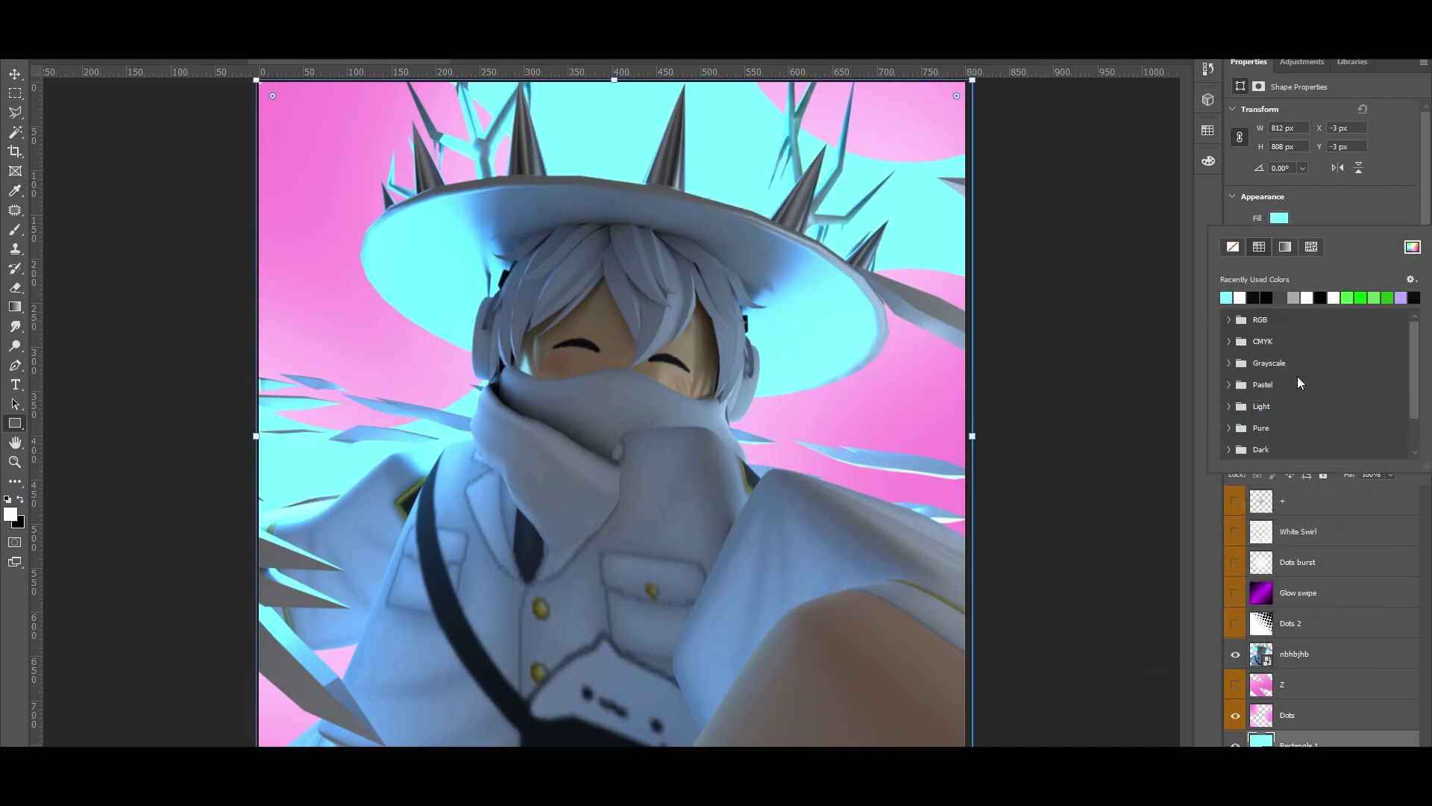
# Shift the hue of the Dots layer from pink to light blue with Hue/Saturation
pyautogui.click(1300, 722)
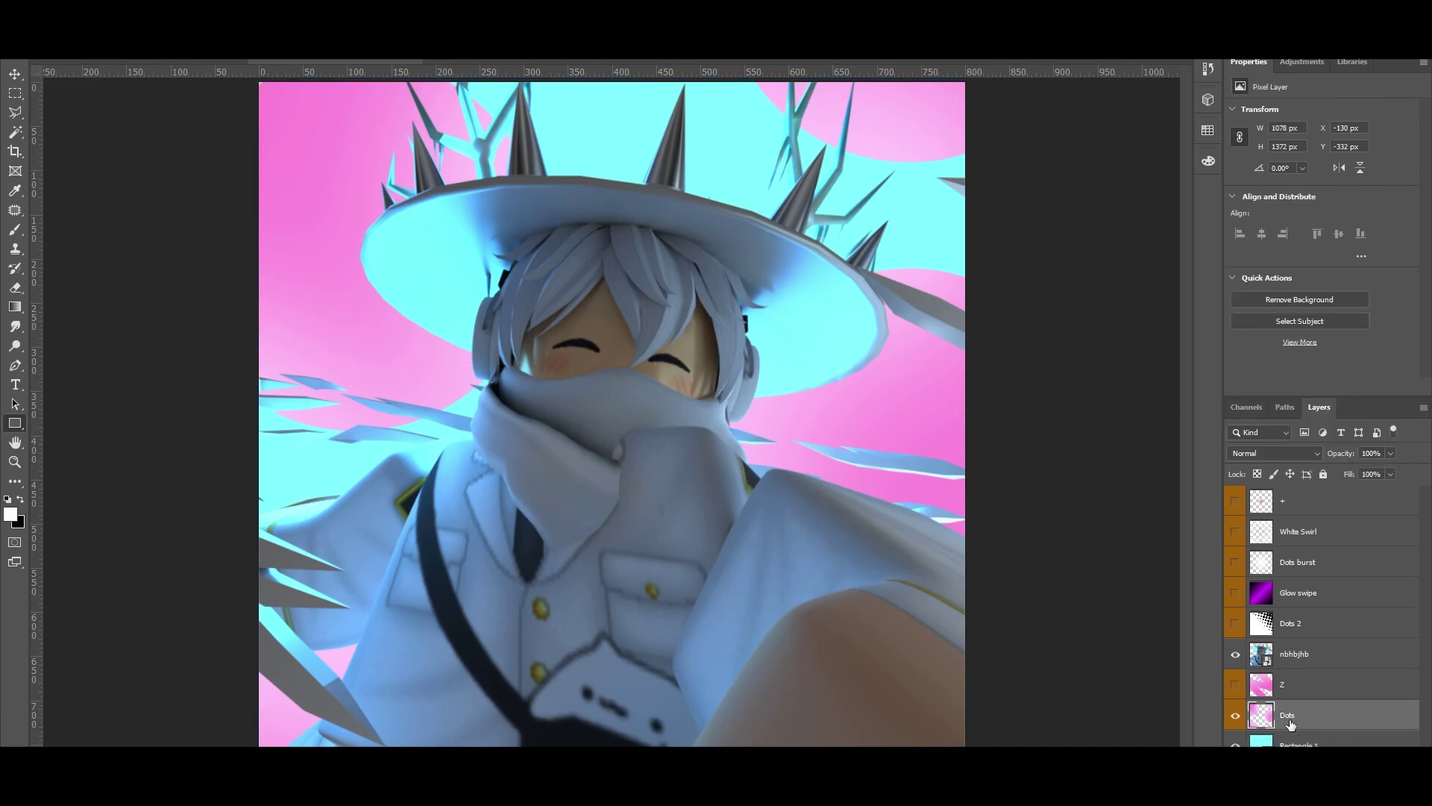
pyautogui.hotkey('ctrl', 'u')
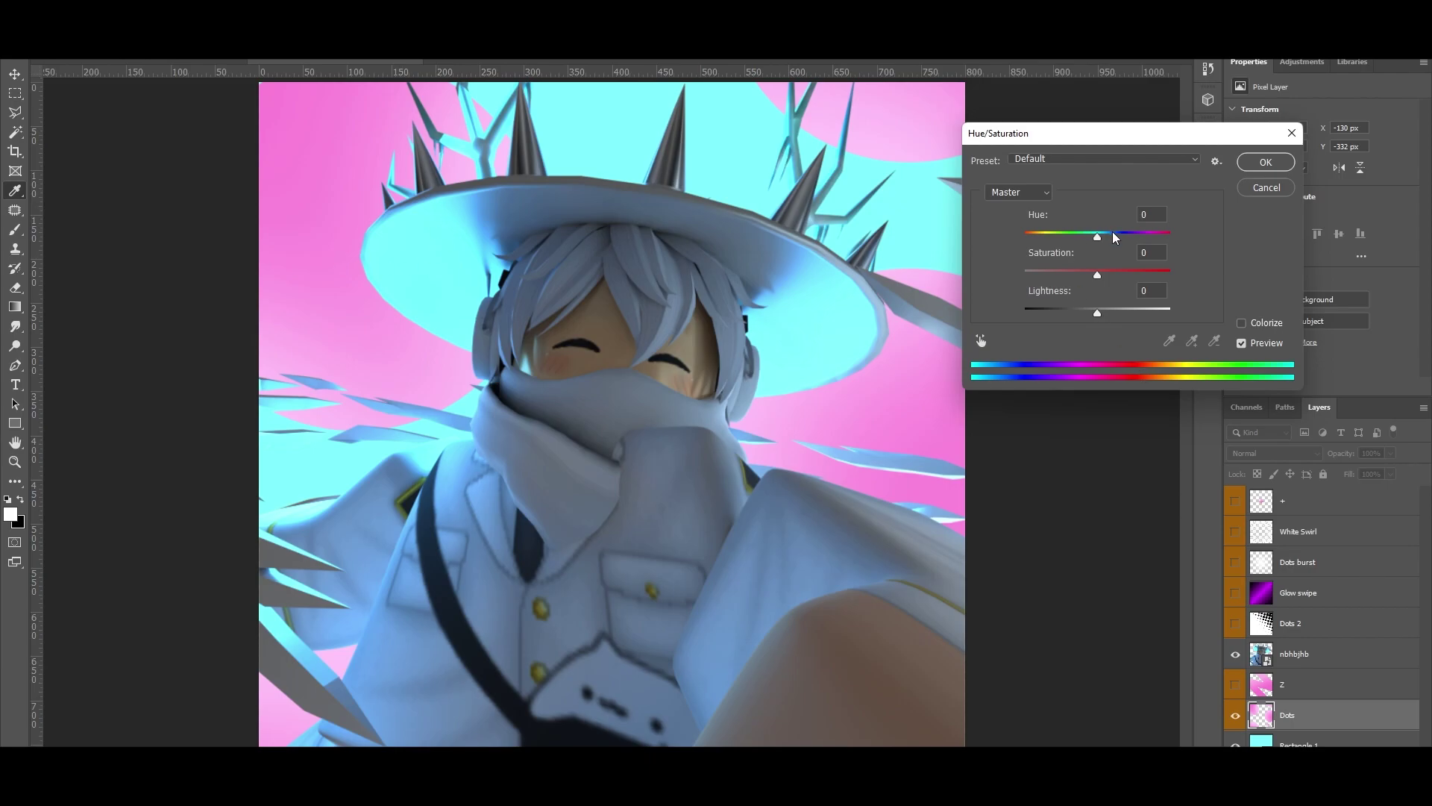
pyautogui.moveTo(1117, 237); pyautogui.dragTo(1043, 246)
pyautogui.click(1268, 163)
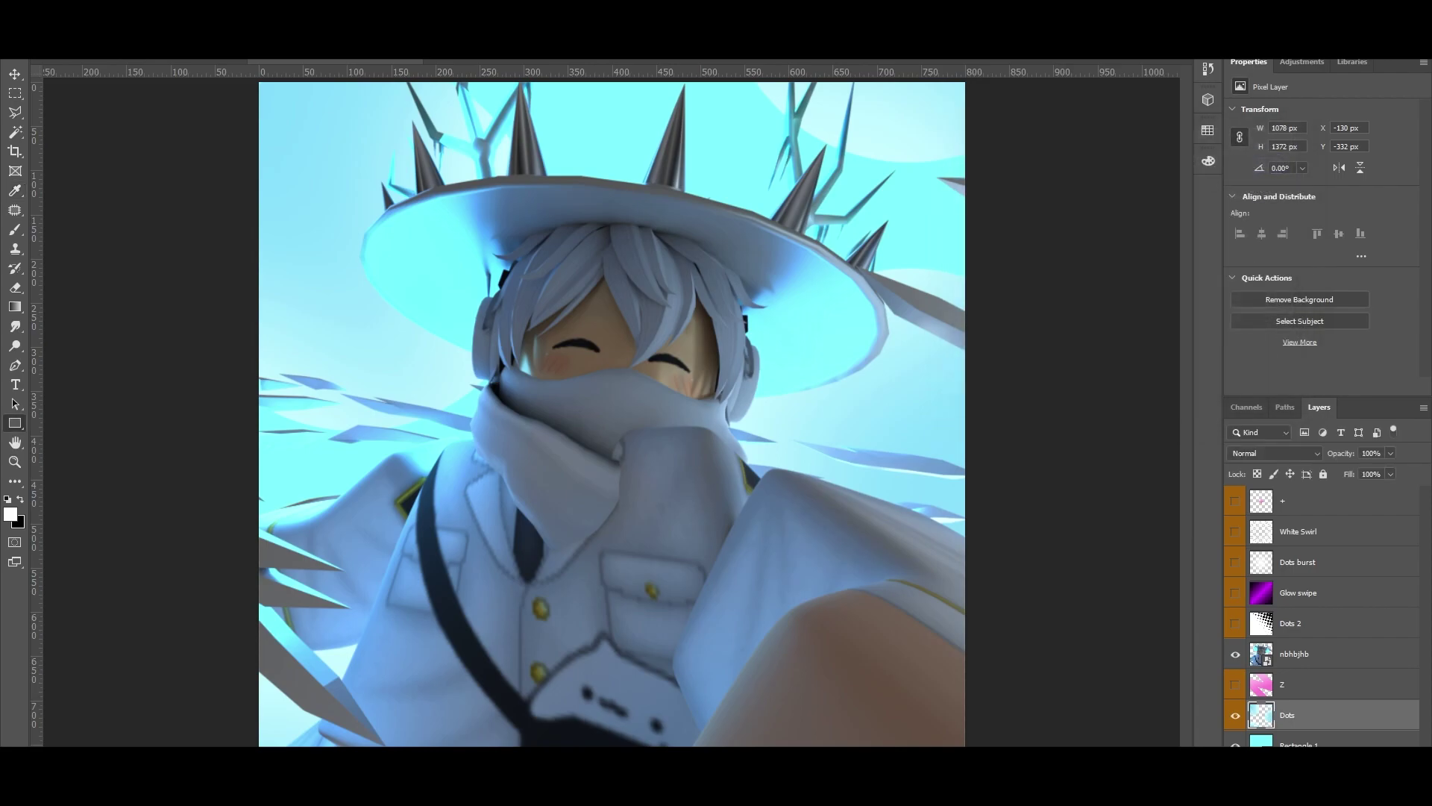
# Check the Z layer against the background and delete it
pyautogui.click(1235, 684)
pyautogui.click(1235, 685)
pyautogui.click(1321, 684)
pyautogui.press('Delete')
# Preview the Dots 2 layer, hide it again, and select the Dots burst layer
pyautogui.click(1236, 625)
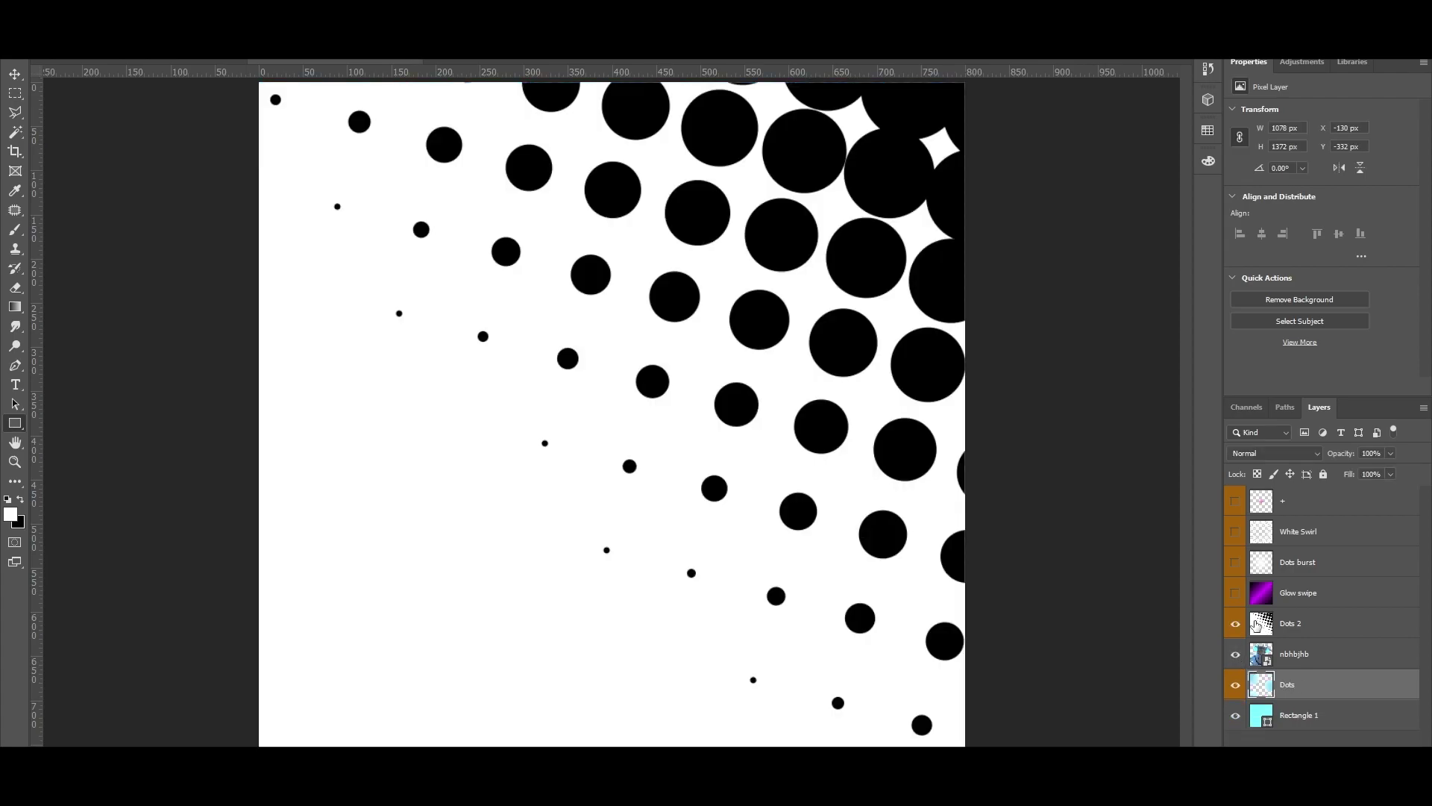
pyautogui.click(1293, 633)
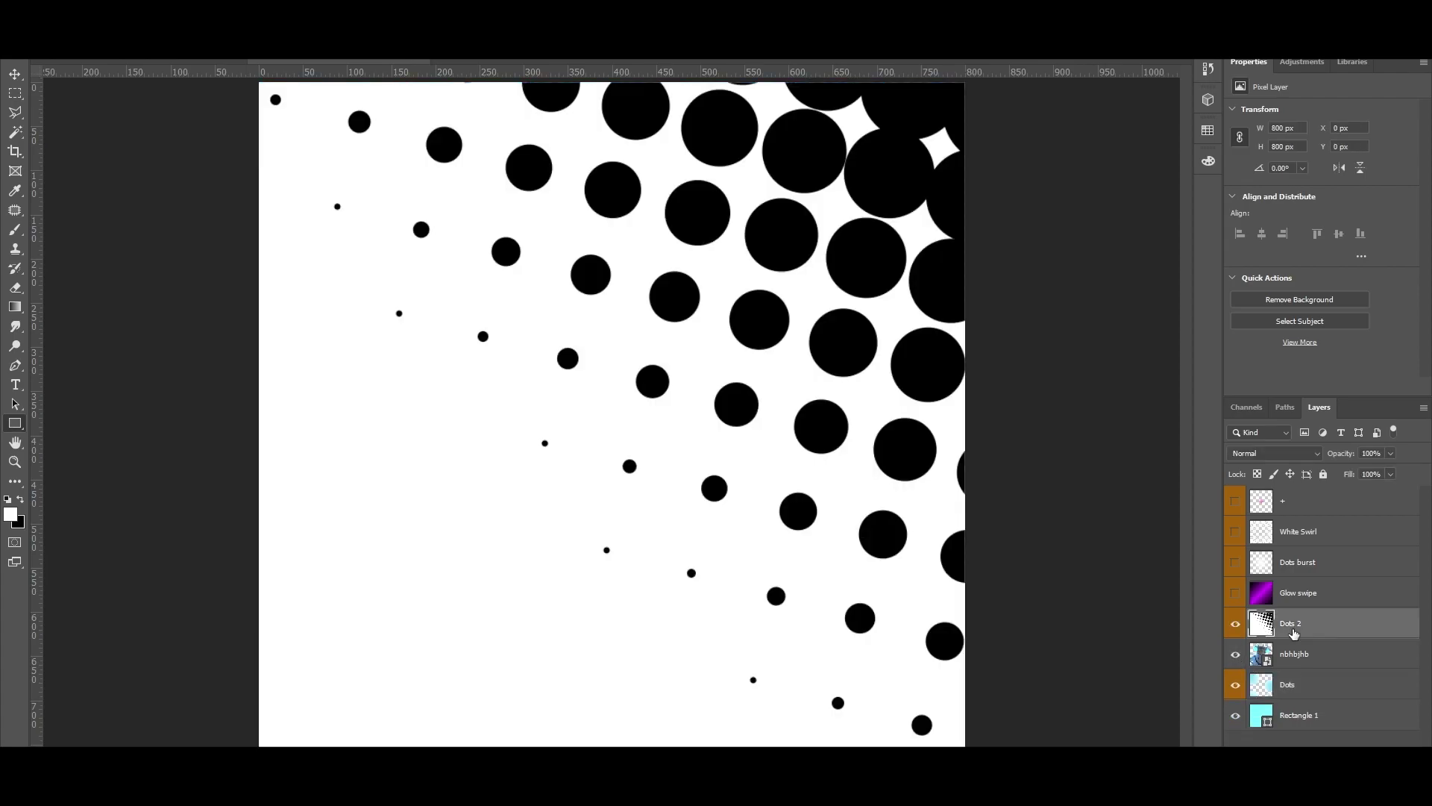
pyautogui.click(1237, 620)
pyautogui.click(1298, 569)
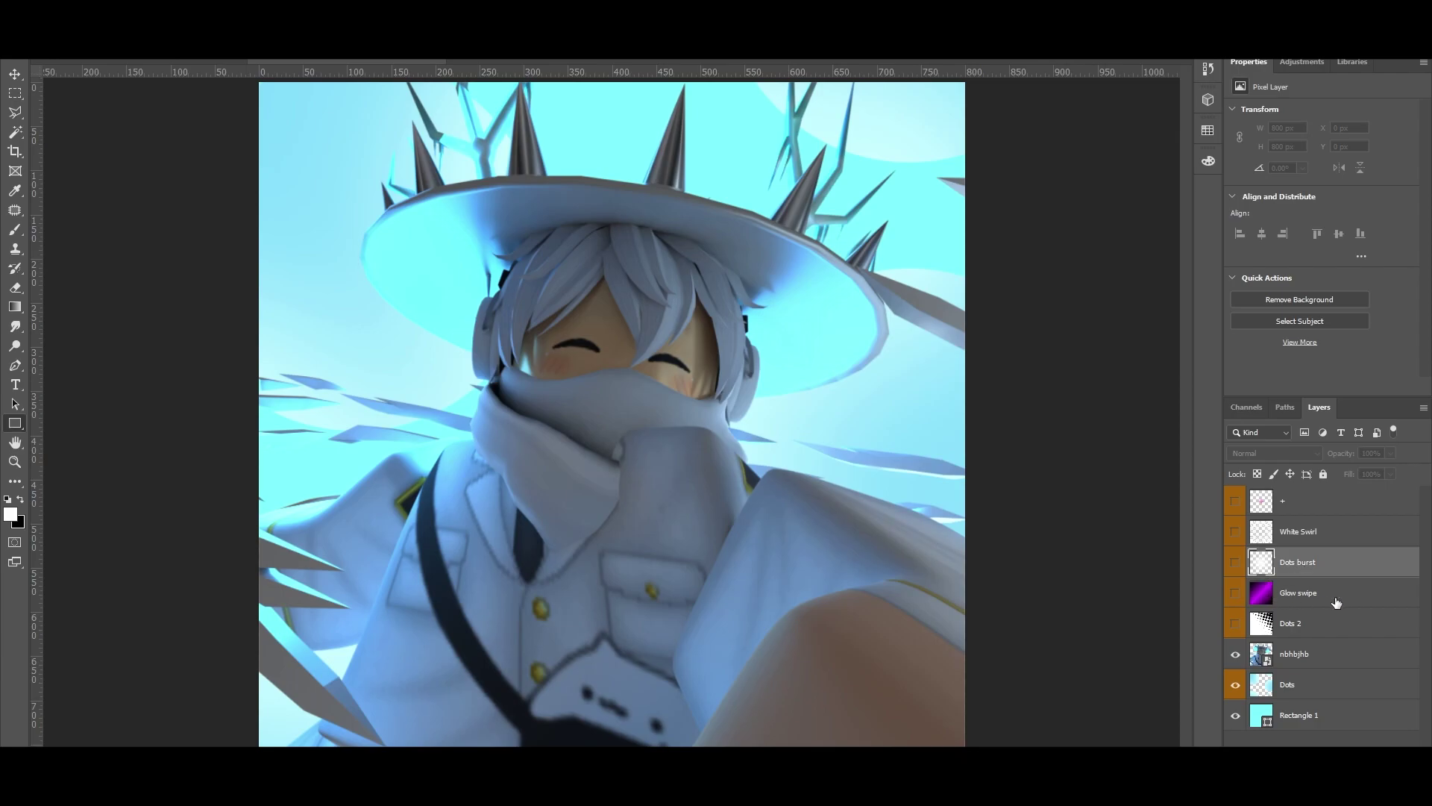
# Show the Glow swipe layer and move it directly beneath the nbhbjhb render layer
pyautogui.click(1336, 601)
pyautogui.click(1236, 593)
pyautogui.moveTo(1327, 595); pyautogui.dragTo(1321, 670)
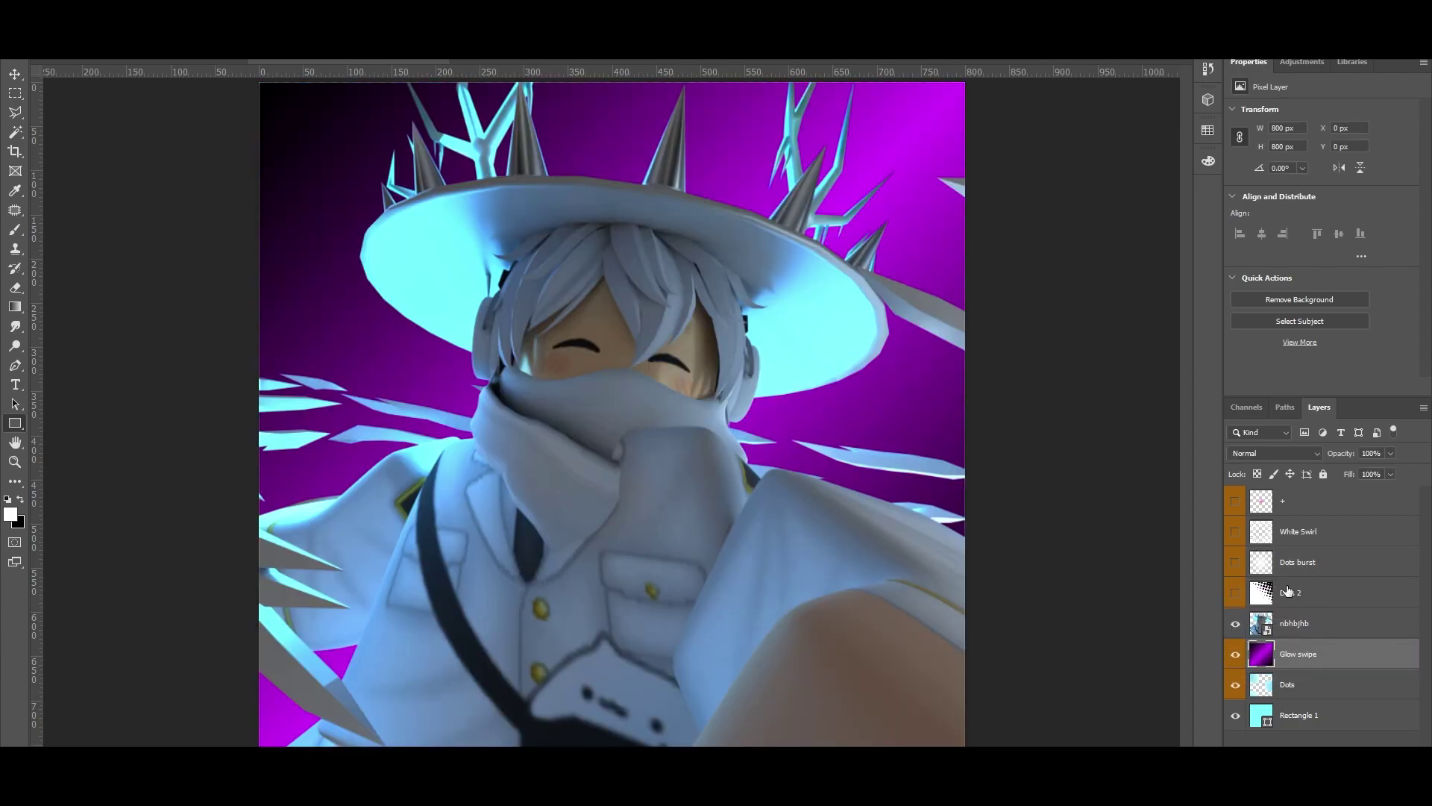
# Shift the hue of the Glow swipe layer from purple to cyan with Hue/Saturation
pyautogui.hotkey('ctrl', 'u')
pyautogui.moveTo(1097, 236); pyautogui.dragTo(1050, 252)
pyautogui.click(1266, 162)
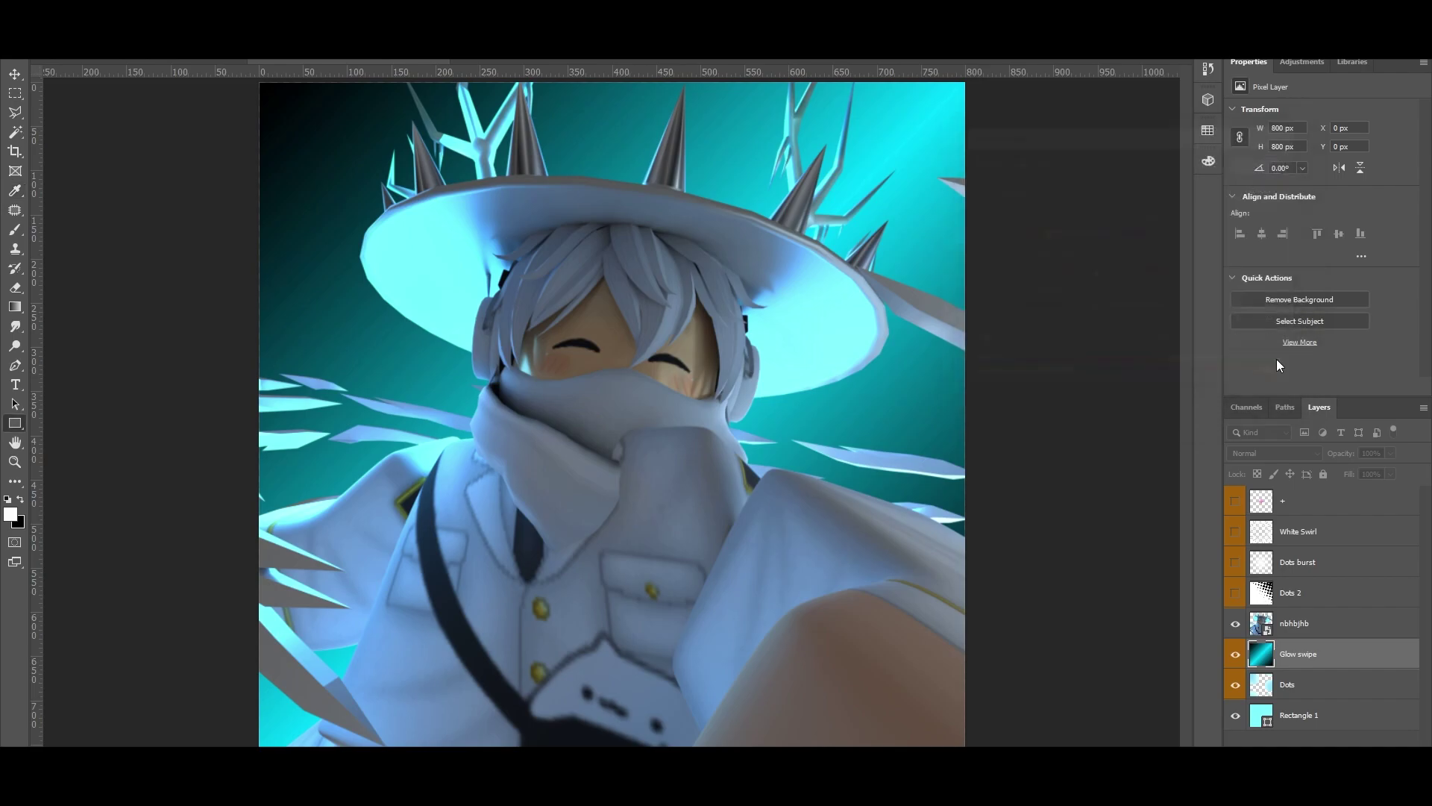
# Set the Glow swipe layer's blend mode to Screen and move it below the Dots layer
pyautogui.click(1279, 452)
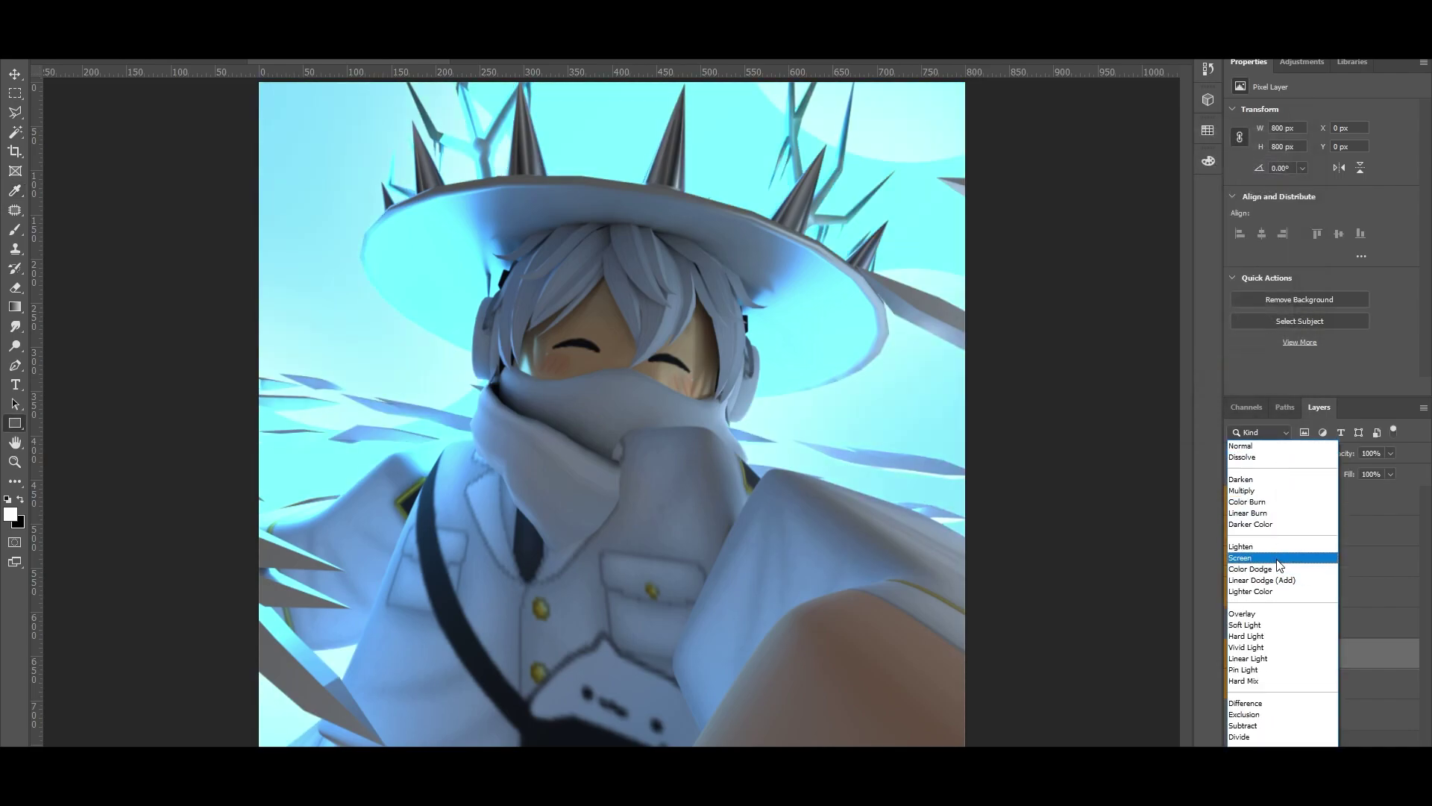
pyautogui.click(1278, 559)
pyautogui.moveTo(1313, 655); pyautogui.dragTo(1313, 703)
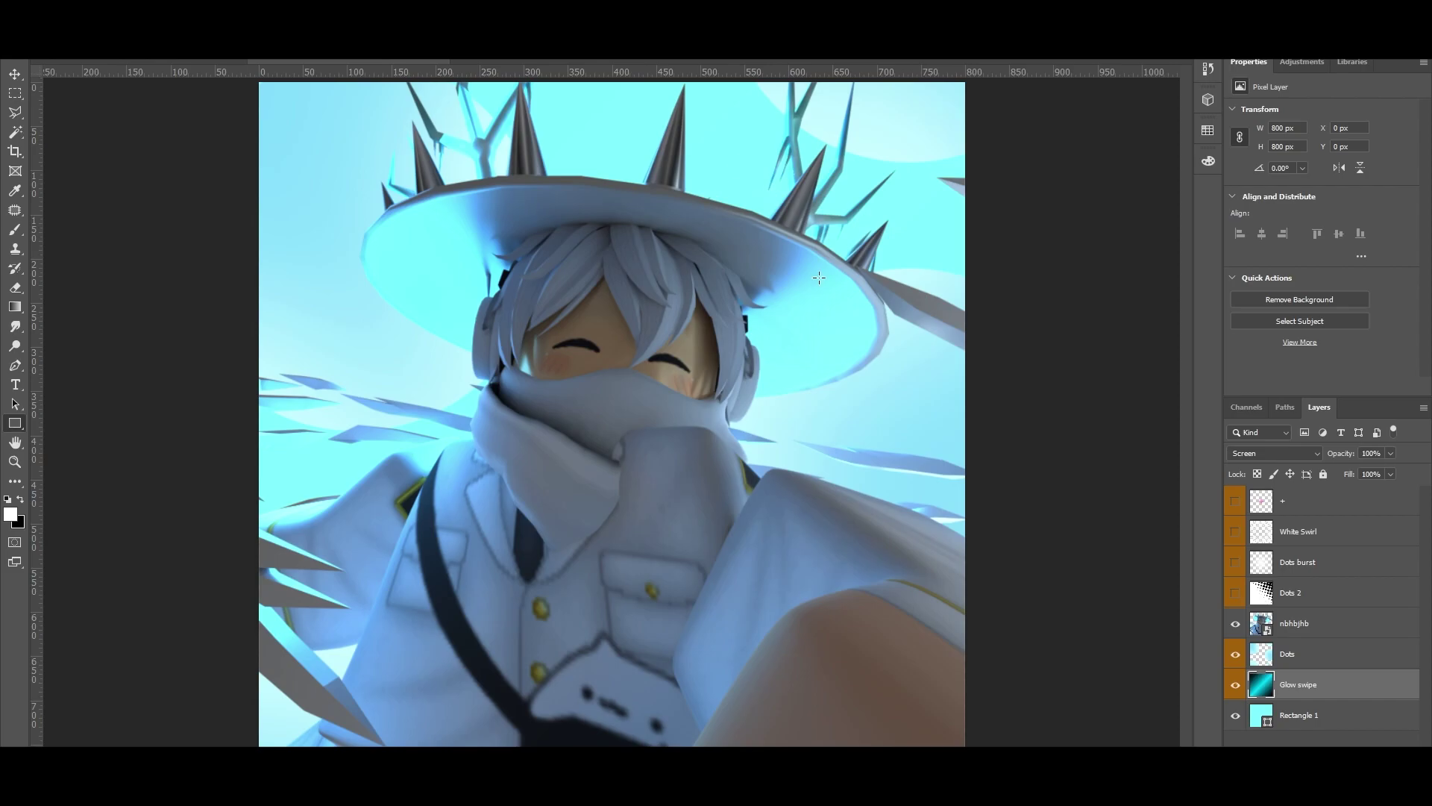
# Preview the Dots 2 layer once more over the render and hide it
pyautogui.click(1235, 594)
pyautogui.click(1290, 595)
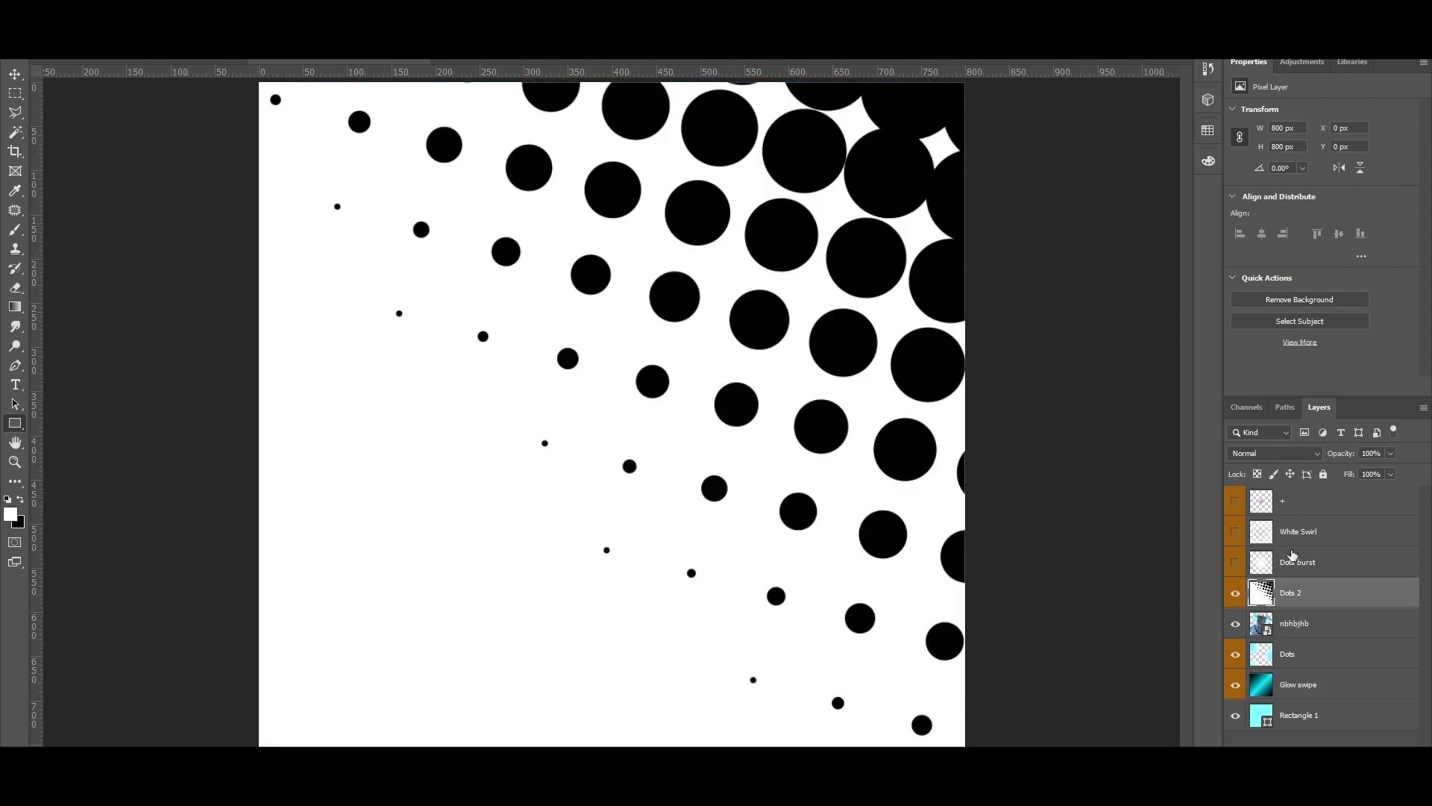
pyautogui.click(1235, 594)
# Show the Dots burst layer and move it directly beneath the nbhbjhb render layer
pyautogui.click(1236, 562)
pyautogui.click(1299, 565)
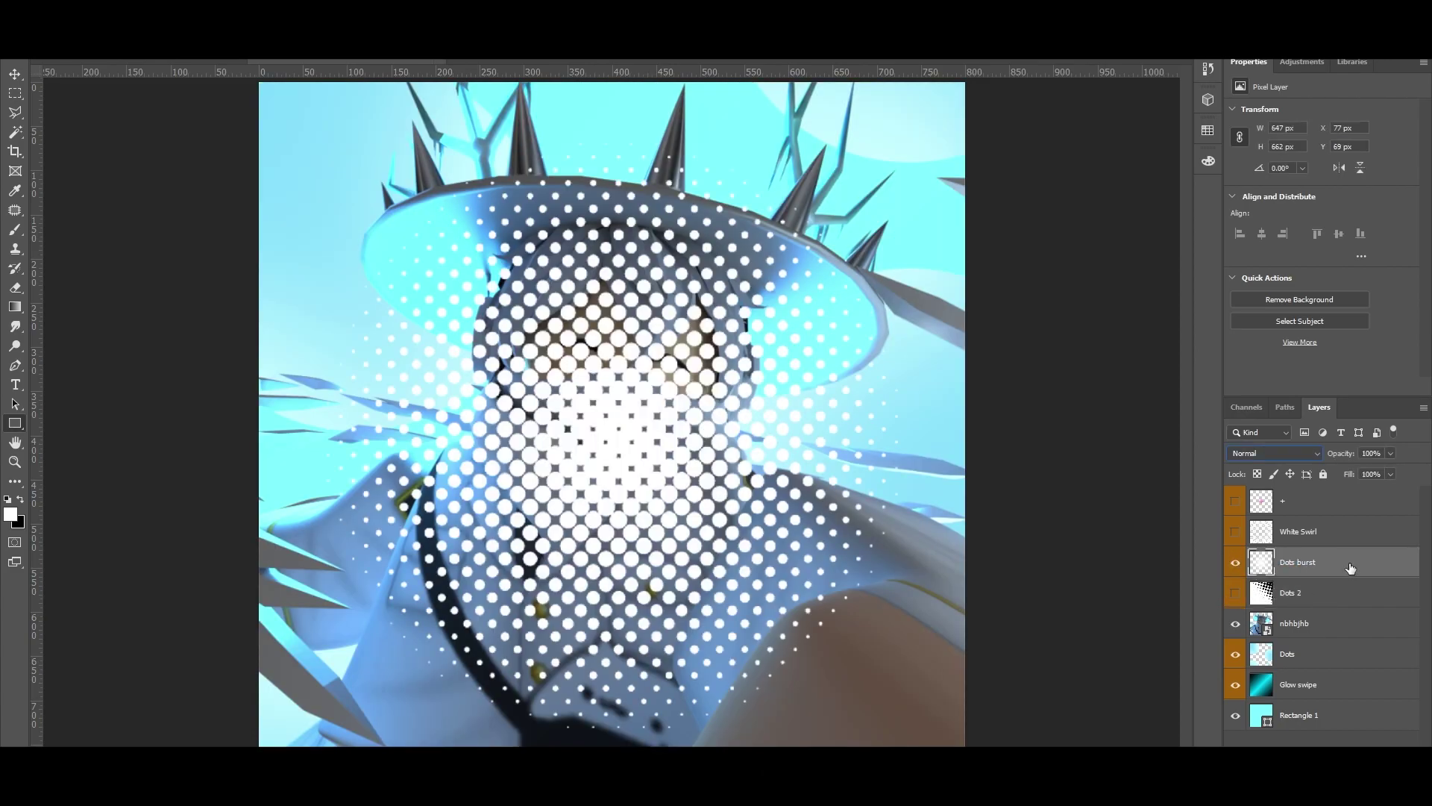
pyautogui.moveTo(1345, 569); pyautogui.dragTo(1345, 646)
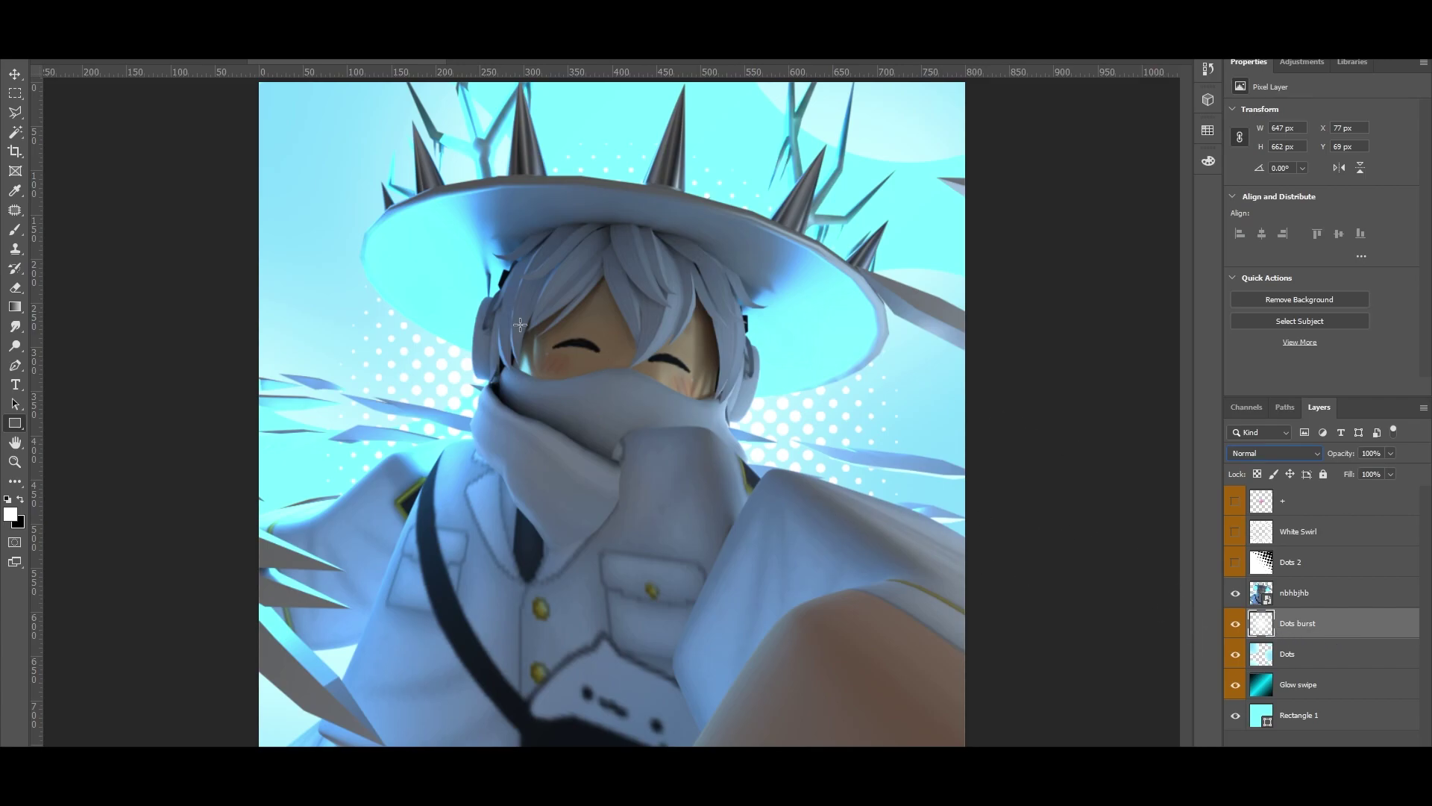
# Scale the Dots burst layer to the full 800 px canvas width and move it below the Dots layer
pyautogui.press('v')
pyautogui.hotkey('ctrl', 't')
pyautogui.moveTo(907, 437); pyautogui.dragTo(966, 436)
pyautogui.moveTo(328, 434); pyautogui.dragTo(259, 435)
pyautogui.press('Return')
pyautogui.moveTo(1312, 640); pyautogui.dragTo(1311, 684)
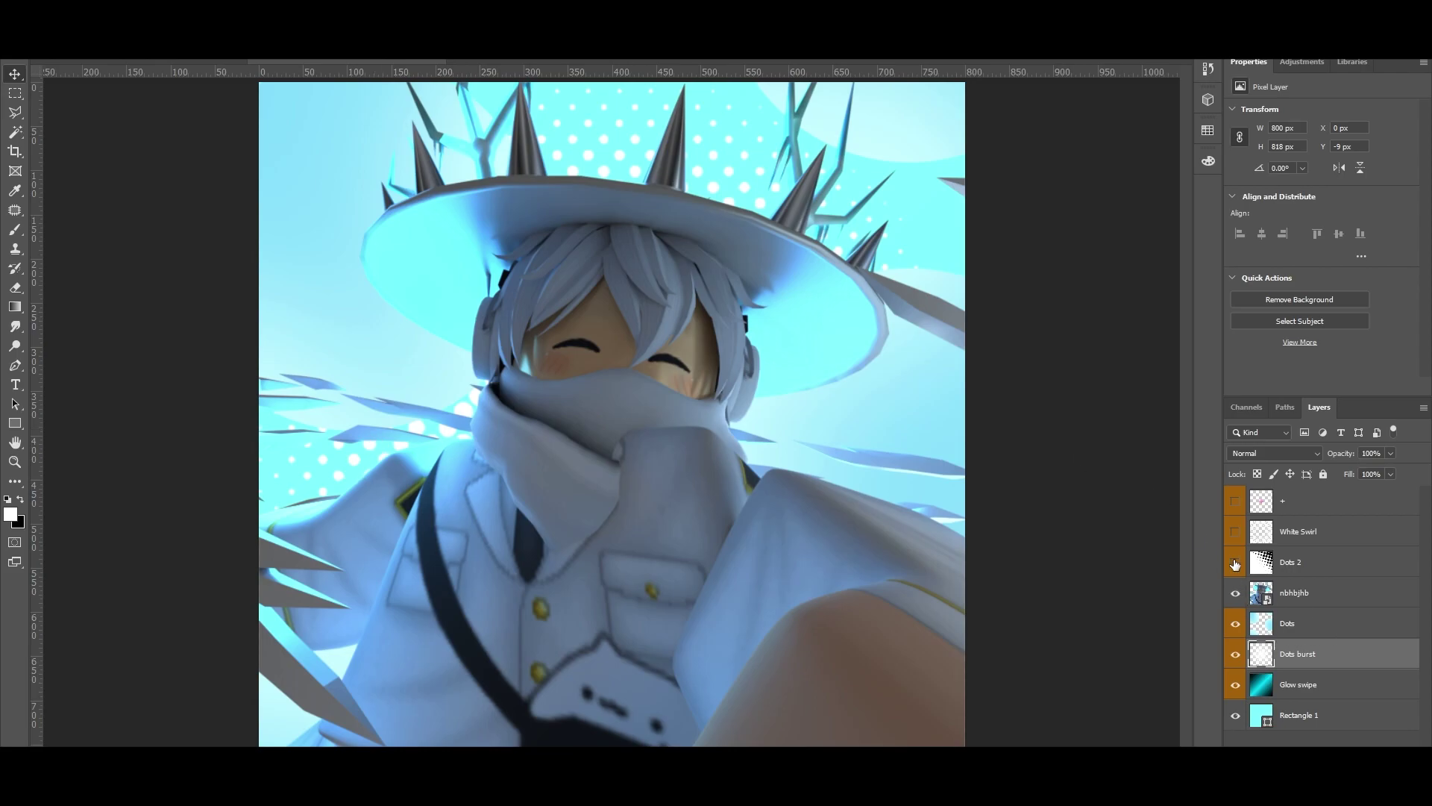
# Place the White Swirl layer, made visible, between Dots burst and Glow swipe and lower its fill to about 43%
pyautogui.click(1235, 531)
pyautogui.moveTo(1330, 538); pyautogui.dragTo(1295, 667)
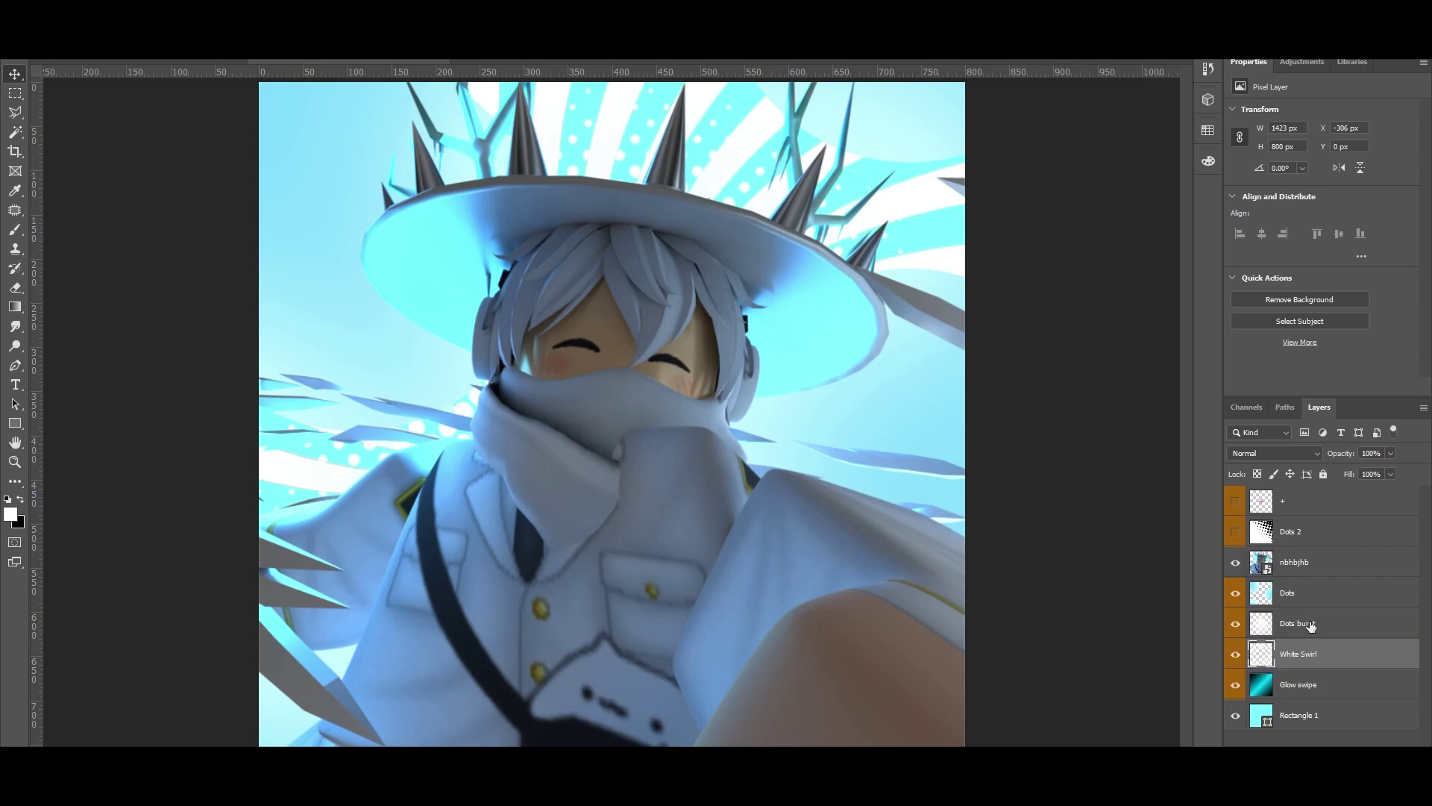
pyautogui.click(1390, 473)
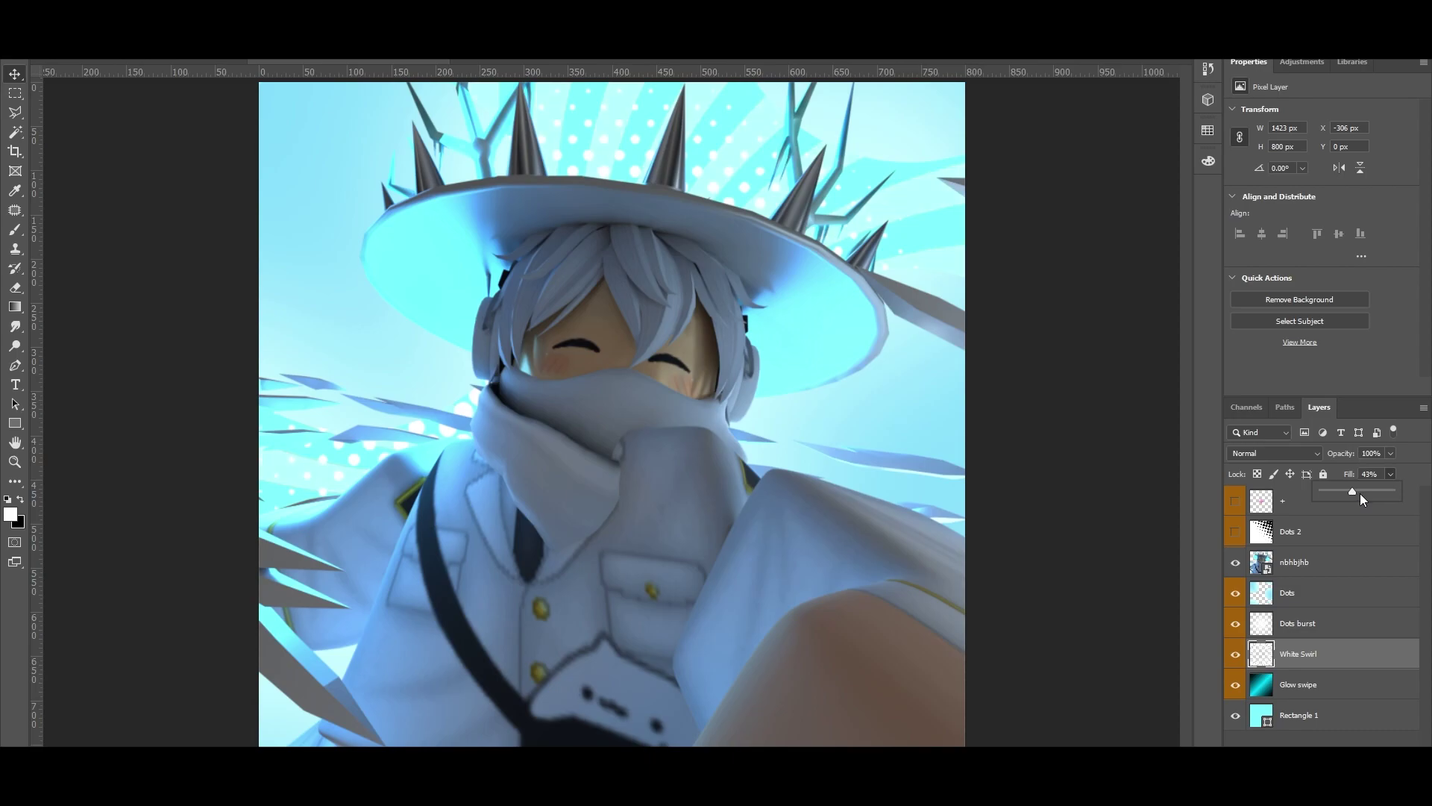
# Apply a white Color Overlay at 100% opacity to the White Swirl layer
pyautogui.doubleClick(1354, 655)
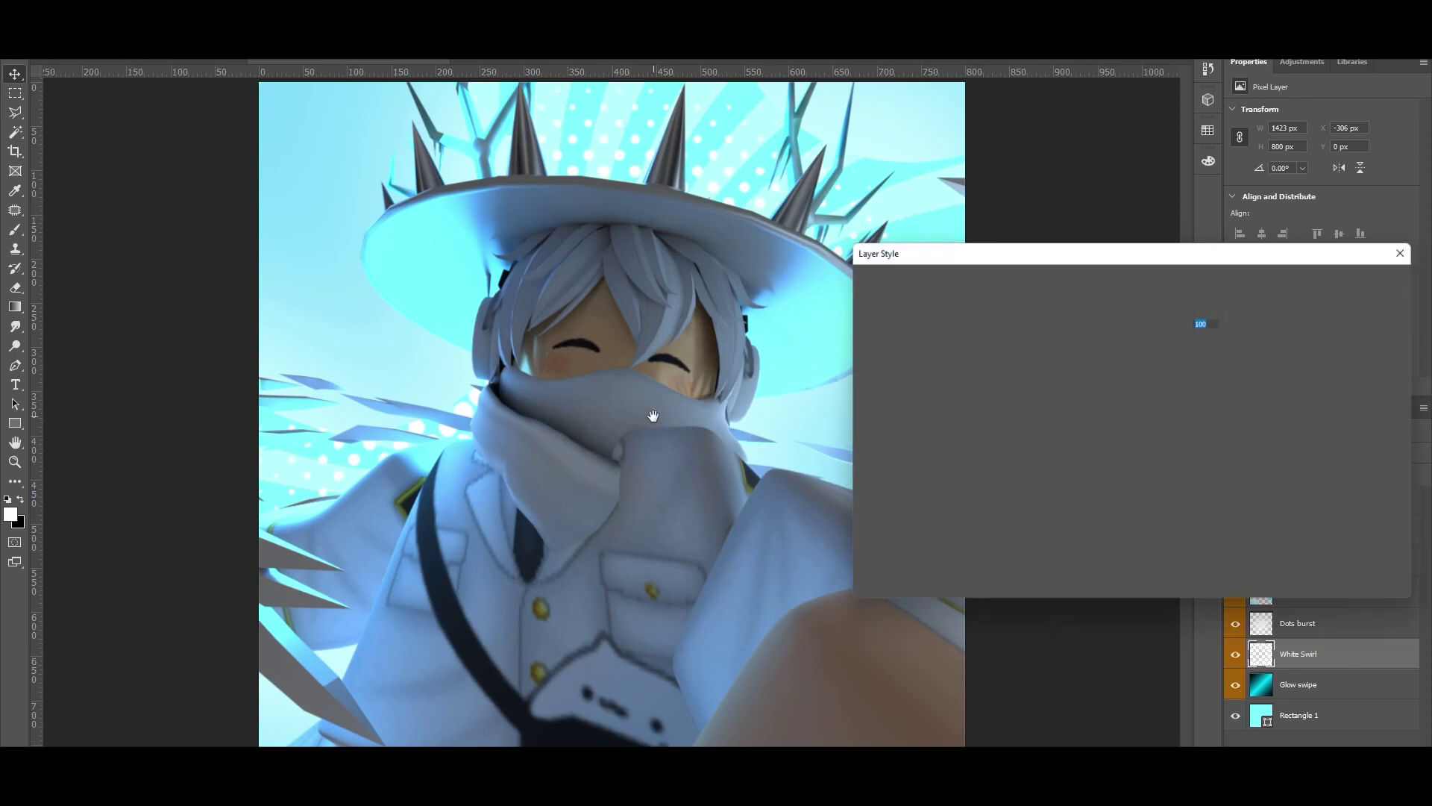
pyautogui.click(877, 453)
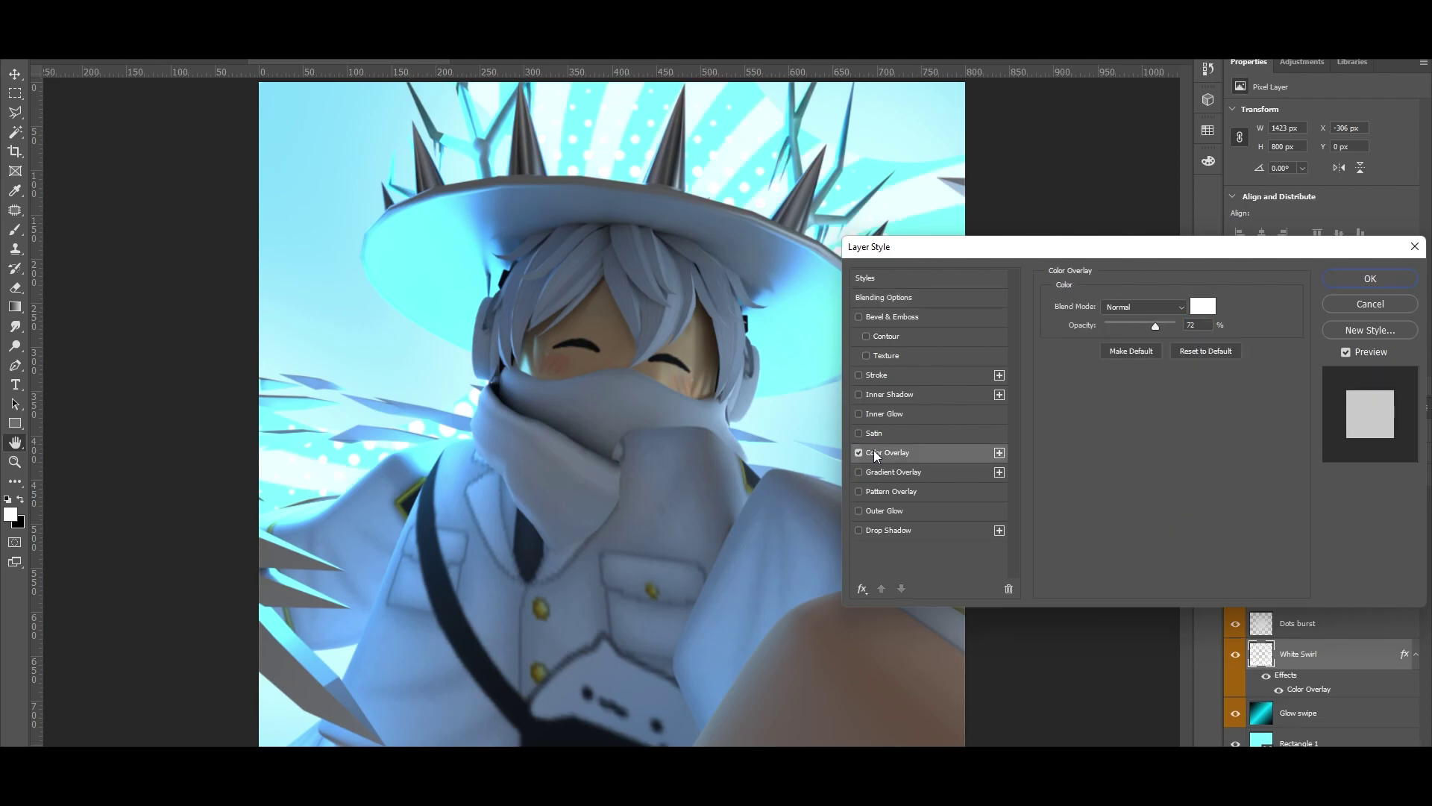
pyautogui.moveTo(1174, 326); pyautogui.dragTo(1372, 333)
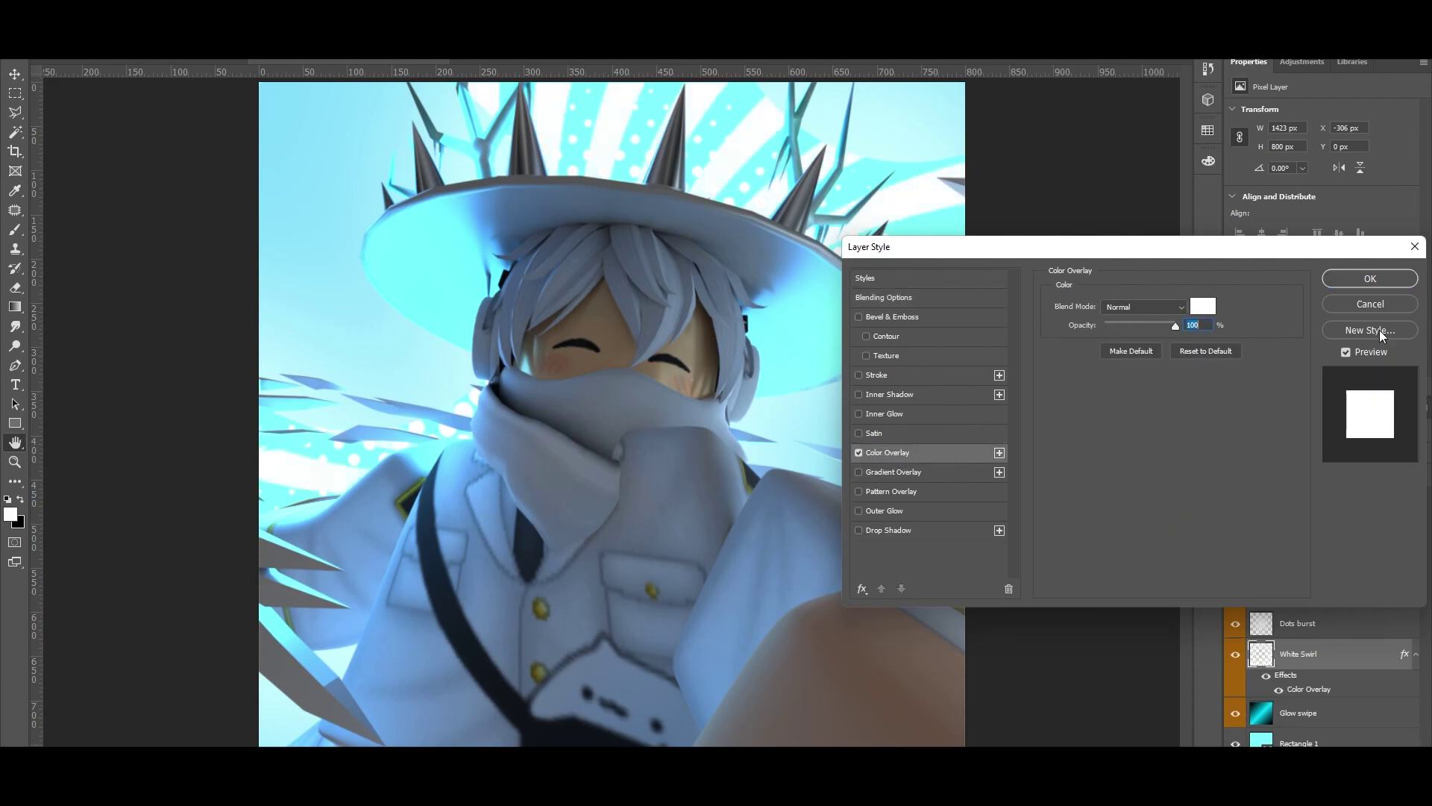
pyautogui.click(1370, 277)
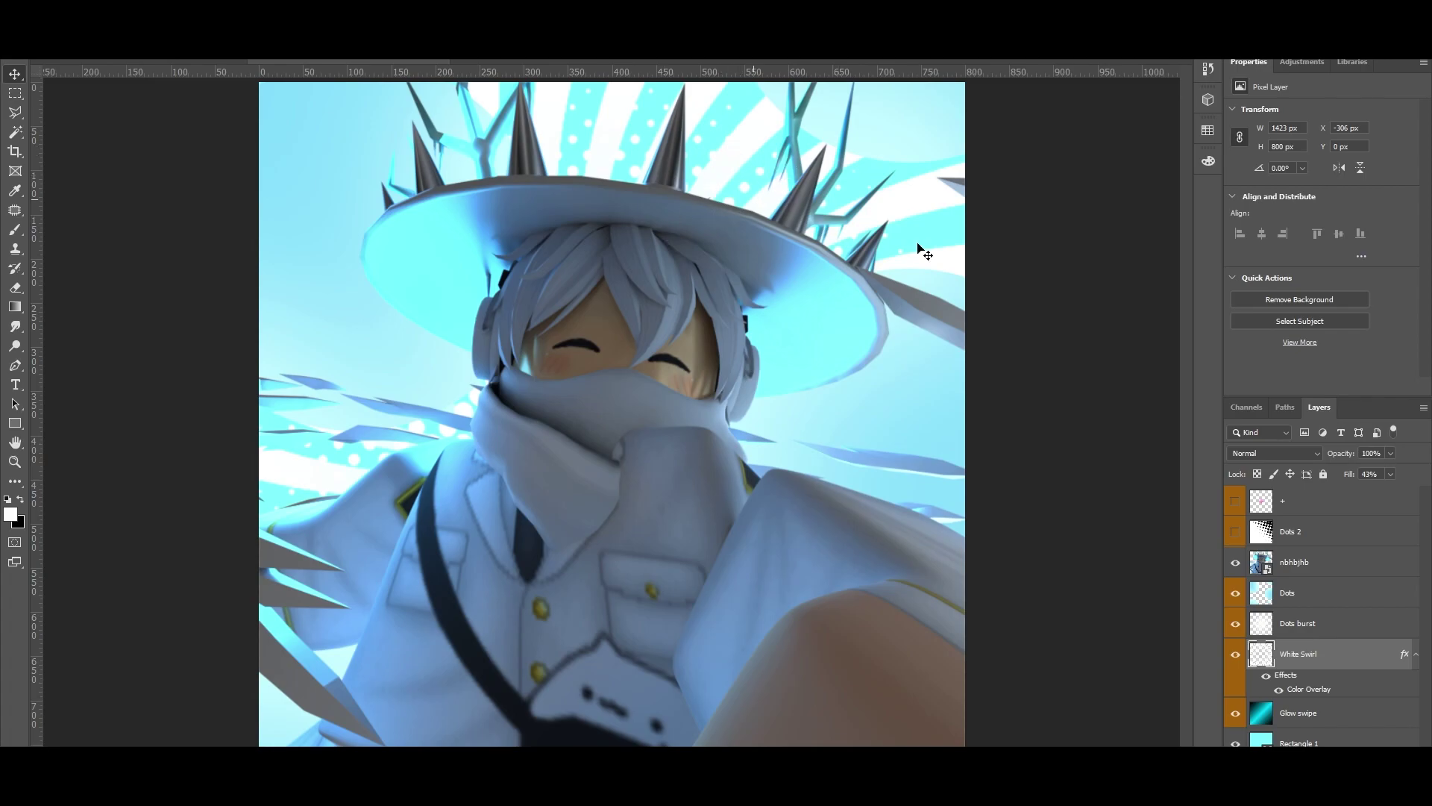
# Rasterize the White Swirl layer's style and lower the layer's fill to about 41%
pyautogui.rightClick(1335, 659)
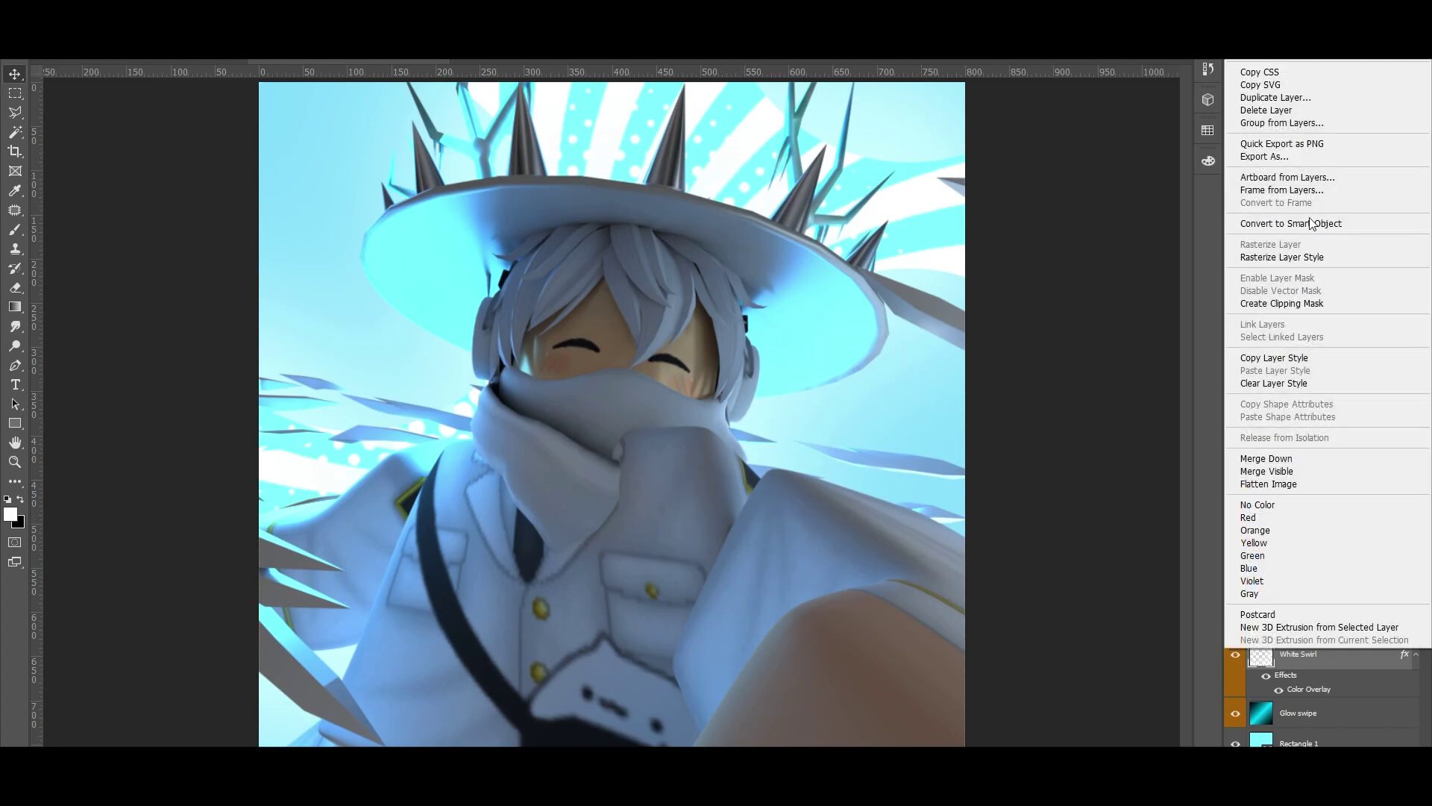
pyautogui.click(1285, 258)
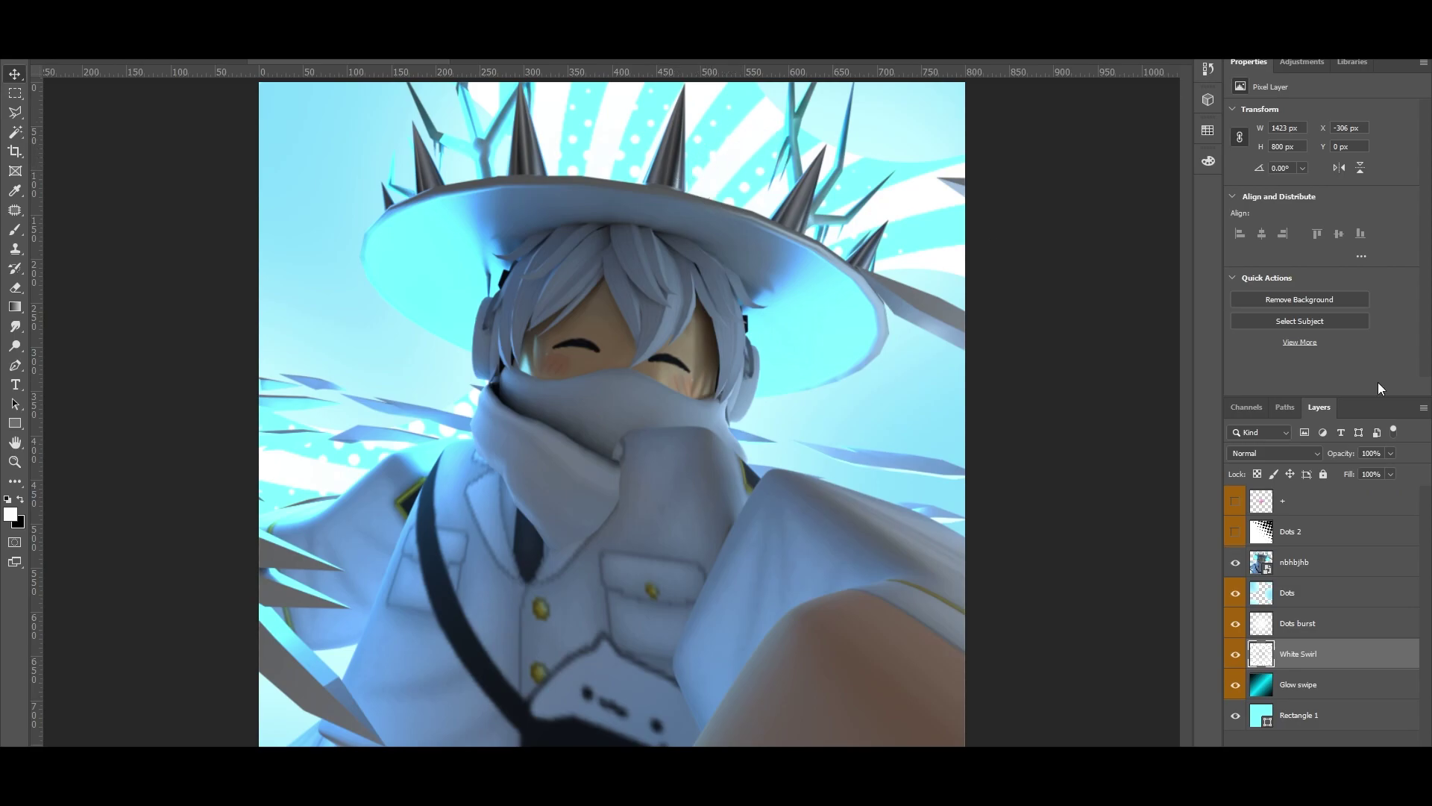
pyautogui.click(1391, 475)
pyautogui.moveTo(1353, 493); pyautogui.dragTo(1350, 492)
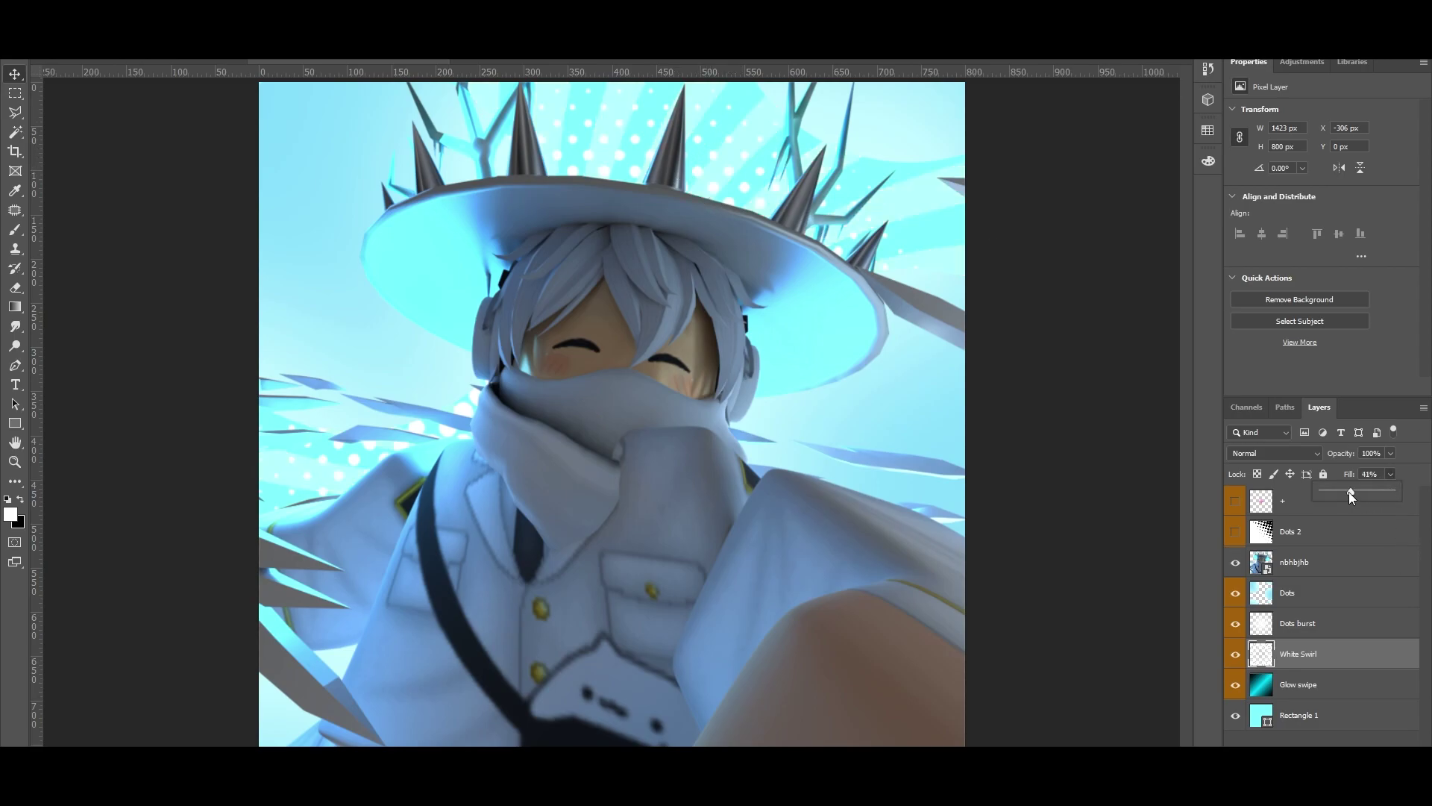
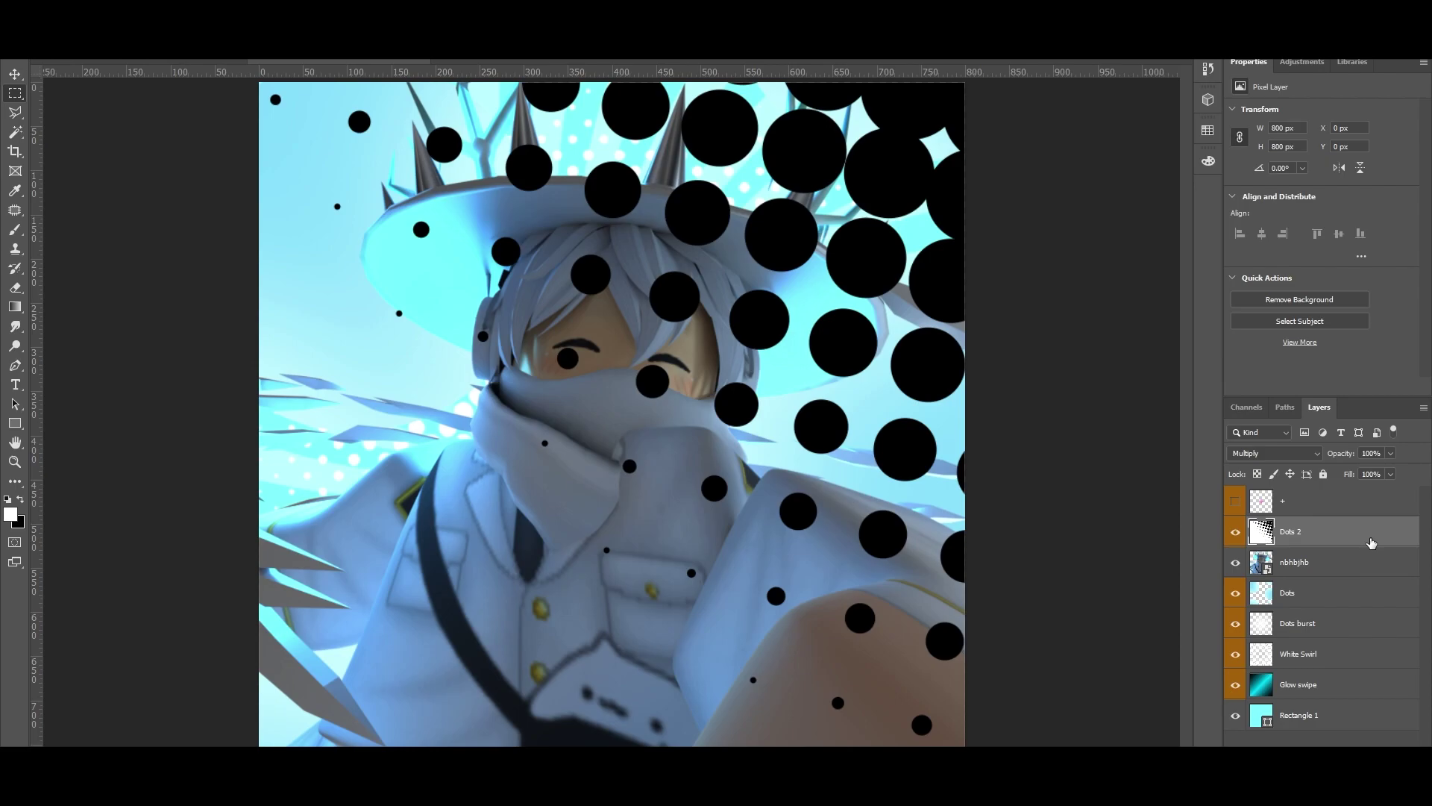
# Delete the Dots 2 layer and make the + layer visible
pyautogui.press('Delete')
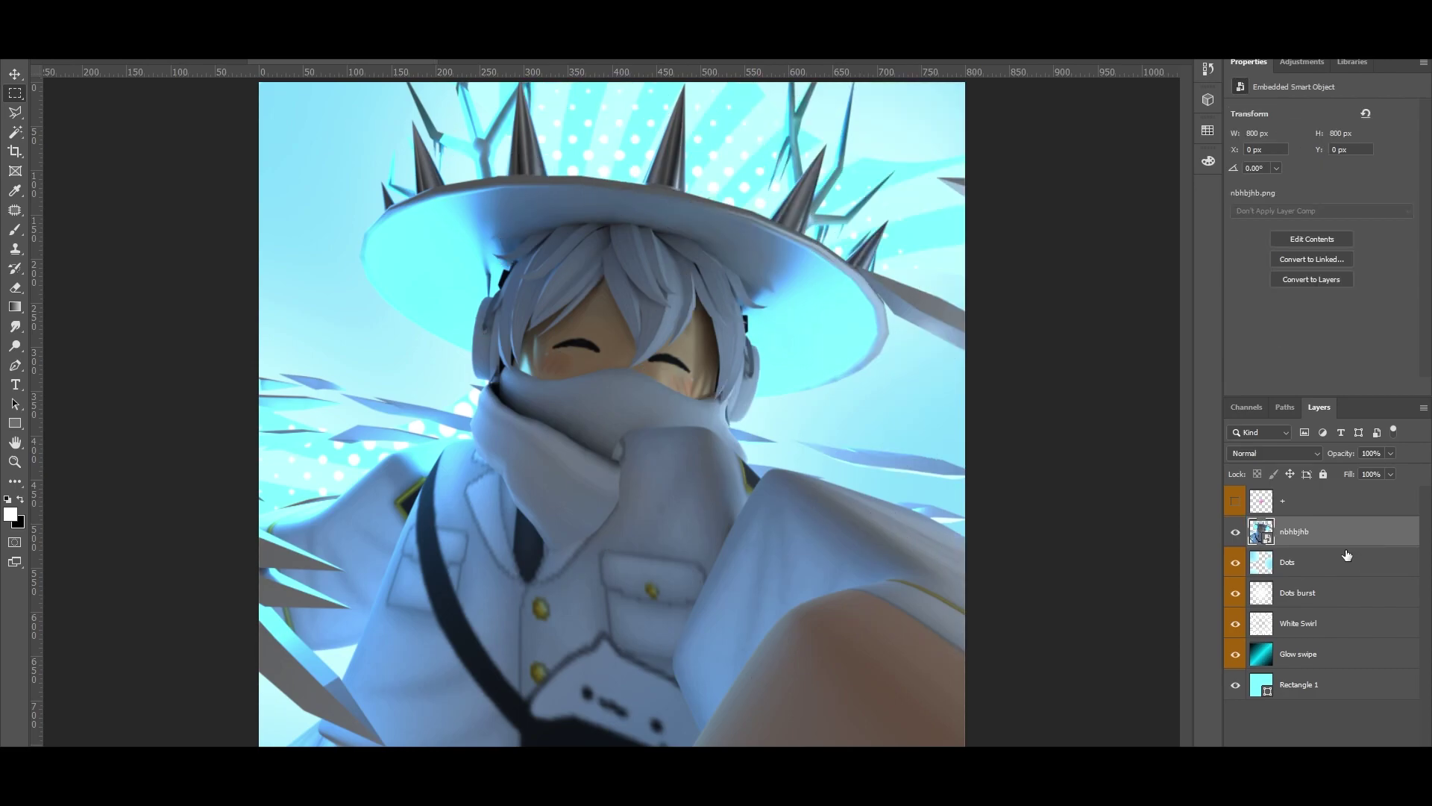
pyautogui.click(1236, 513)
pyautogui.click(1310, 504)
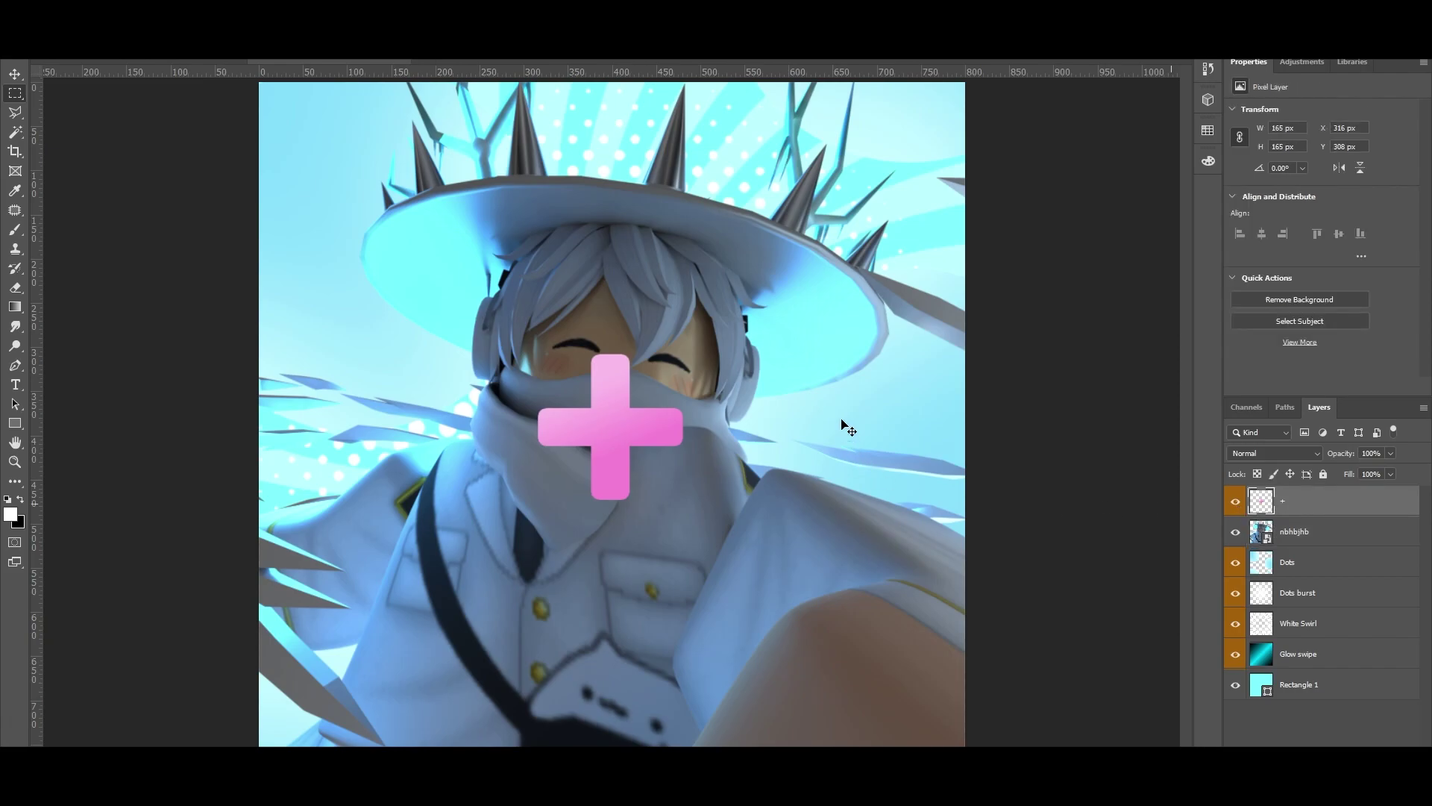
# Recolour the pink plus to light blue with Hue/Saturation by shifting its hue
pyautogui.hotkey('ctrl', 'u')
pyautogui.moveTo(1044, 274); pyautogui.dragTo(1025, 274)
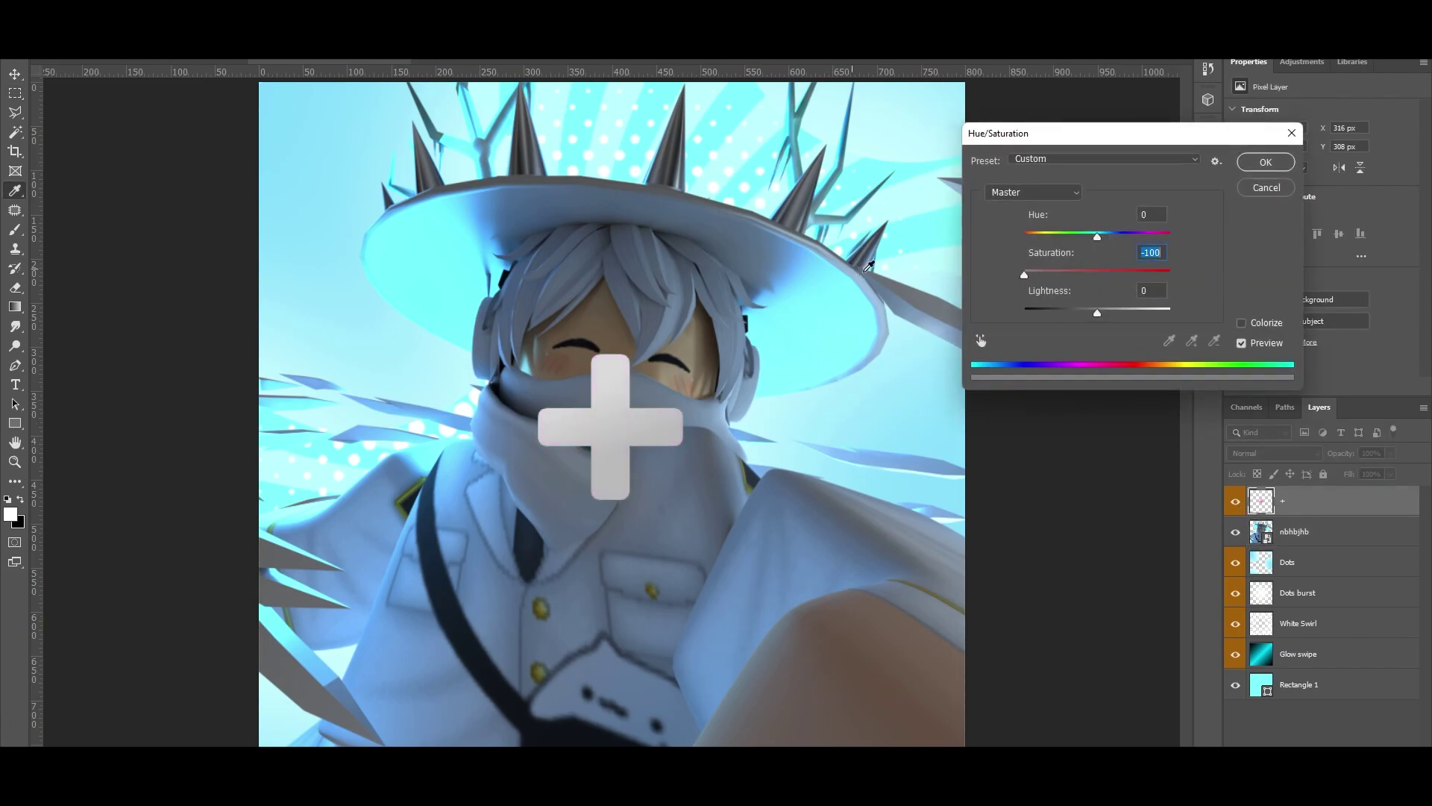
pyautogui.click(1090, 274)
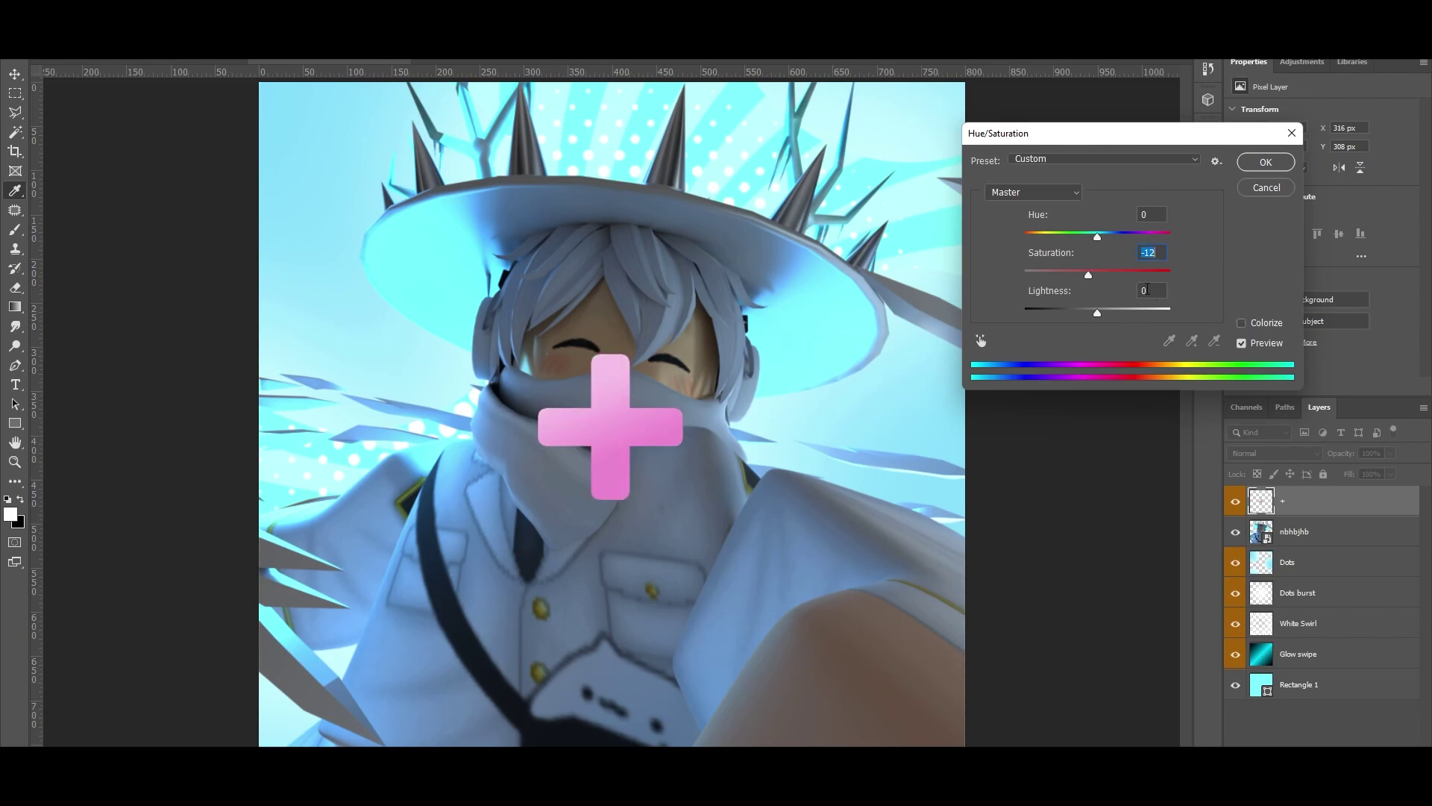
pyautogui.click(1250, 327)
pyautogui.click(1247, 325)
pyautogui.write('-0')
pyautogui.click(1071, 251)
pyautogui.moveTo(1087, 238); pyautogui.dragTo(1049, 240)
pyautogui.click(1266, 162)
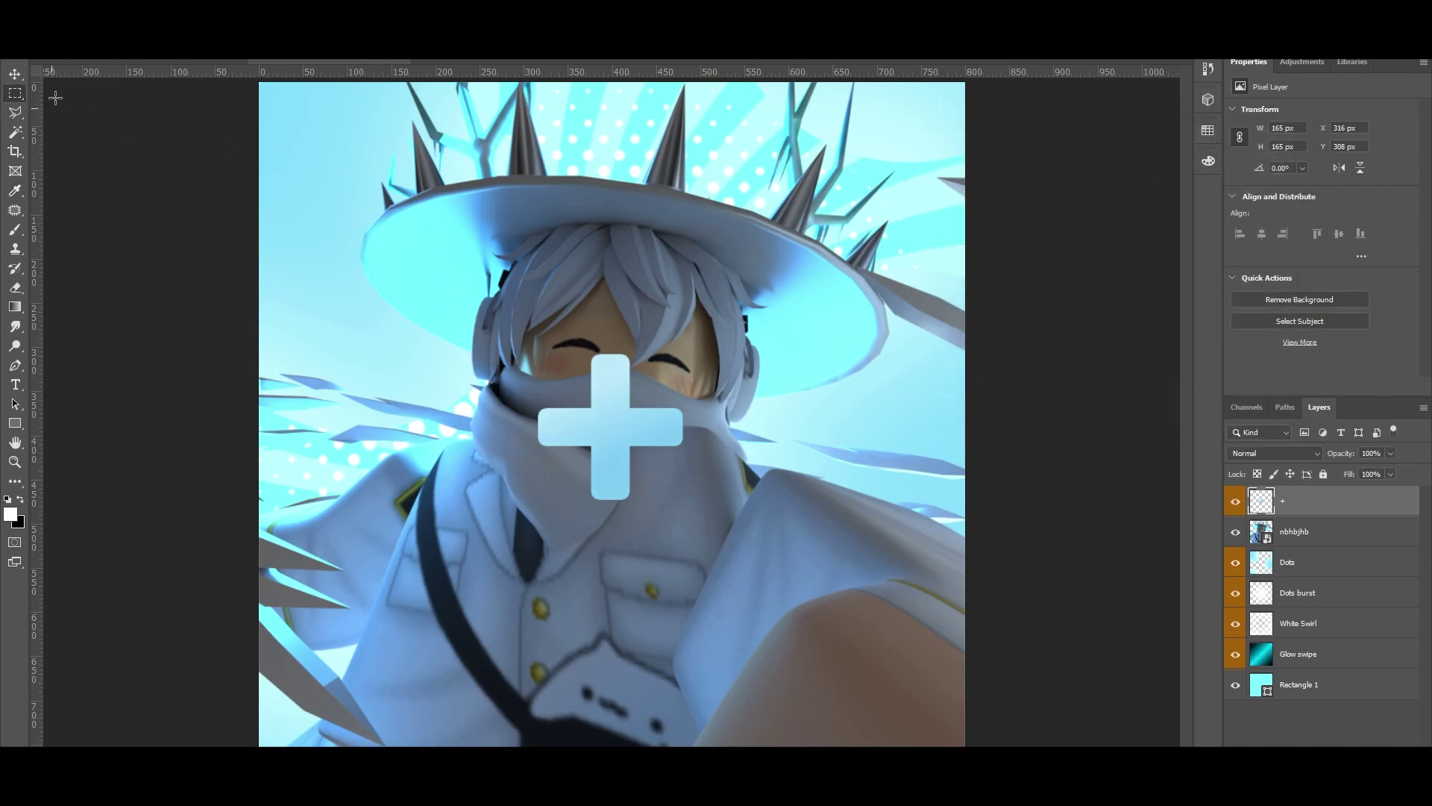
# Shrink the plus to about 65 px in the canvas's upper-left area and scatter two rotated copies around it
pyautogui.click(15, 73)
pyautogui.moveTo(675, 425); pyautogui.dragTo(388, 224)
pyautogui.hotkey('ctrl', 't')
pyautogui.press('Return')
pyautogui.moveTo(321, 150); pyautogui.dragTo(446, 293)
# Group the three plus layers and move the group directly beneath the nbhbjhb render layer
pyautogui.press('ctrl')
pyautogui.keyDown('shift'); pyautogui.click(1329, 569); pyautogui.keyUp('shift')
pyautogui.hotkey('ctrl', 'g')
pyautogui.moveTo(1316, 498); pyautogui.dragTo(1316, 539)
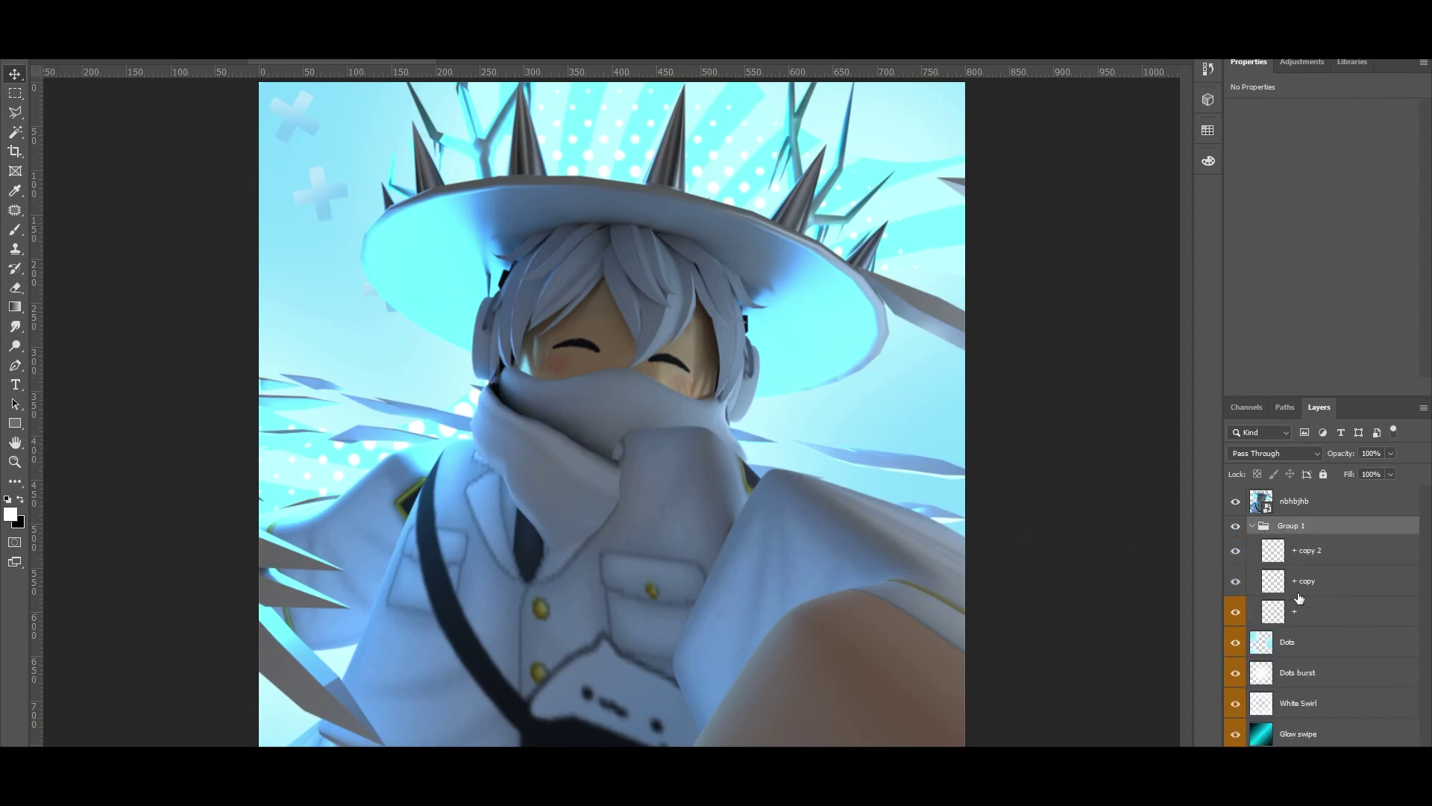
# Add two more plus copies to the group, placed lower down beside the character's neck and the left canvas edge
pyautogui.click(1326, 560)
pyautogui.moveTo(373, 256); pyautogui.dragTo(315, 355)
pyautogui.click(1307, 612)
pyautogui.moveTo(421, 231); pyautogui.dragTo(545, 416)
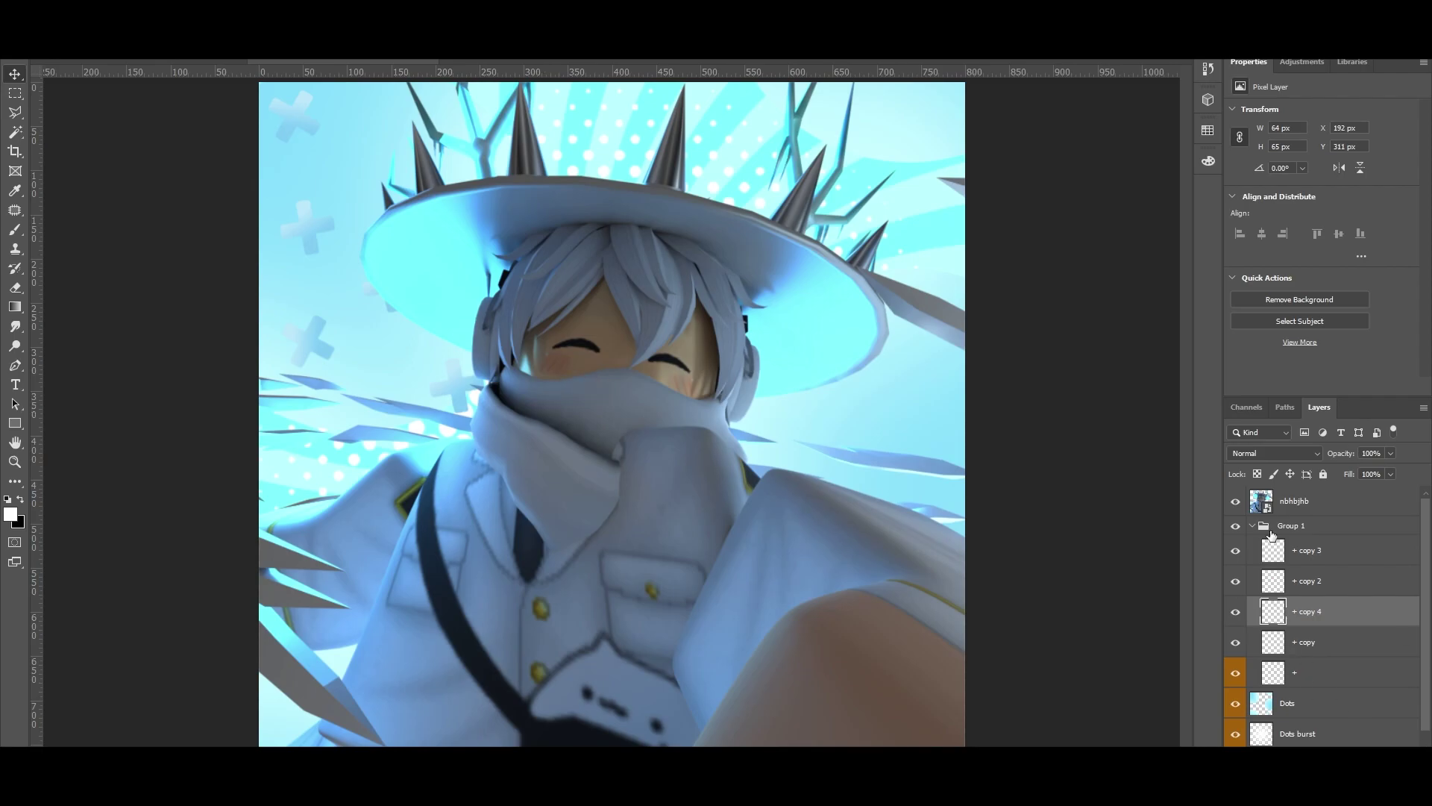
pyautogui.click(1253, 525)
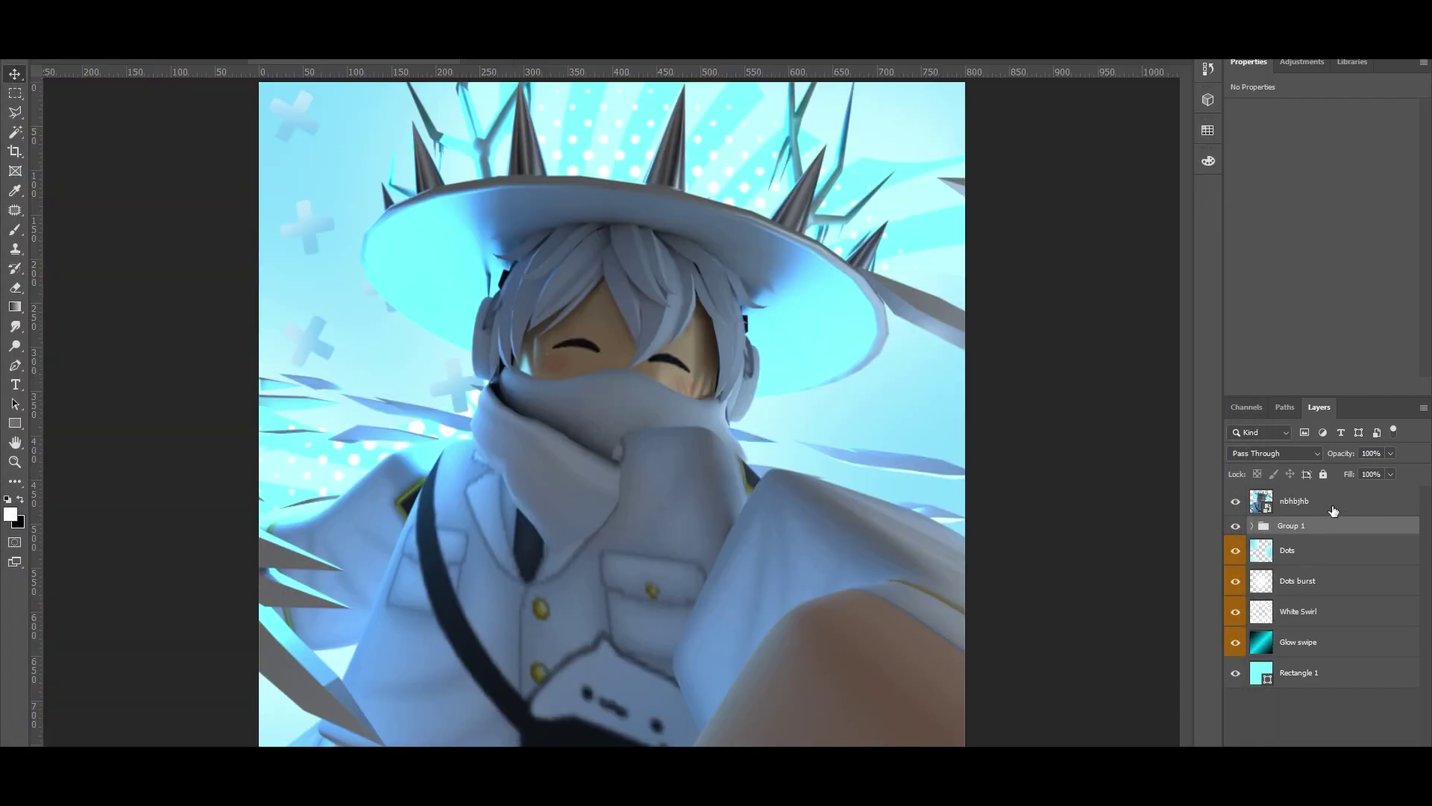
# Add a black (000000) Color Overlay to the Dots layer at 100% opacity
pyautogui.click(1316, 580)
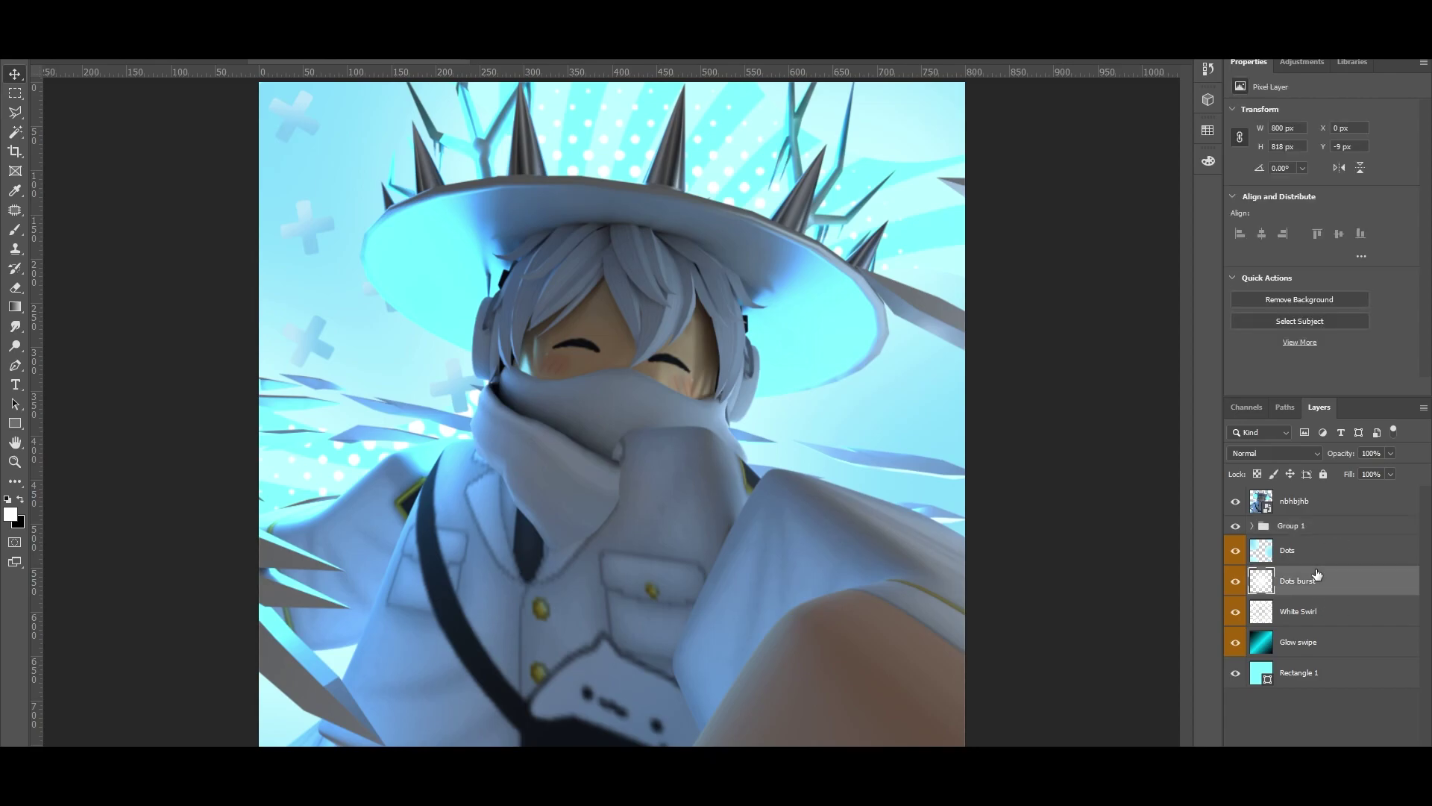
pyautogui.click(1336, 556)
pyautogui.doubleClick(1372, 554)
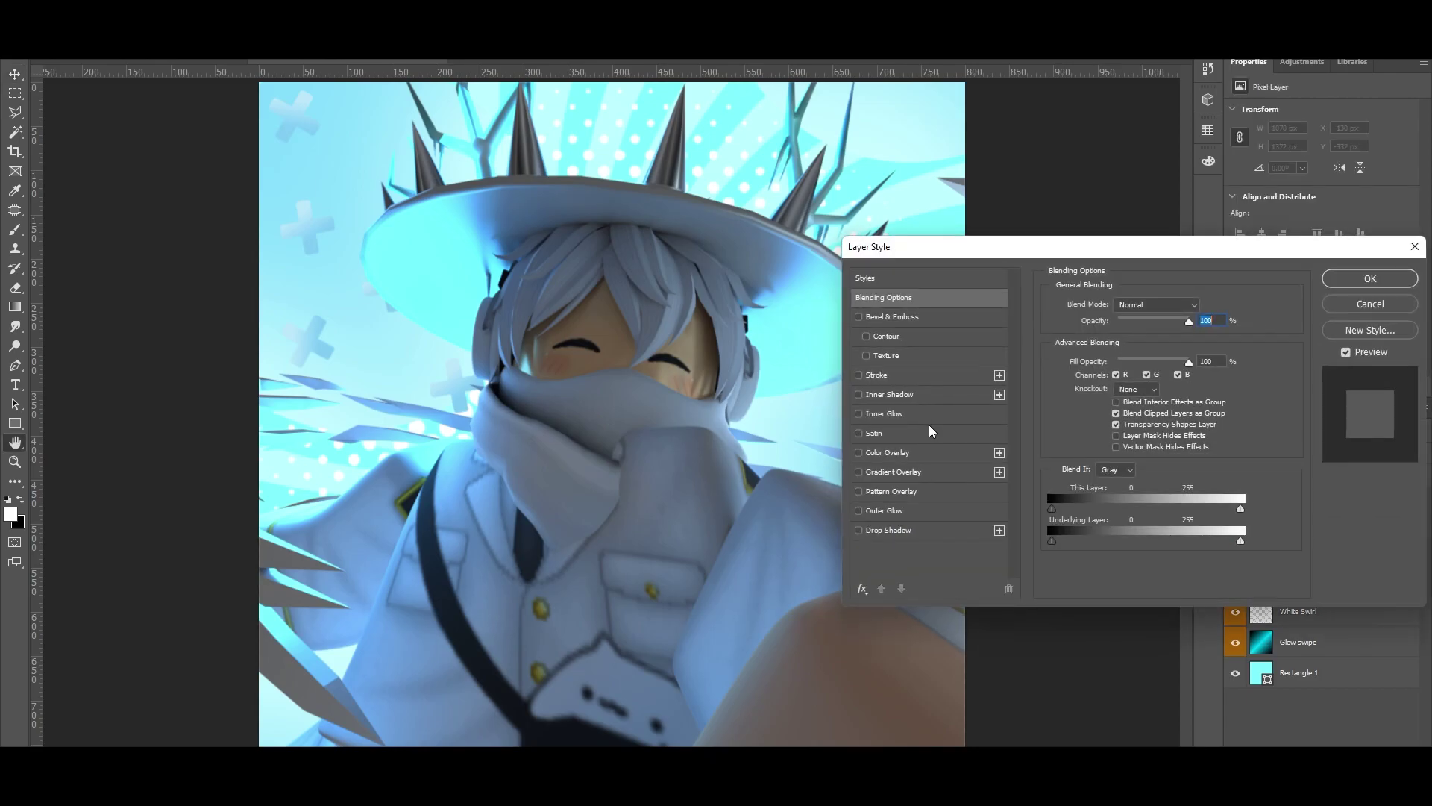
pyautogui.click(924, 453)
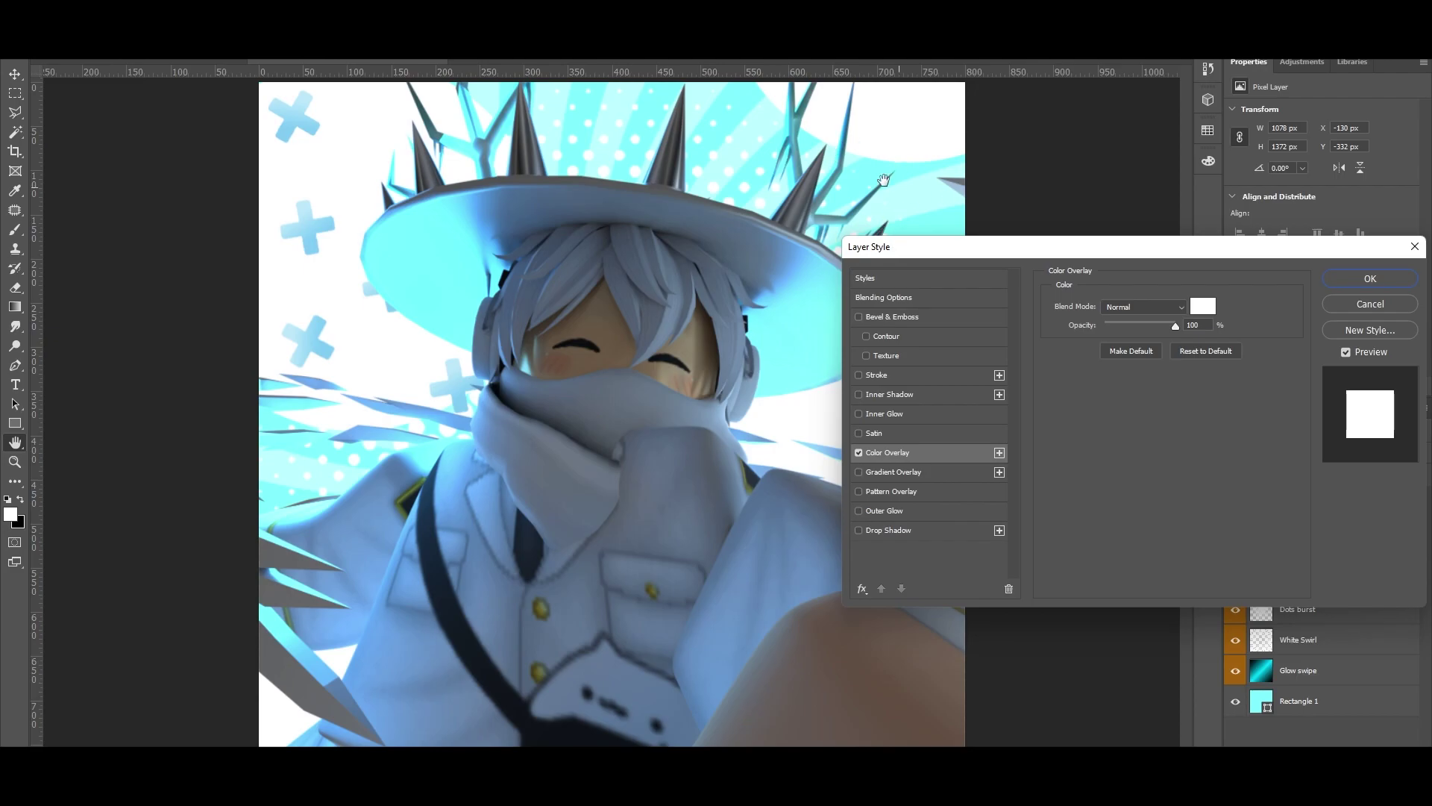
pyautogui.moveTo(1142, 327); pyautogui.dragTo(1180, 326)
pyautogui.click(1203, 306)
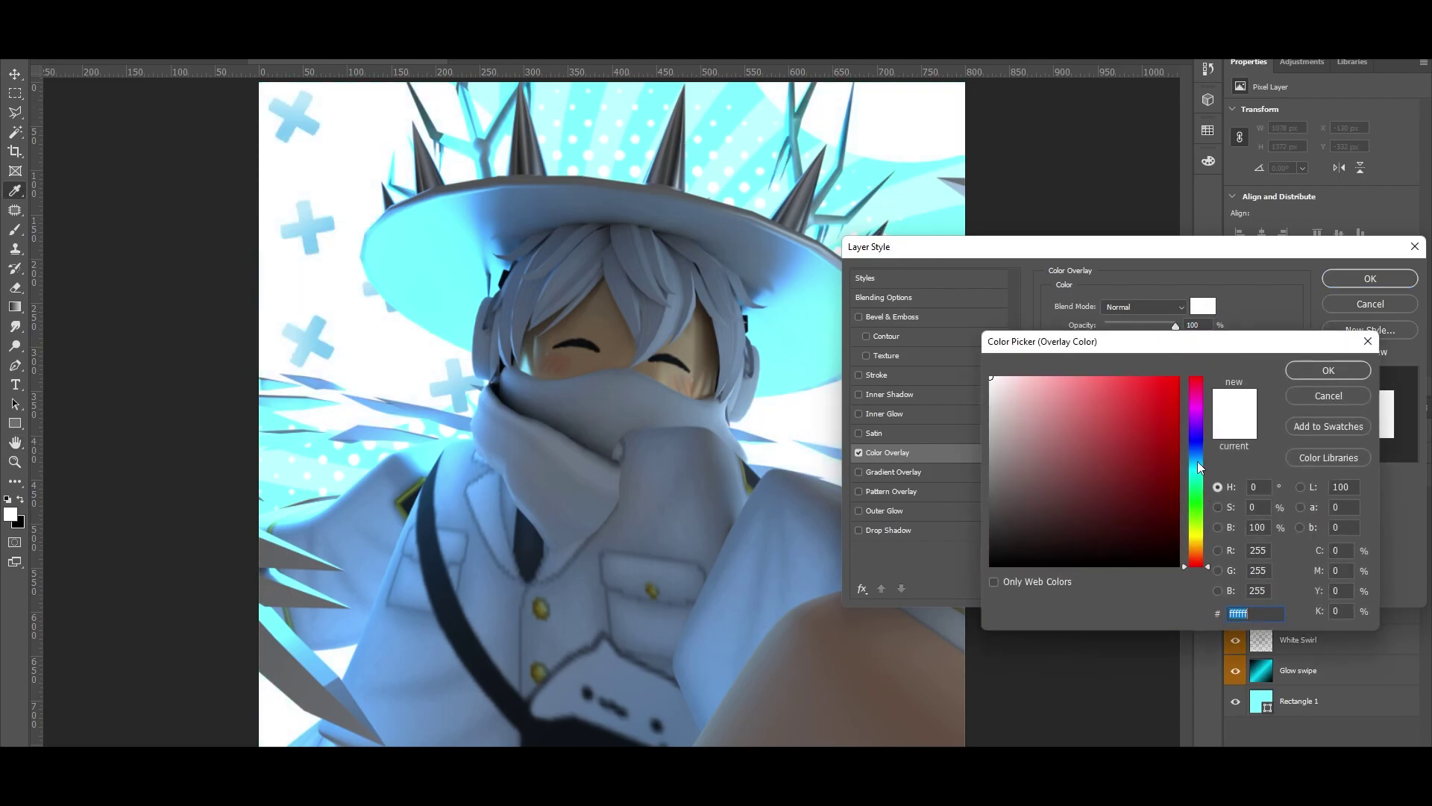
pyautogui.click(1194, 471)
pyautogui.moveTo(1175, 538)
pyautogui.mouseDown()
pyautogui.moveTo(1195, 544)
pyautogui.moveTo(1138, 597)
pyautogui.mouseUp()
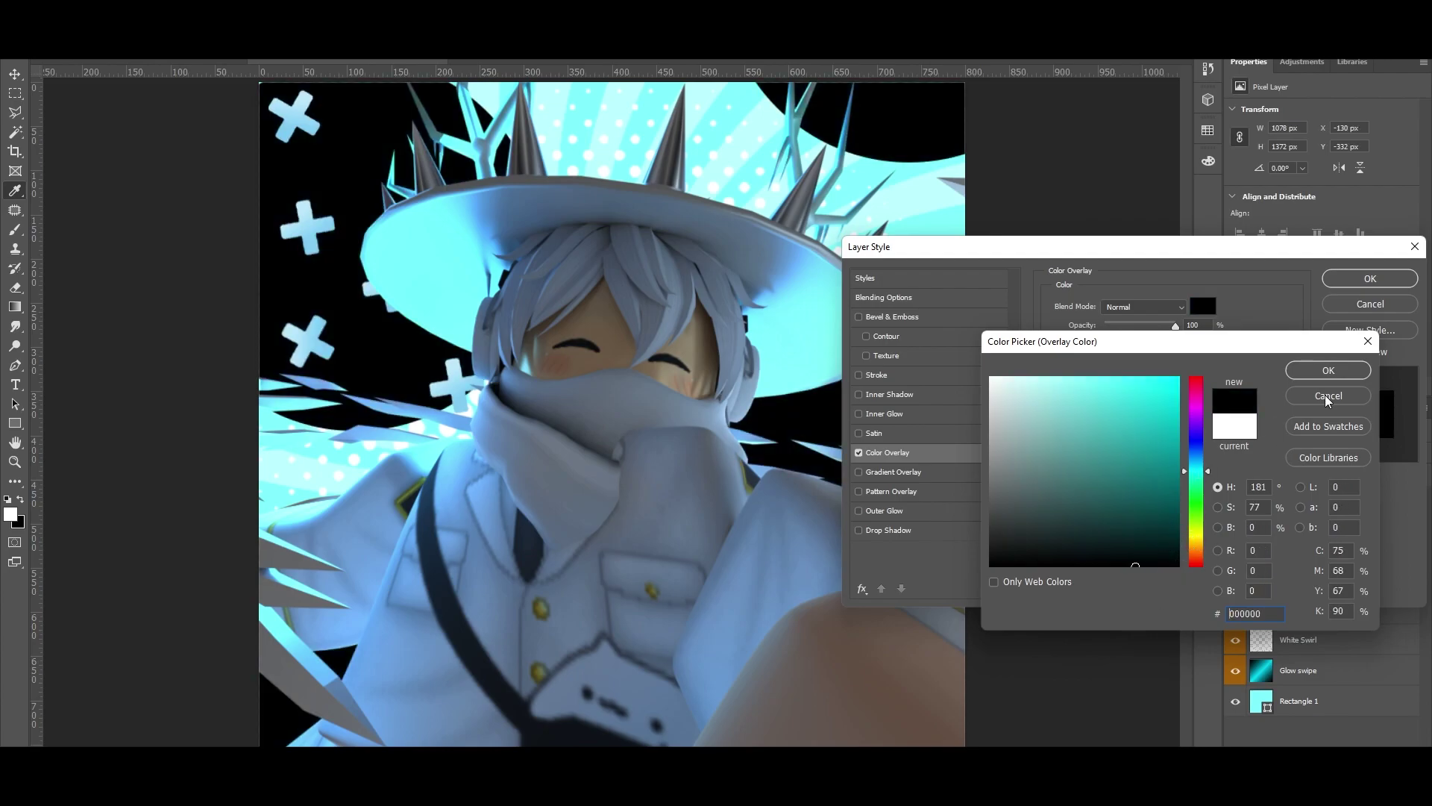
pyautogui.click(1328, 370)
# Set the Dots layer's Color Overlay to Overlay blend mode at about 76% opacity
pyautogui.click(1145, 314)
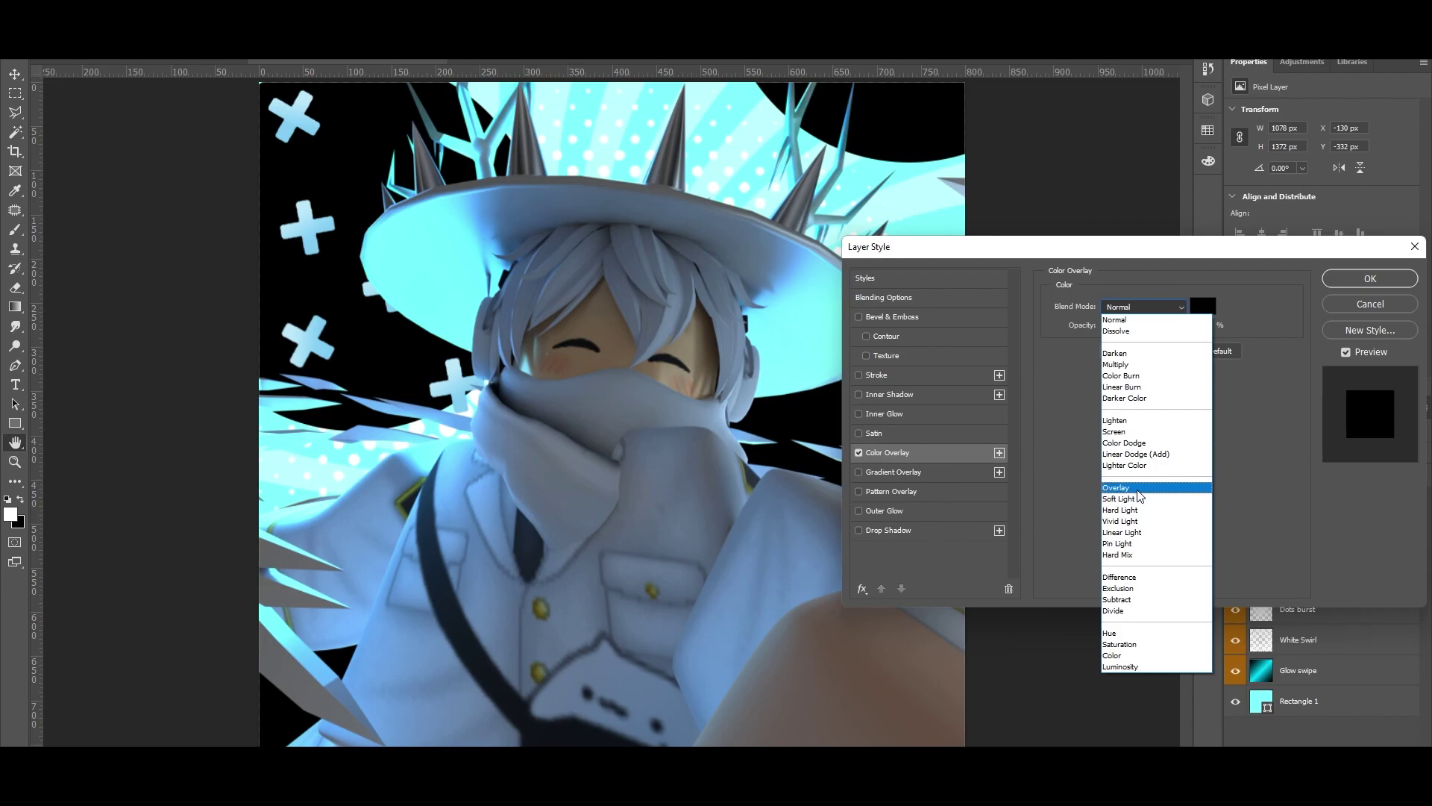
pyautogui.click(1139, 497)
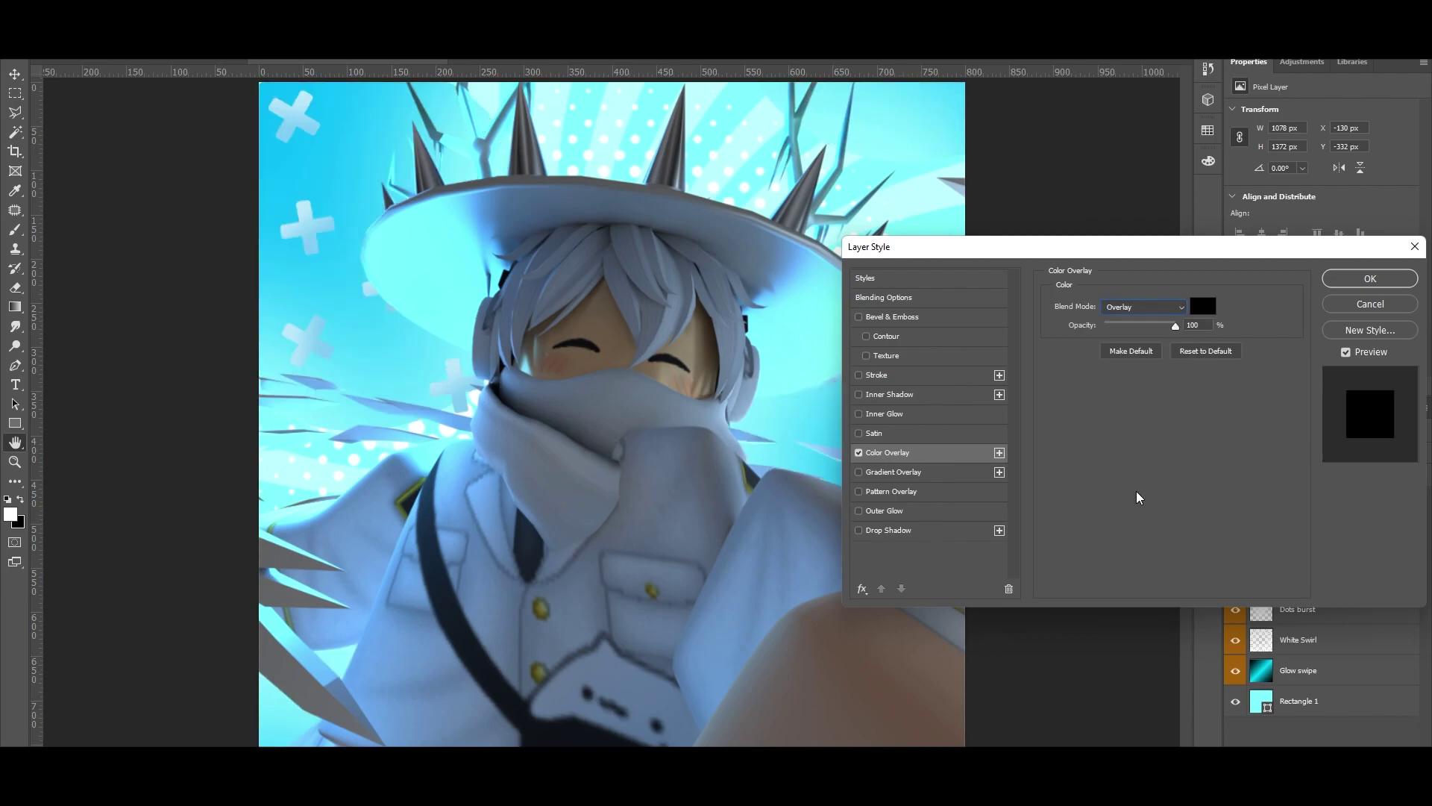
pyautogui.click(1158, 326)
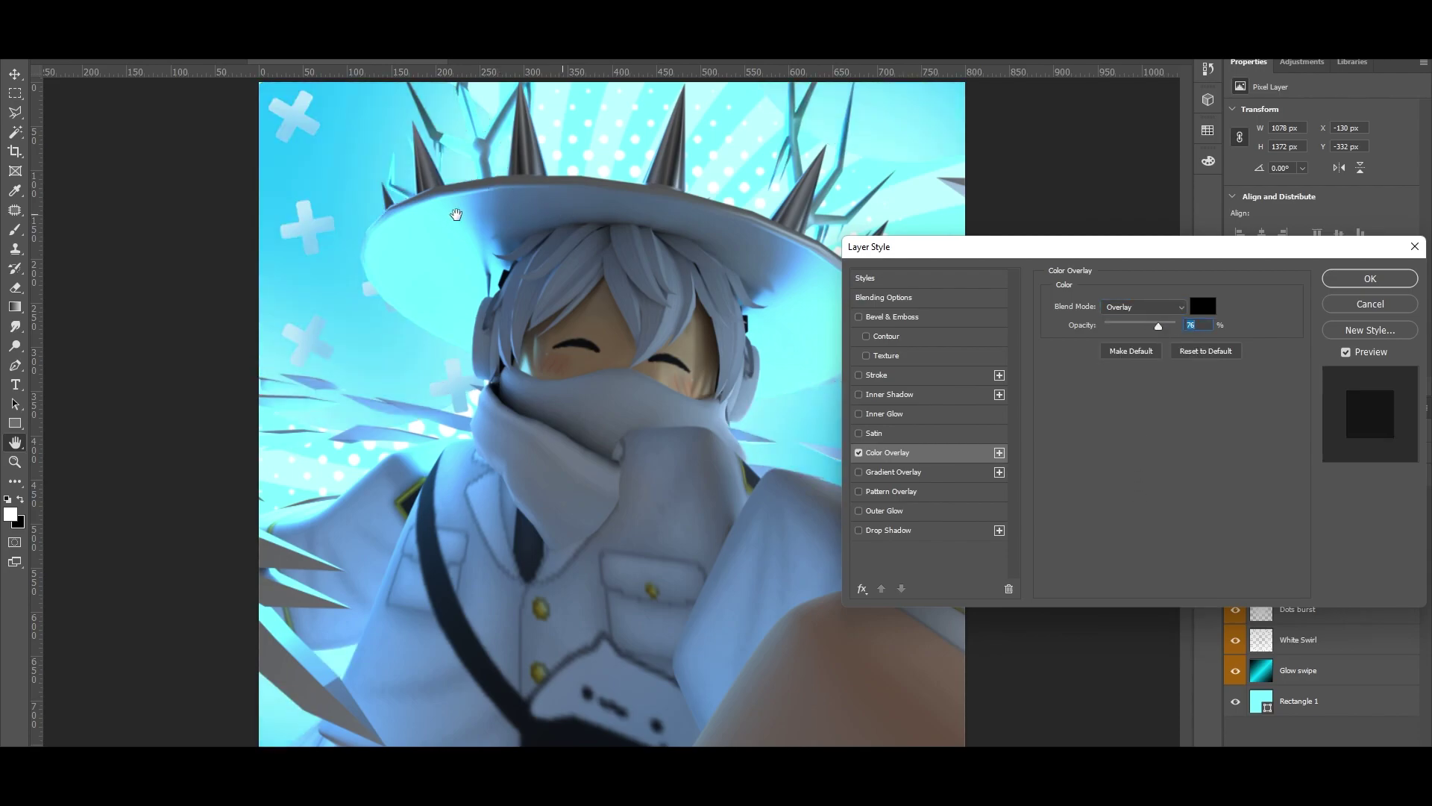
pyautogui.click(1365, 287)
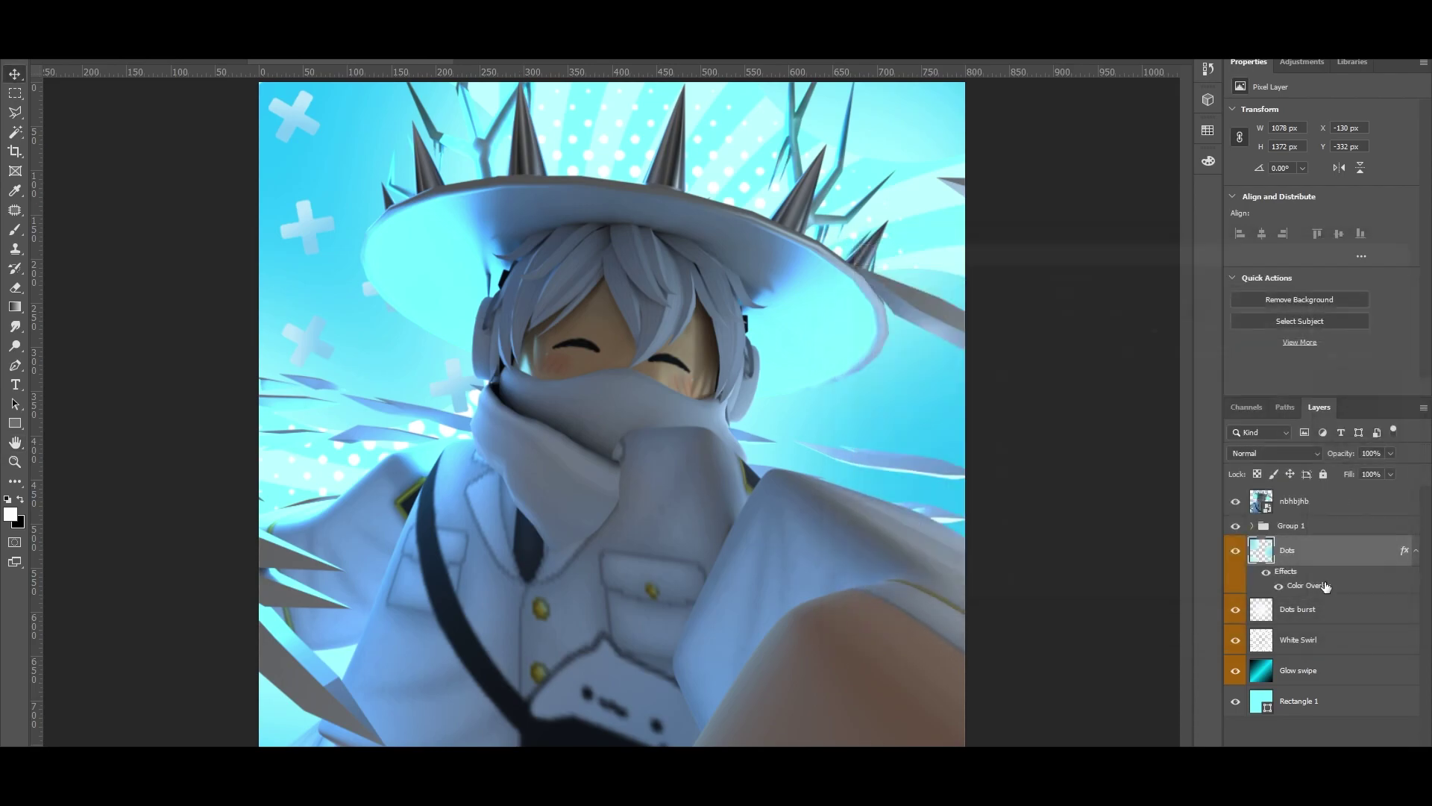
# Group the Dots burst, White Swirl, Glow swipe and Rectangle 1 layers
pyautogui.click(1314, 624)
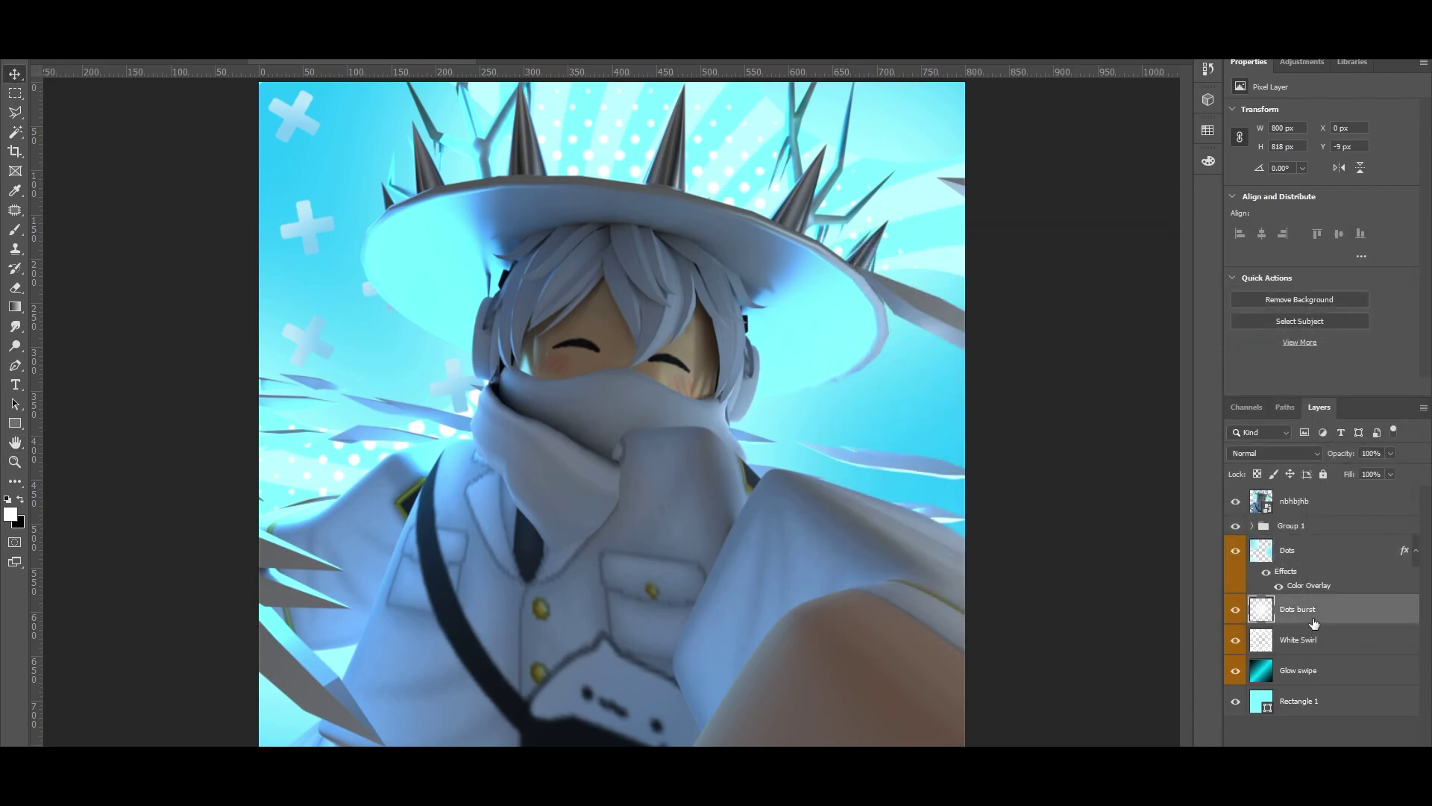
pyautogui.keyDown('shift'); pyautogui.click(1311, 705); pyautogui.keyUp('shift')
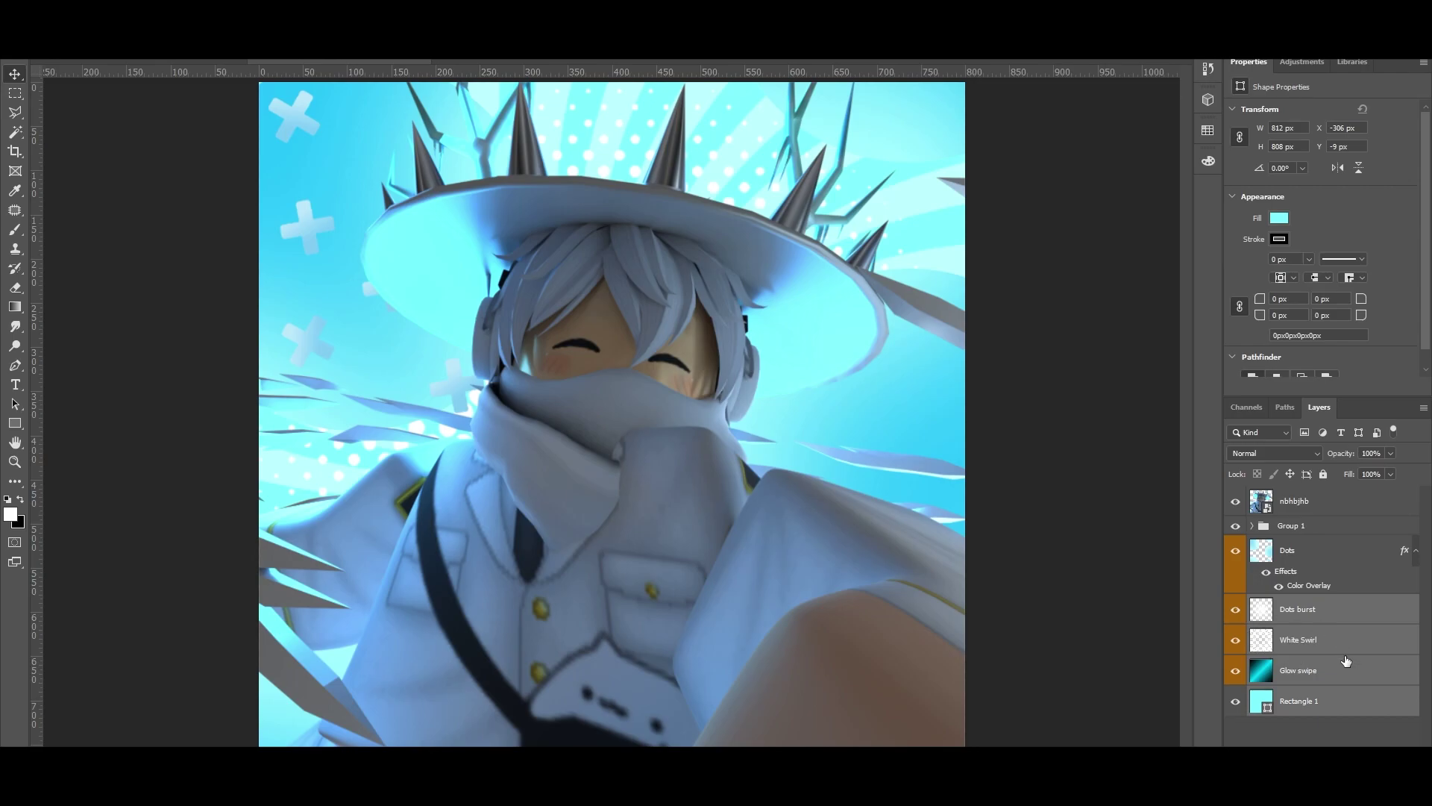
pyautogui.hotkey('ctrl', 'g')
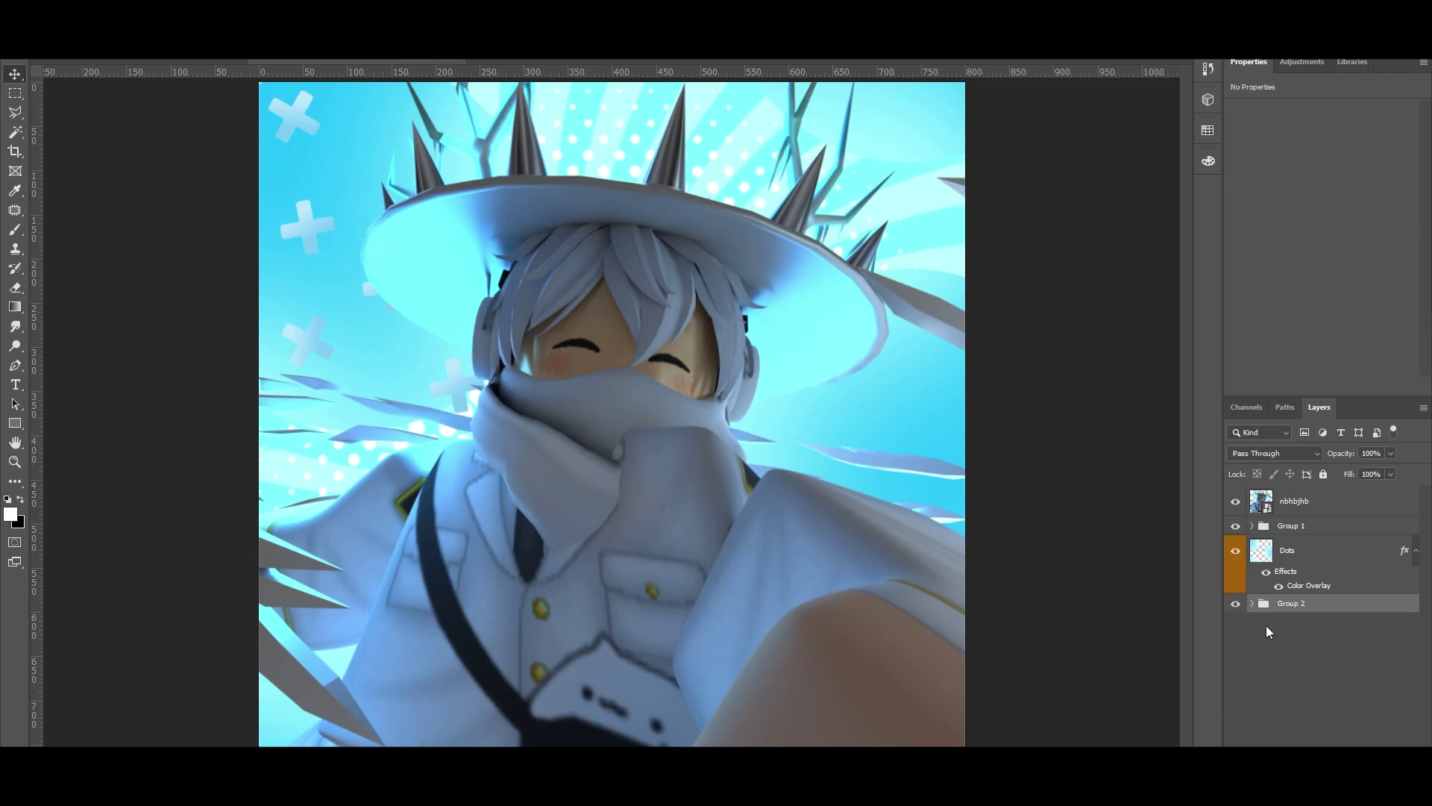
# Duplicate the background group, merge the copy into a single layer and hide the original group
pyautogui.hotkey('ctrl', 'j')
pyautogui.rightClick(1296, 605)
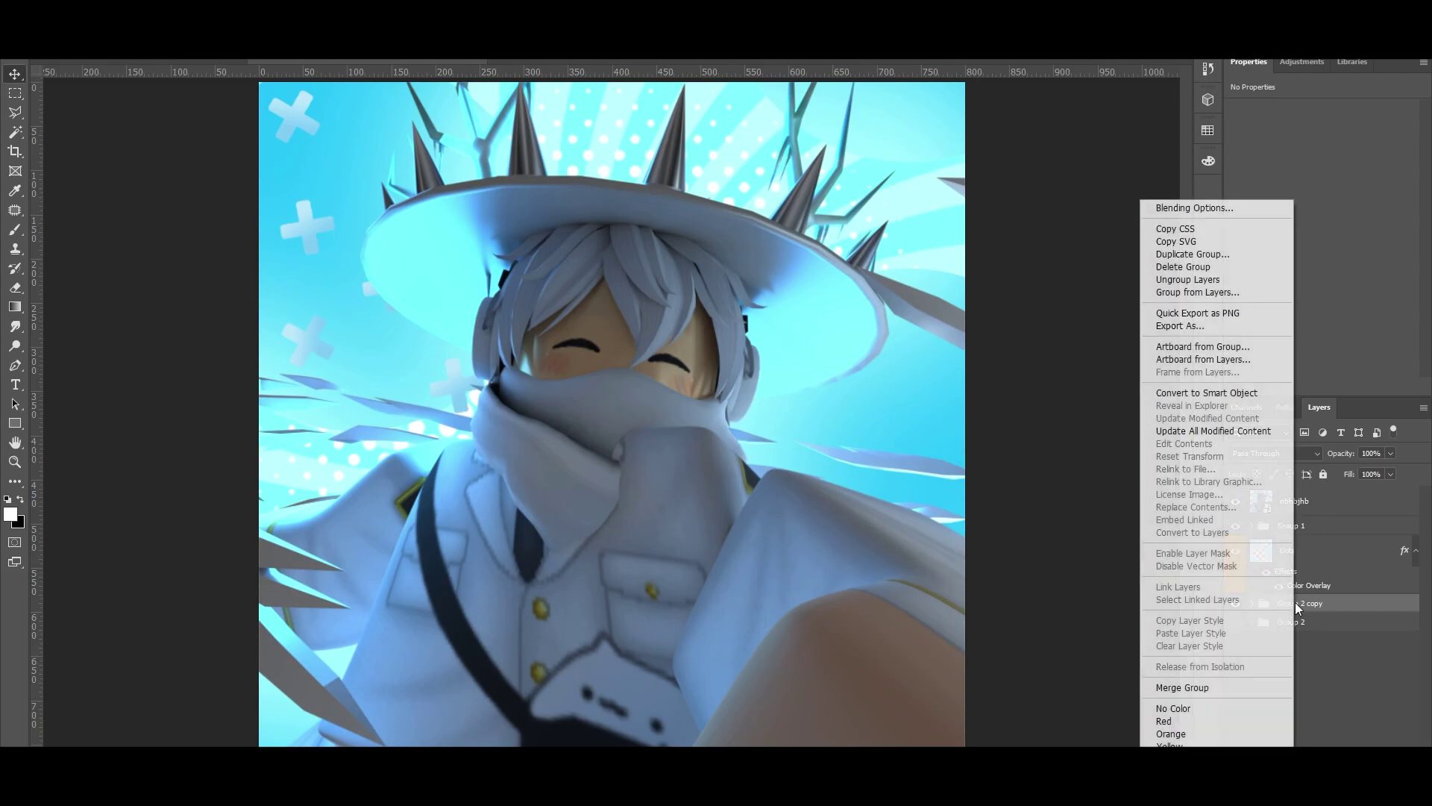
pyautogui.click(1233, 687)
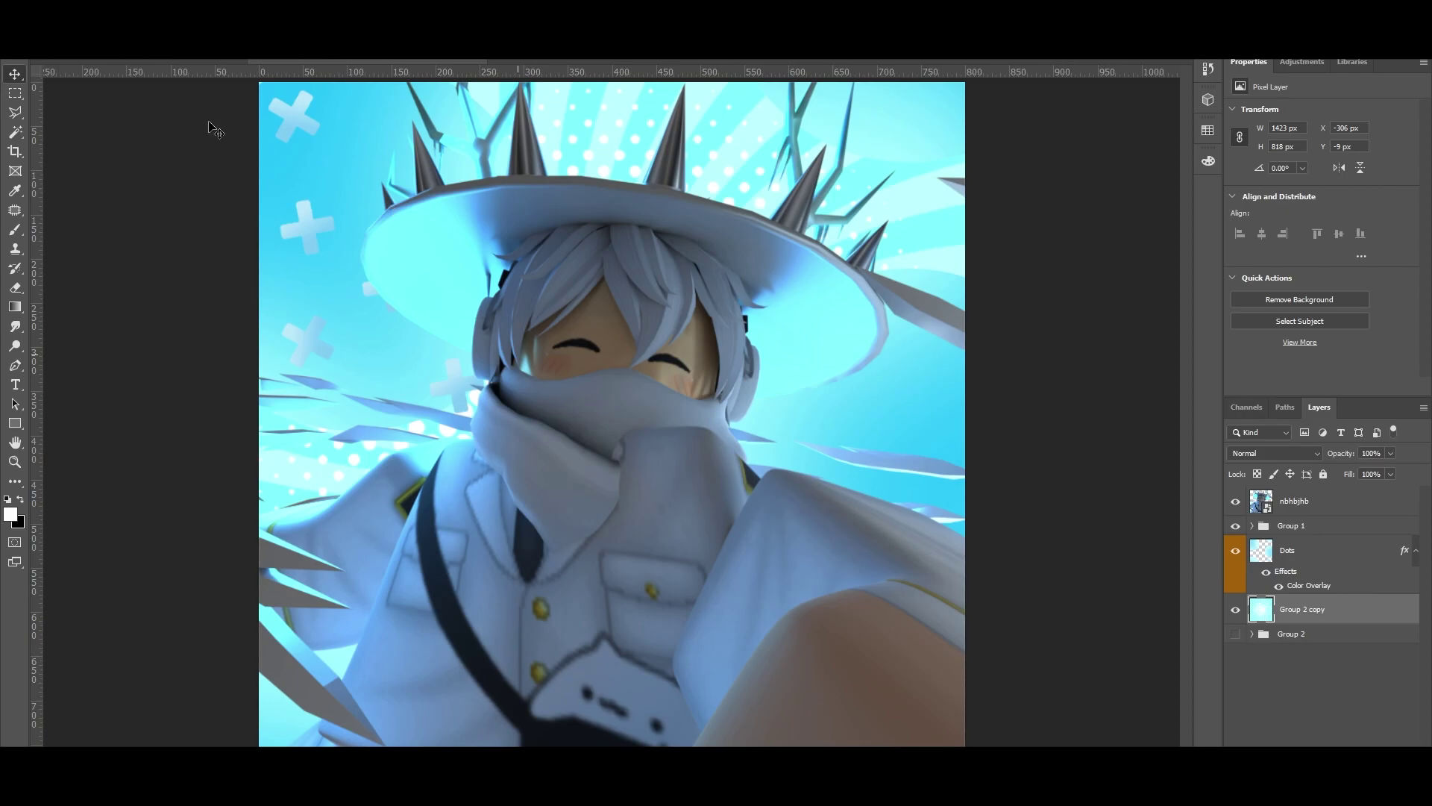
# Apply a Gaussian Blur with a radius of about 2.8 pixels to the merged Group 2 copy layer
pyautogui.click(212, 49)
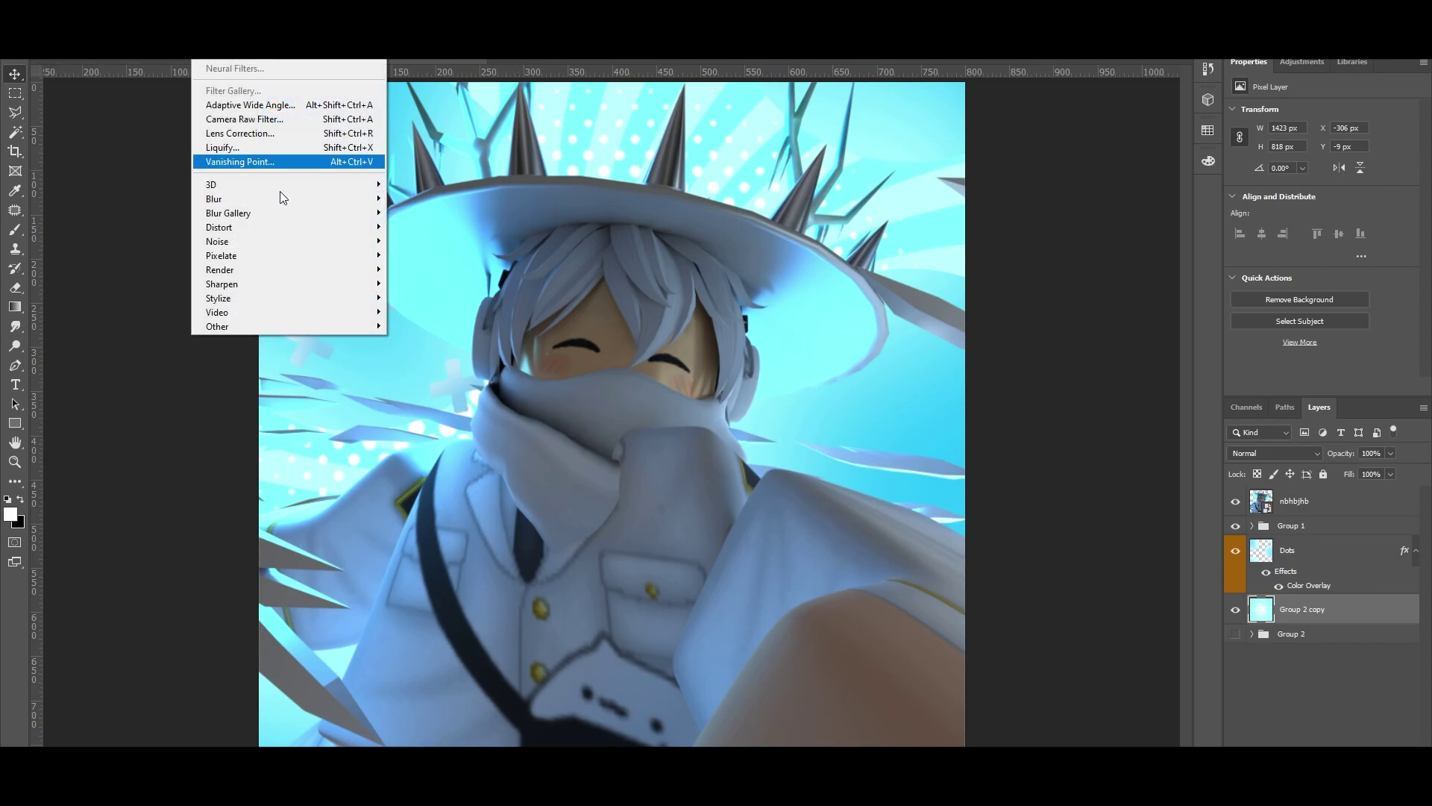
pyautogui.moveTo(282, 198)
pyautogui.click(446, 256)
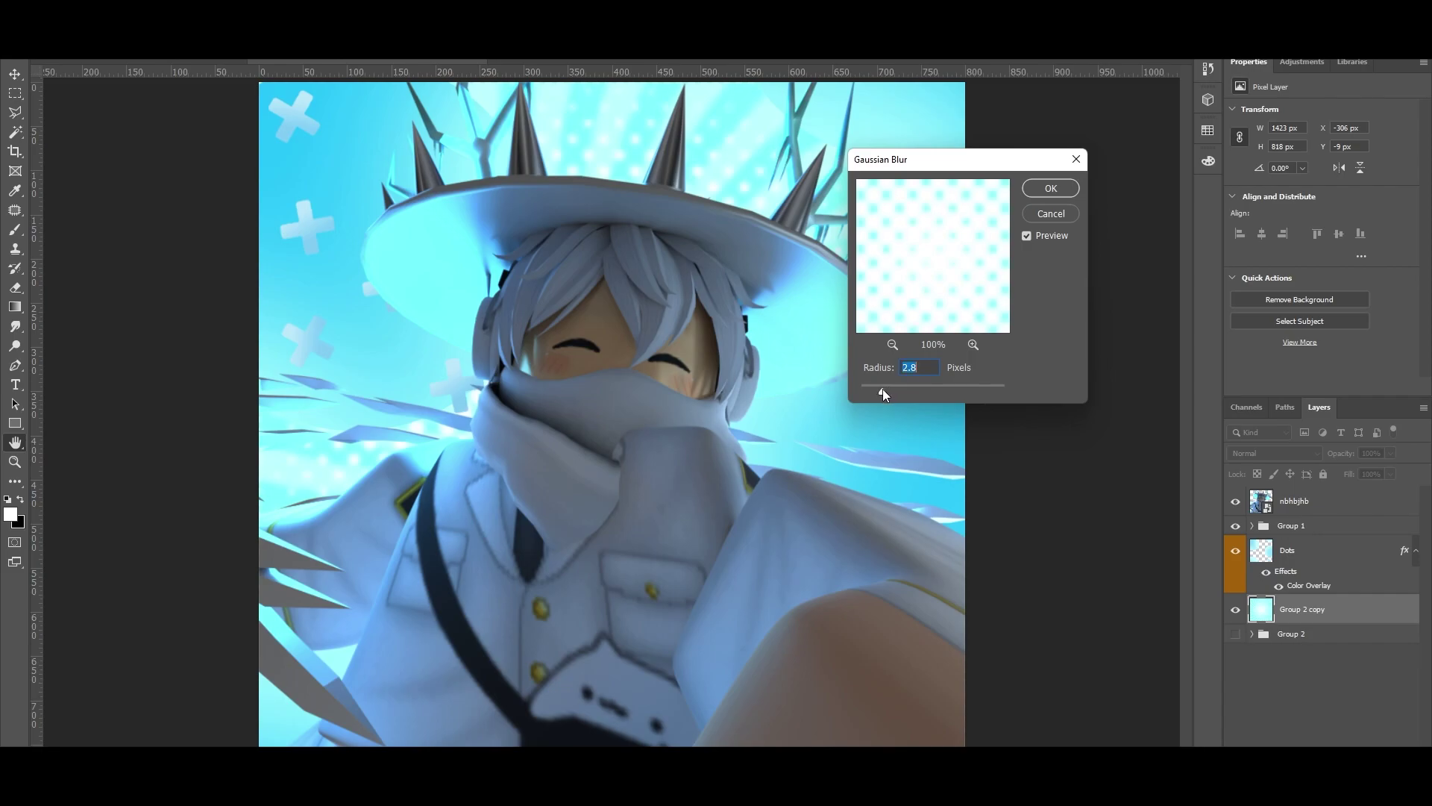
pyautogui.click(1058, 191)
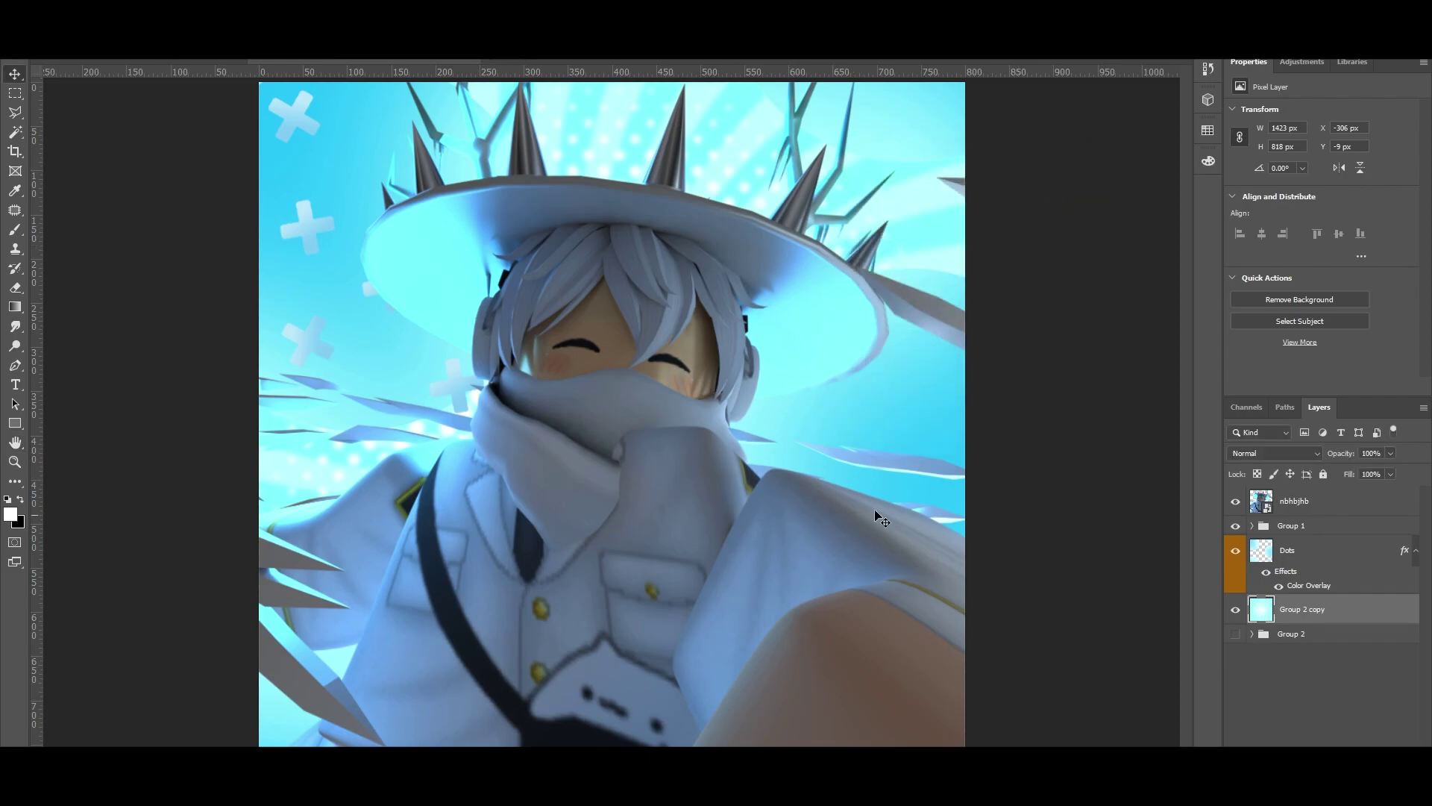
# Add a white (ffffff) Color Overlay in Overlay blend mode at about 38% opacity to the nbhbjhb render layer
pyautogui.click(1319, 507)
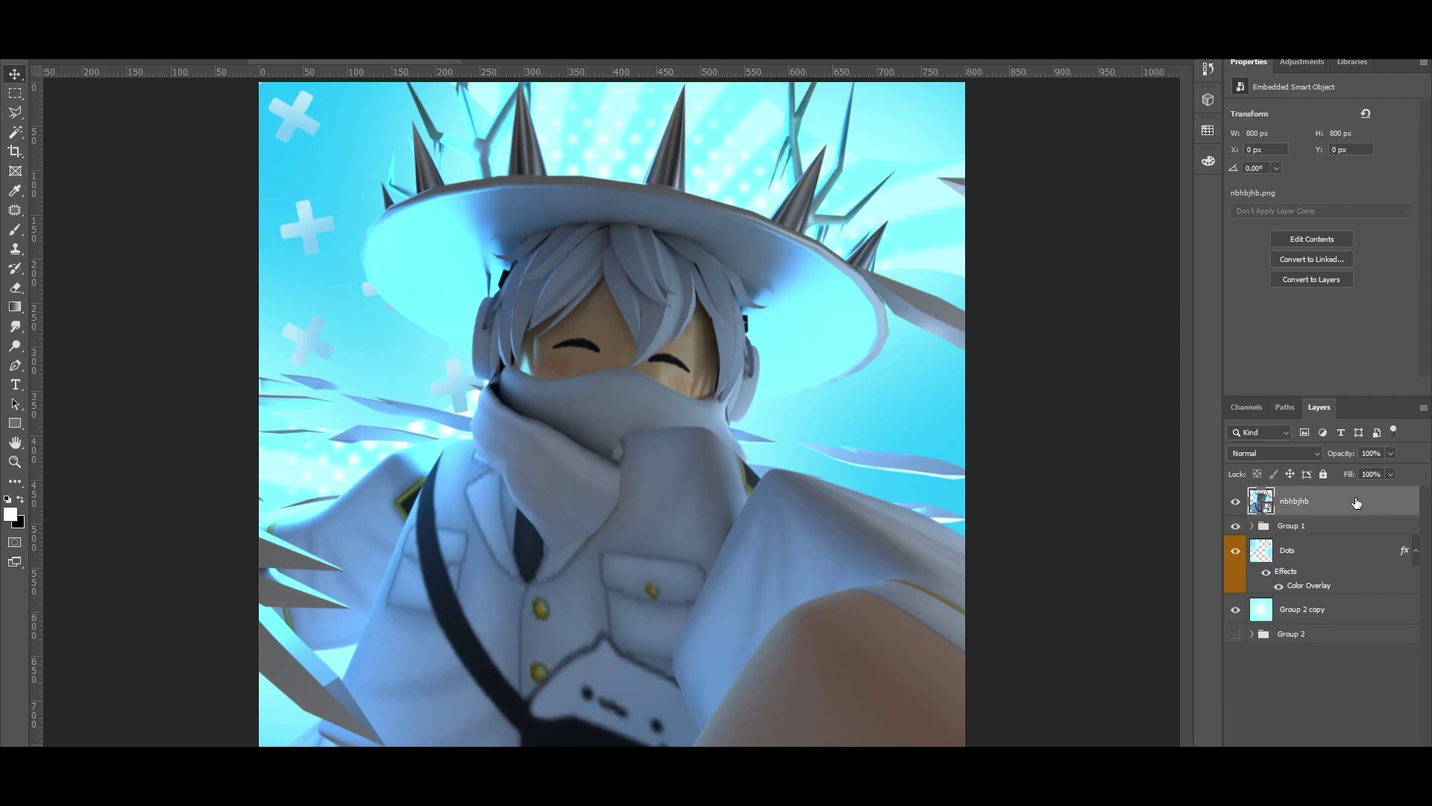
pyautogui.doubleClick(1405, 498)
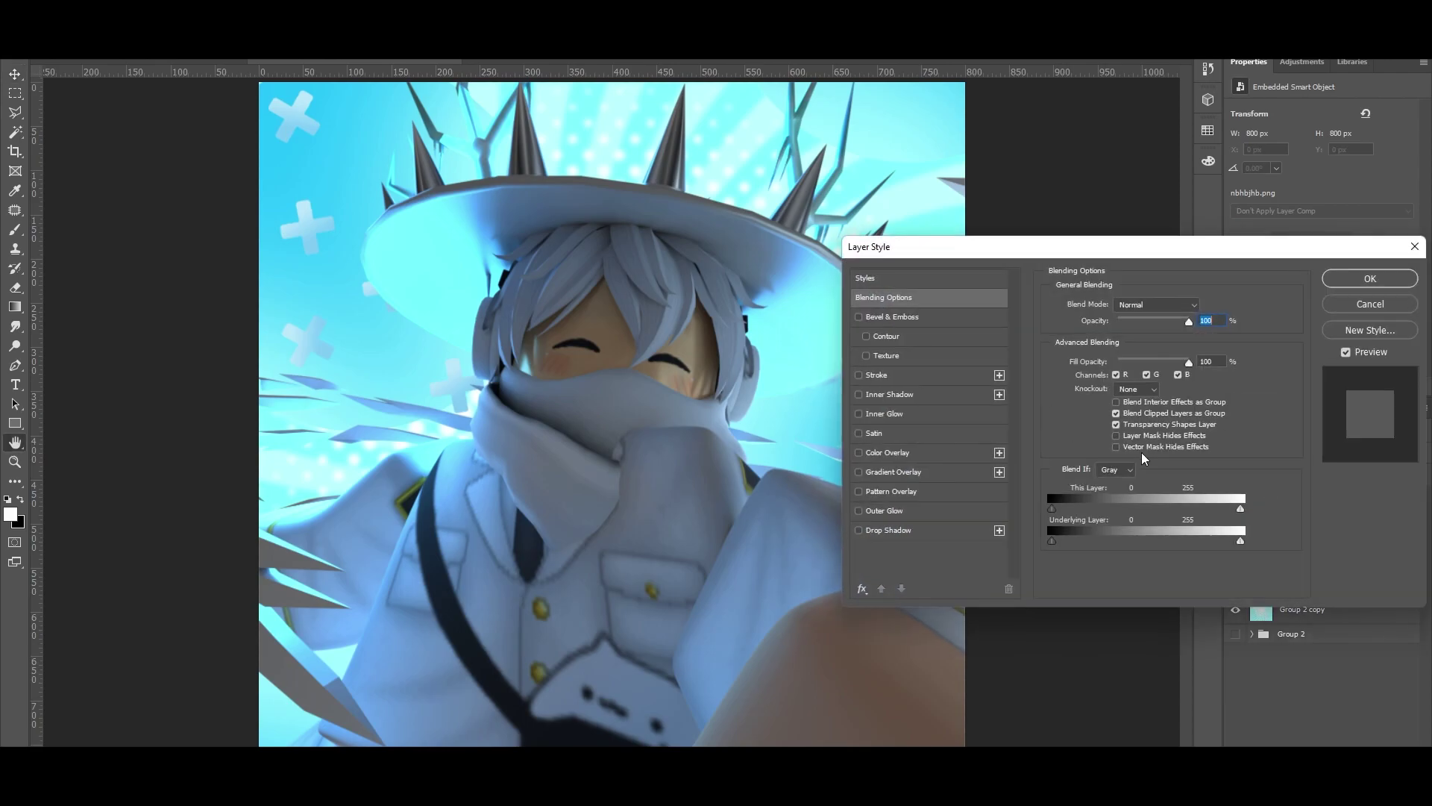
pyautogui.click(879, 454)
pyautogui.click(1198, 312)
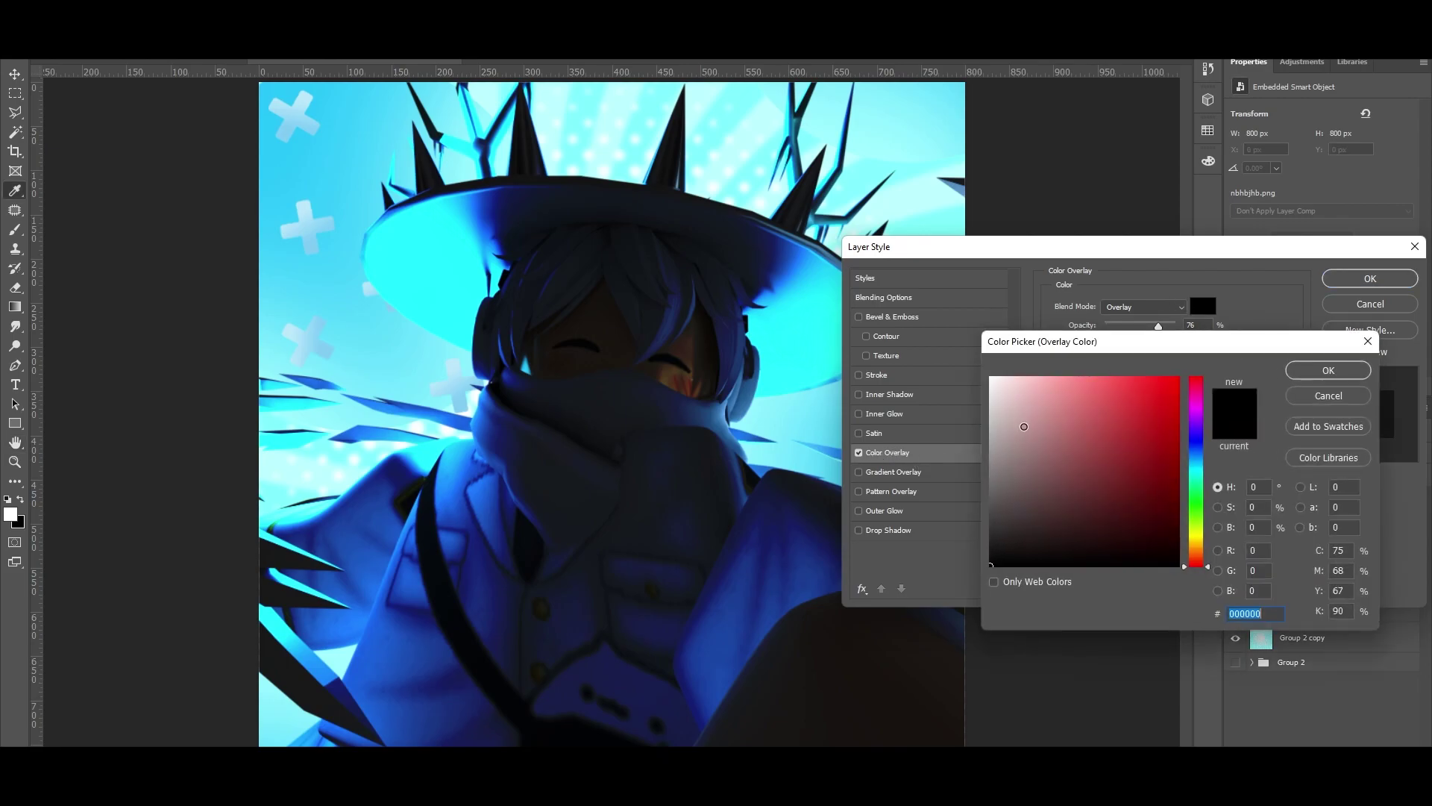
pyautogui.write('ffffff')
pyautogui.click(1315, 372)
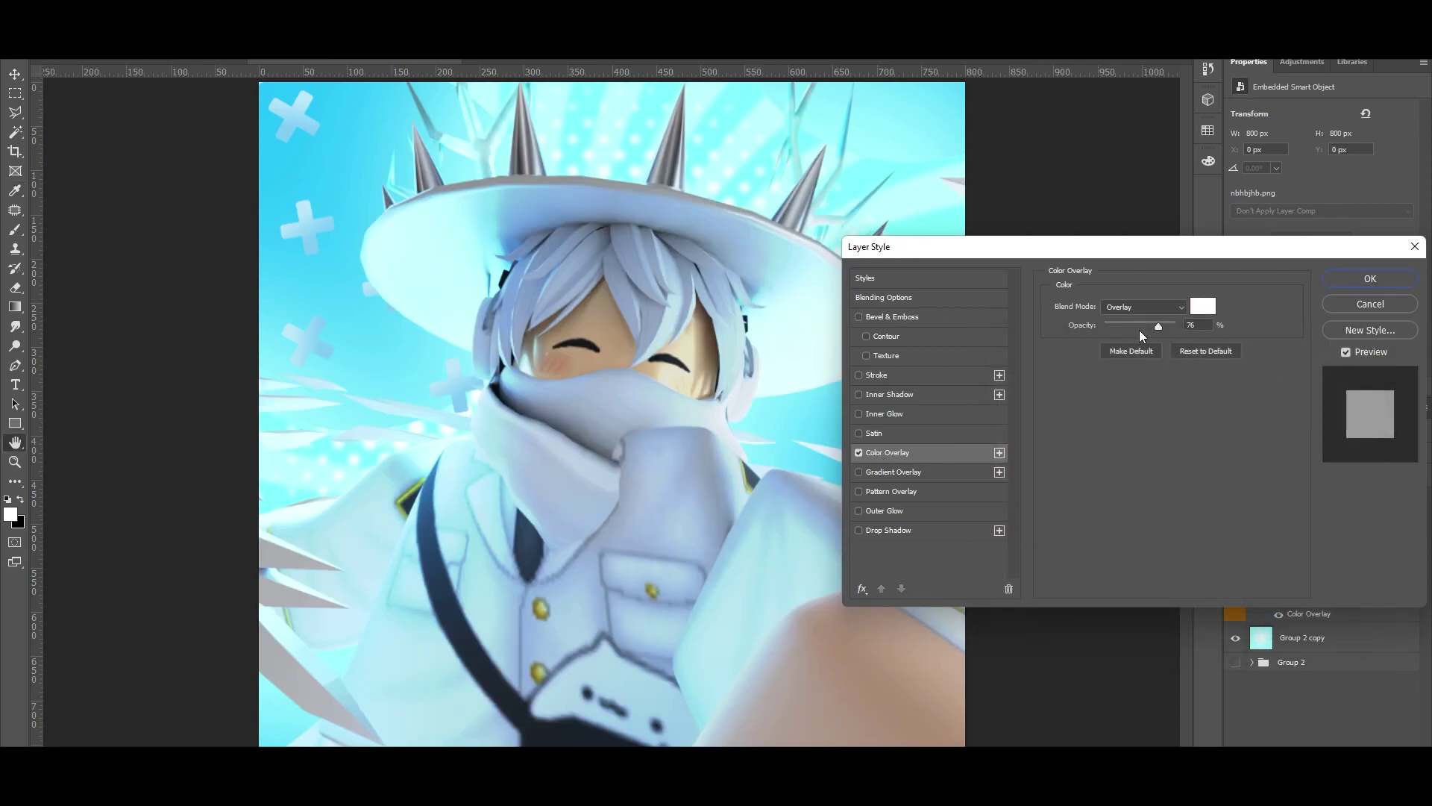
pyautogui.moveTo(1137, 322); pyautogui.dragTo(1130, 324)
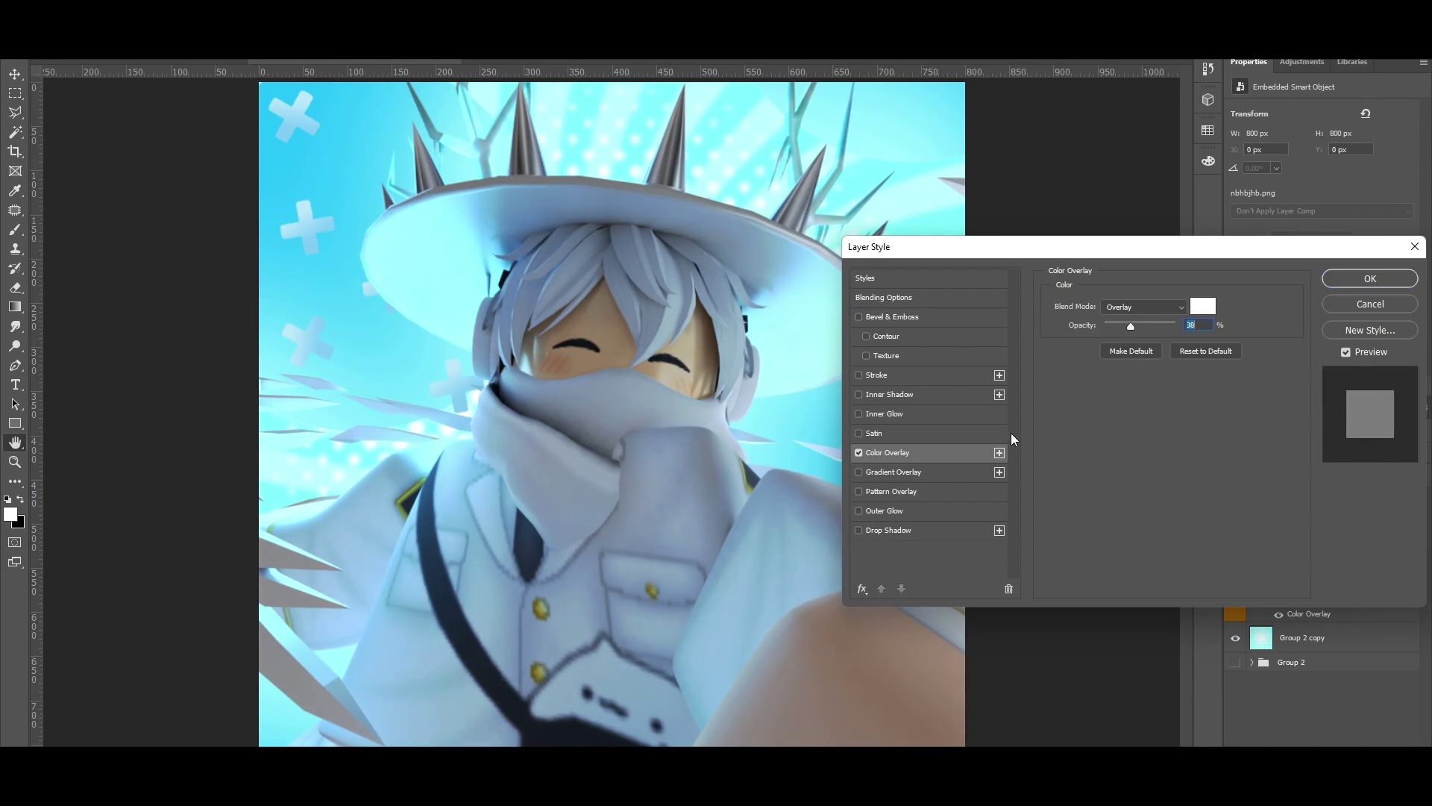
# Add a grey (868686) Satin effect in Overlay mode at about 85% opacity to the render layer and compare it off and on
pyautogui.click(876, 435)
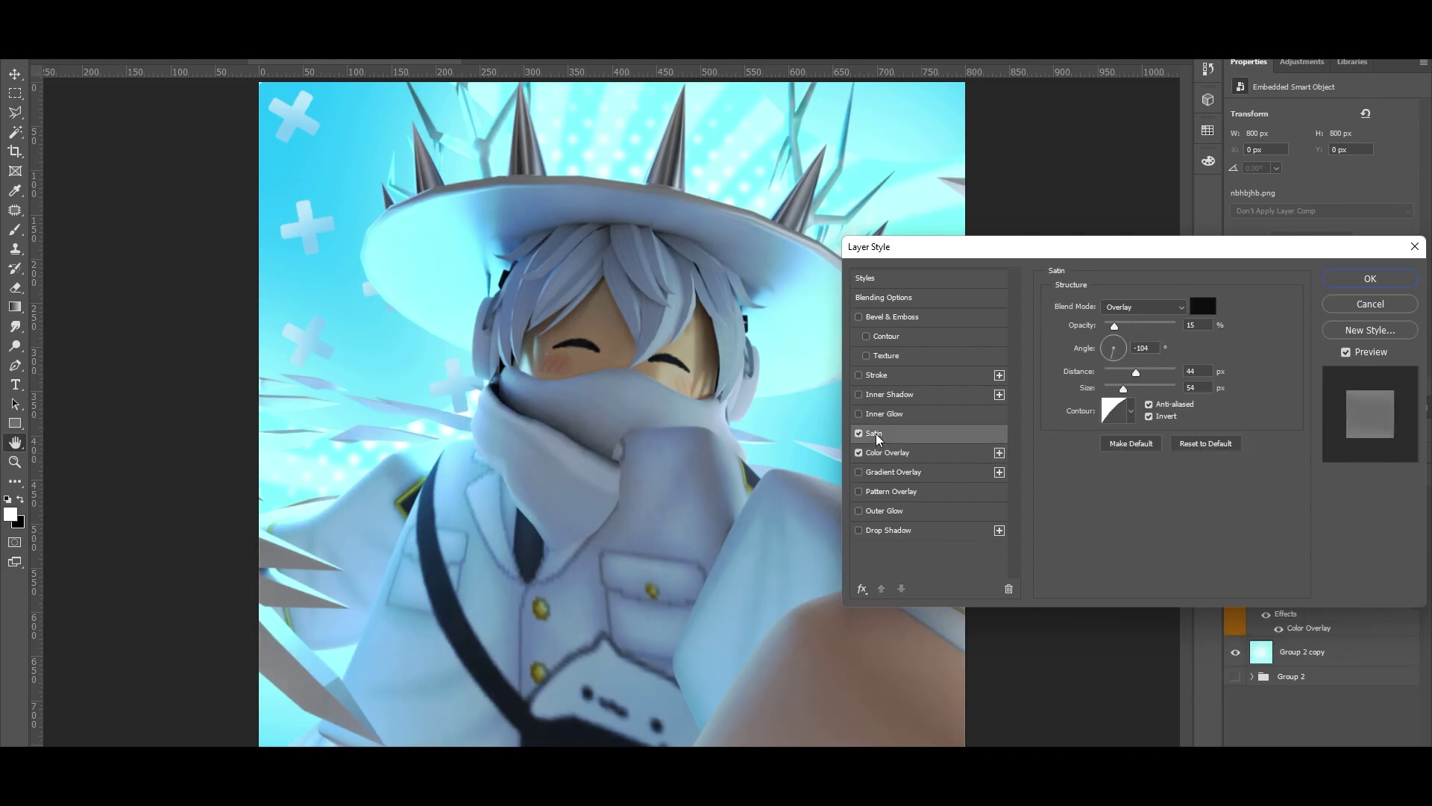
pyautogui.click(1203, 306)
pyautogui.moveTo(992, 561); pyautogui.dragTo(968, 467)
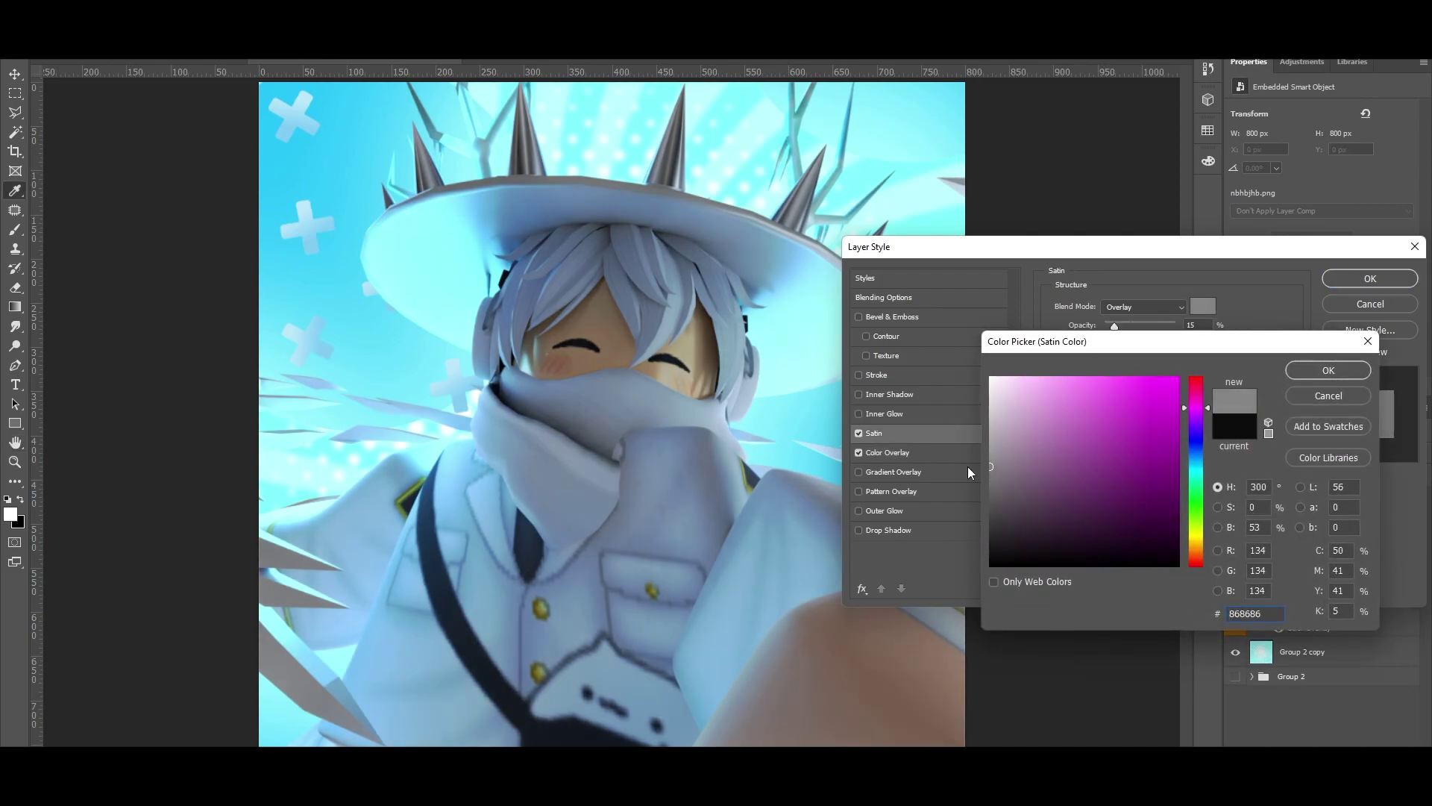
pyautogui.click(1317, 374)
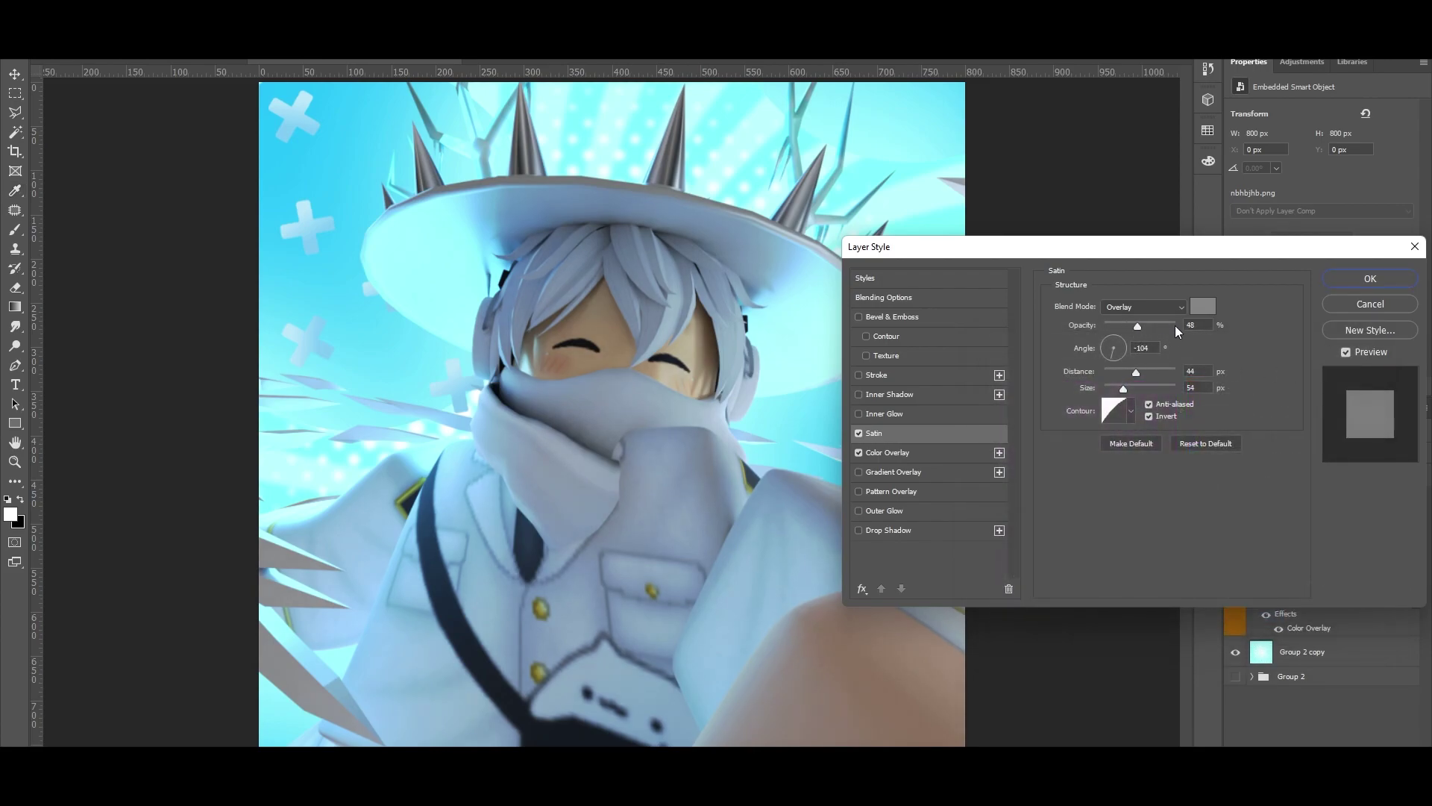
pyautogui.moveTo(1134, 326); pyautogui.dragTo(1104, 326)
pyautogui.click(1166, 331)
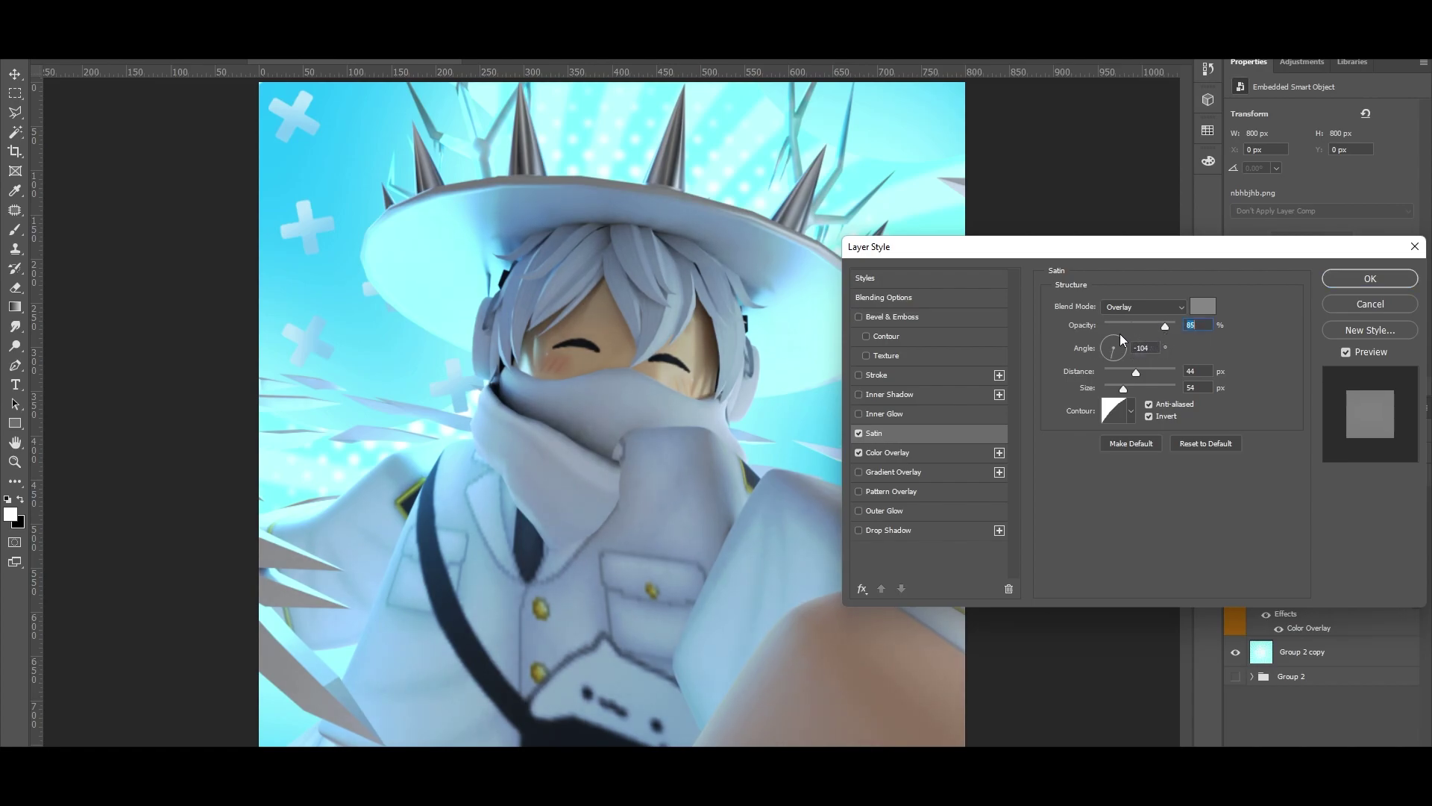
pyautogui.click(860, 433)
pyautogui.click(860, 433)
# Try an Inner Glow with a size of about 46 px and a white colour on the render layer, and switch the effect off
pyautogui.click(858, 414)
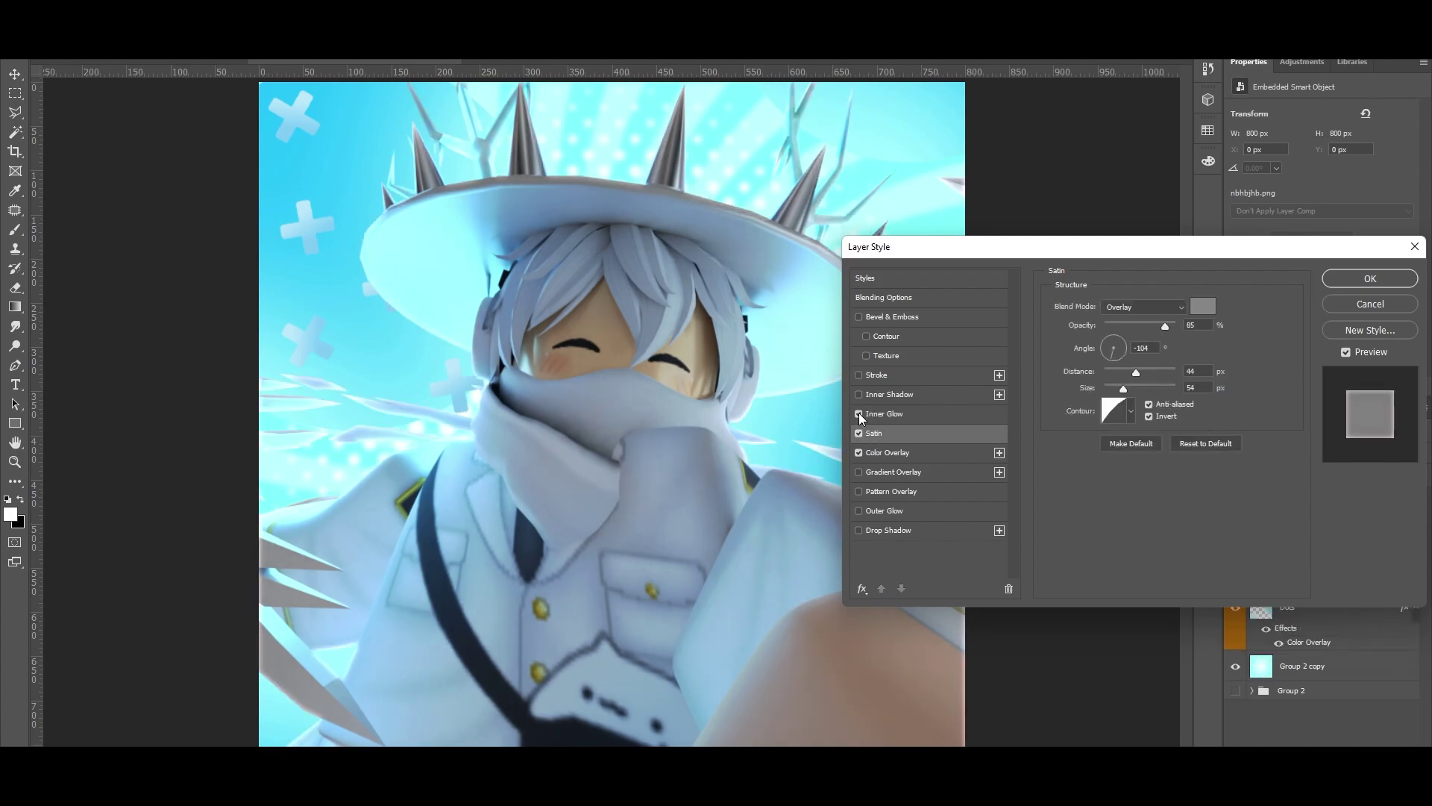
pyautogui.click(885, 414)
pyautogui.moveTo(1123, 452)
pyautogui.mouseDown()
pyautogui.moveTo(1111, 446)
pyautogui.moveTo(1143, 445)
pyautogui.moveTo(1121, 449)
pyautogui.mouseUp()
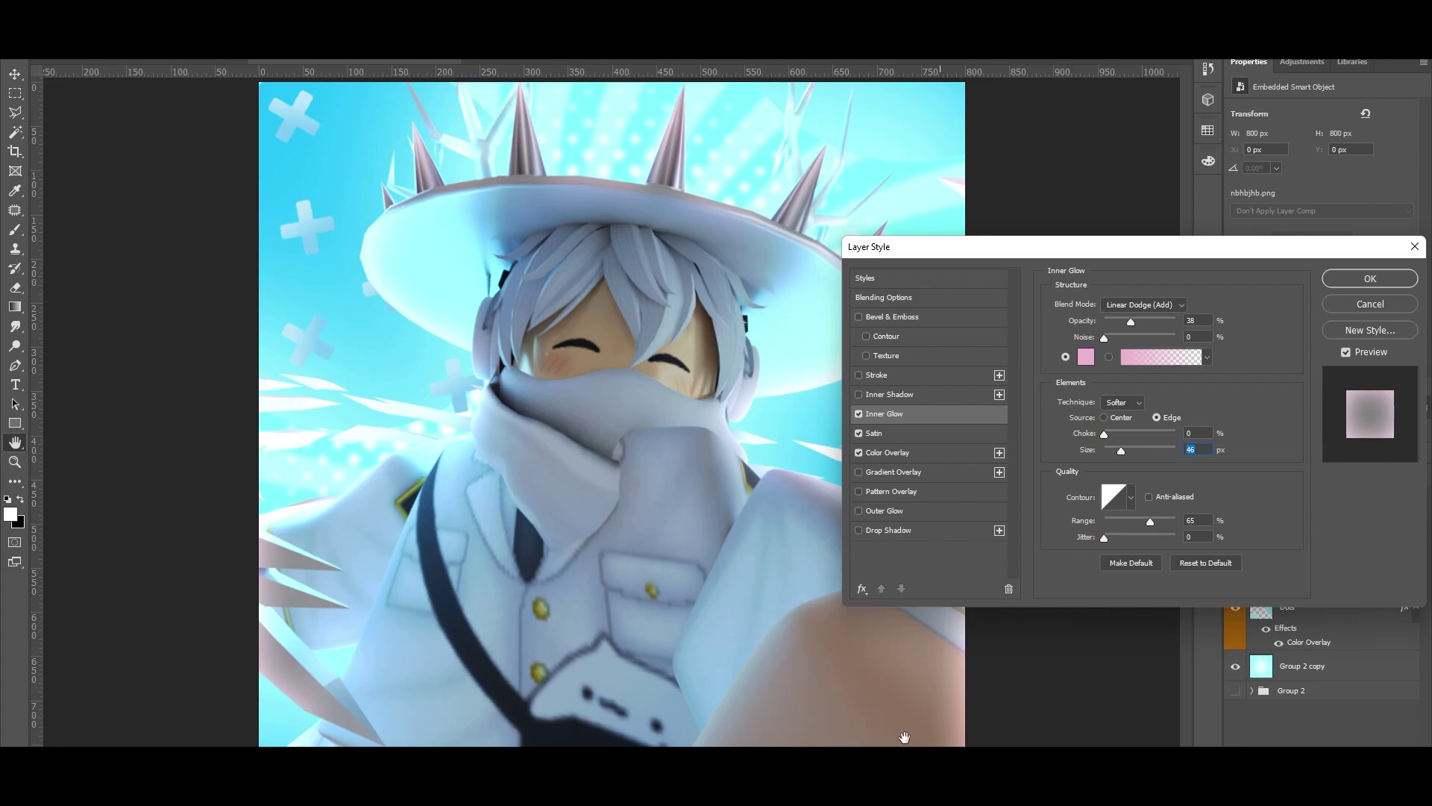
pyautogui.click(1086, 357)
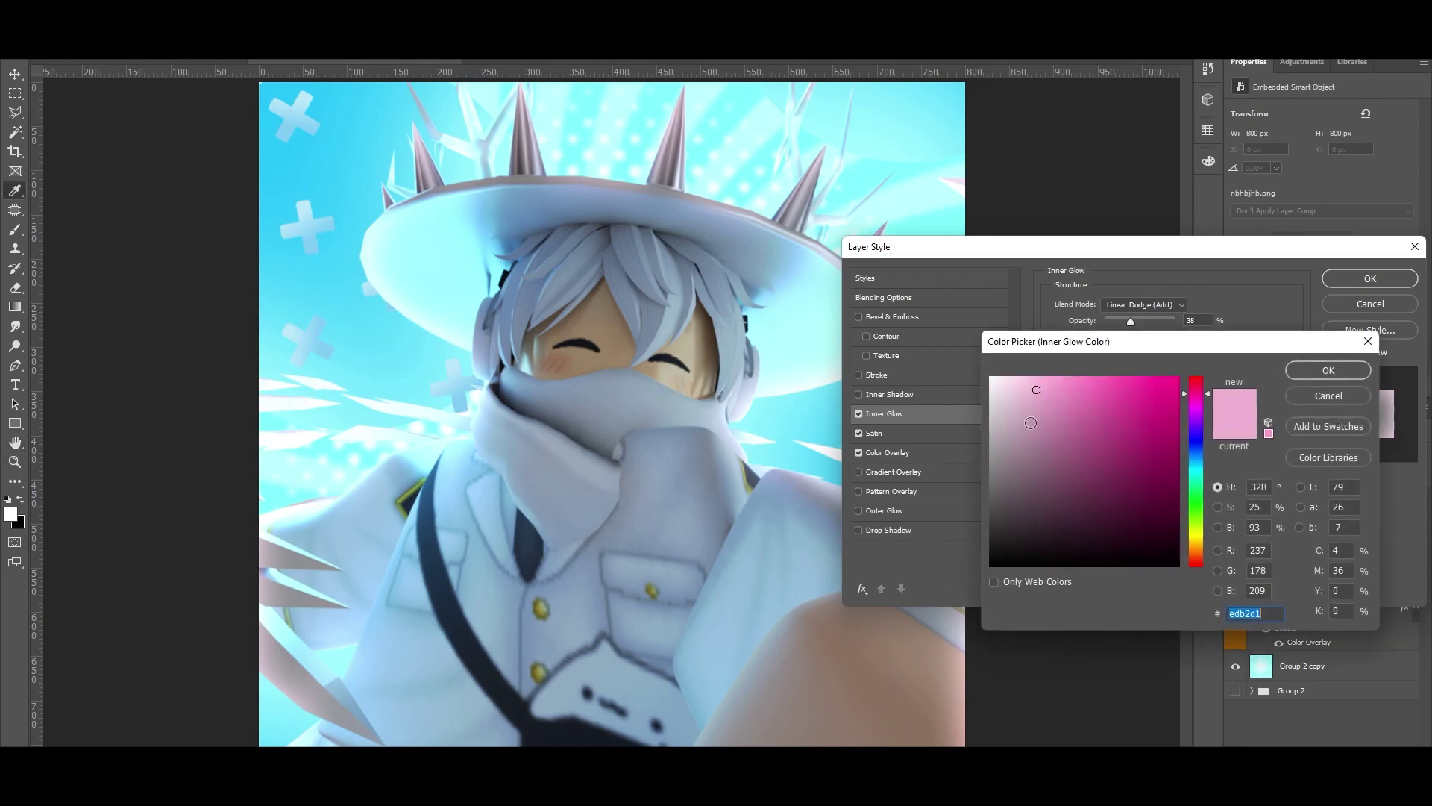
pyautogui.click(991, 378)
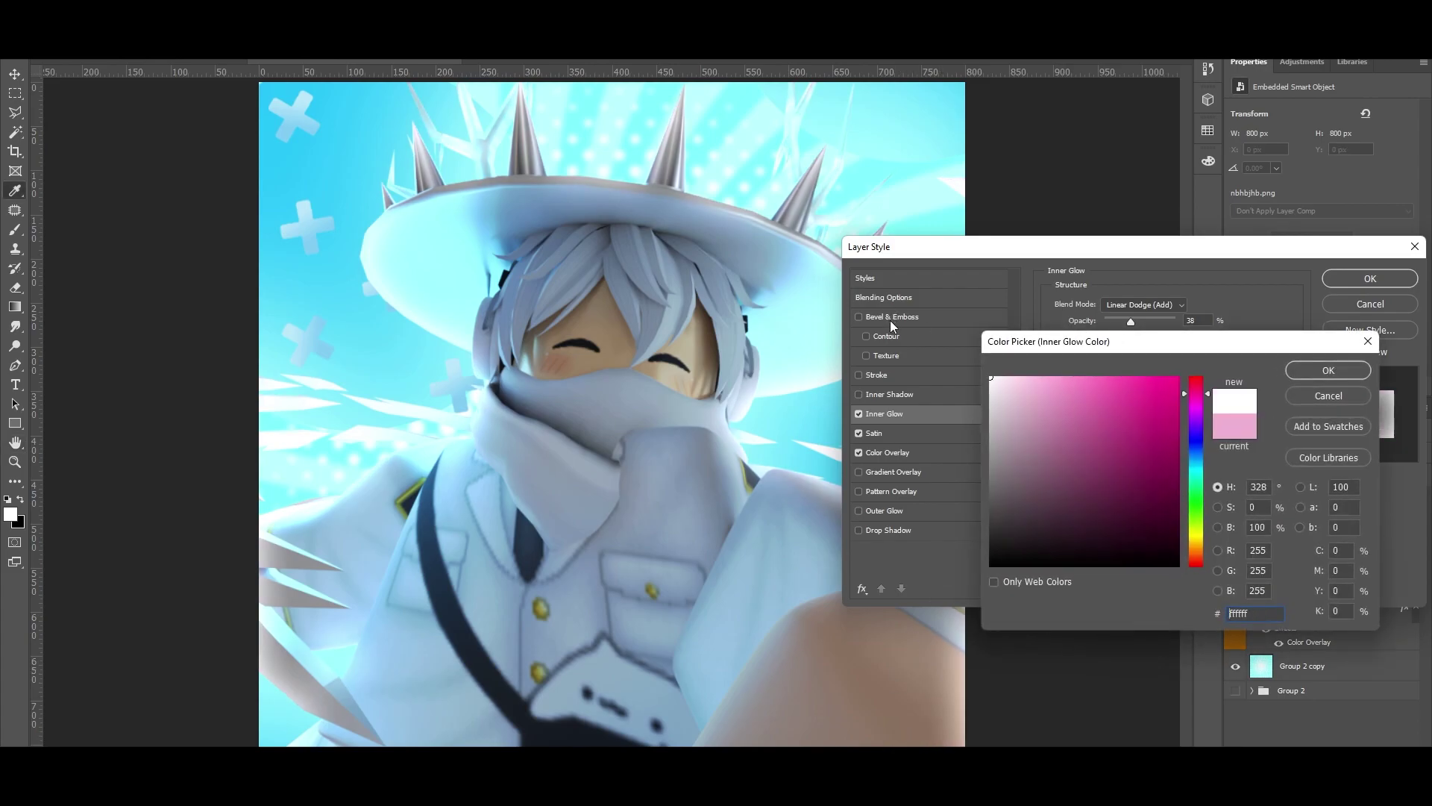
pyautogui.click(1328, 394)
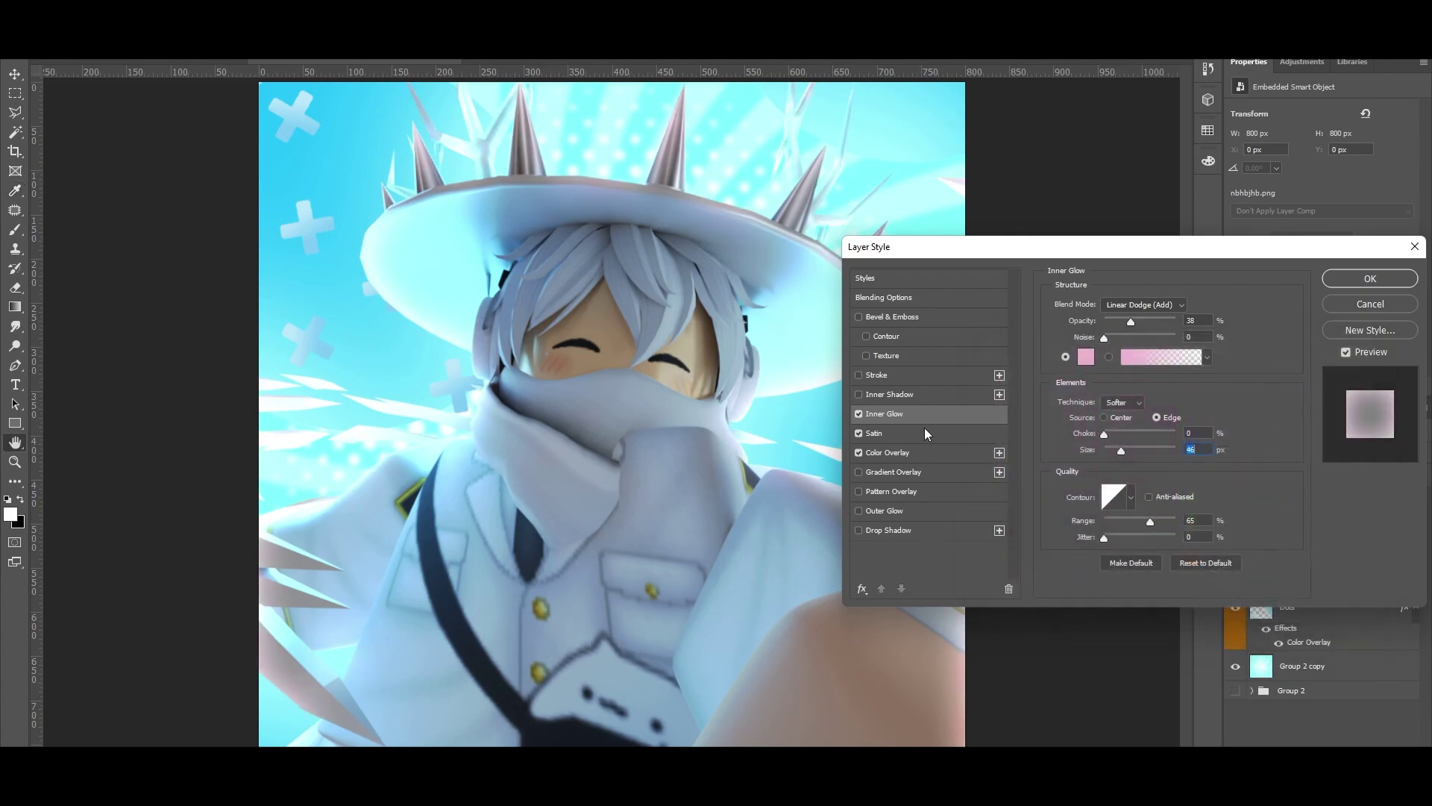
pyautogui.click(859, 413)
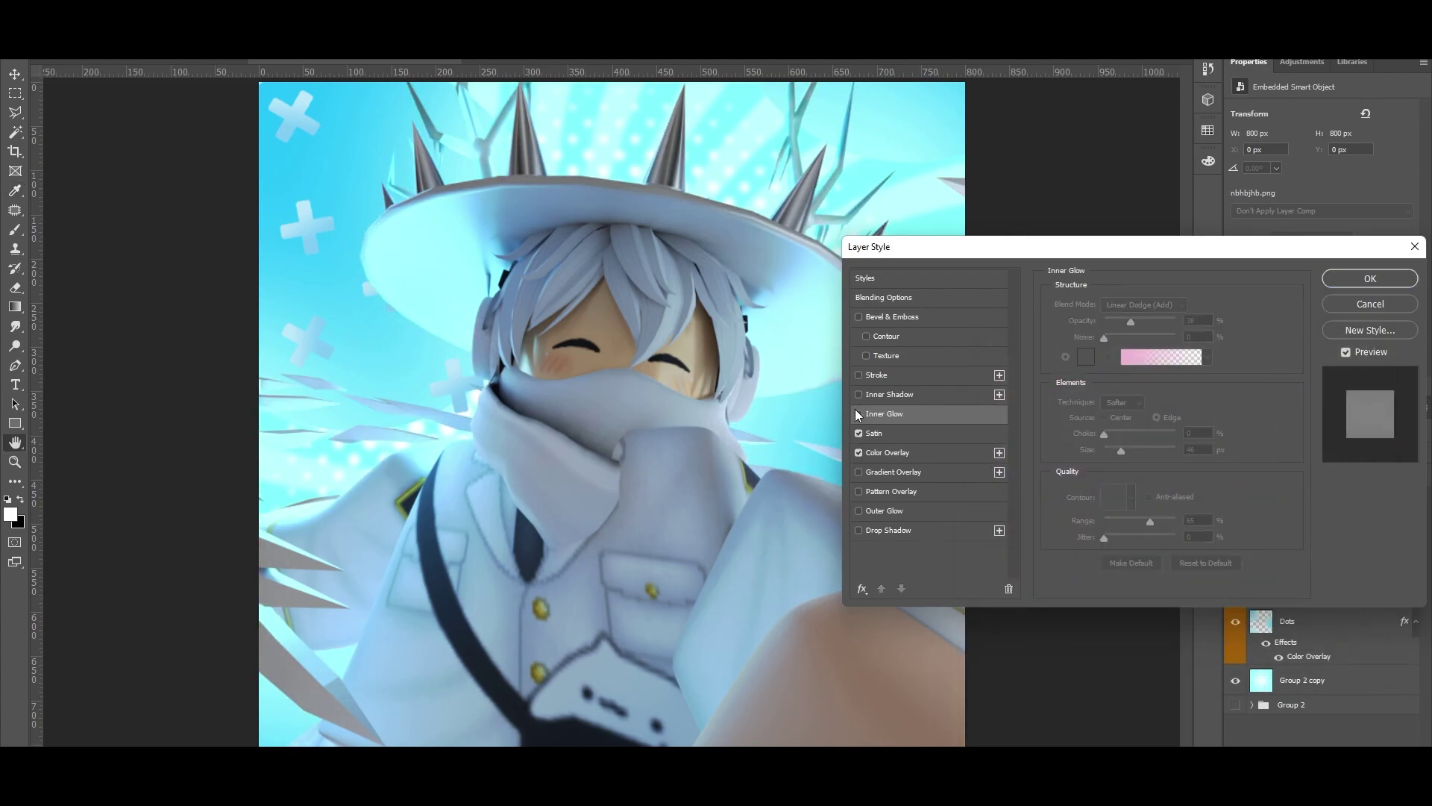
# Add a white Outer Glow at about 9% opacity with a size of about 62 px to the render layer and apply the style
pyautogui.click(858, 511)
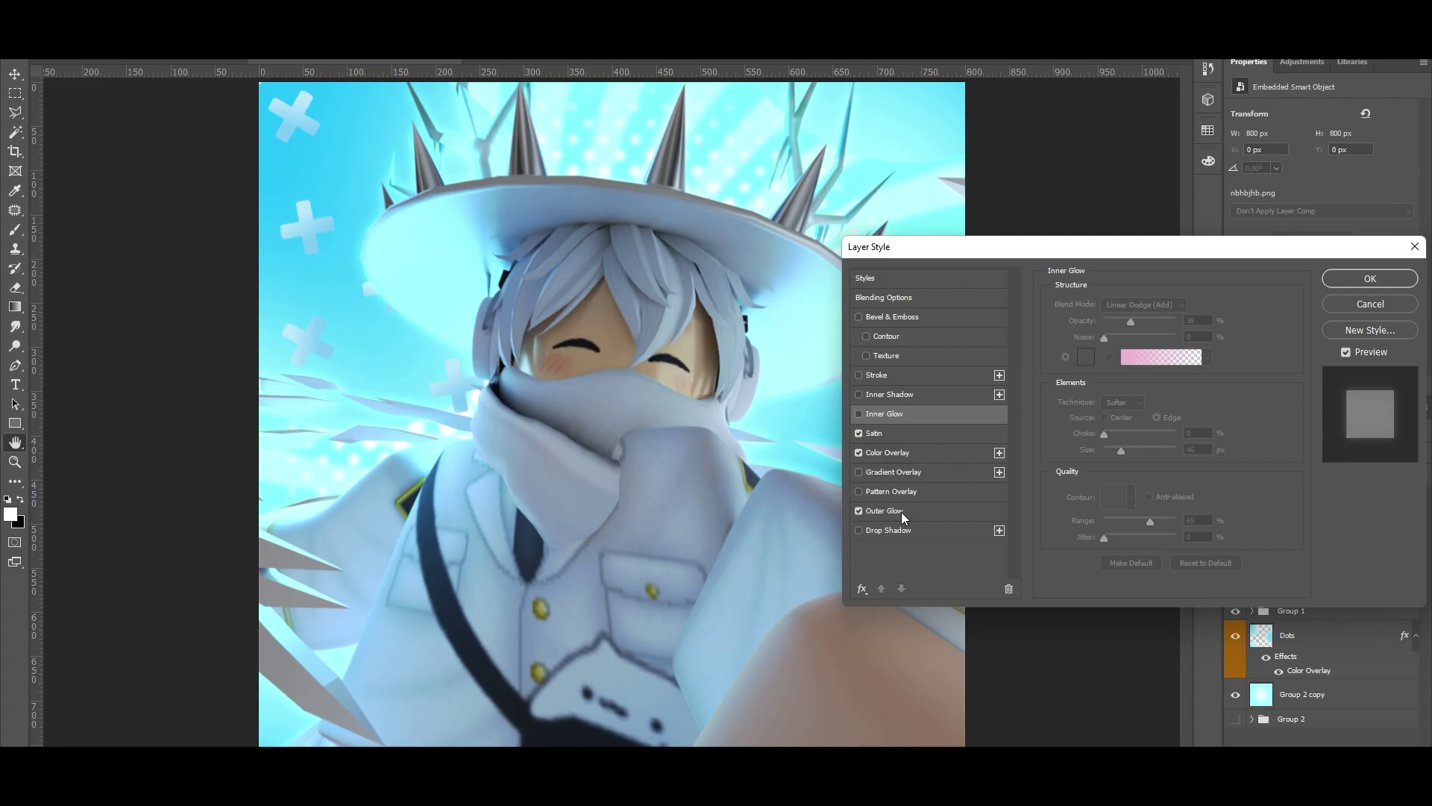
pyautogui.click(902, 512)
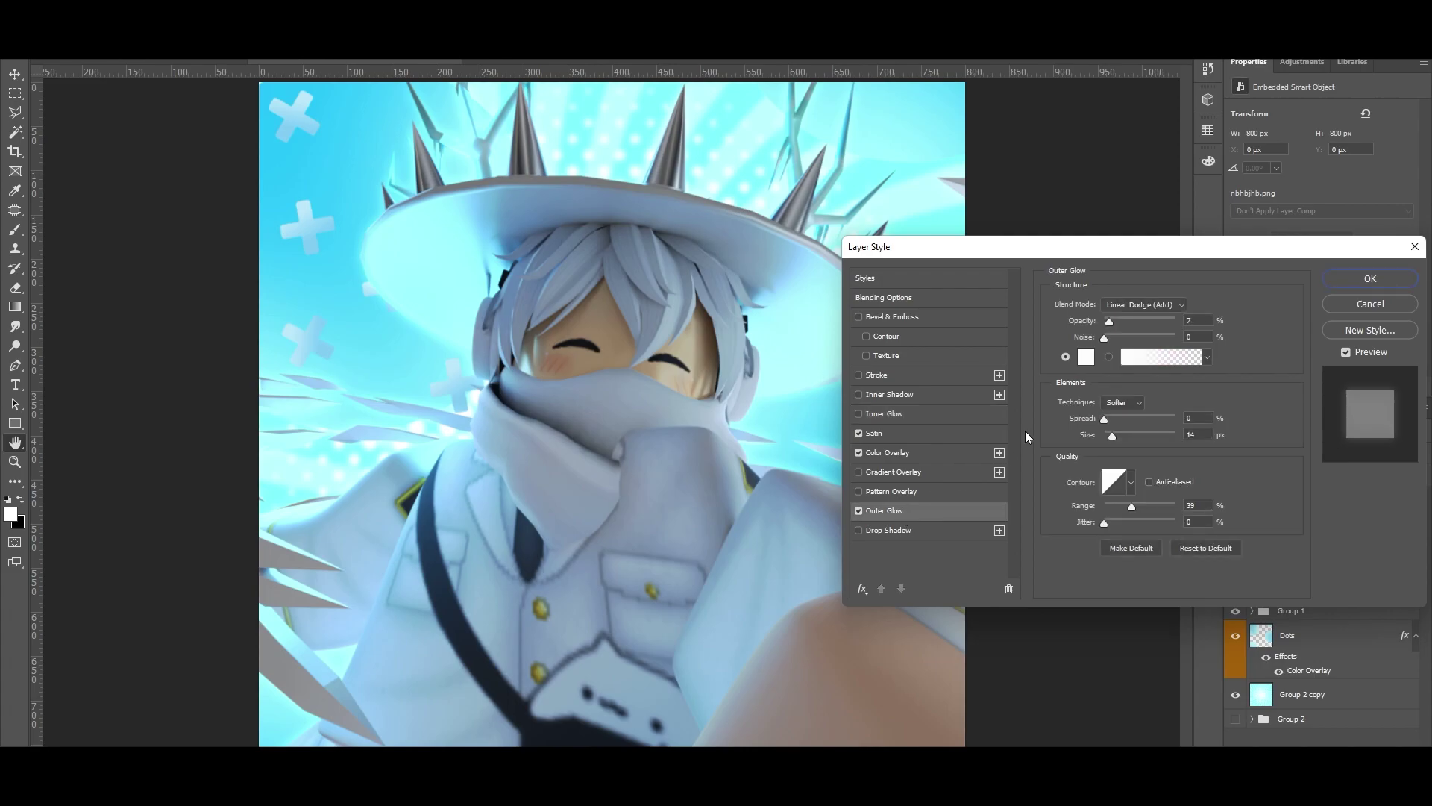
pyautogui.click(1117, 319)
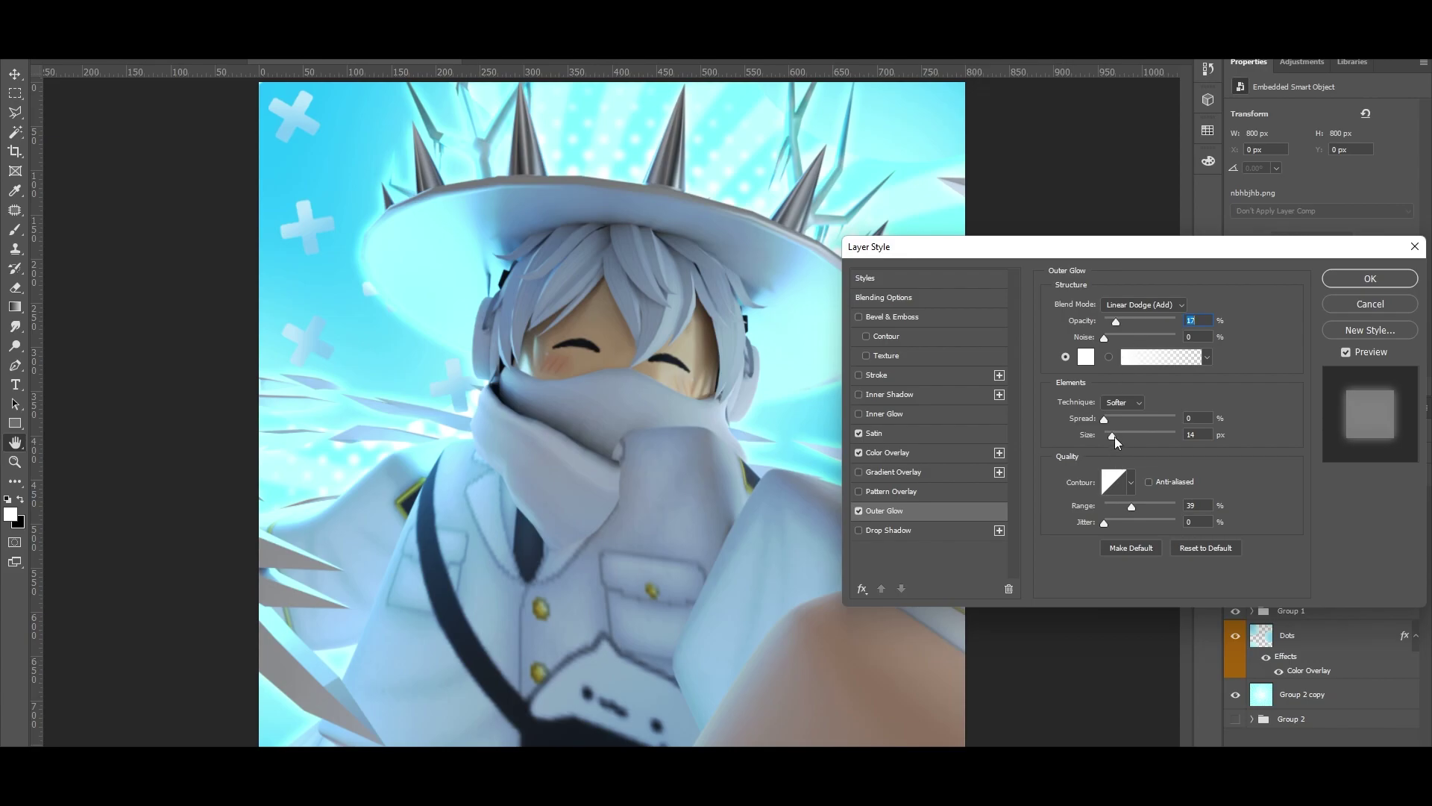
pyautogui.moveTo(1116, 435); pyautogui.dragTo(1126, 435)
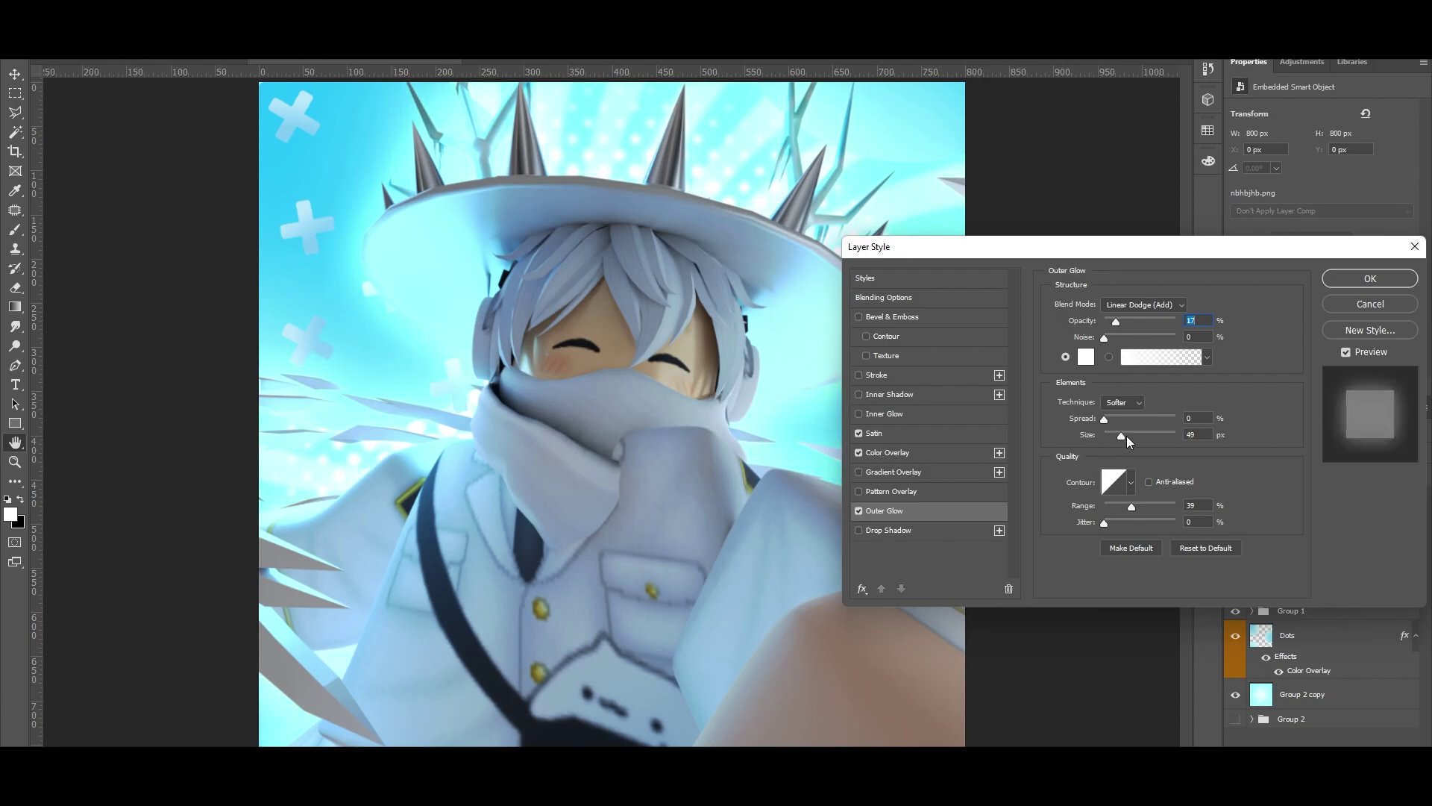
pyautogui.moveTo(1116, 321); pyautogui.dragTo(1112, 320)
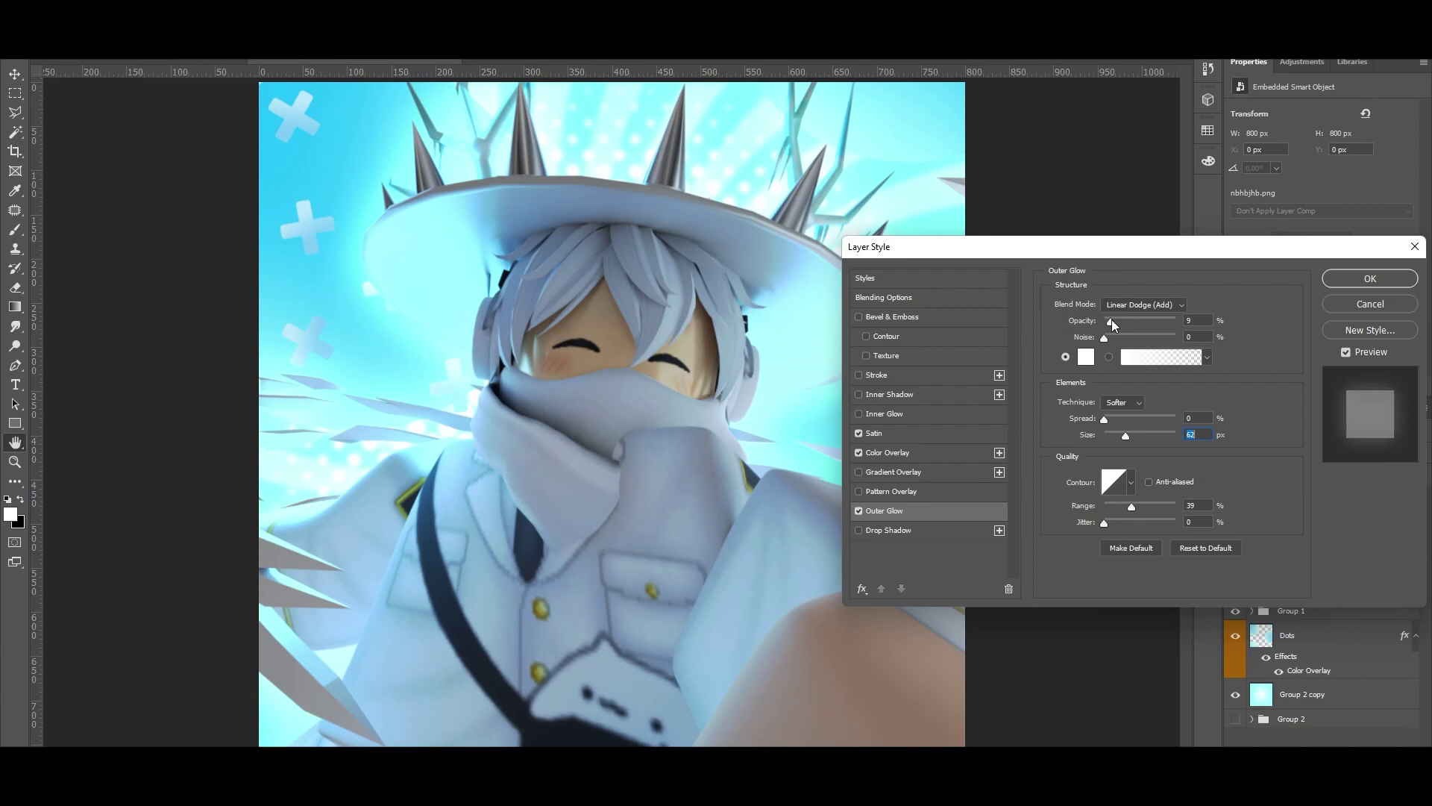
pyautogui.click(1112, 319)
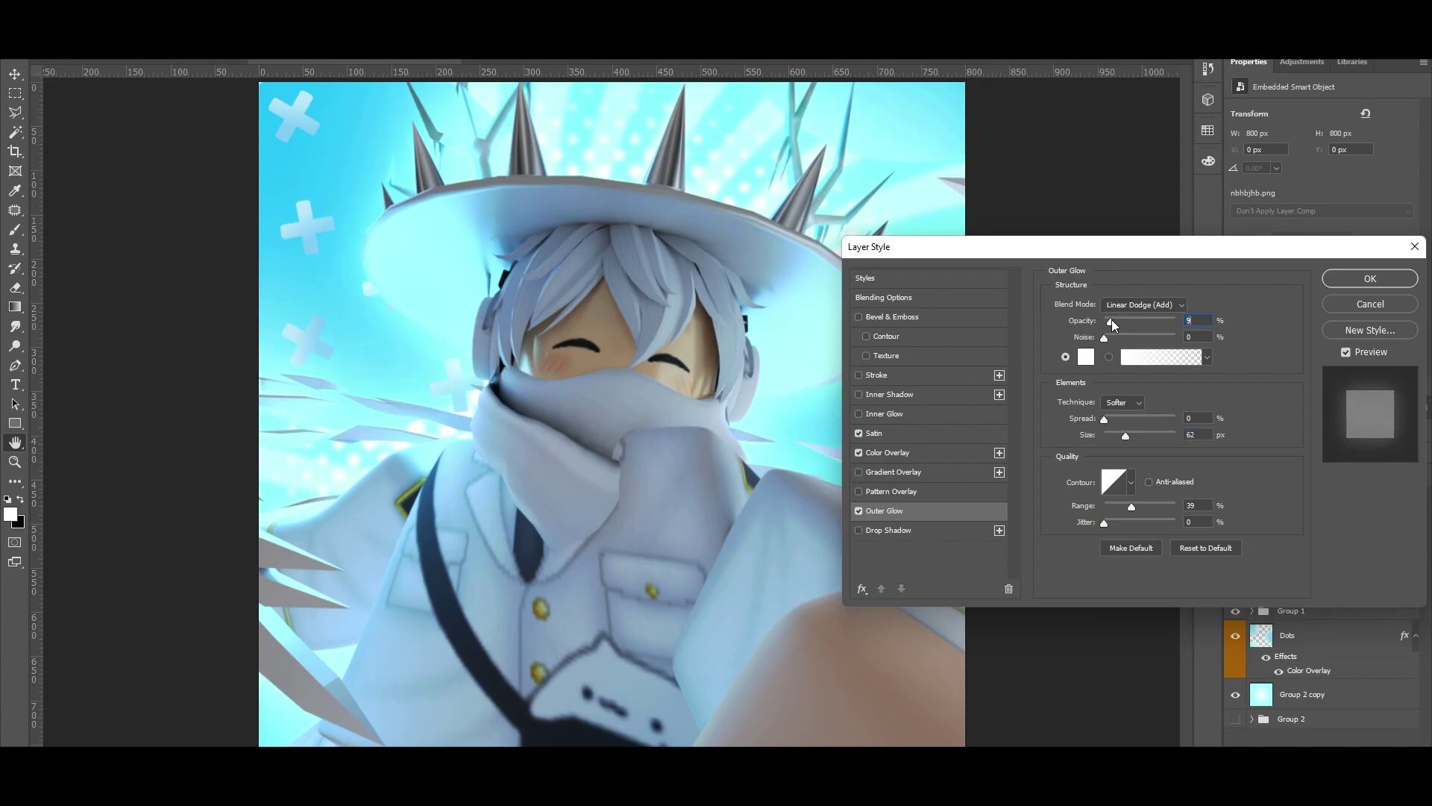
pyautogui.click(1369, 277)
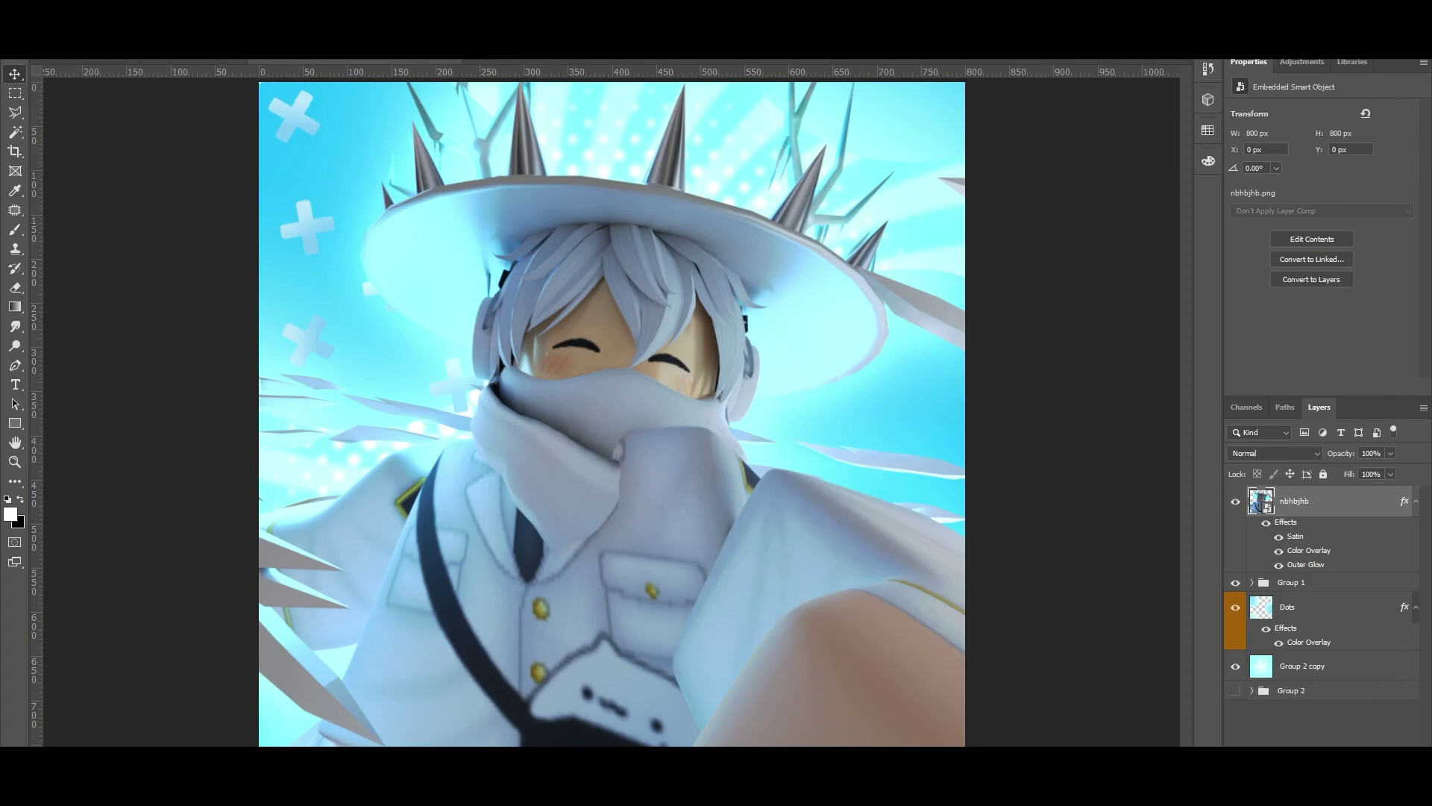
# Create a new layer beneath the render and paint a soft white glow behind the character with an 800 px Soft Round brush
pyautogui.click(1354, 732)
pyautogui.moveTo(1304, 505); pyautogui.dragTo(1303, 601)
pyautogui.press('b')
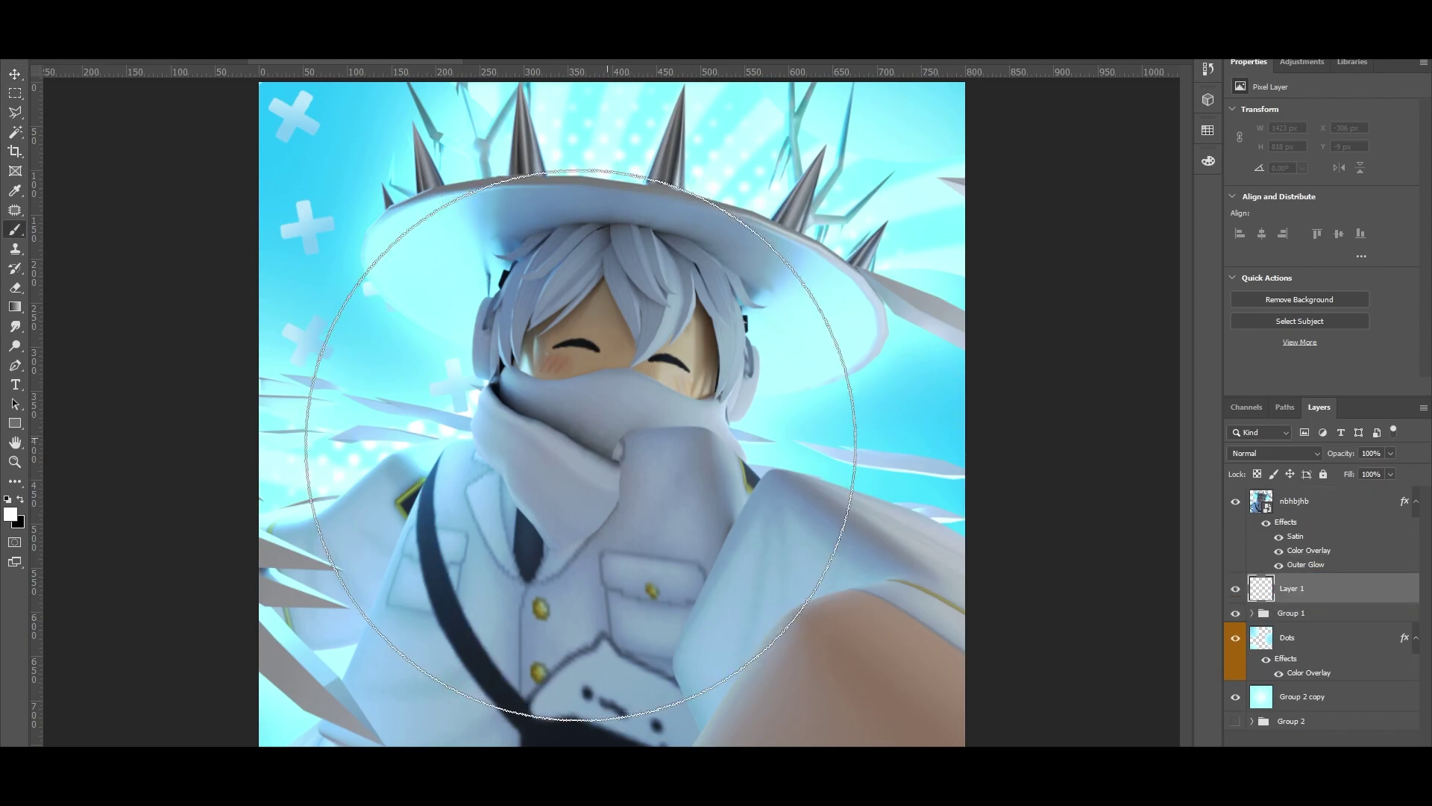
pyautogui.rightClick(632, 436)
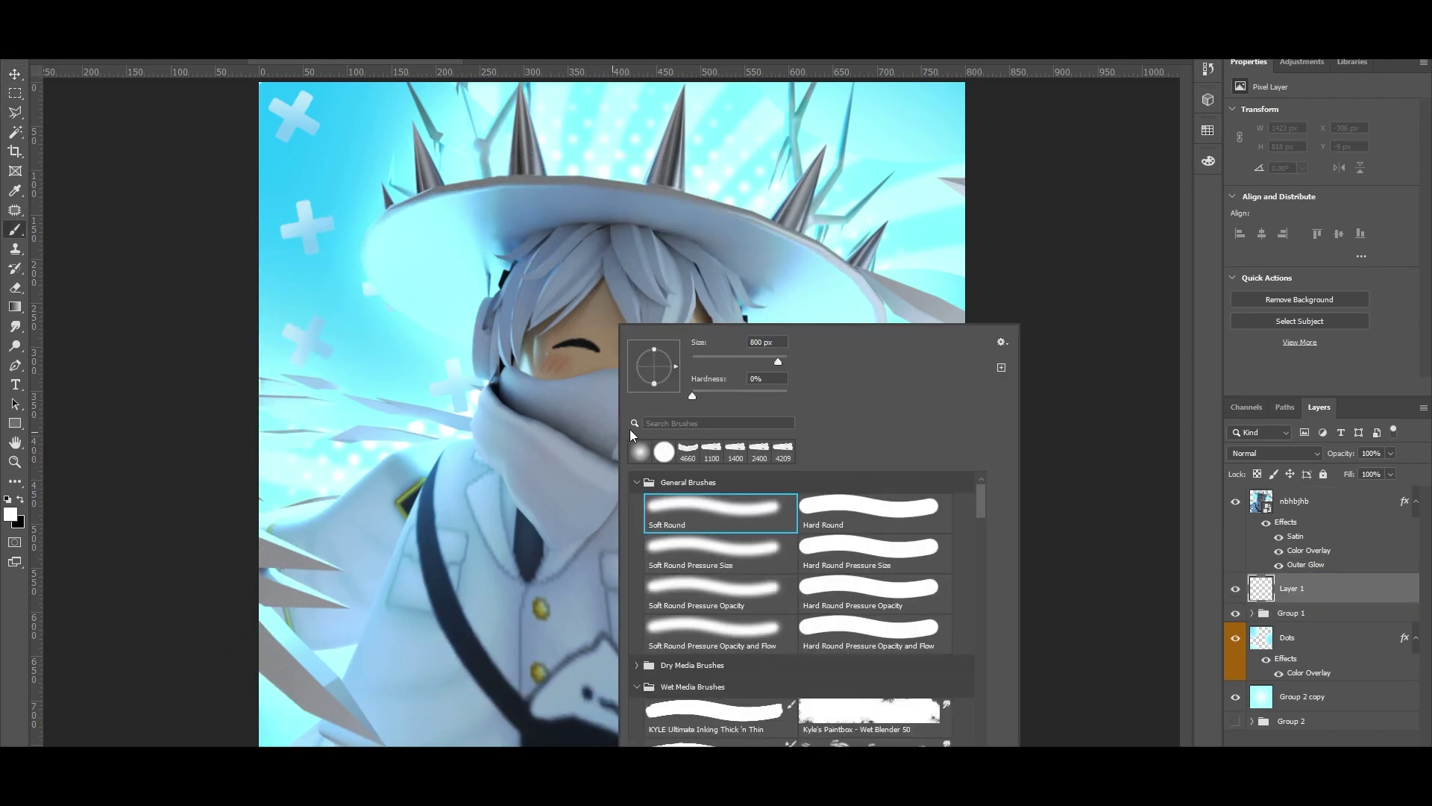
pyautogui.click(1331, 597)
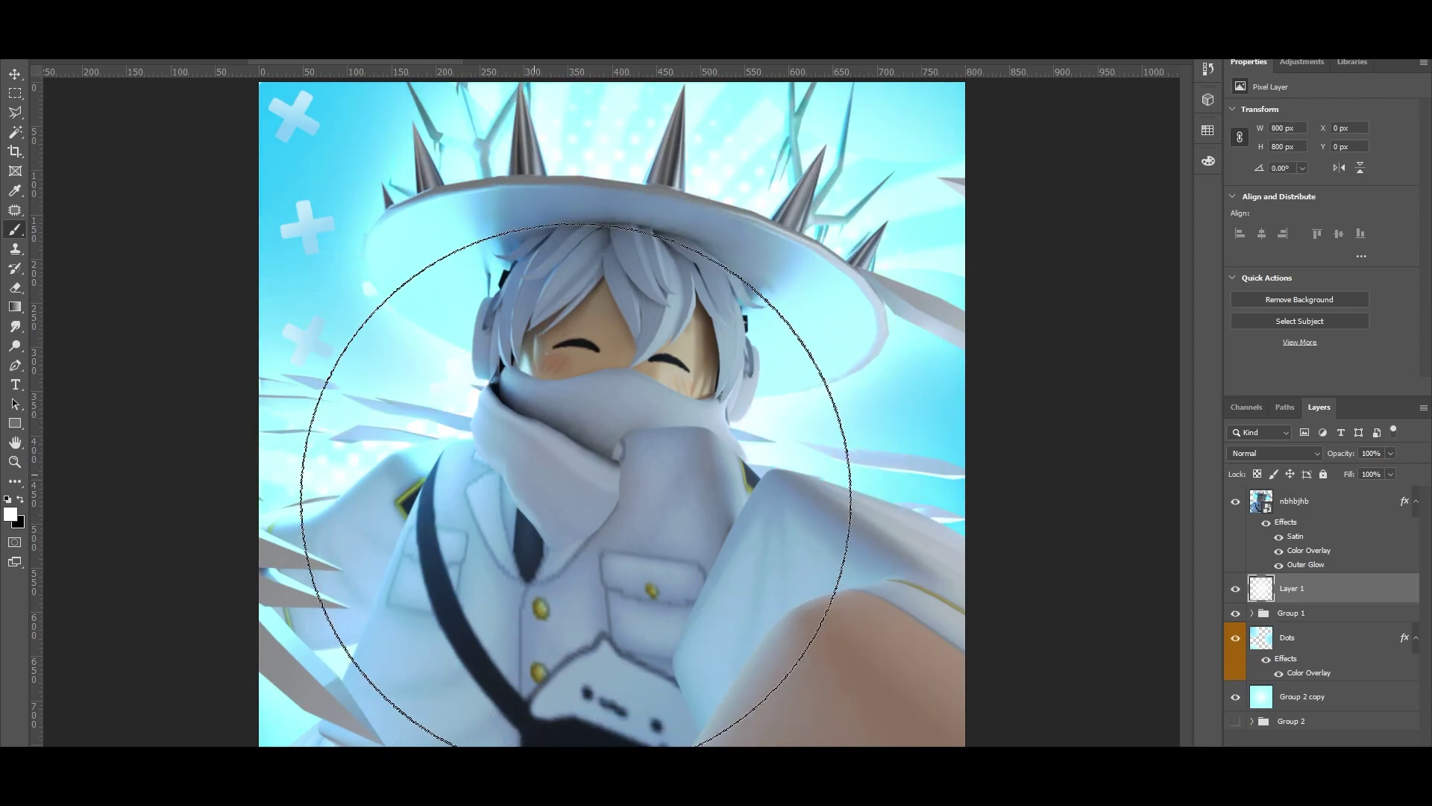
# Lower the white glow layer's opacity to about 73% and compare the image with the layer hidden and shown
pyautogui.click(1236, 589)
pyautogui.click(1235, 589)
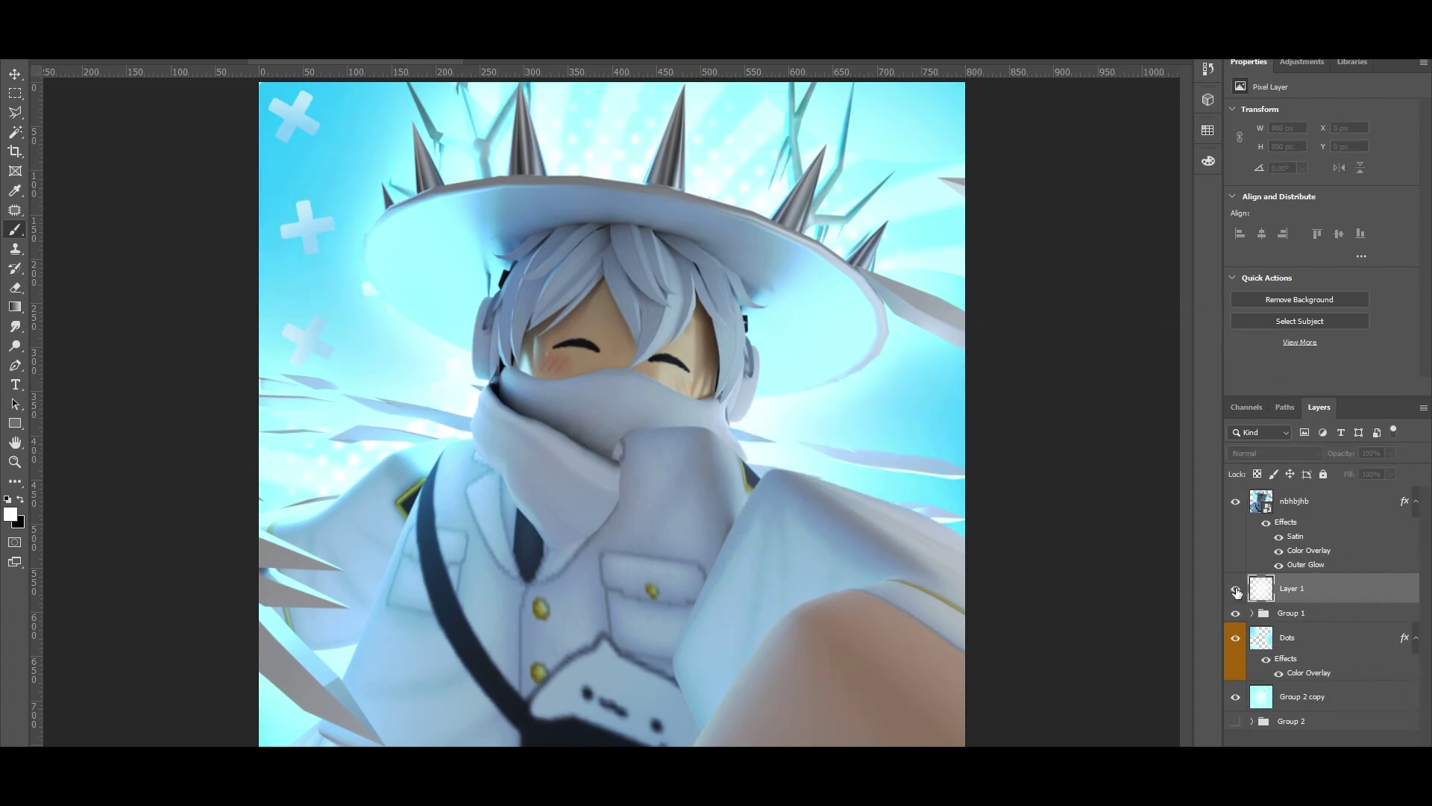
pyautogui.click(1235, 589)
pyautogui.click(1235, 590)
pyautogui.click(1391, 453)
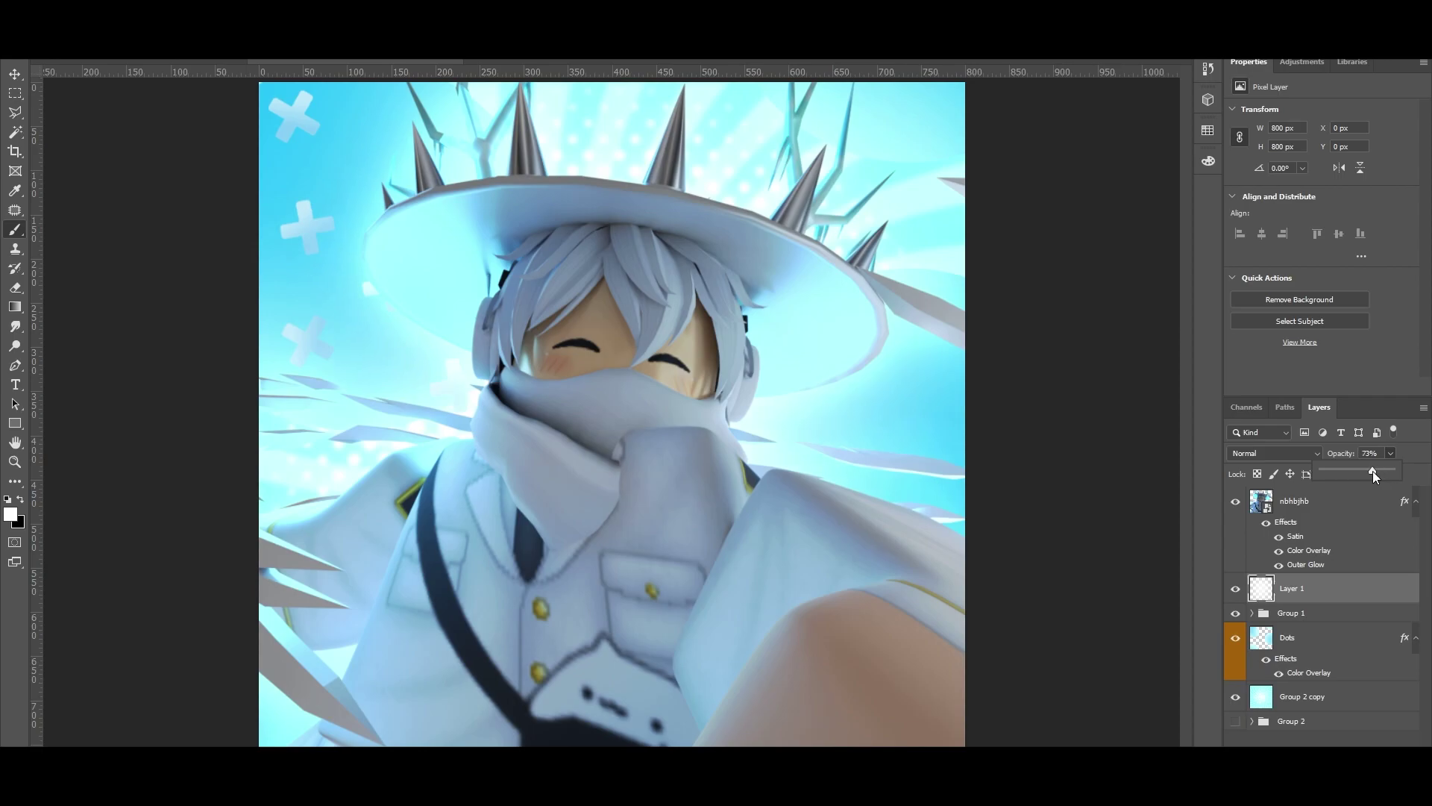
pyautogui.click(1235, 590)
pyautogui.click(1236, 589)
pyautogui.click(1236, 589)
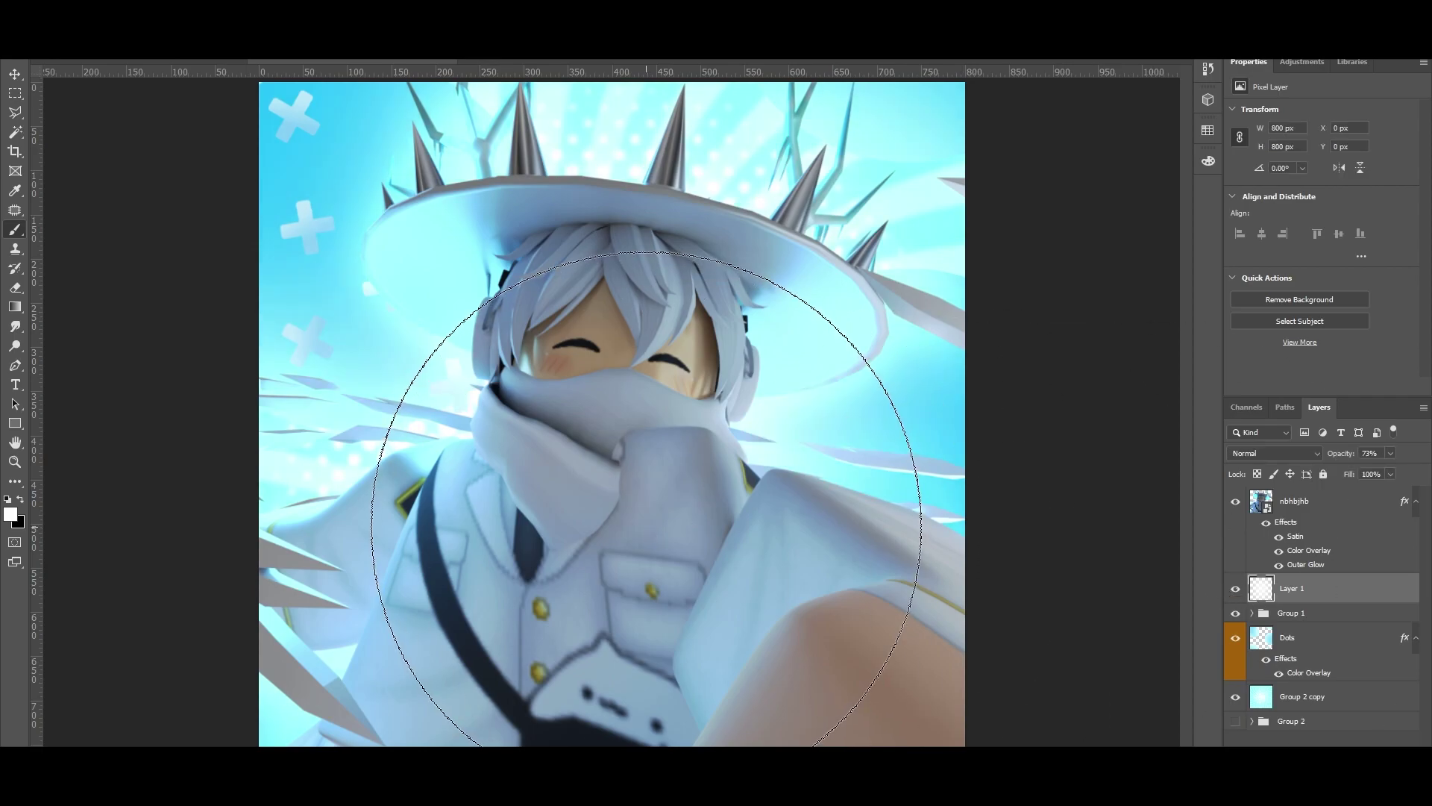
# Create a new layer above the render layer and clip it to the render with a clipping mask
pyautogui.click(1325, 505)
pyautogui.hotkey('ctrl', 'shift', 'alt', 'n')
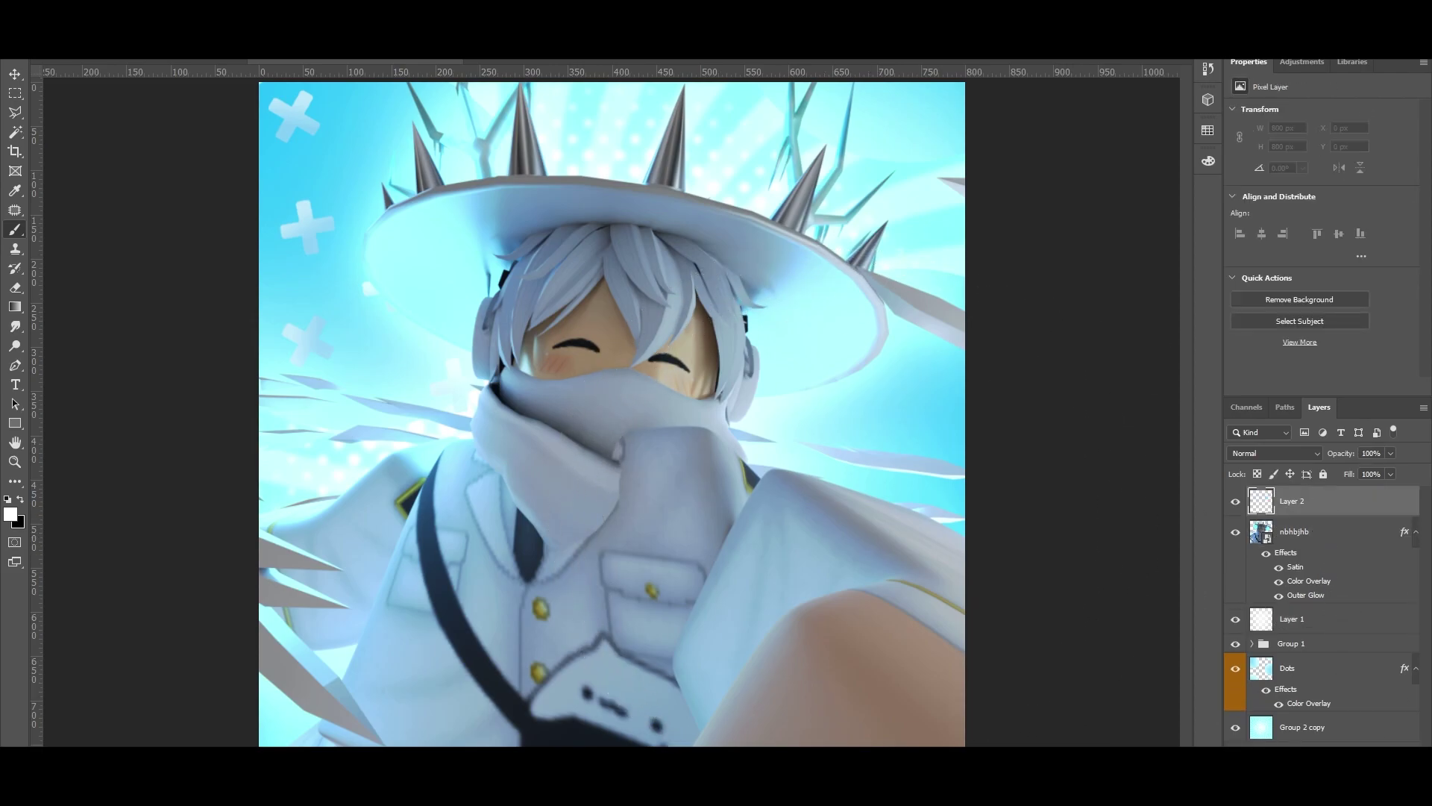
pyautogui.rightClick(1302, 506)
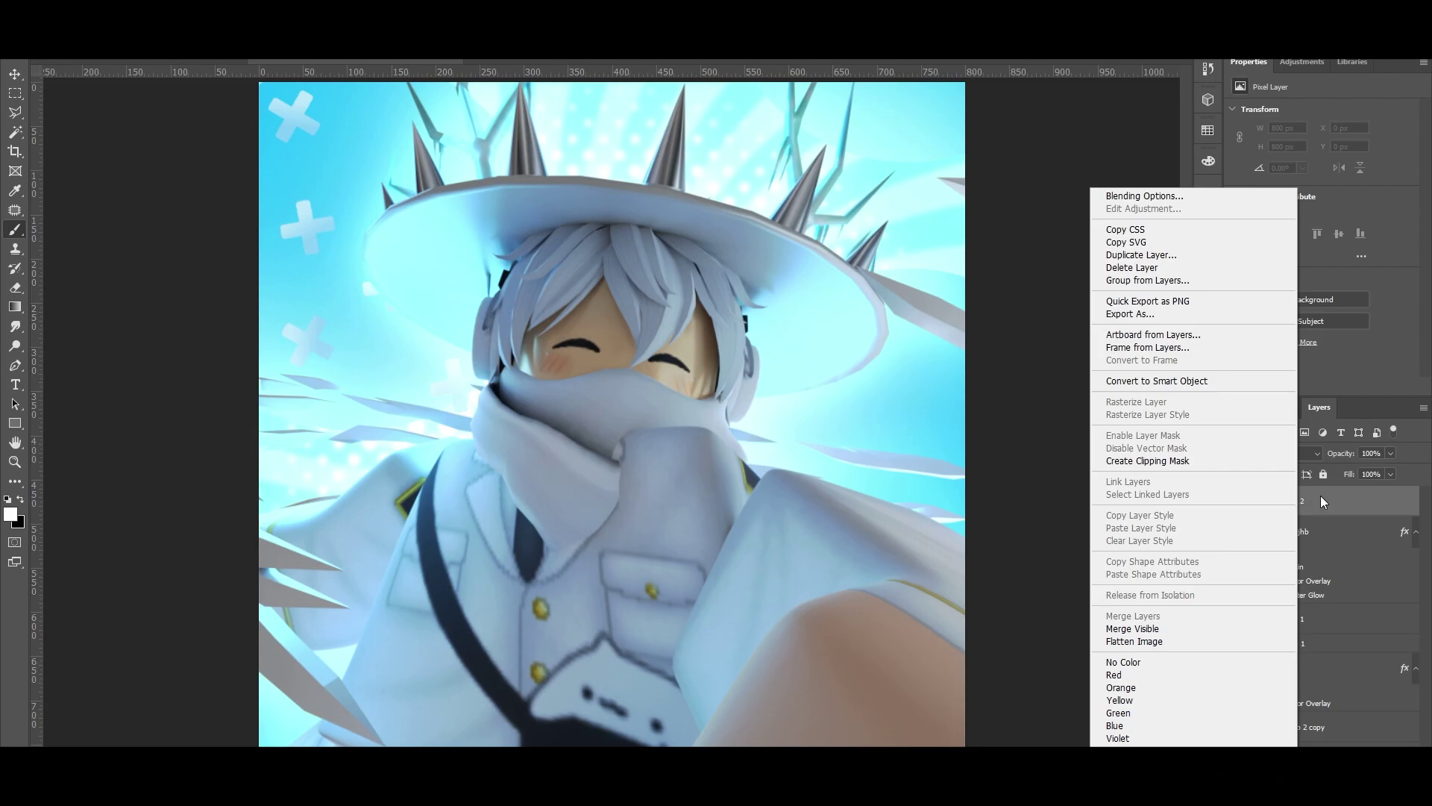
pyautogui.click(1226, 460)
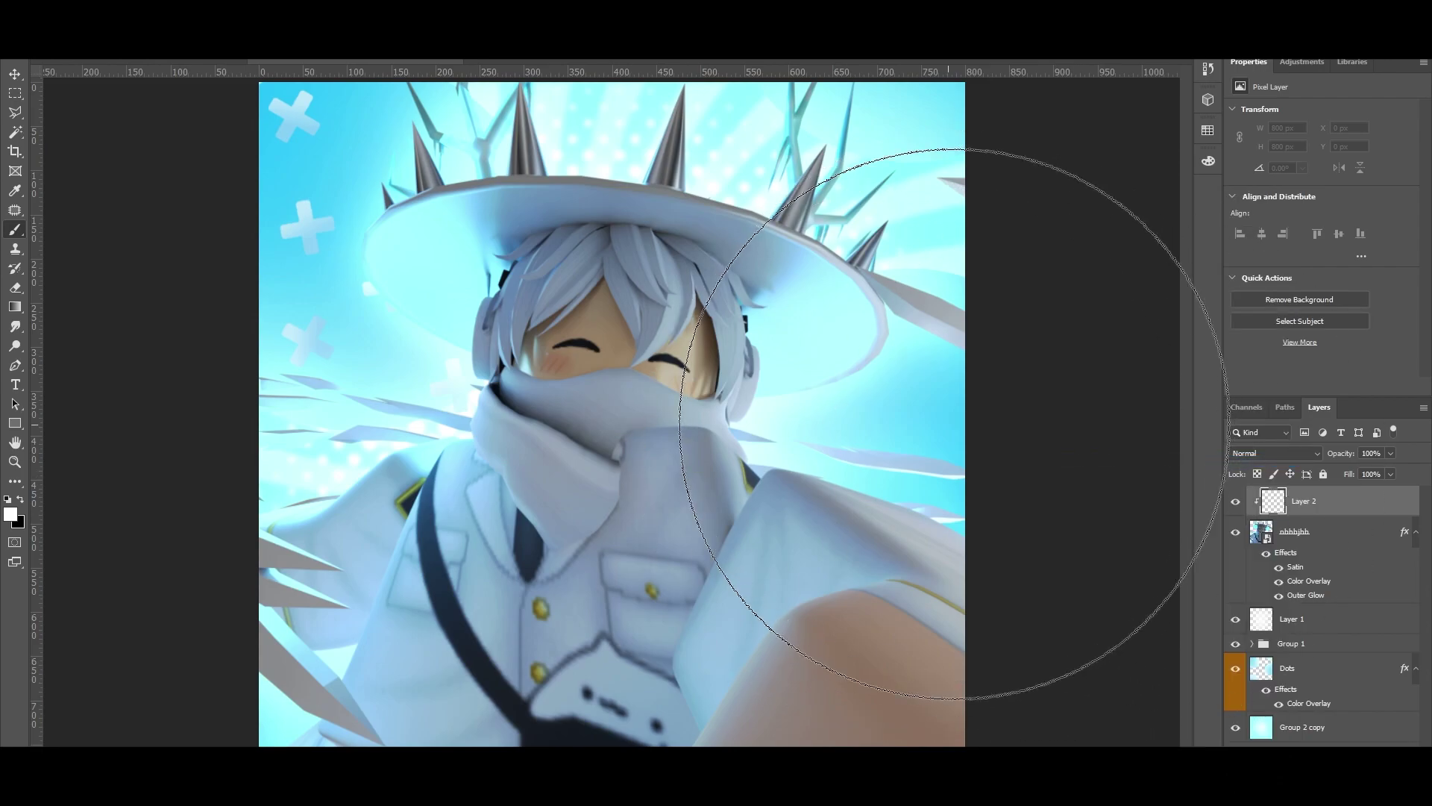
# Paint soft white light over the character's hat, spikes, face and sleeves on the clipped layer using a smaller brush, undoing an unwanted stroke
pyautogui.press('[')
pyautogui.press('[')
pyautogui.press('[')
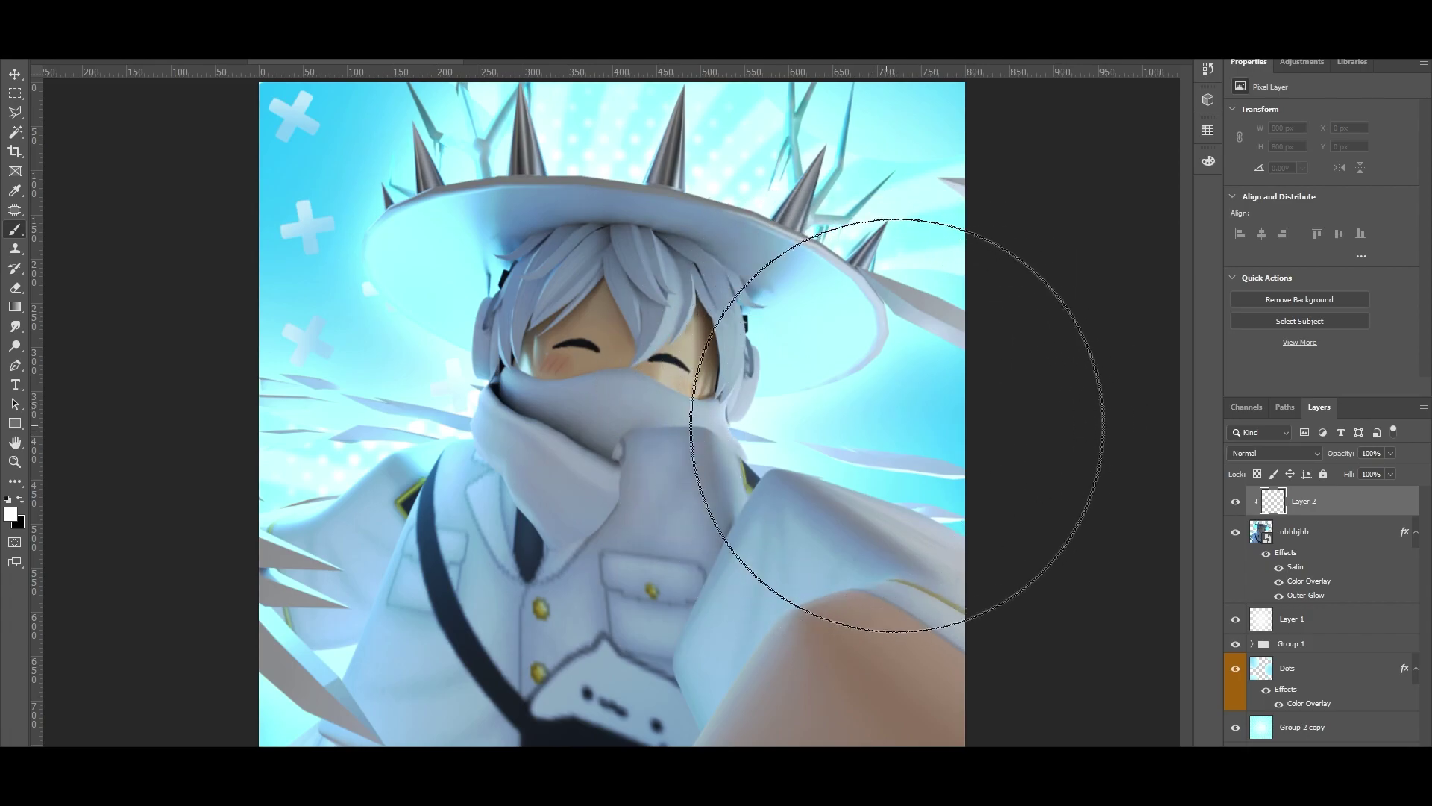
pyautogui.moveTo(886, 439); pyautogui.dragTo(891, 425)
pyautogui.moveTo(746, 179); pyautogui.dragTo(687, 130)
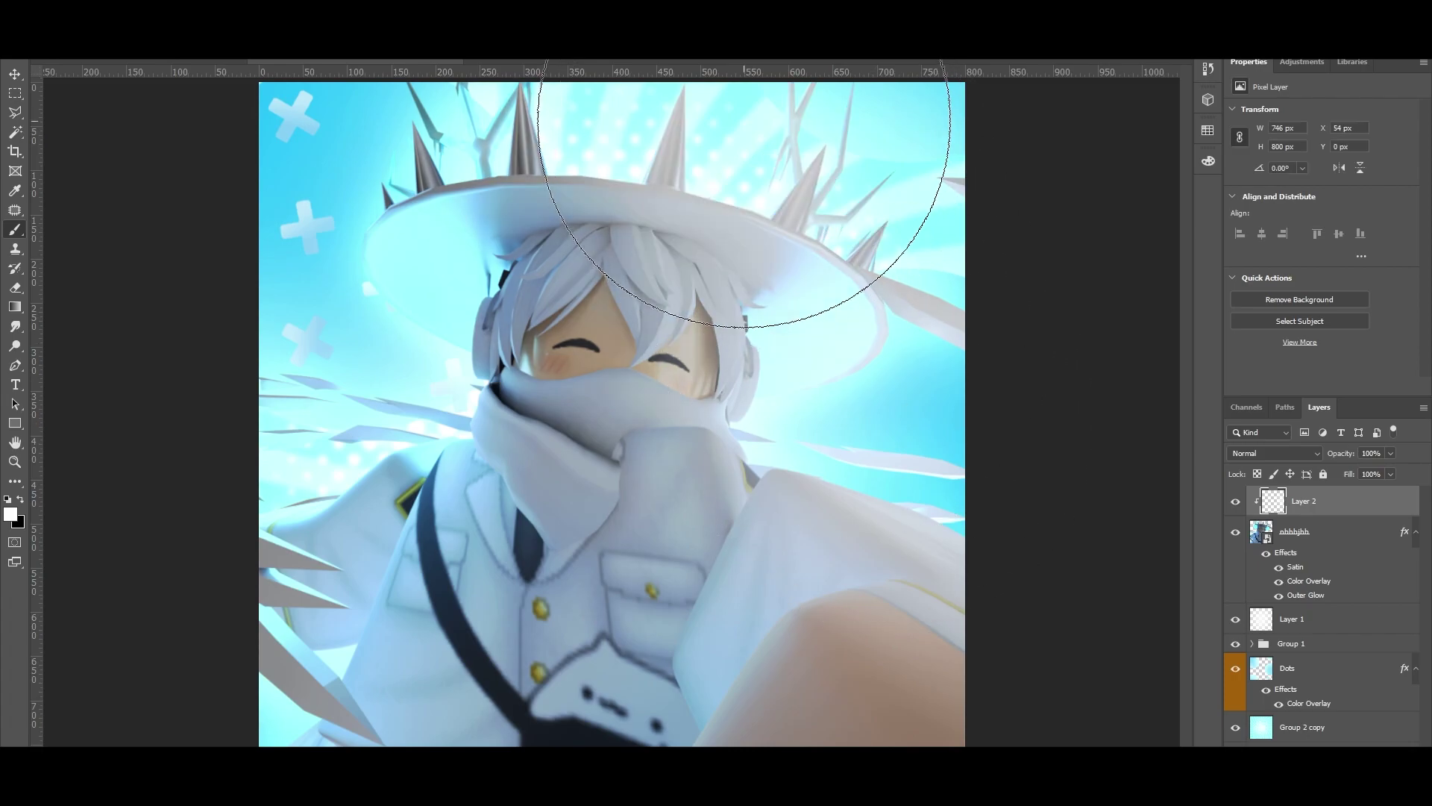
pyautogui.moveTo(416, 67)
pyautogui.mouseDown()
pyautogui.moveTo(365, 56)
pyautogui.moveTo(288, 320)
pyautogui.moveTo(309, 383)
pyautogui.mouseUp()
pyautogui.hotkey('ctrl', 'z')
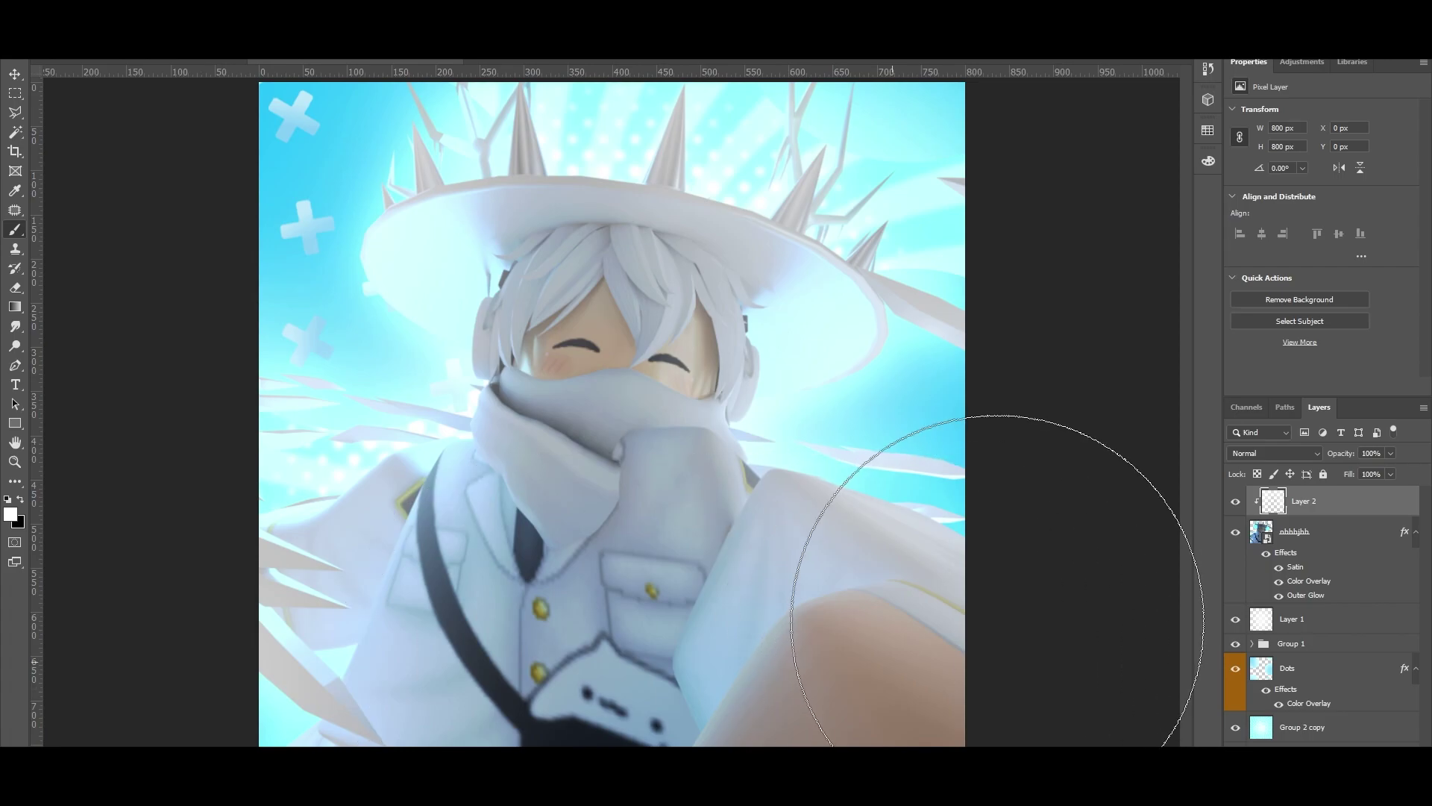
pyautogui.moveTo(1082, 619); pyautogui.dragTo(1033, 668)
pyautogui.moveTo(681, 512)
pyautogui.mouseDown()
pyautogui.moveTo(818, 410)
pyautogui.moveTo(441, 358)
pyautogui.mouseUp()
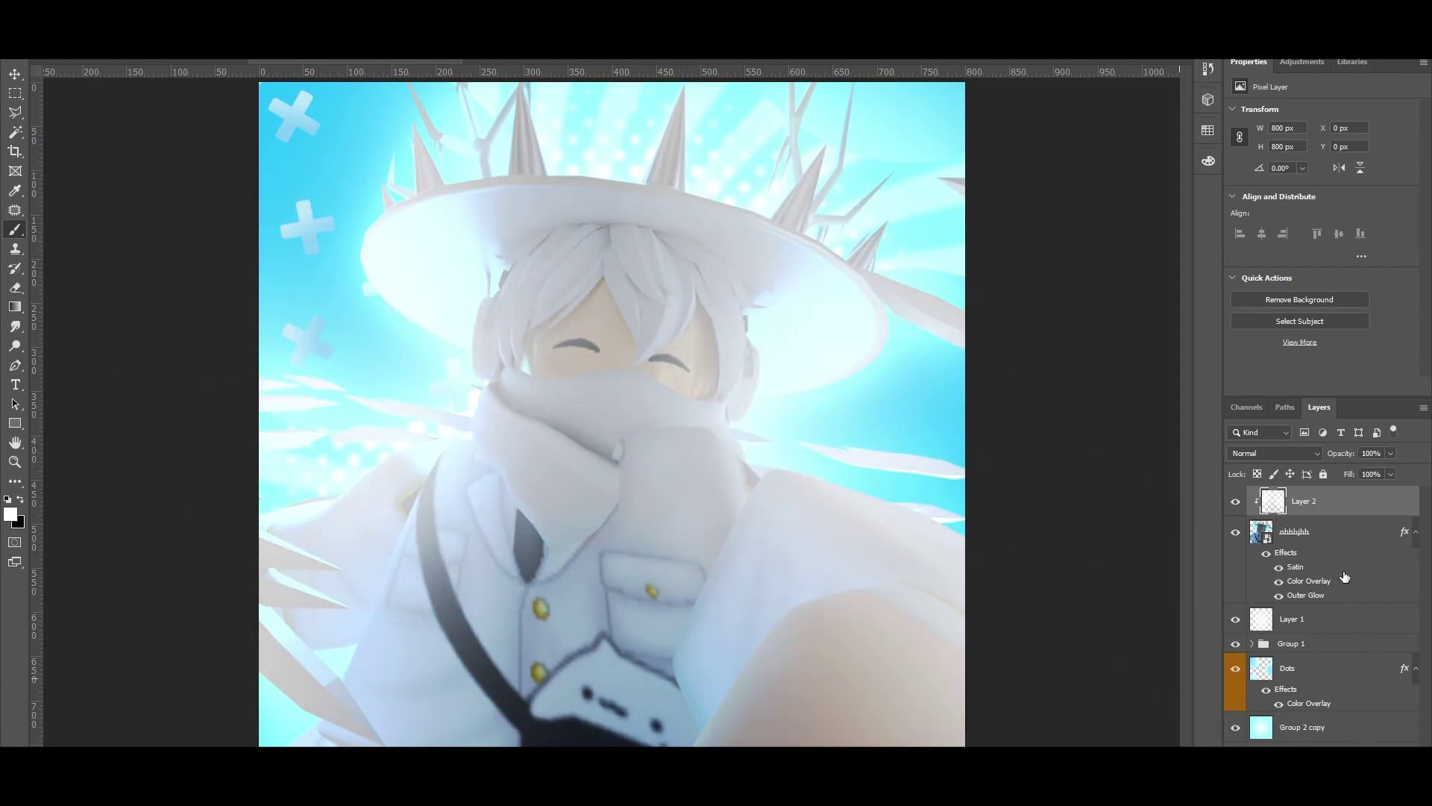
# Preview the blend modes on the clipped white light layer, choose Overlay, and lower the layer's fill to 66%
pyautogui.click(1274, 453)
pyautogui.press('Down')
pyautogui.press('Down')
pyautogui.press('Down')
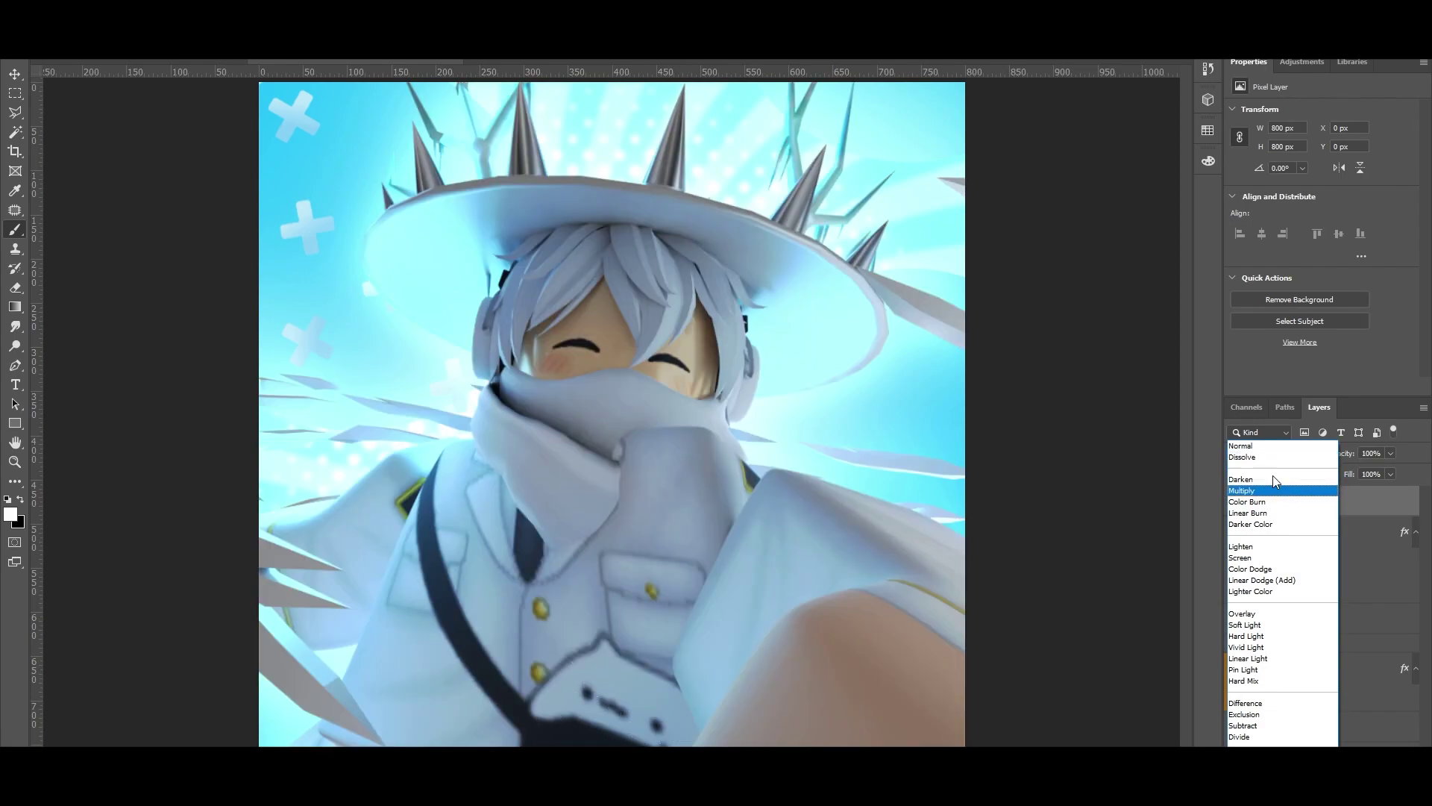
pyautogui.press('Down')
pyautogui.press('Down')
pyautogui.press('Down')
pyautogui.press('Down')
pyautogui.press('Down')
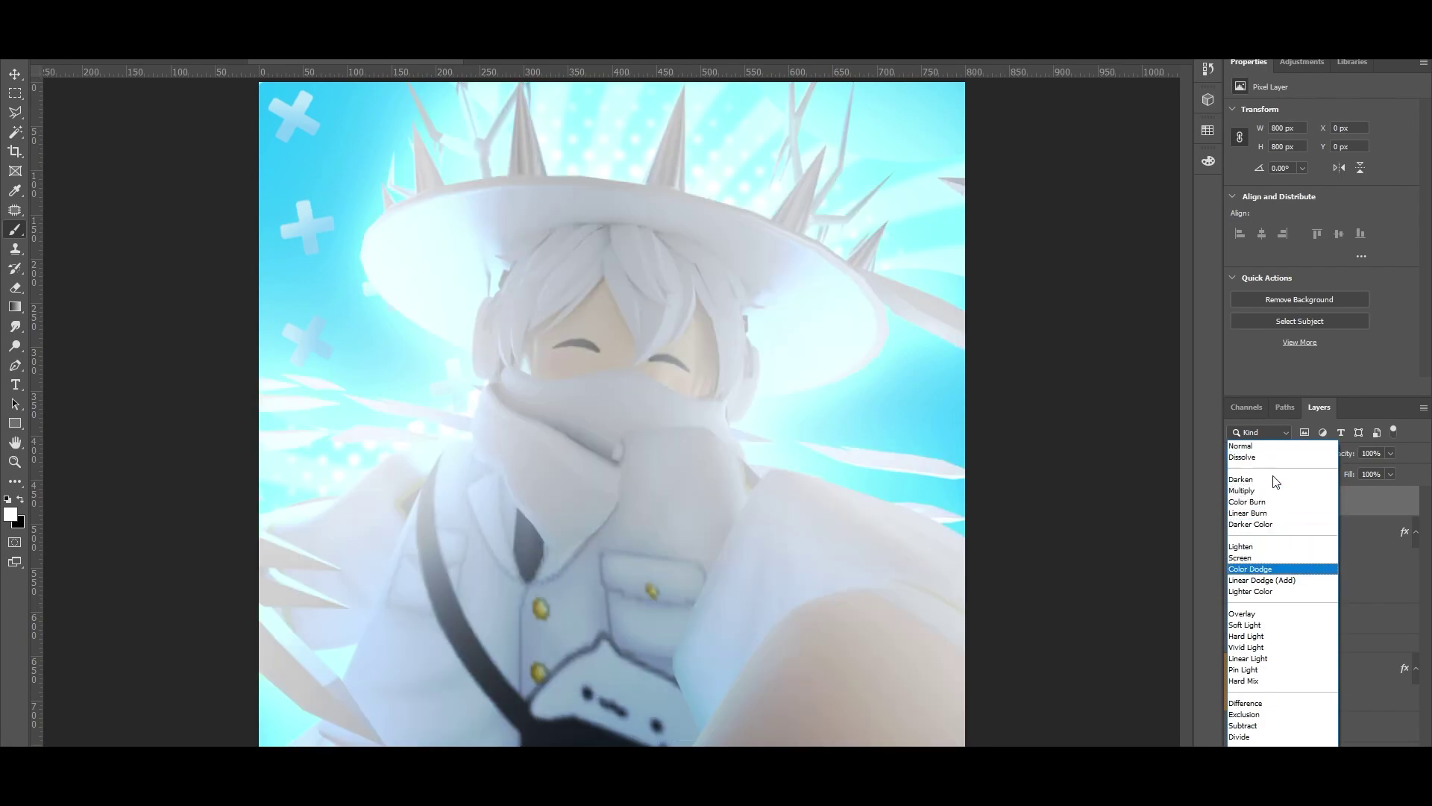
pyautogui.press('Down')
pyautogui.press('Down')
pyautogui.press('Down')
pyautogui.press('Down')
pyautogui.press('Down')
pyautogui.press('Down')
pyautogui.press('Down')
pyautogui.press('Down')
pyautogui.press('Down')
pyautogui.press('Down')
pyautogui.press('Down')
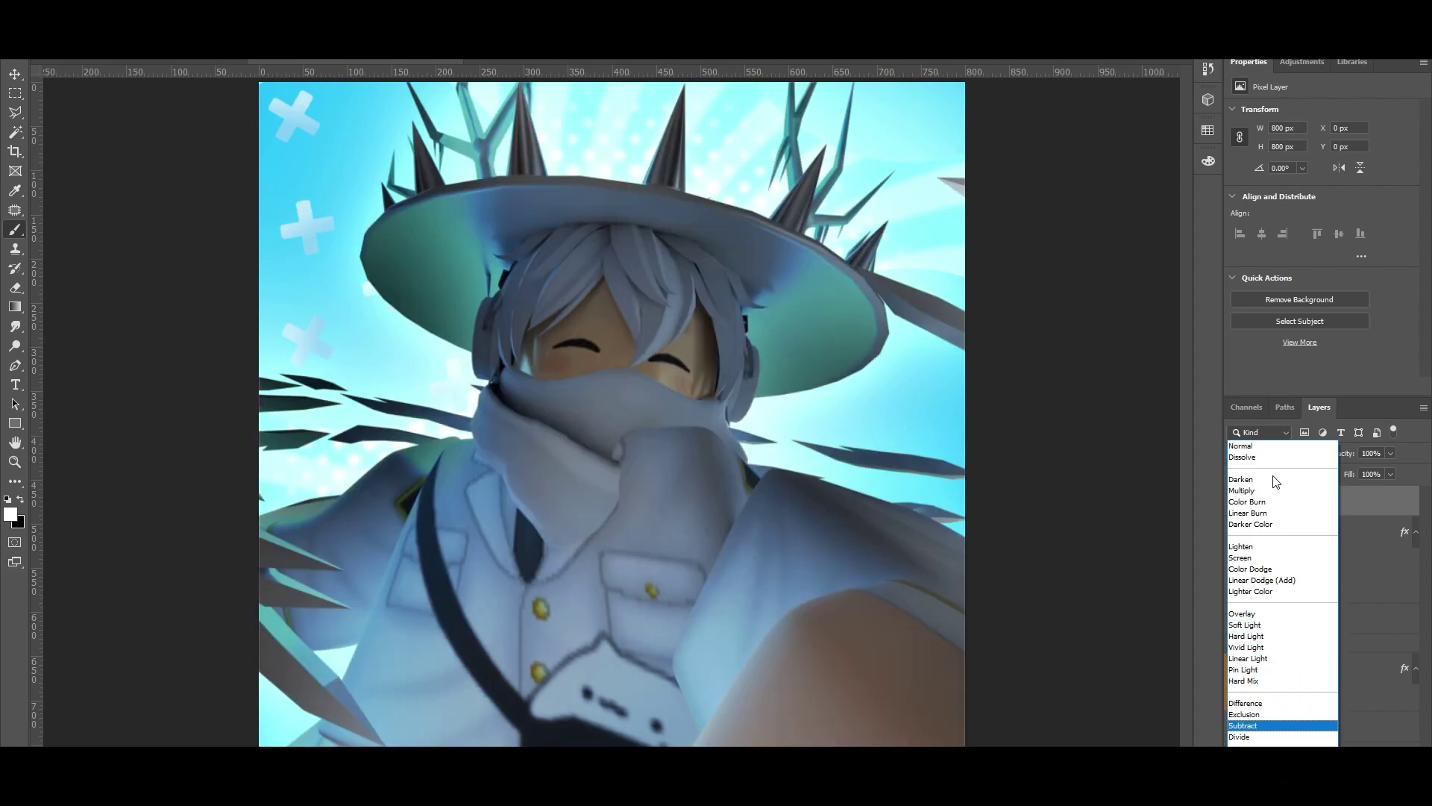
pyautogui.press('Down')
pyautogui.press('Down')
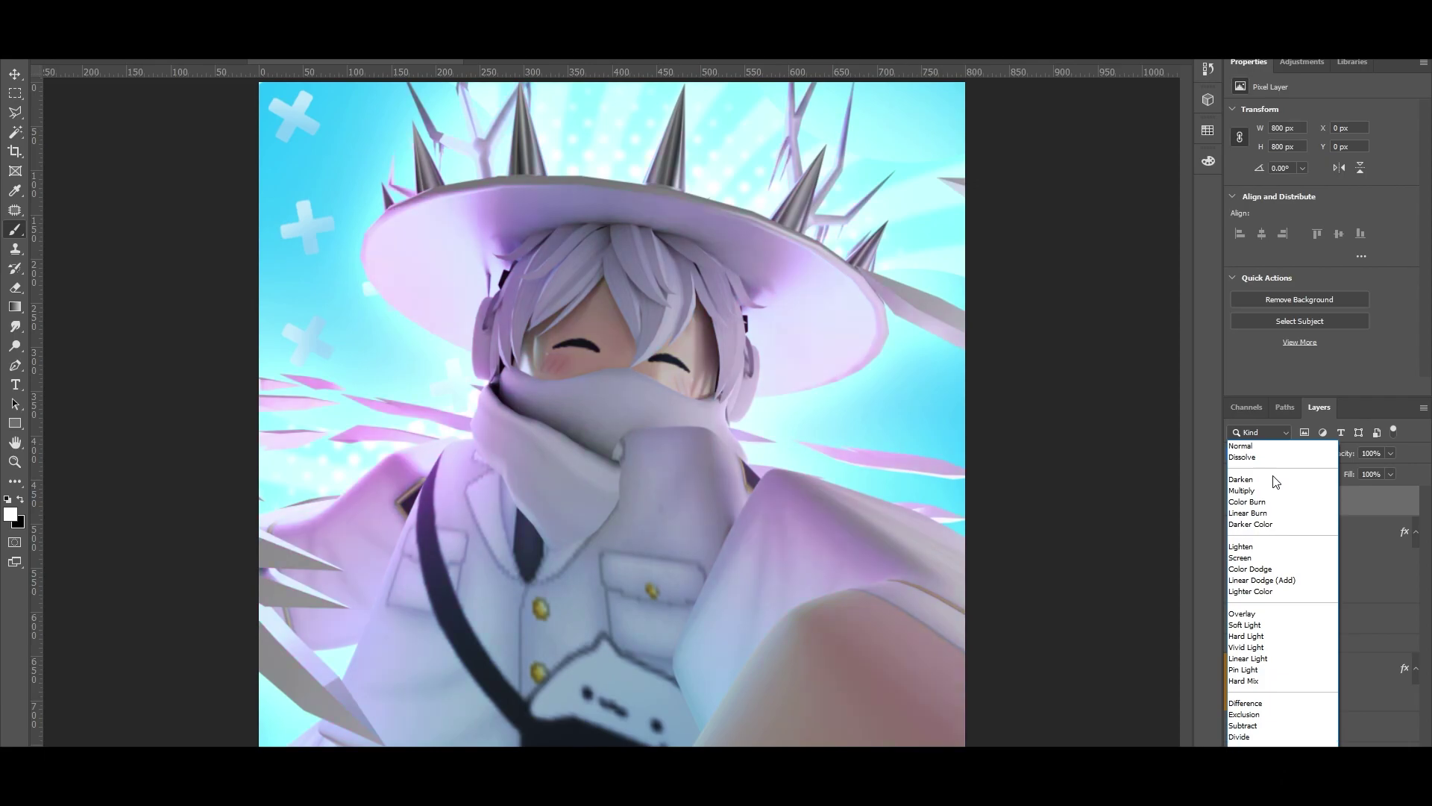
pyautogui.click(1279, 613)
pyautogui.click(1392, 474)
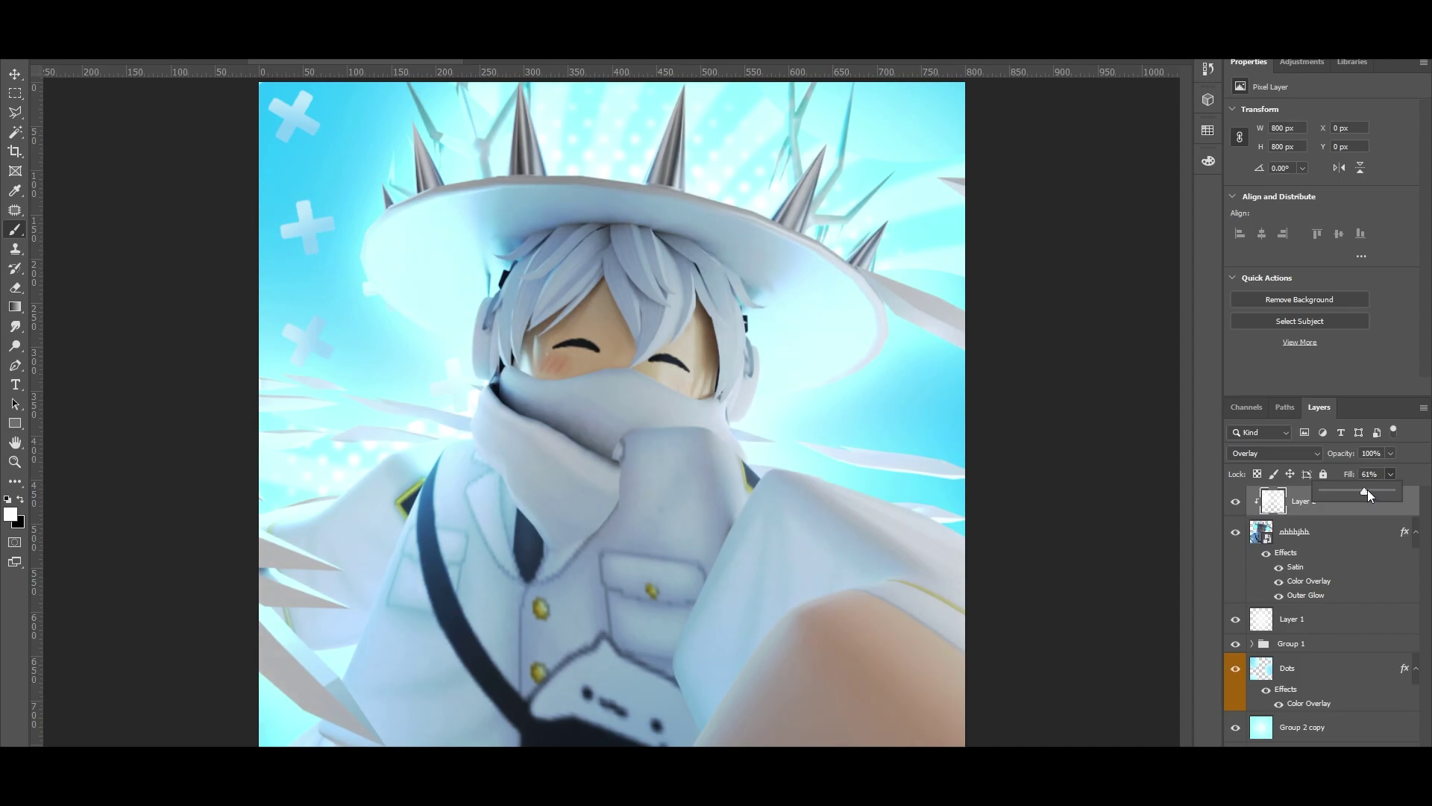
pyautogui.click(1332, 530)
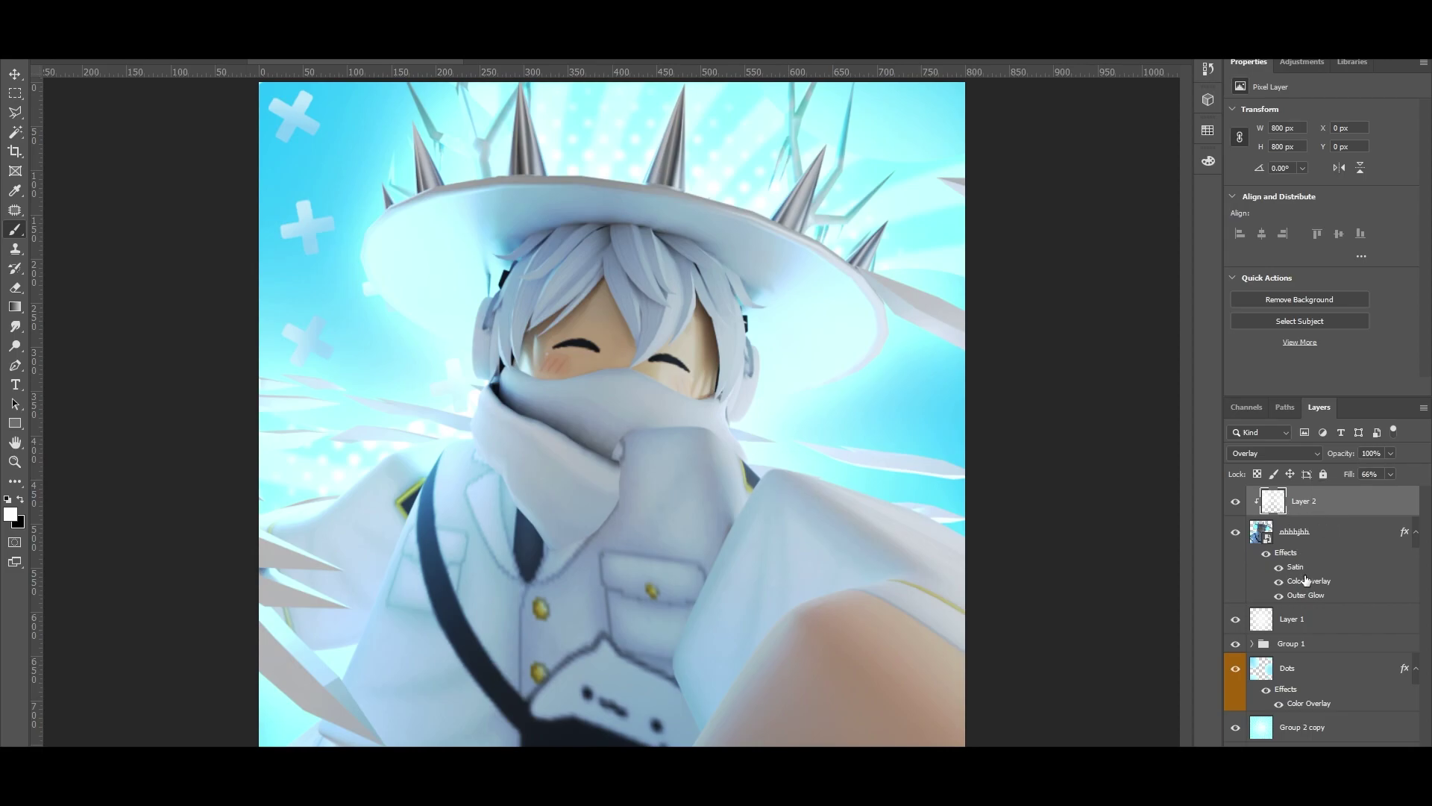
# Group all the visible layers and duplicate the group, leaving only the copy visible
pyautogui.keyDown('shift'); pyautogui.click(1293, 737); pyautogui.keyUp('shift')
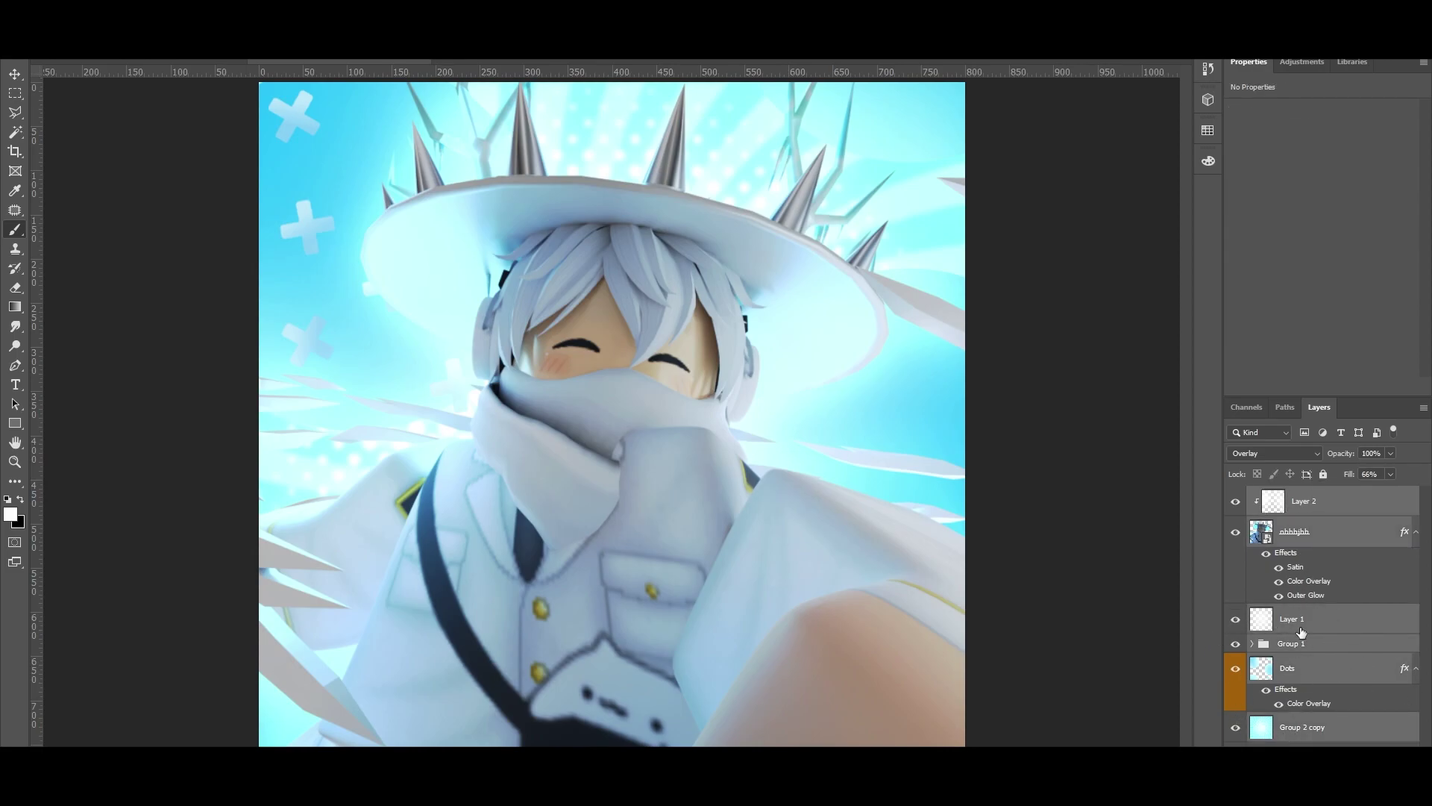
pyautogui.hotkey('ctrl', 'g')
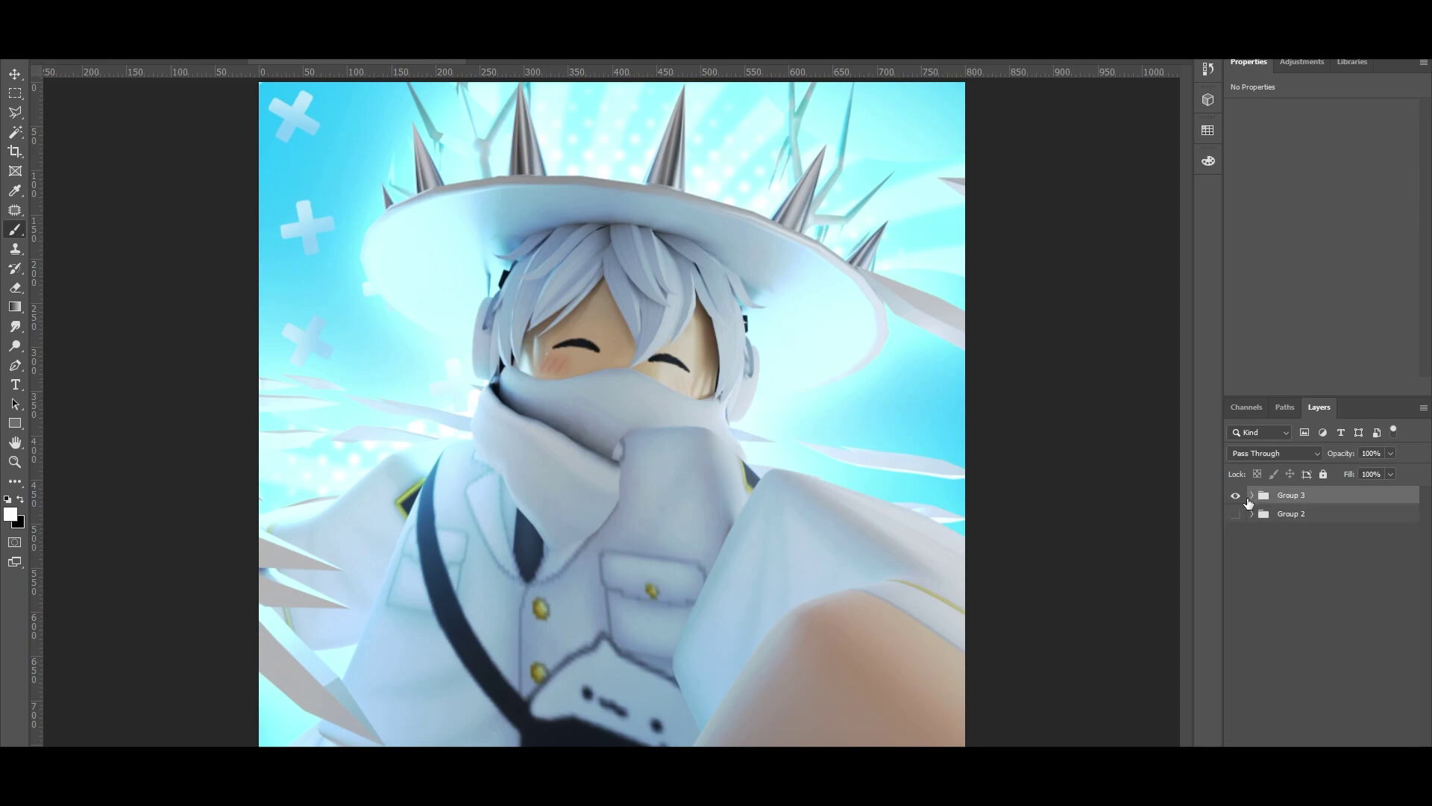
pyautogui.hotkey('ctrl', 'j')
pyautogui.click(1236, 514)
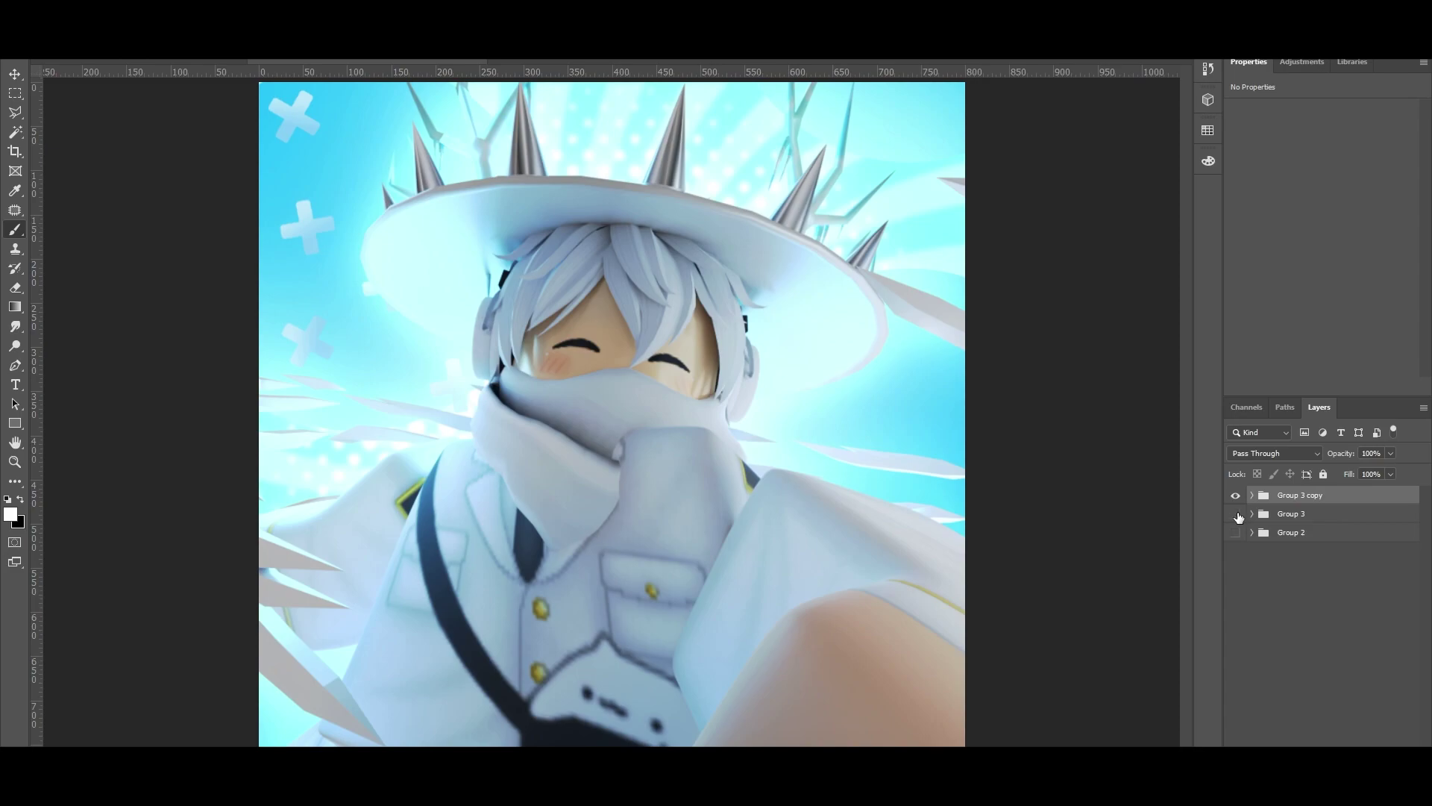
# Lock the hidden Group 3 and Group 2 so neither can be edited
pyautogui.click(1297, 514)
pyautogui.click(1323, 473)
pyautogui.click(1314, 534)
pyautogui.click(1325, 473)
# Merge the Group 3 copy into a single pixel layer
pyautogui.click(1321, 502)
pyautogui.rightClick(1320, 501)
pyautogui.click(1243, 683)
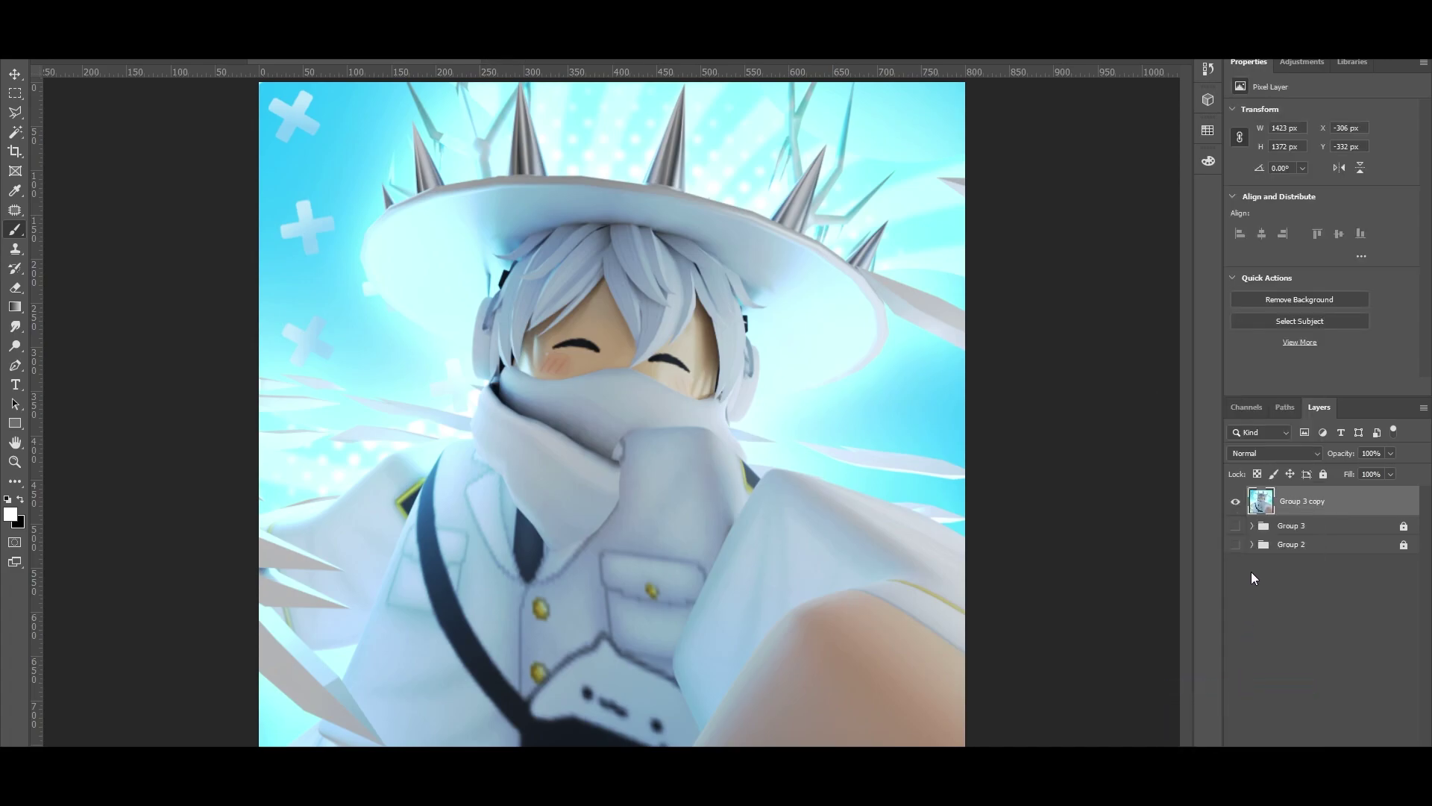
# Select the full 800 x 800 px canvas with the Rectangular Marquee and copy that area of the merged image to a new layer
pyautogui.click(15, 92)
pyautogui.hotkey('ctrl', '-')
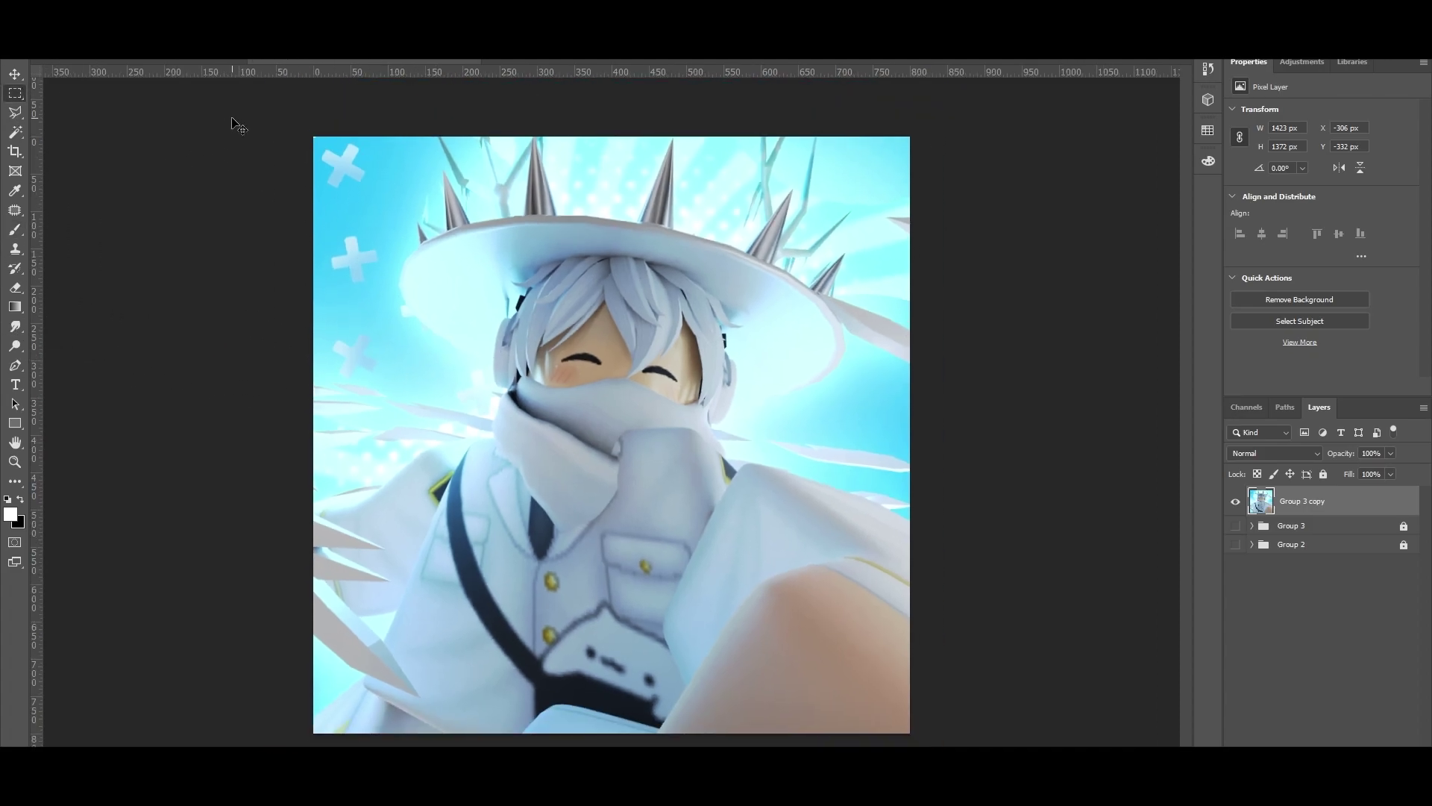
pyautogui.moveTo(288, 118); pyautogui.dragTo(1085, 701)
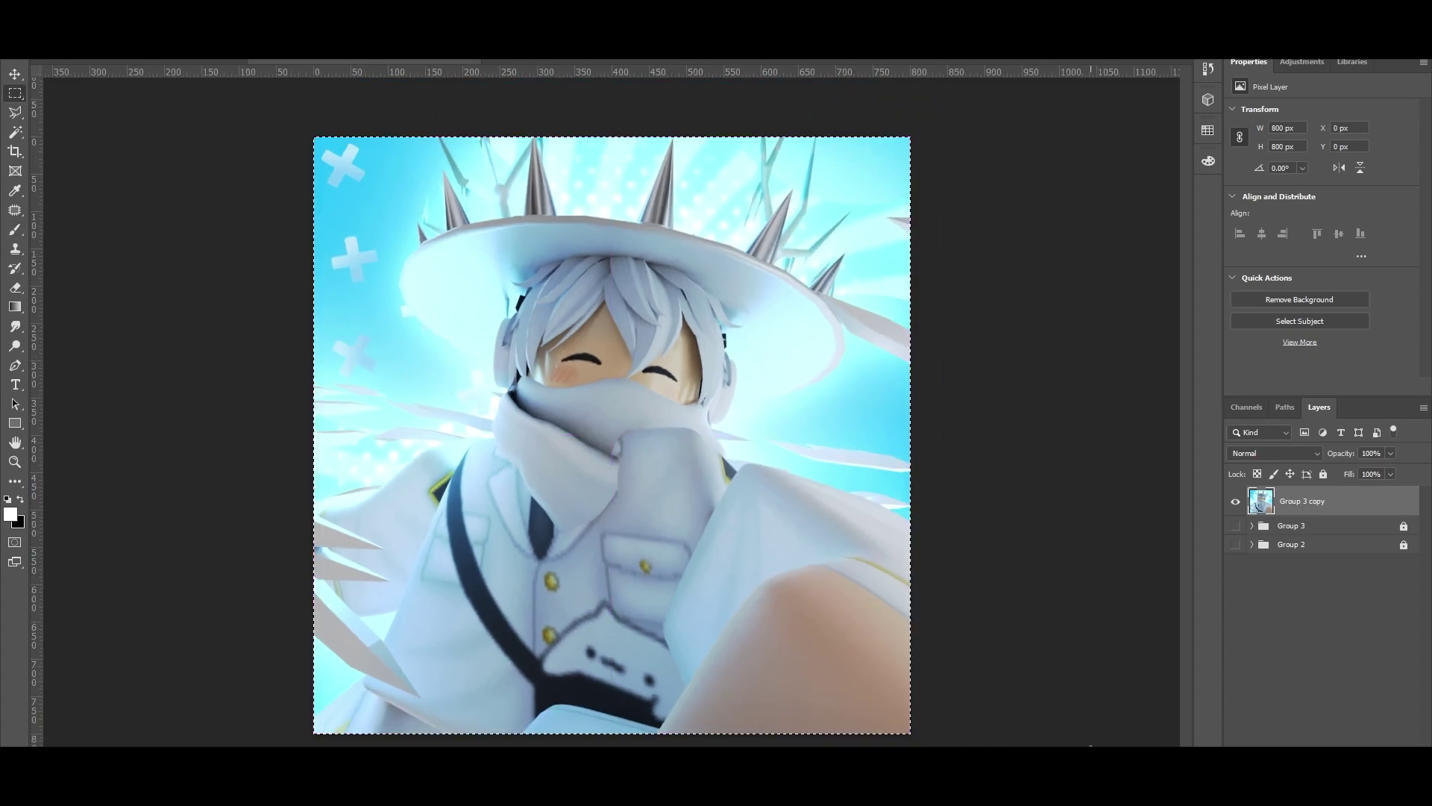
pyautogui.rightClick(28, 99)
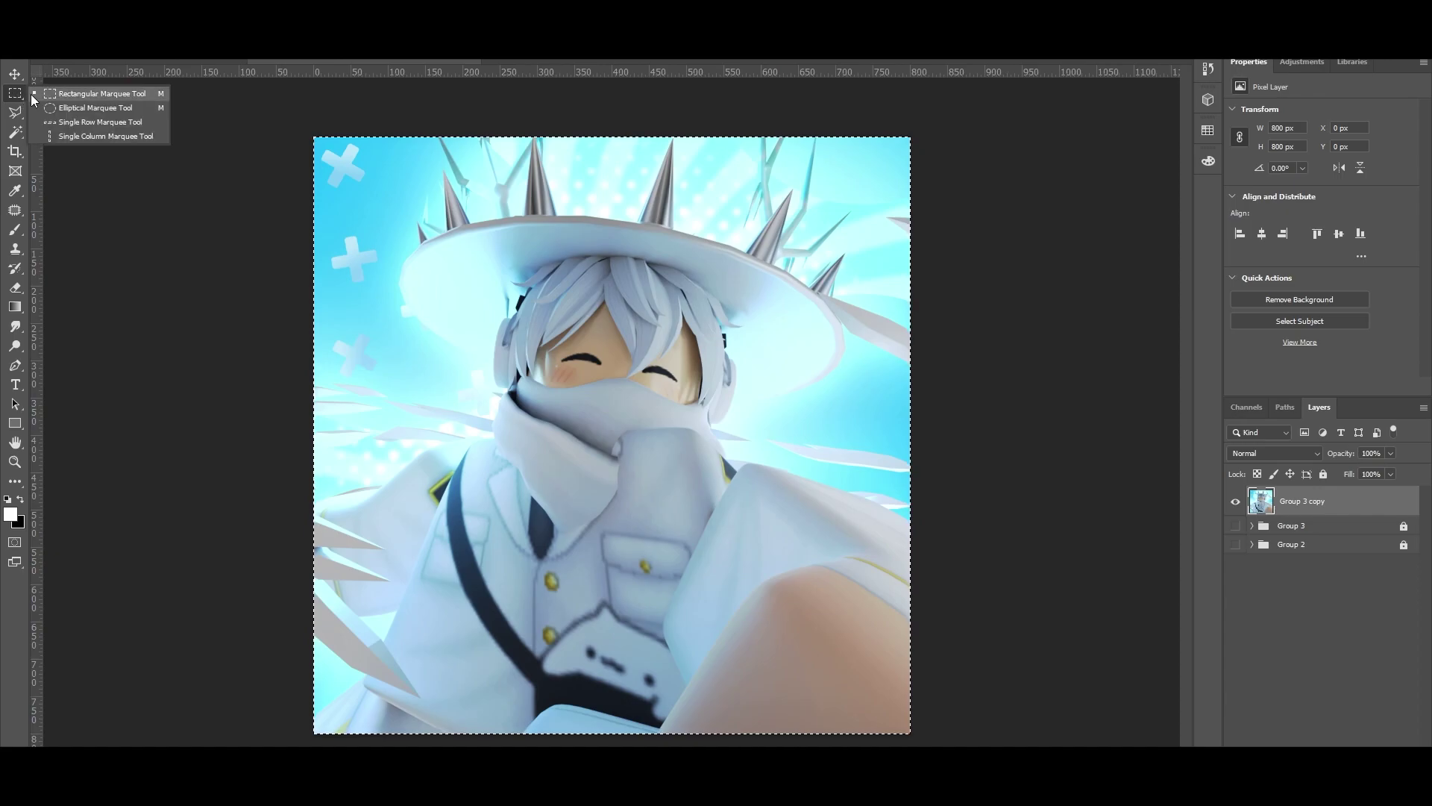
pyautogui.click(38, 98)
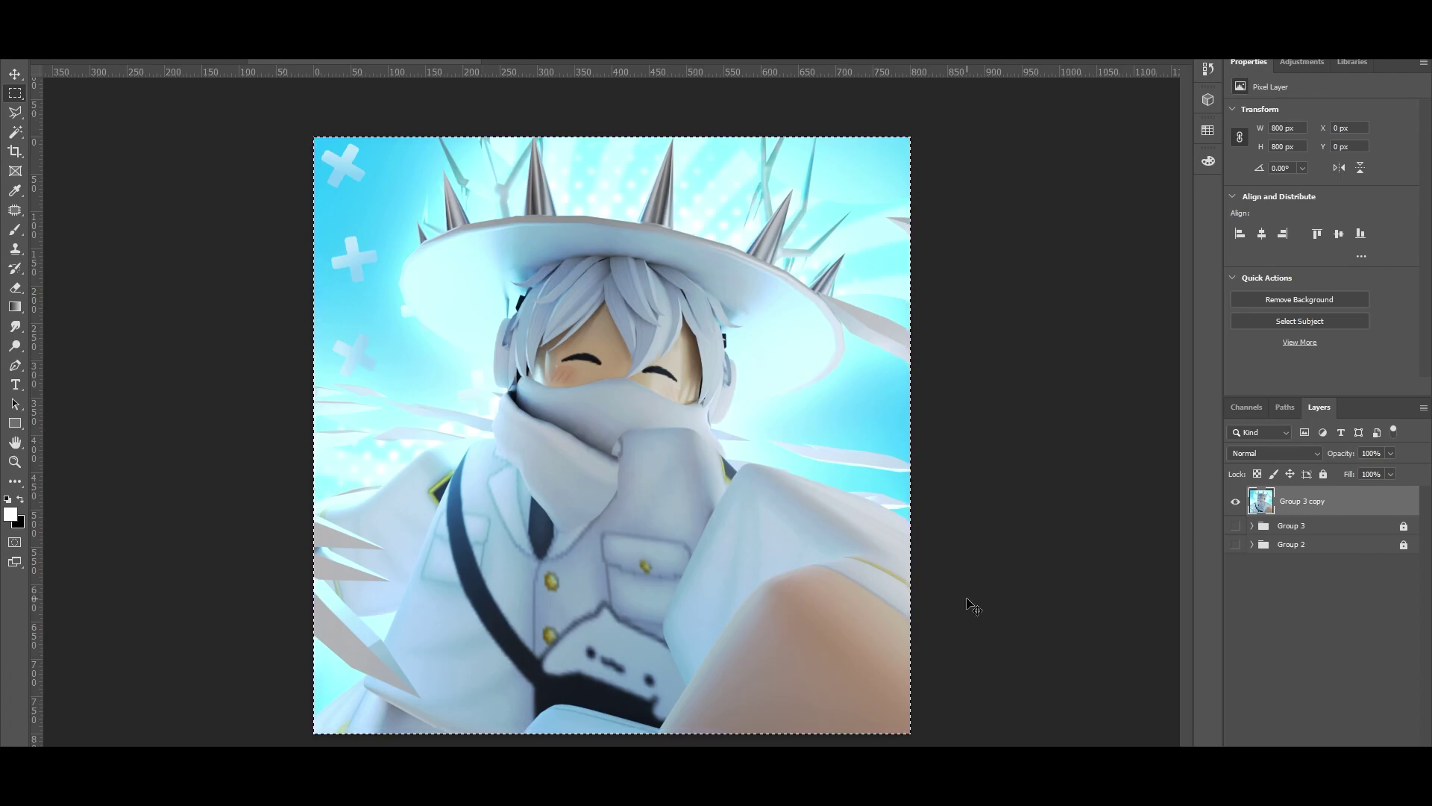
pyautogui.hotkey('ctrl', 'j')
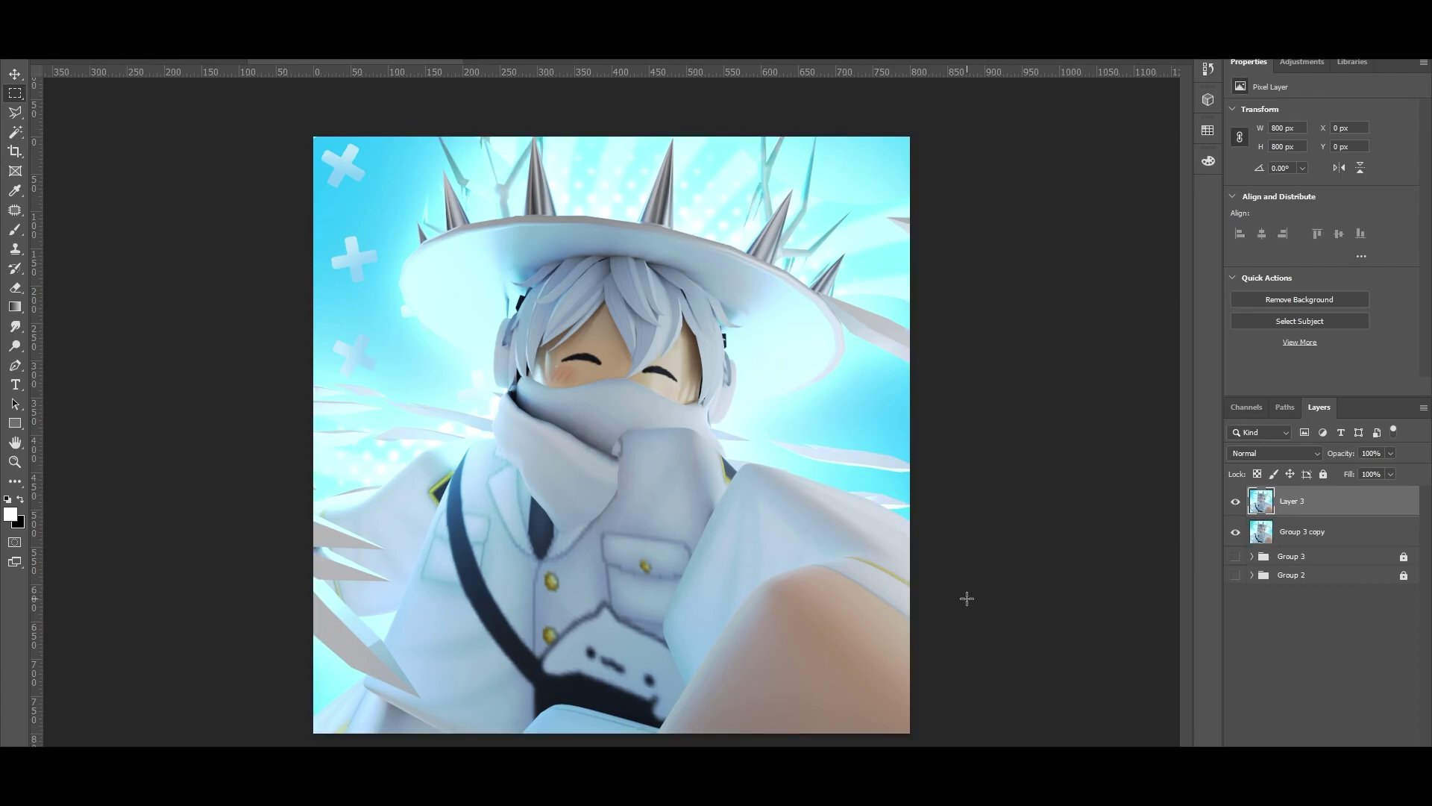
# Hide the merged Group 3 copy and place it in its own group, leaving the cropped Layer 3 visible and selected
pyautogui.click(1237, 534)
pyautogui.click(1282, 536)
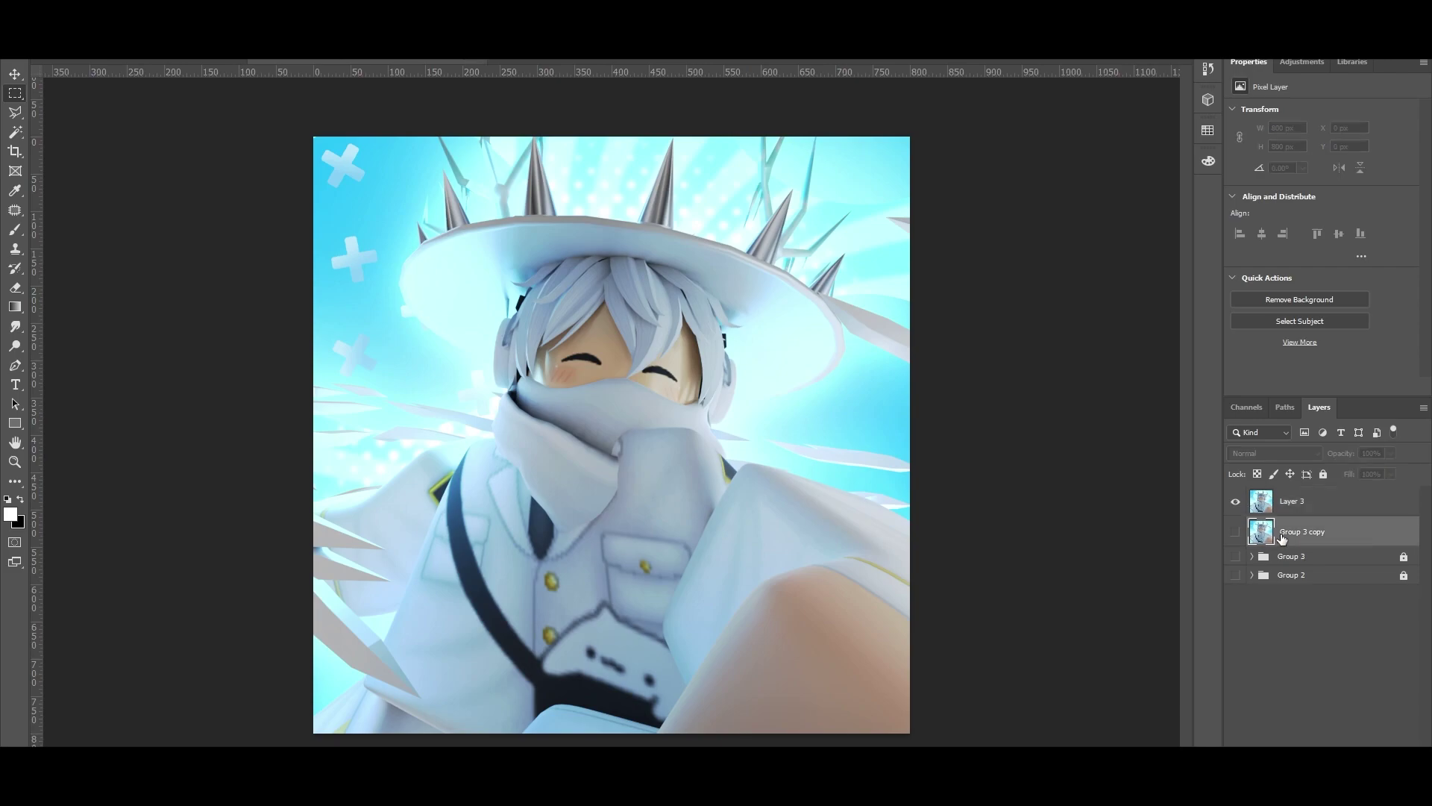
pyautogui.hotkey('ctrl', 'g')
pyautogui.click(1251, 526)
pyautogui.click(1251, 525)
pyautogui.click(1252, 526)
pyautogui.click(1236, 526)
pyautogui.click(1236, 501)
pyautogui.click(1236, 501)
pyautogui.click(1294, 506)
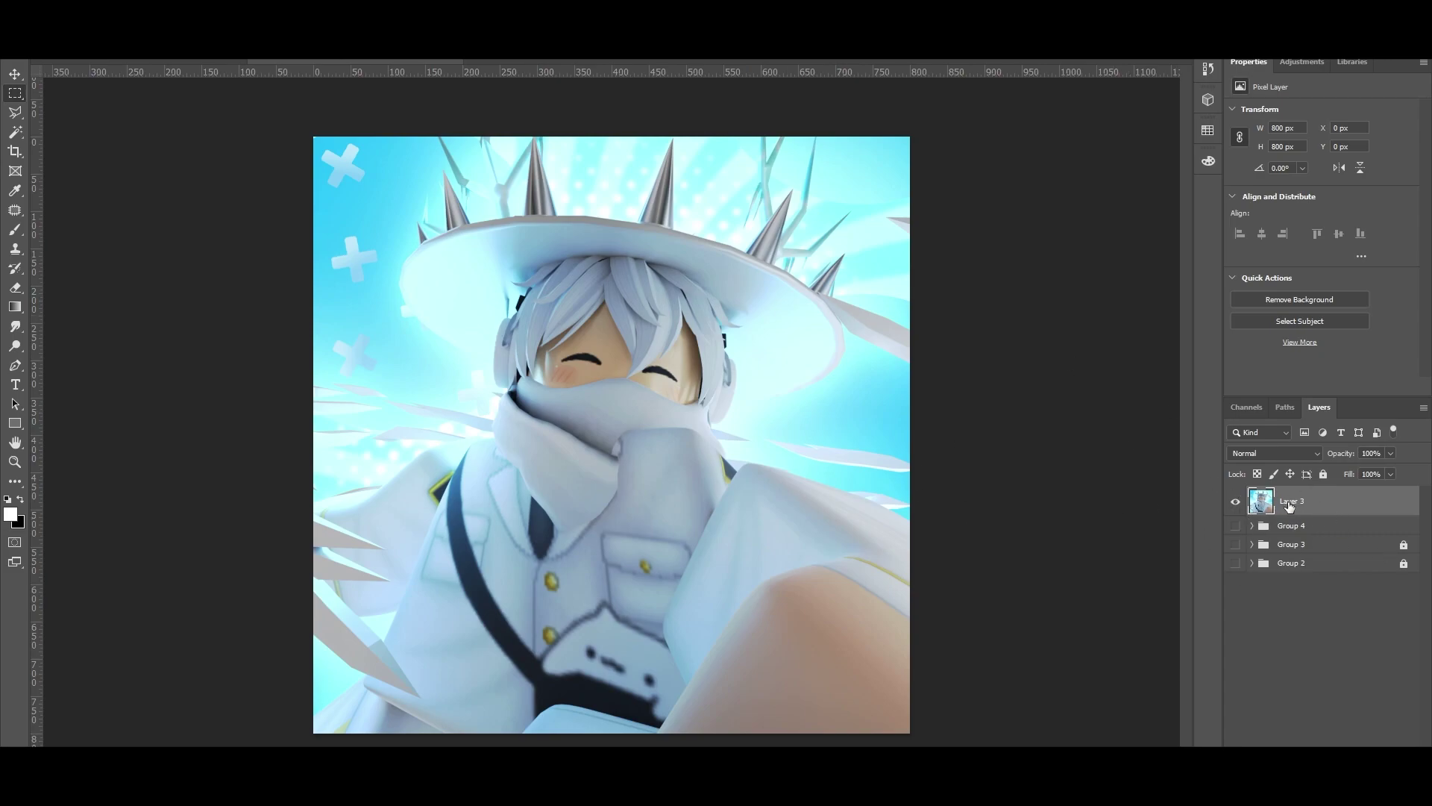
# Open the Camera Raw Filter on Layer 3 with a side-by-side before and after comparison
pyautogui.click(205, 8)
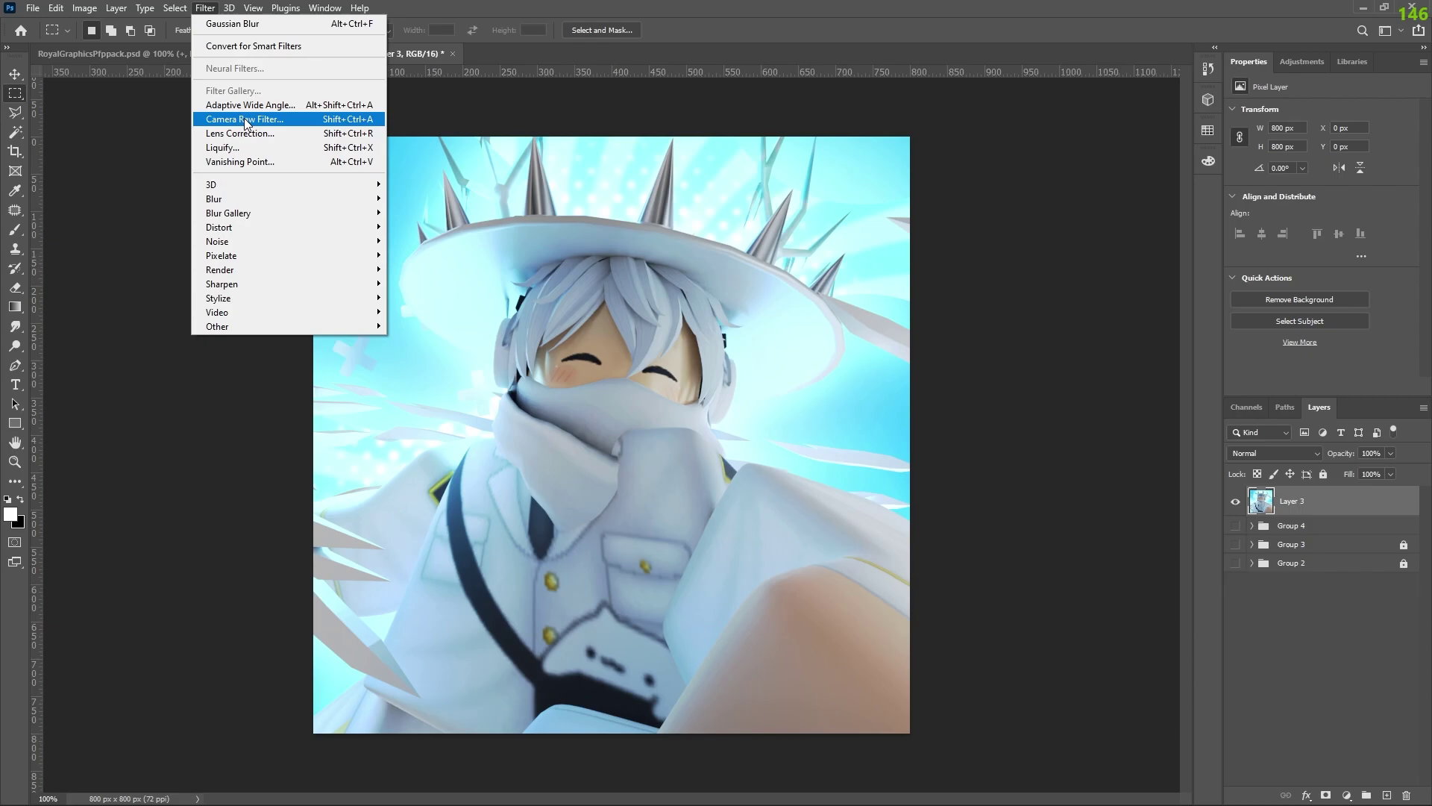
pyautogui.click(246, 121)
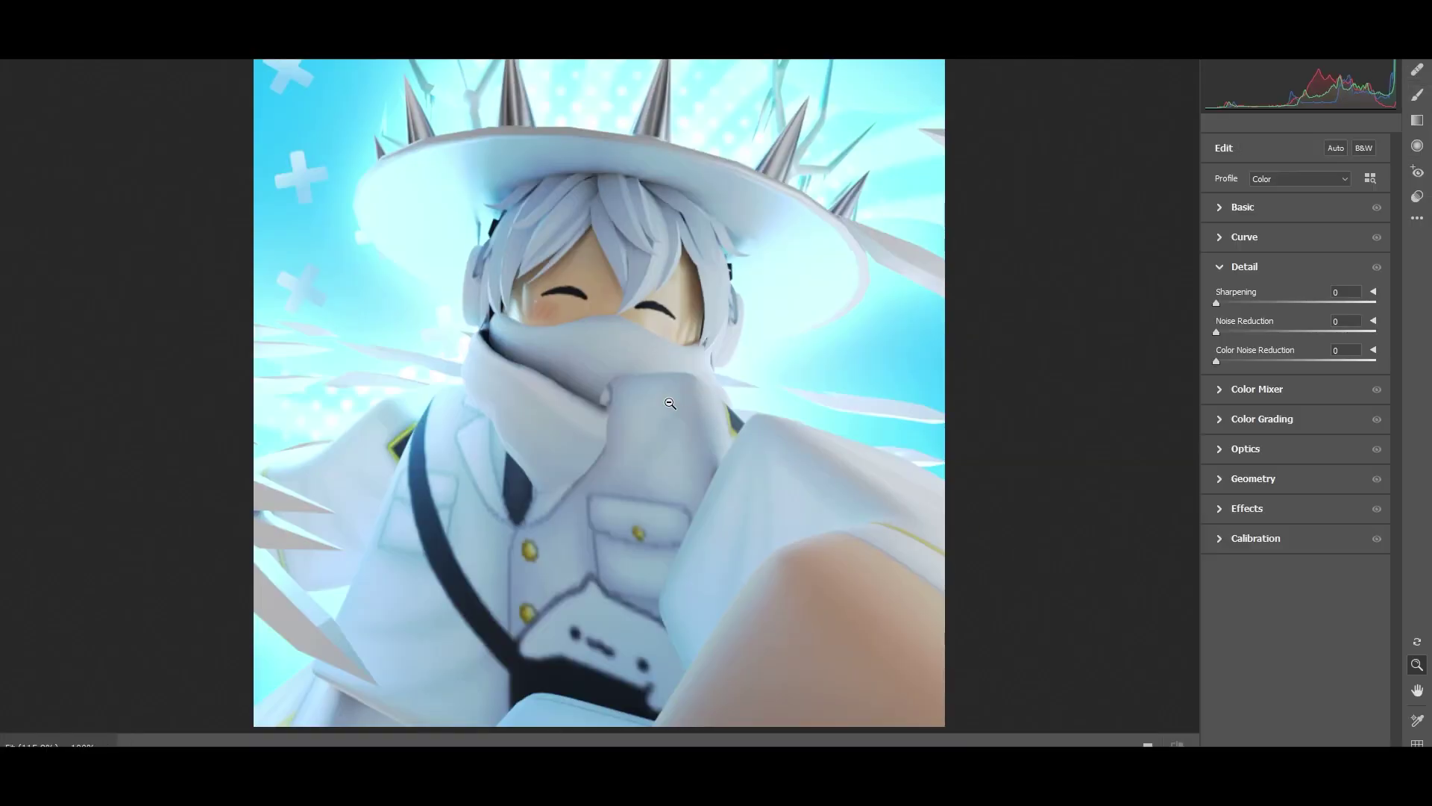
pyautogui.press('q')
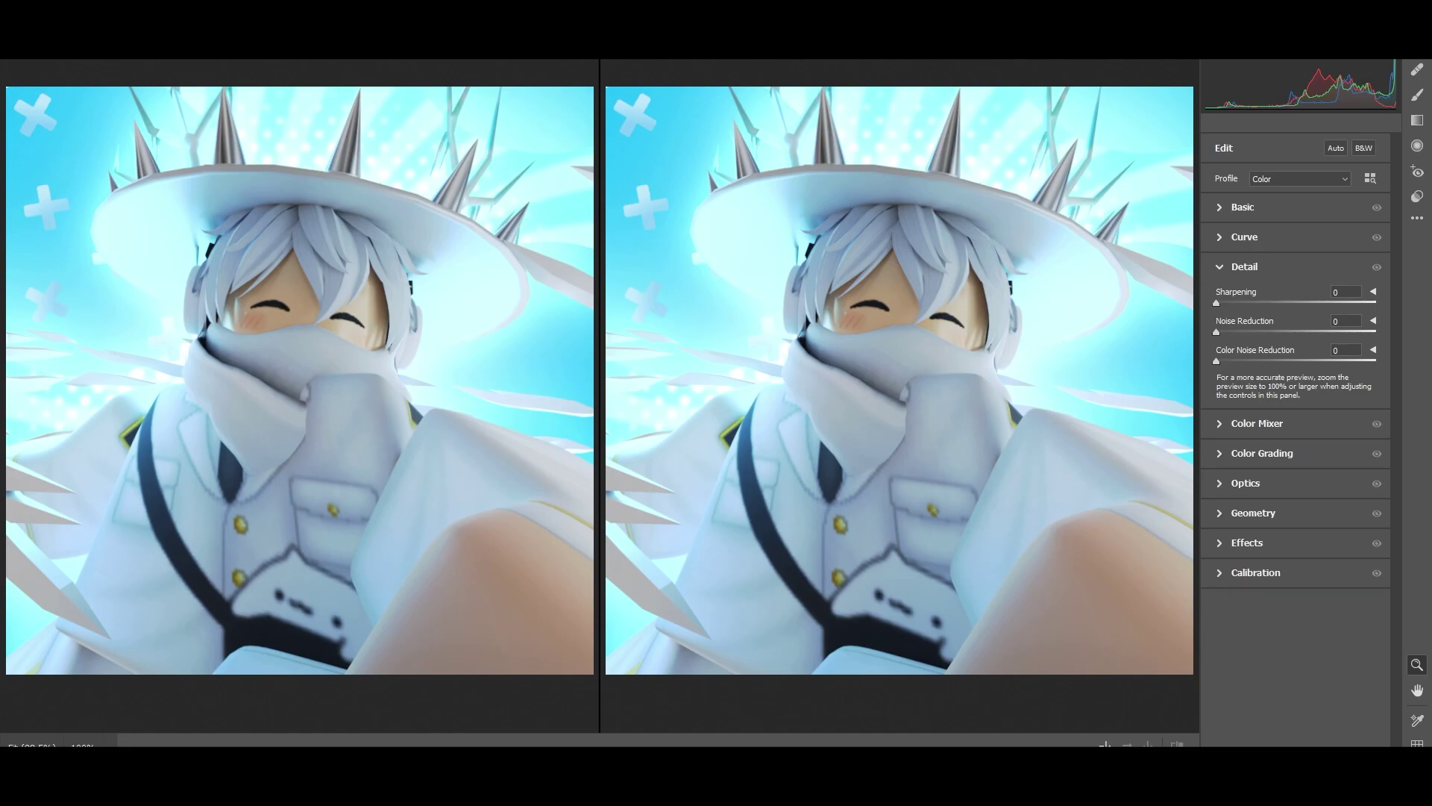
# Set the basic tone adjustments to Exposure +0.20, Contrast +28, Highlights -35, Shadows -11 and Whites +15
pyautogui.click(1256, 208)
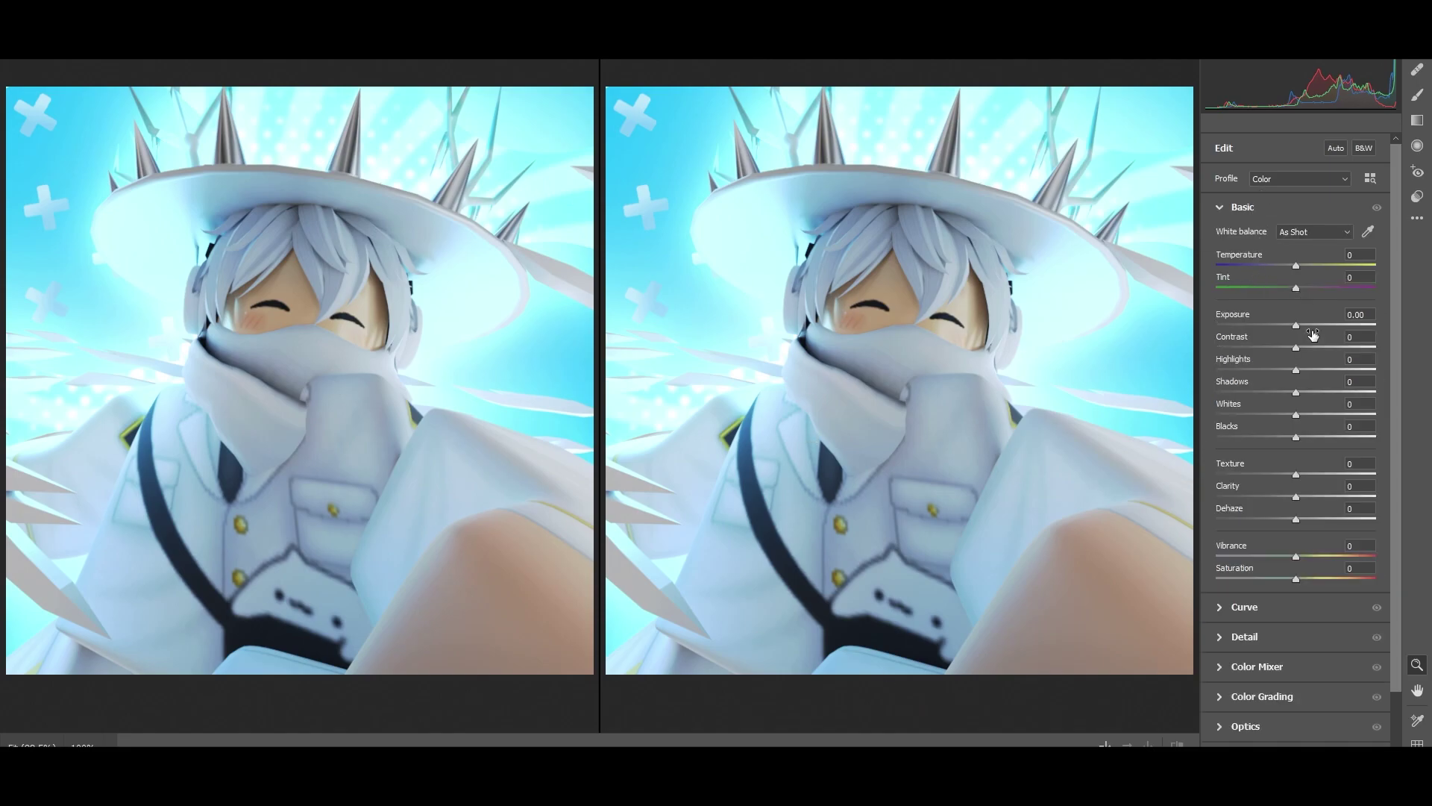
pyautogui.moveTo(1298, 326); pyautogui.dragTo(1299, 326)
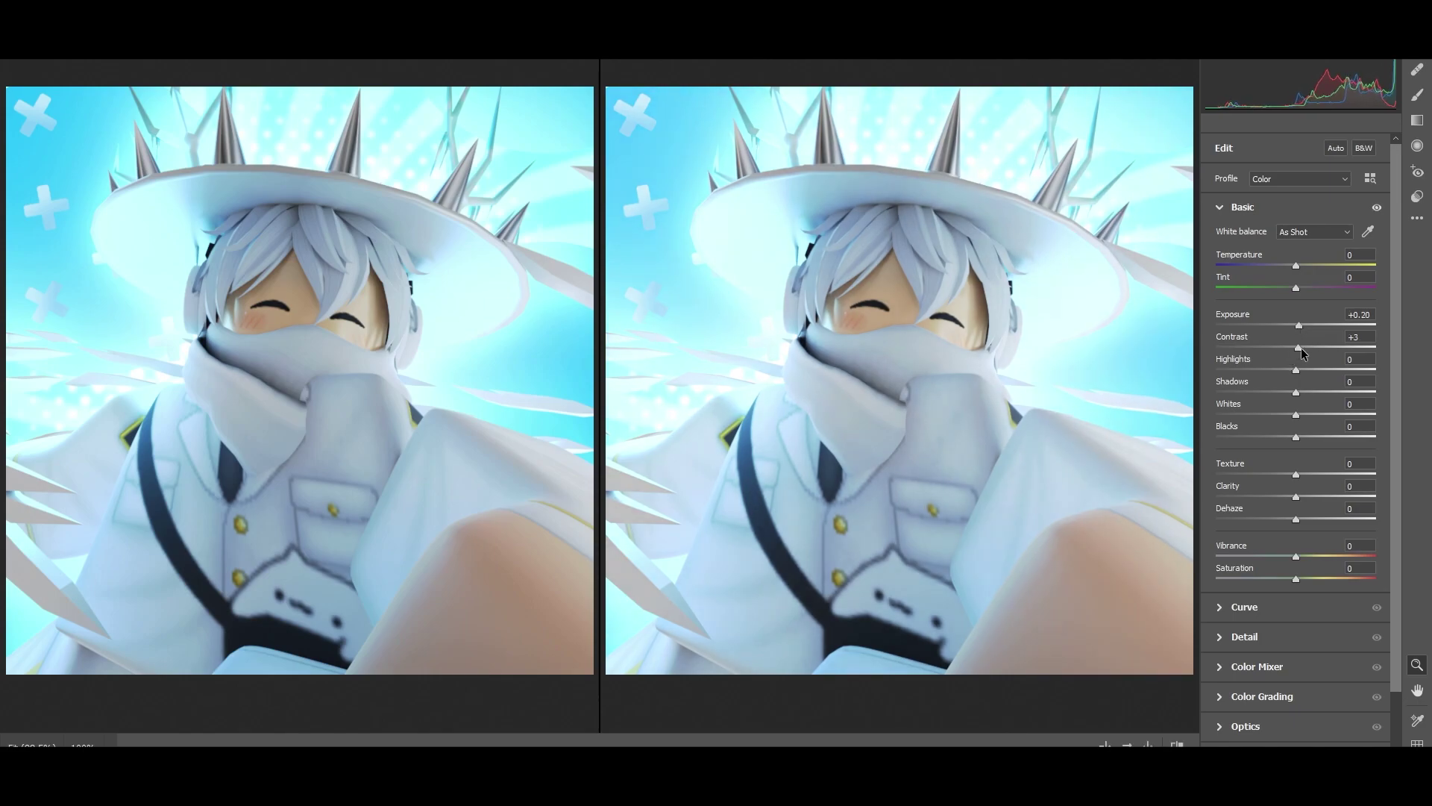
pyautogui.moveTo(1310, 348); pyautogui.dragTo(1268, 371)
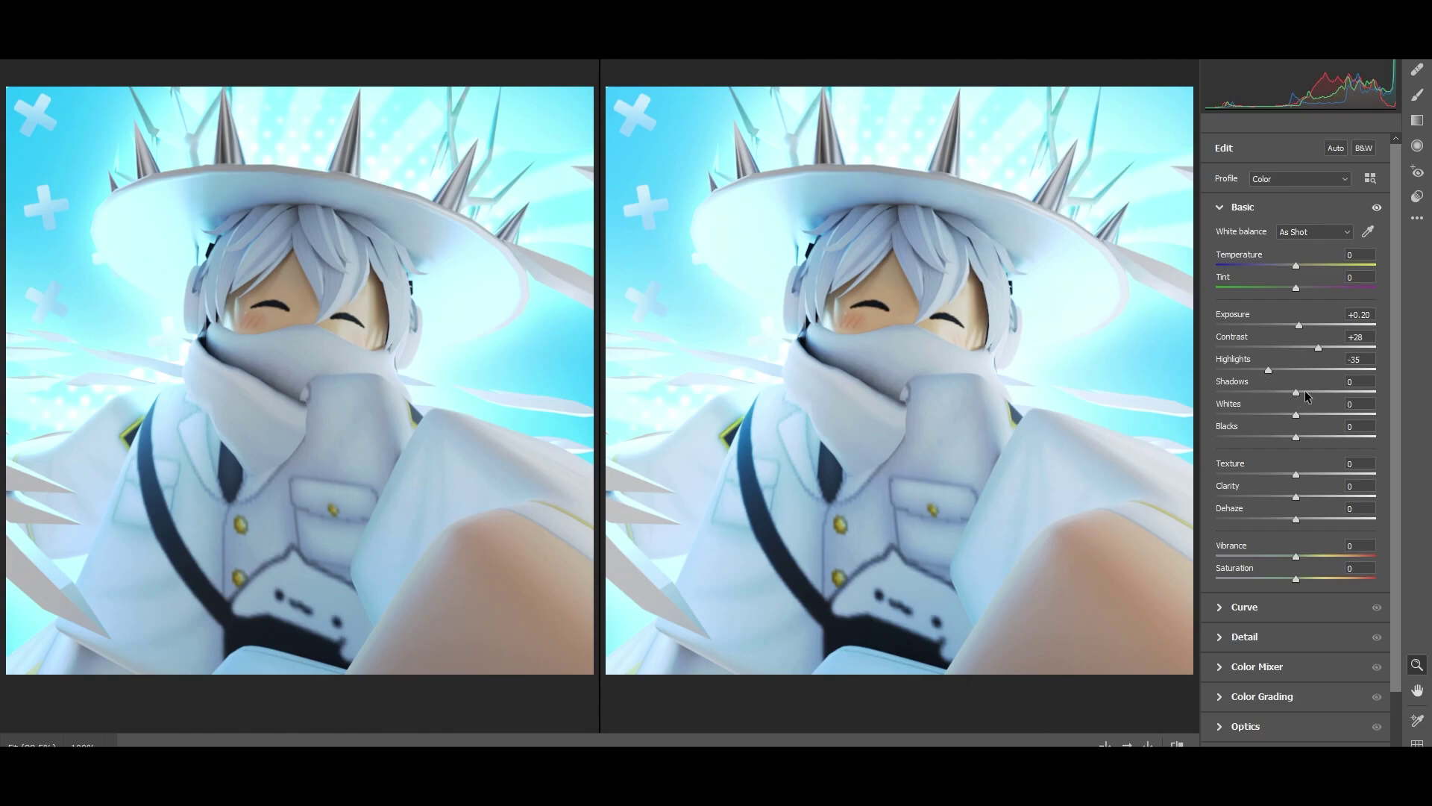
pyautogui.moveTo(1296, 395)
pyautogui.mouseDown()
pyautogui.moveTo(1275, 399)
pyautogui.moveTo(1287, 400)
pyautogui.mouseUp()
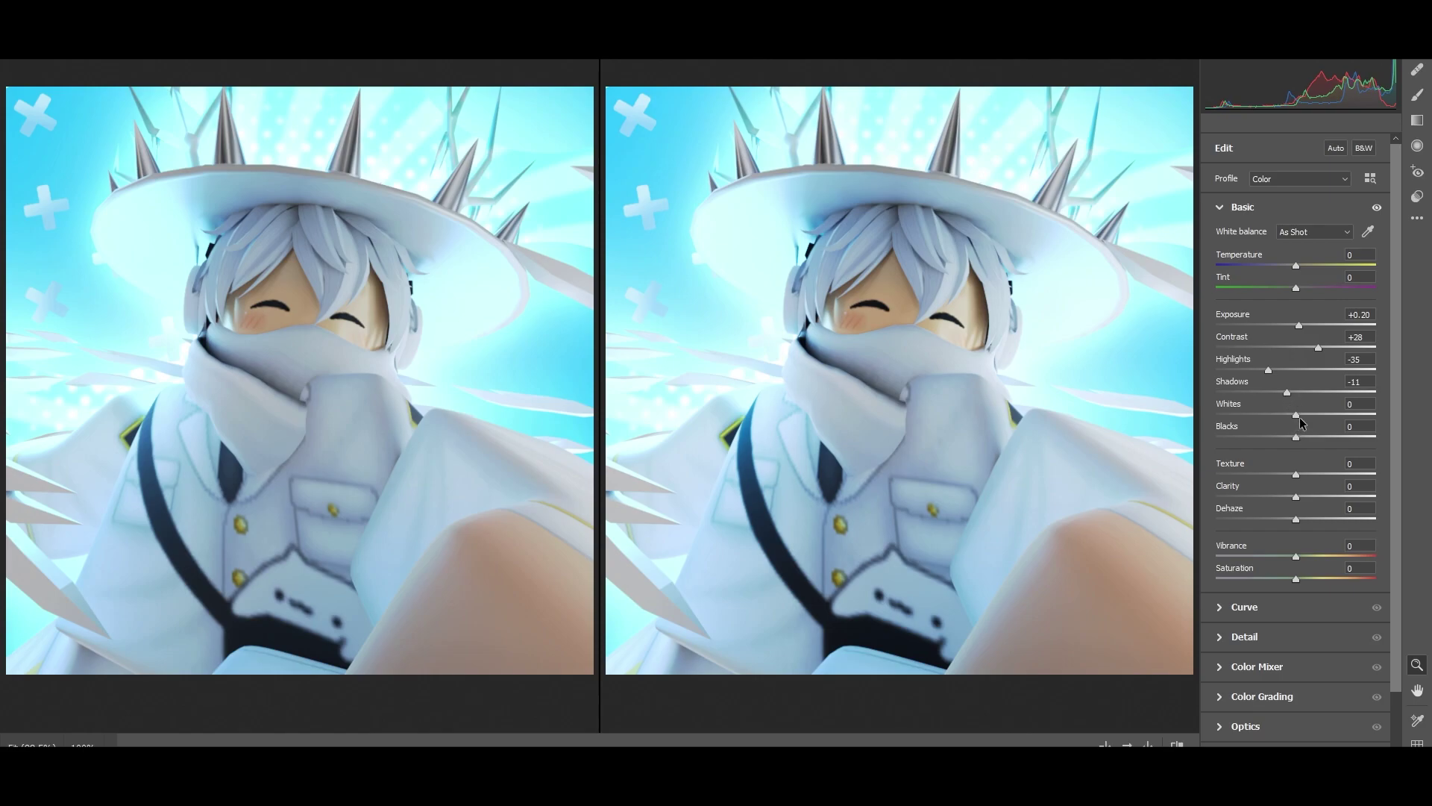
pyautogui.moveTo(1303, 418); pyautogui.dragTo(1308, 420)
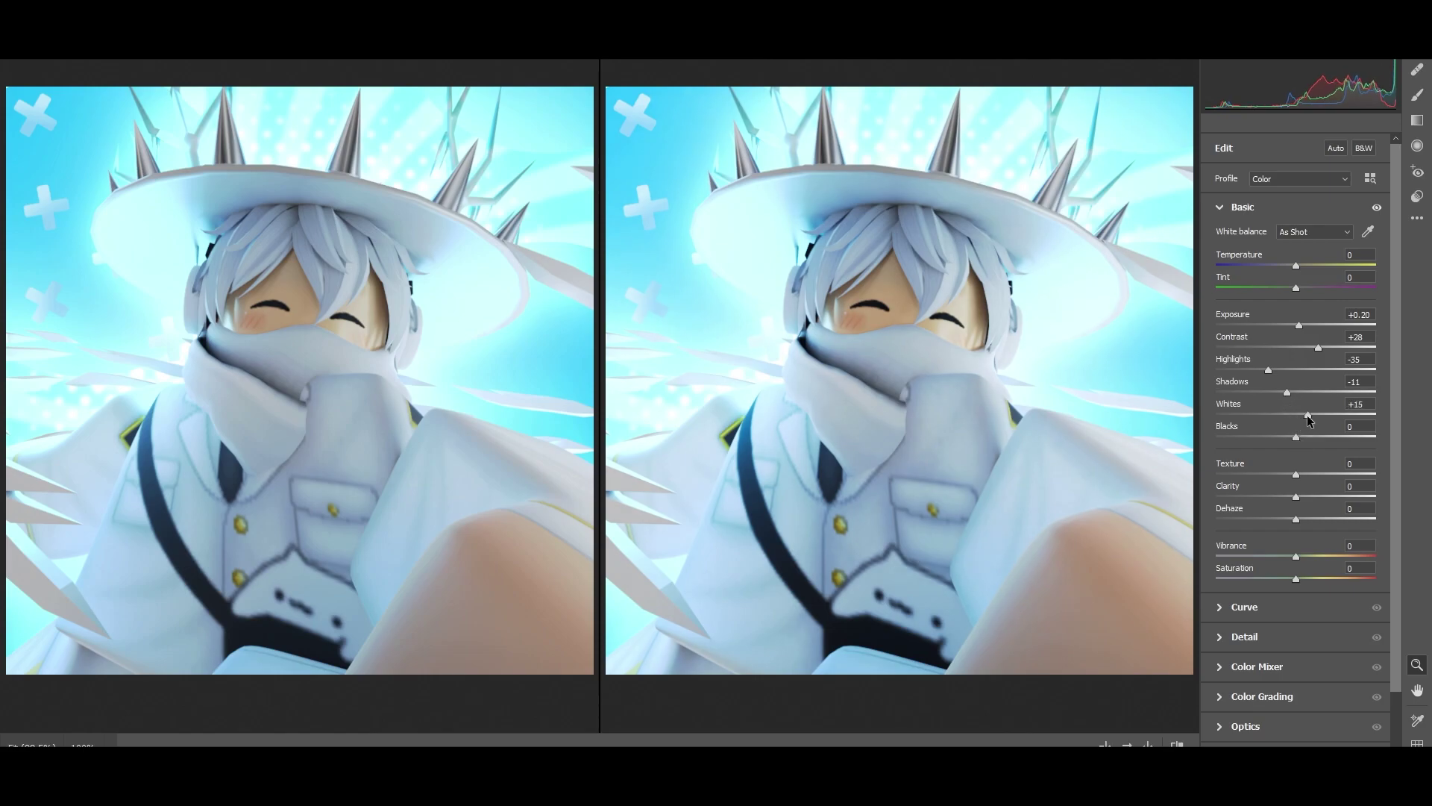
# Set Clarity to +14, Contrast to -11 and Saturation to +16 in the basic adjustments
pyautogui.click(1310, 495)
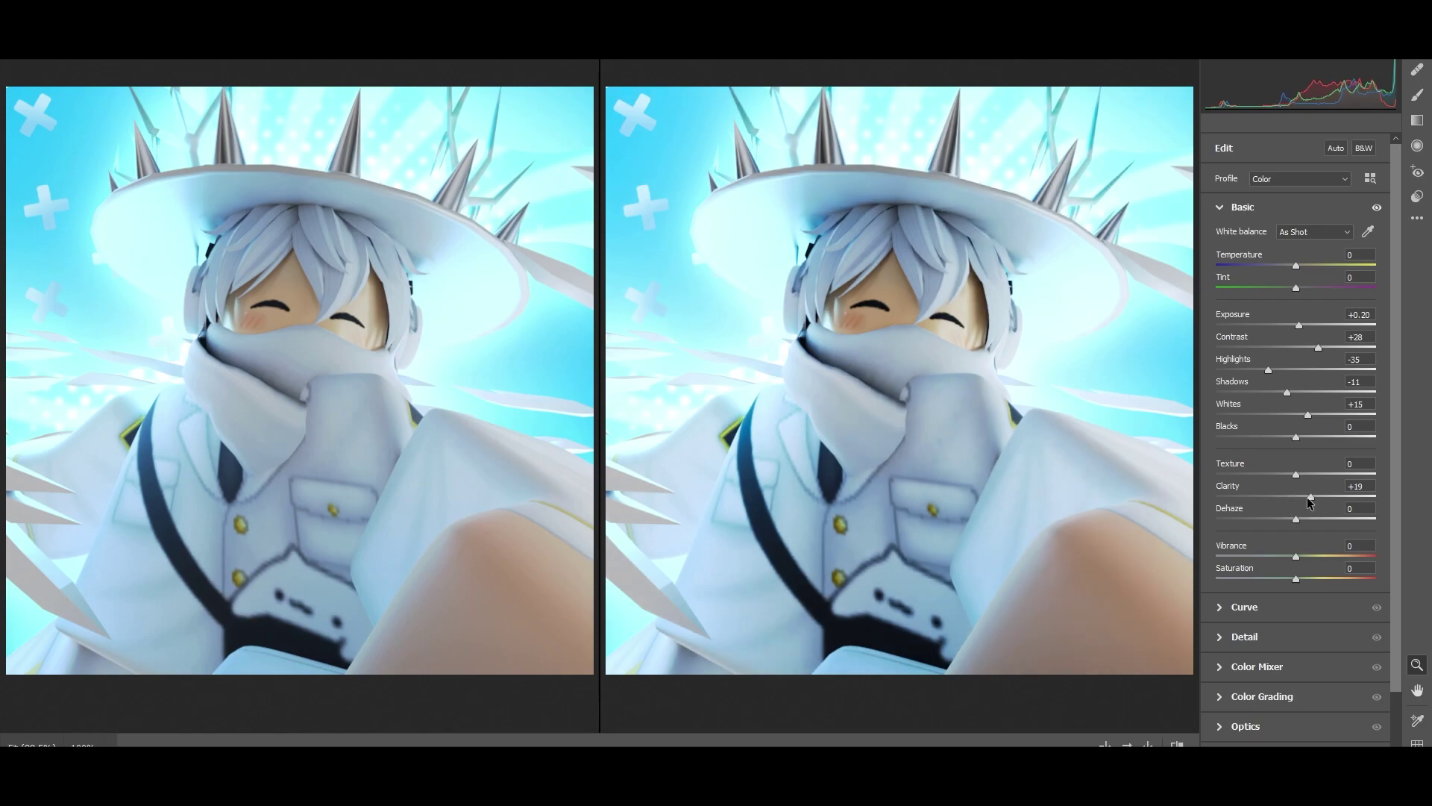
pyautogui.moveTo(1307, 501); pyautogui.dragTo(1308, 504)
pyautogui.click(1310, 348)
pyautogui.moveTo(1310, 347)
pyautogui.mouseDown()
pyautogui.moveTo(1282, 349)
pyautogui.moveTo(1289, 360)
pyautogui.mouseUp()
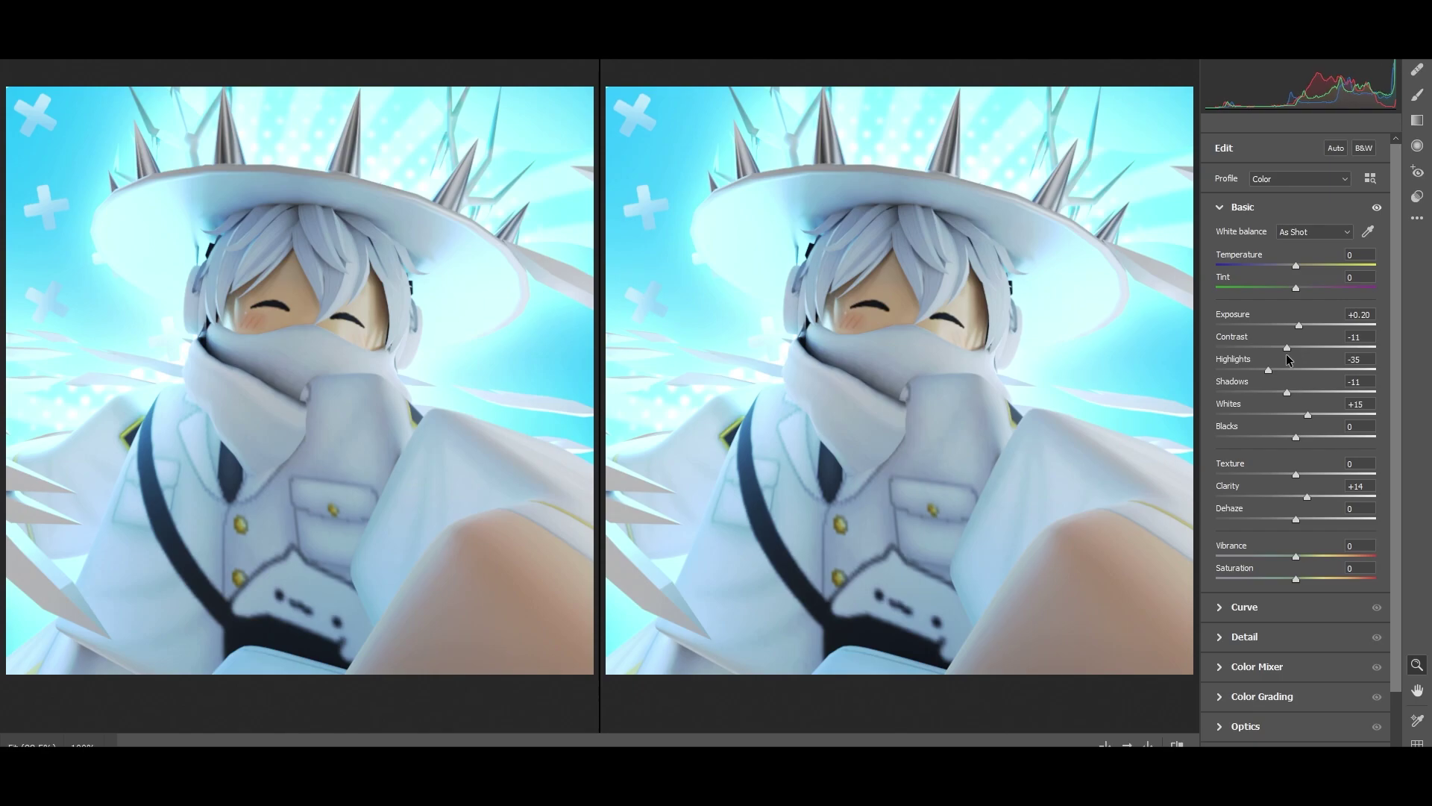
pyautogui.click(1313, 579)
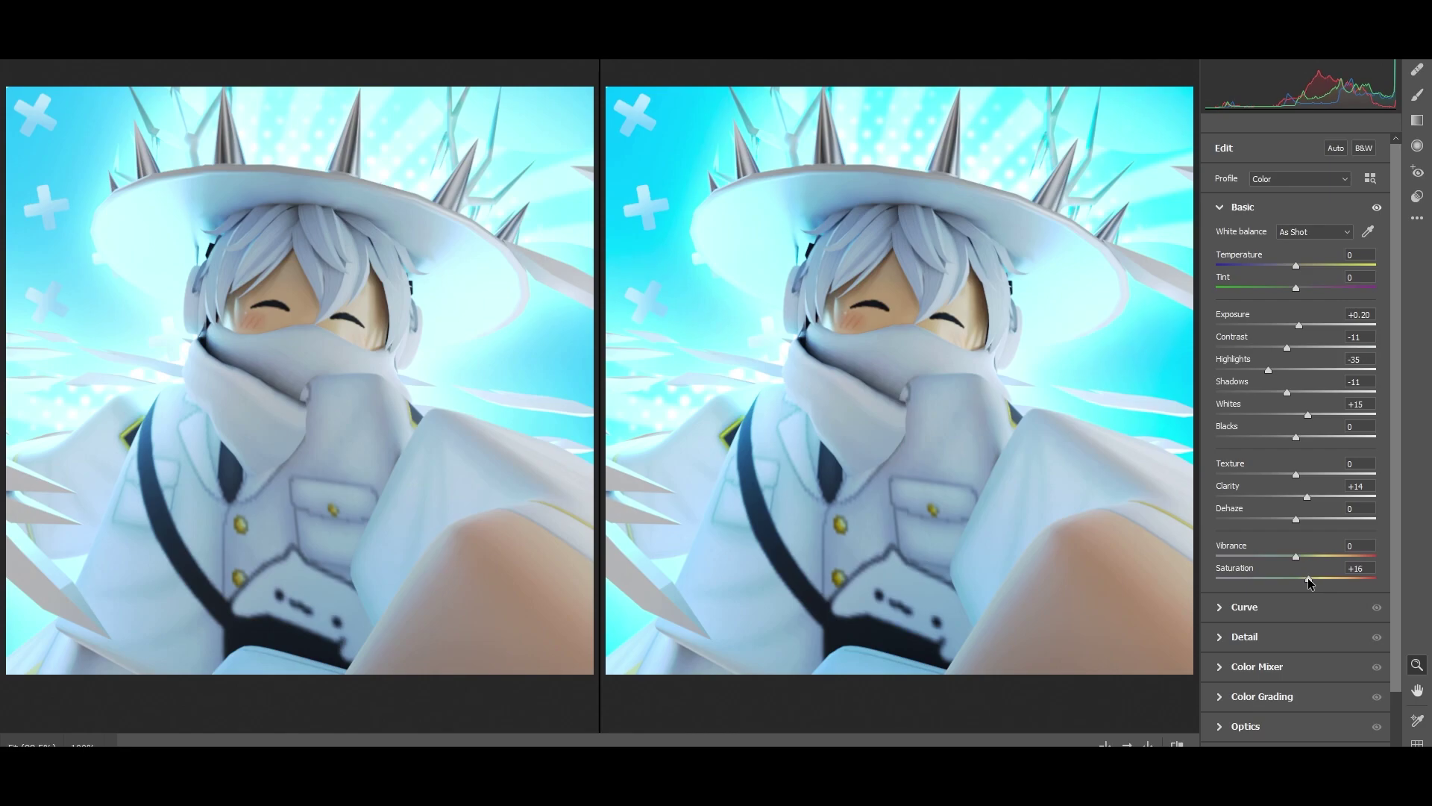
# Add a point to the lower part of the tone curve at input 57, output 56
pyautogui.click(1268, 615)
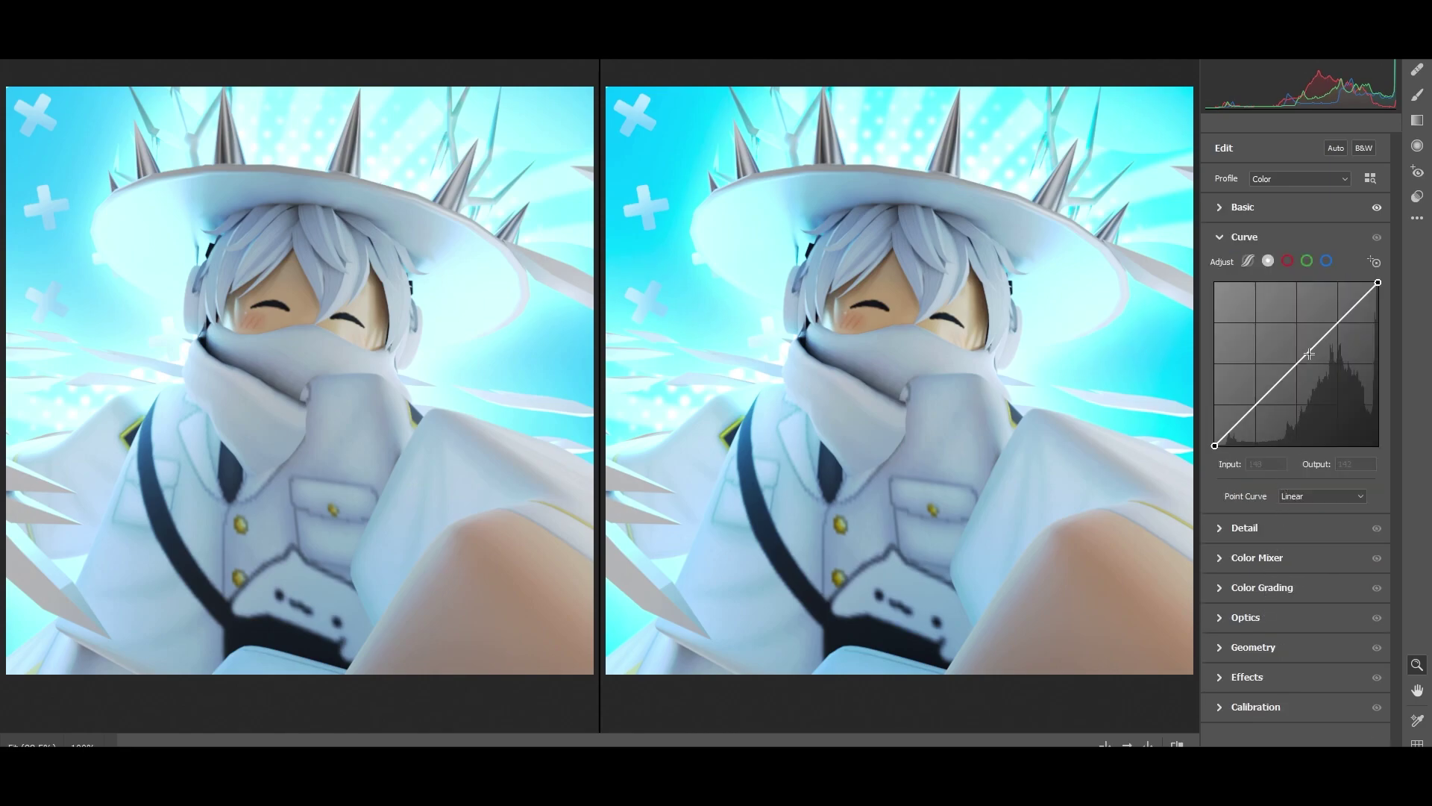
pyautogui.click(1249, 412)
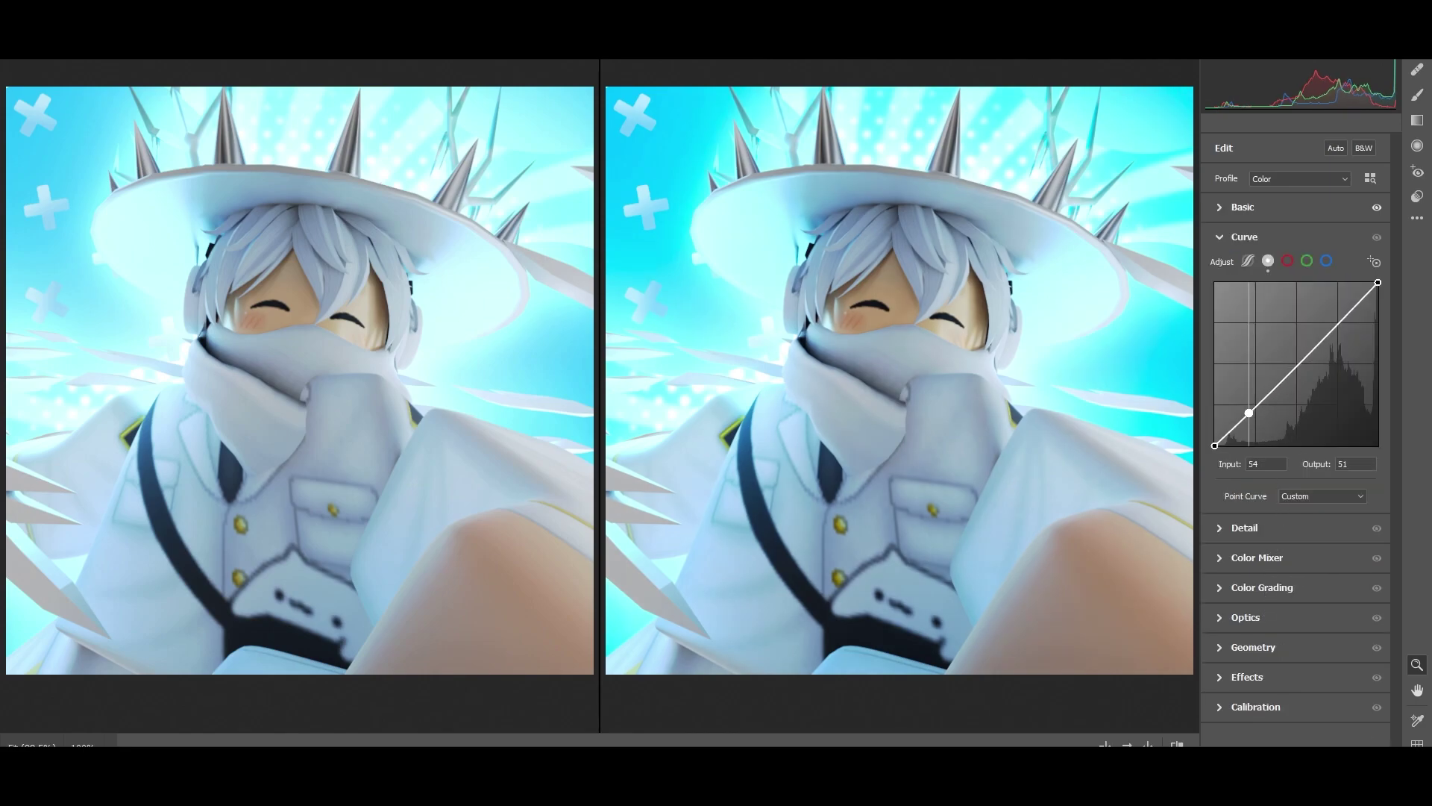
pyautogui.moveTo(1248, 413); pyautogui.dragTo(1252, 409)
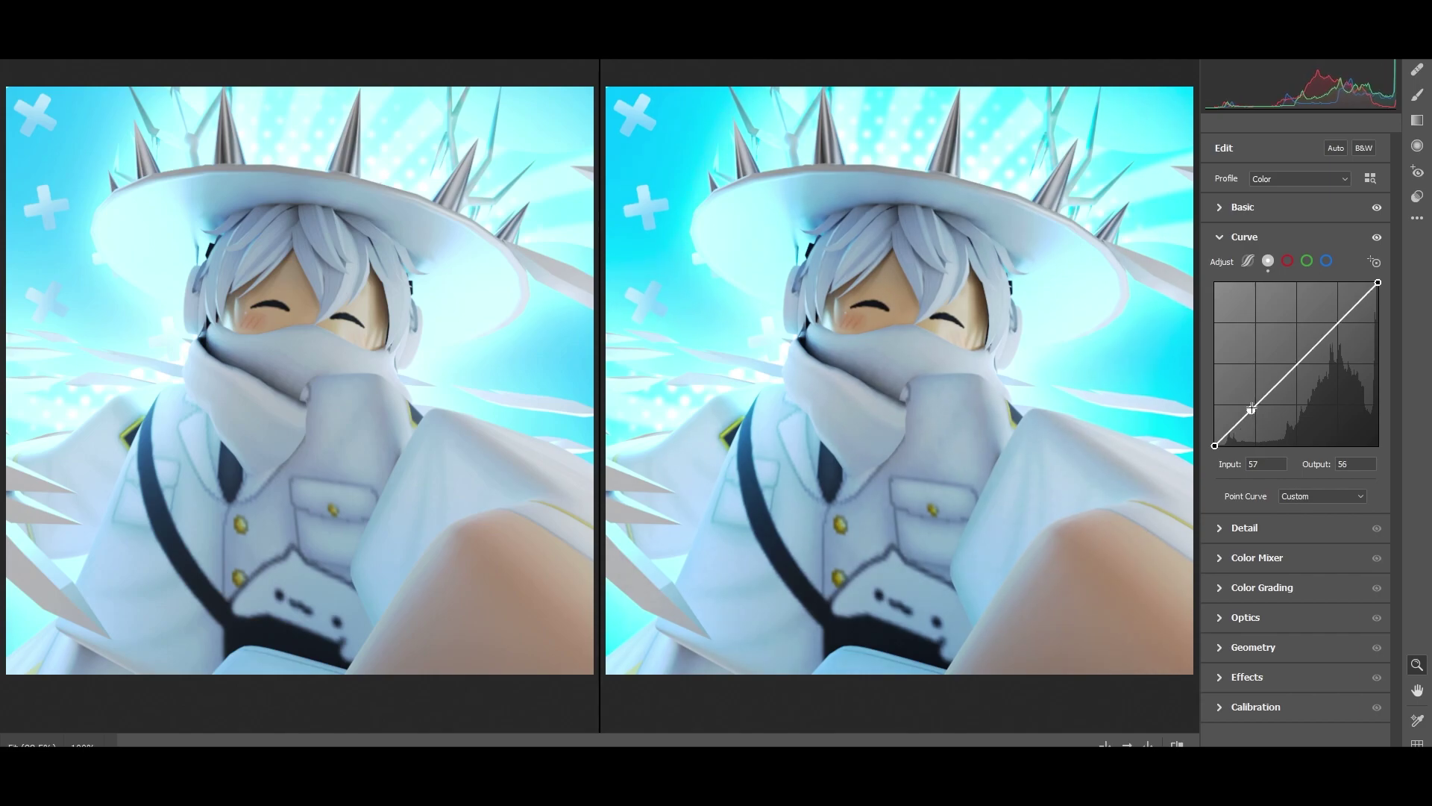
# Add a small amount of sharpening and noise reduction in the detail adjustments
pyautogui.click(1239, 528)
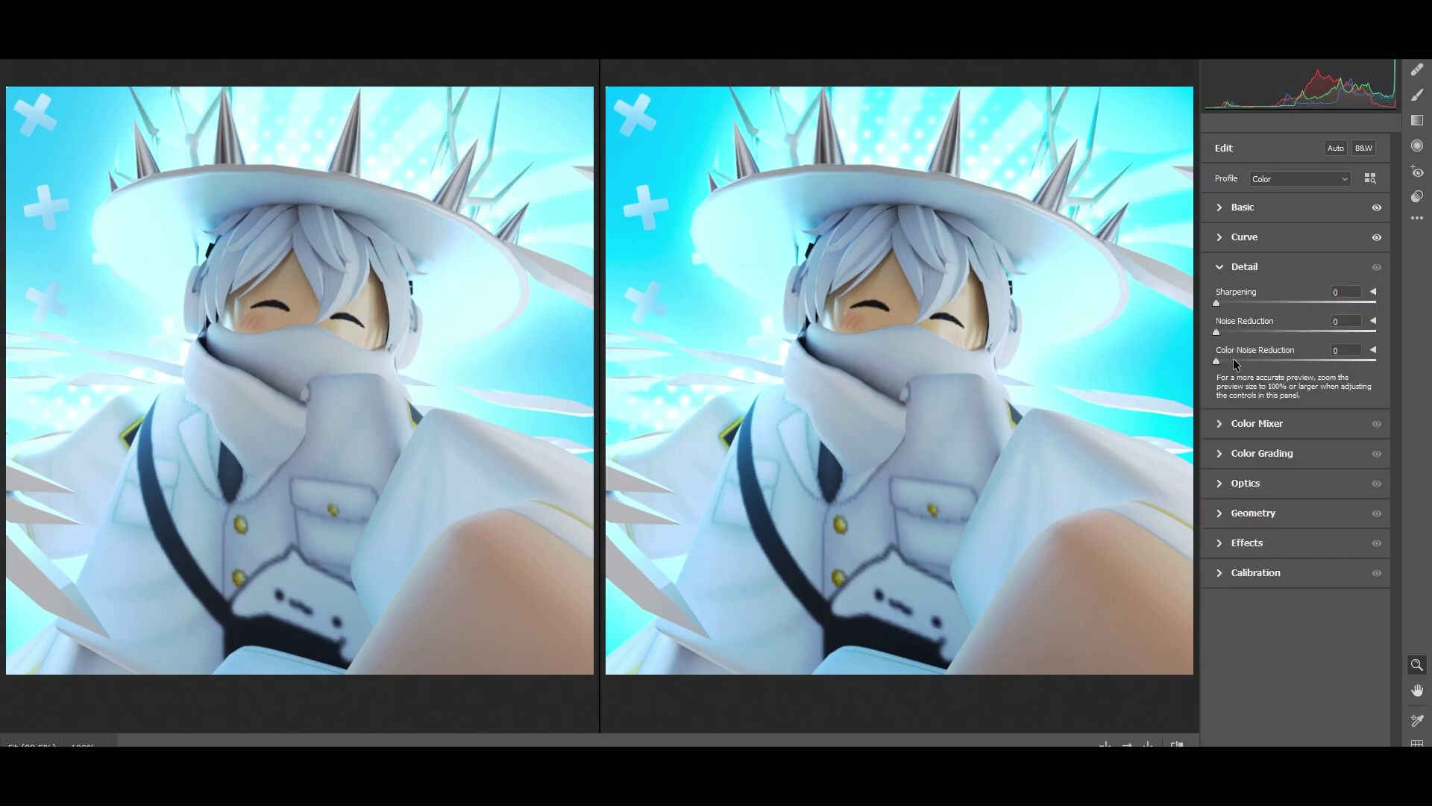
pyautogui.click(1231, 304)
pyautogui.click(1228, 333)
# Raise the saturation of the blues to +18 in the Color Mixer
pyautogui.click(1244, 424)
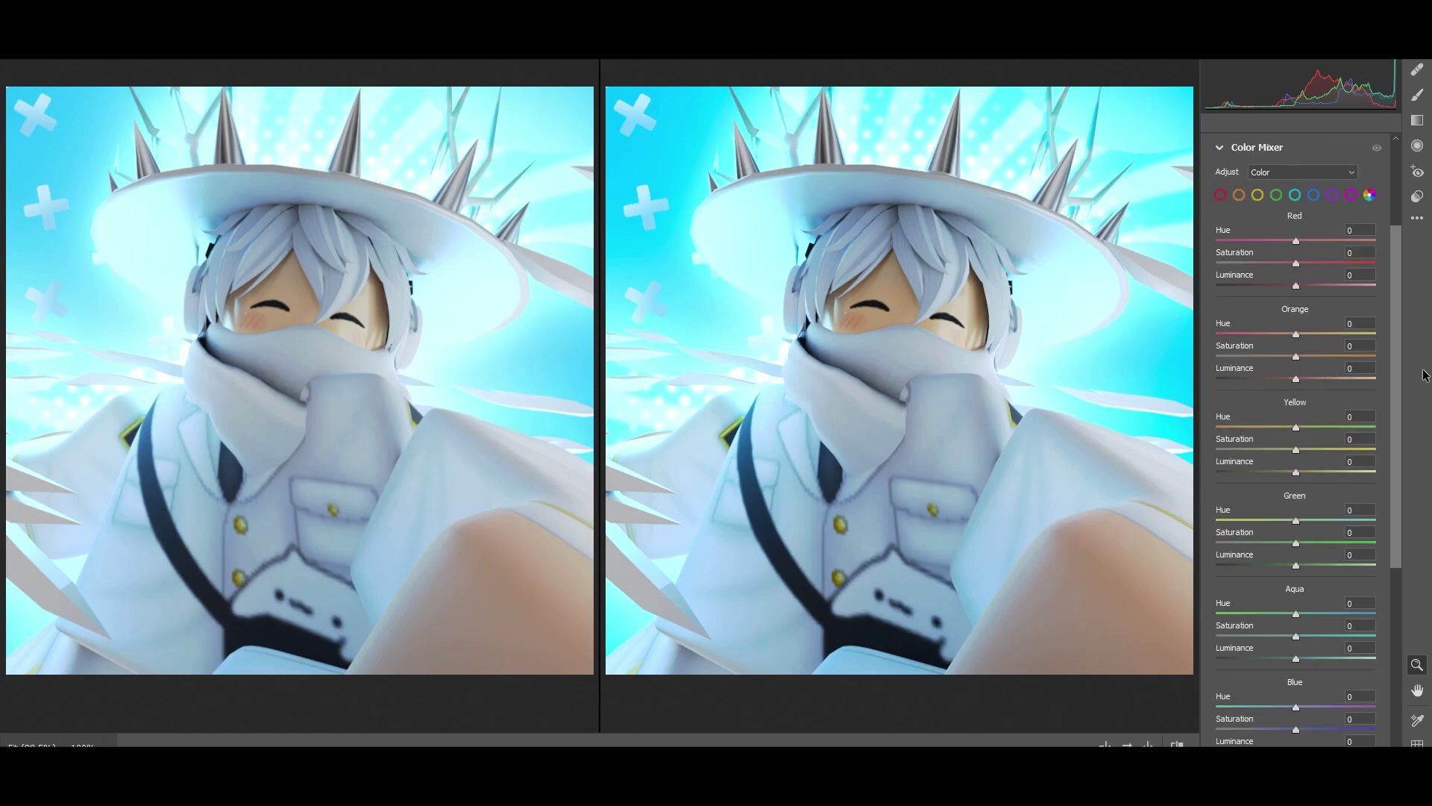
pyautogui.moveTo(1395, 380); pyautogui.dragTo(1394, 493)
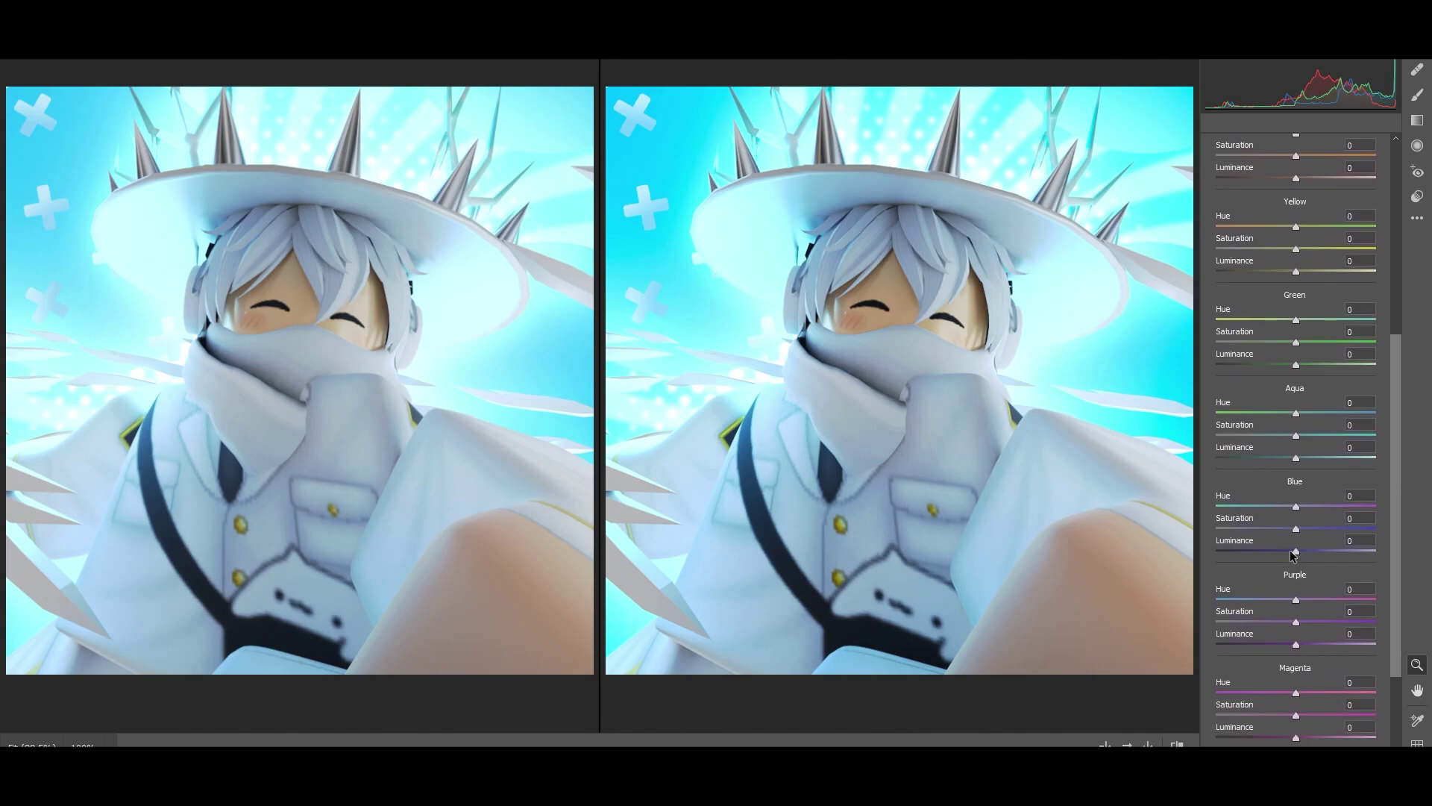
pyautogui.moveTo(1304, 531); pyautogui.dragTo(1311, 533)
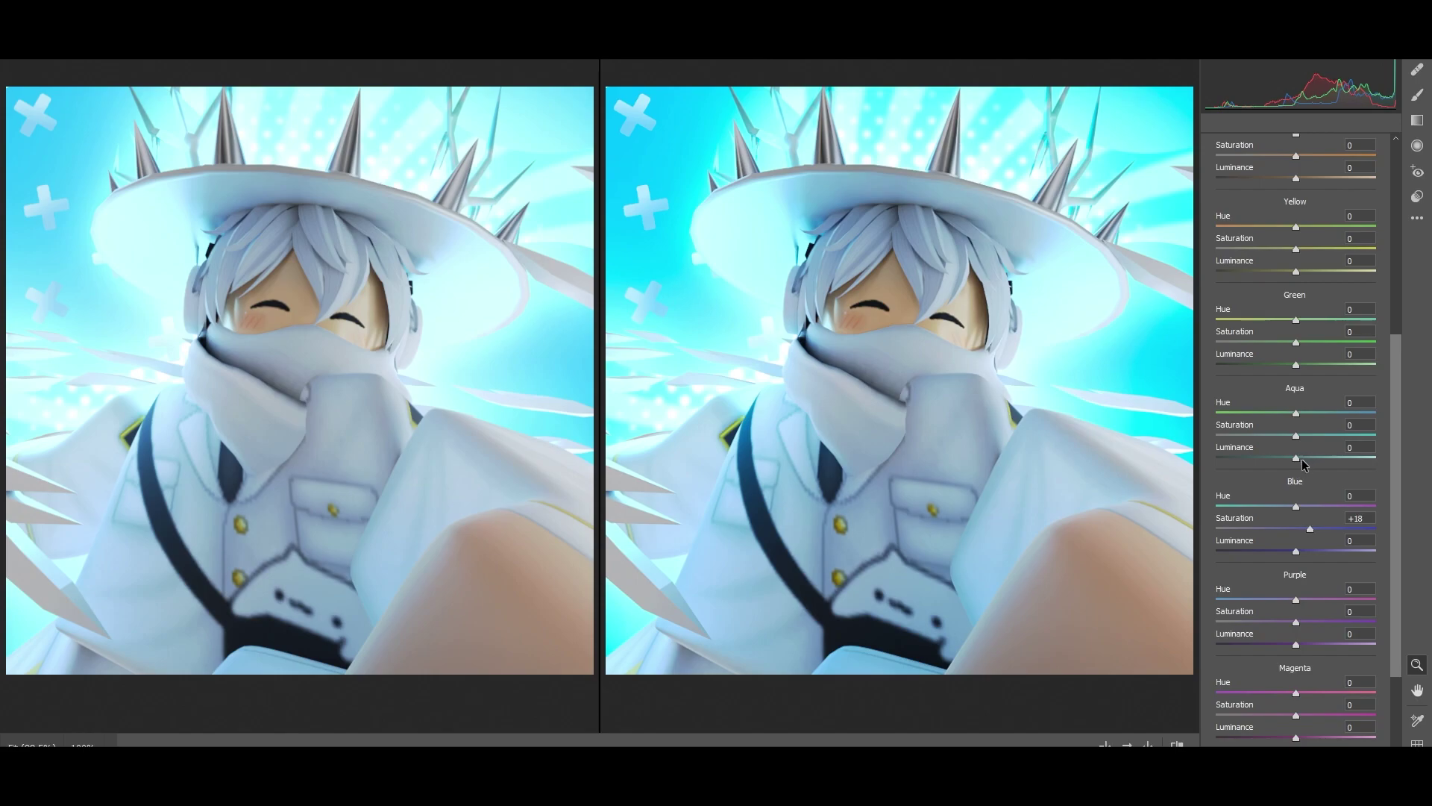
# In the Color Mixer, set Aqua Saturation to -17, Aqua Luminance to +17 and Yellow Saturation to +16
pyautogui.moveTo(1307, 462)
pyautogui.mouseDown()
pyautogui.moveTo(1359, 461)
pyautogui.moveTo(1308, 459)
pyautogui.mouseUp()
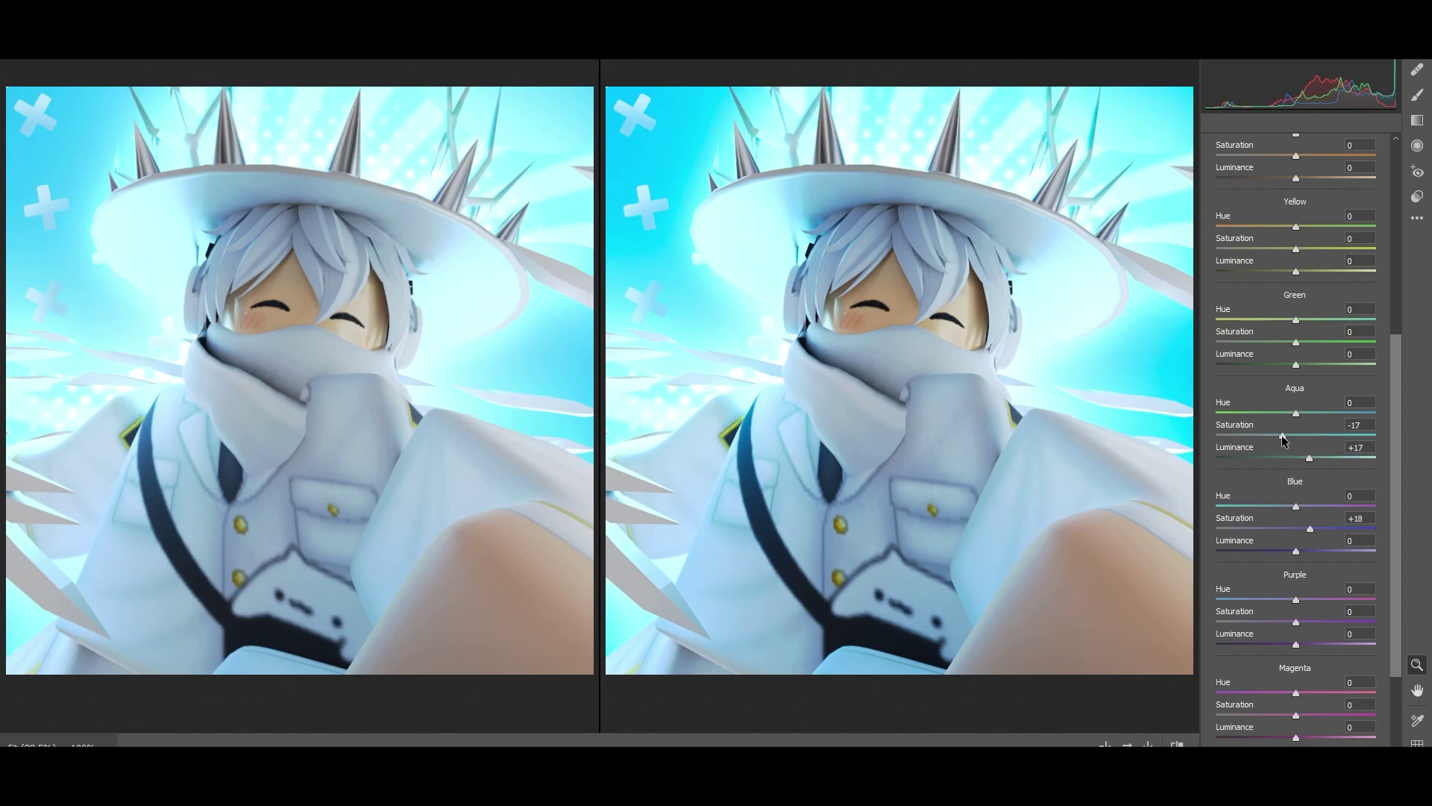
pyautogui.scroll(2, 1400, 577)
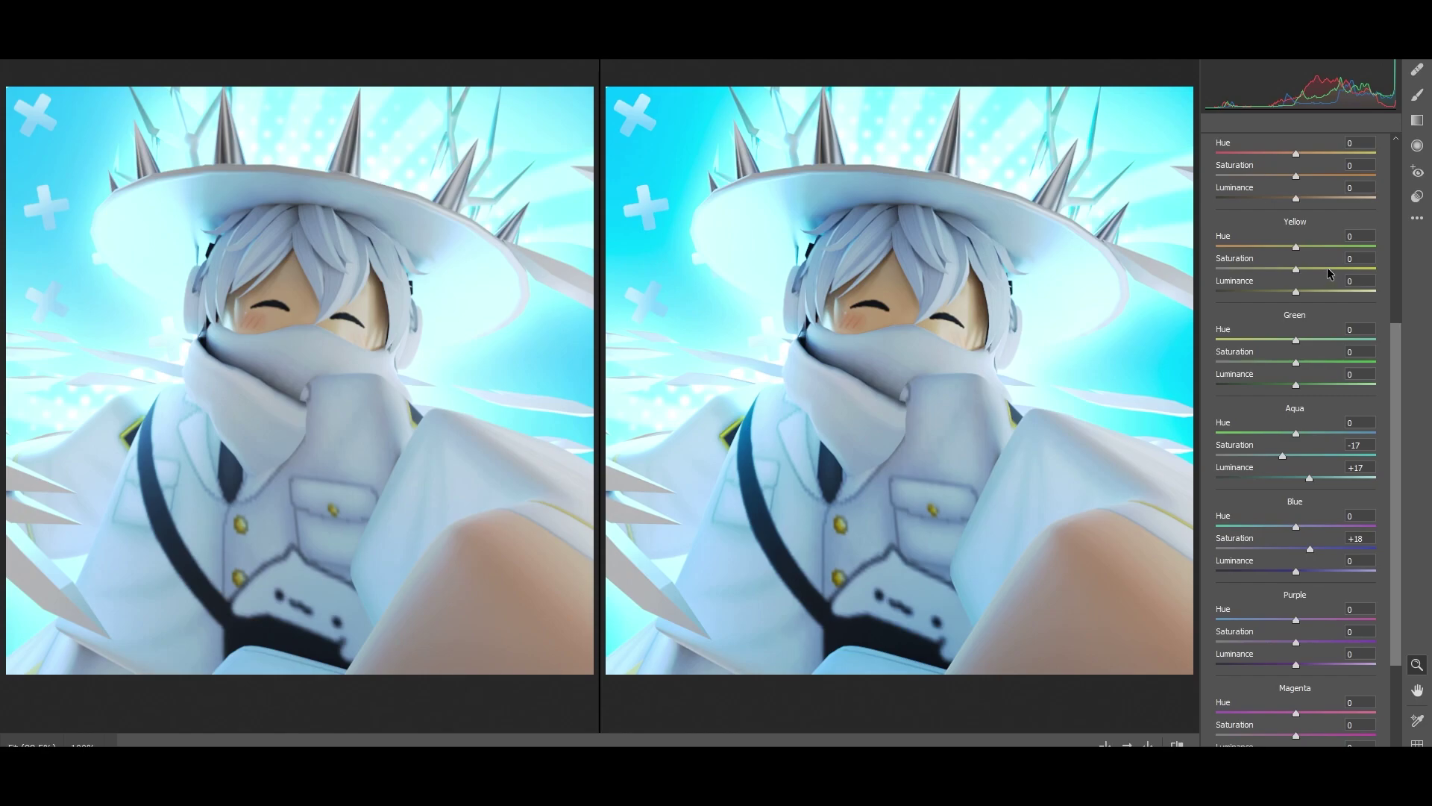
pyautogui.moveTo(1330, 267); pyautogui.dragTo(1380, 270)
pyautogui.moveTo(1373, 278); pyautogui.dragTo(1318, 283)
pyautogui.scroll(3, 1313, 297)
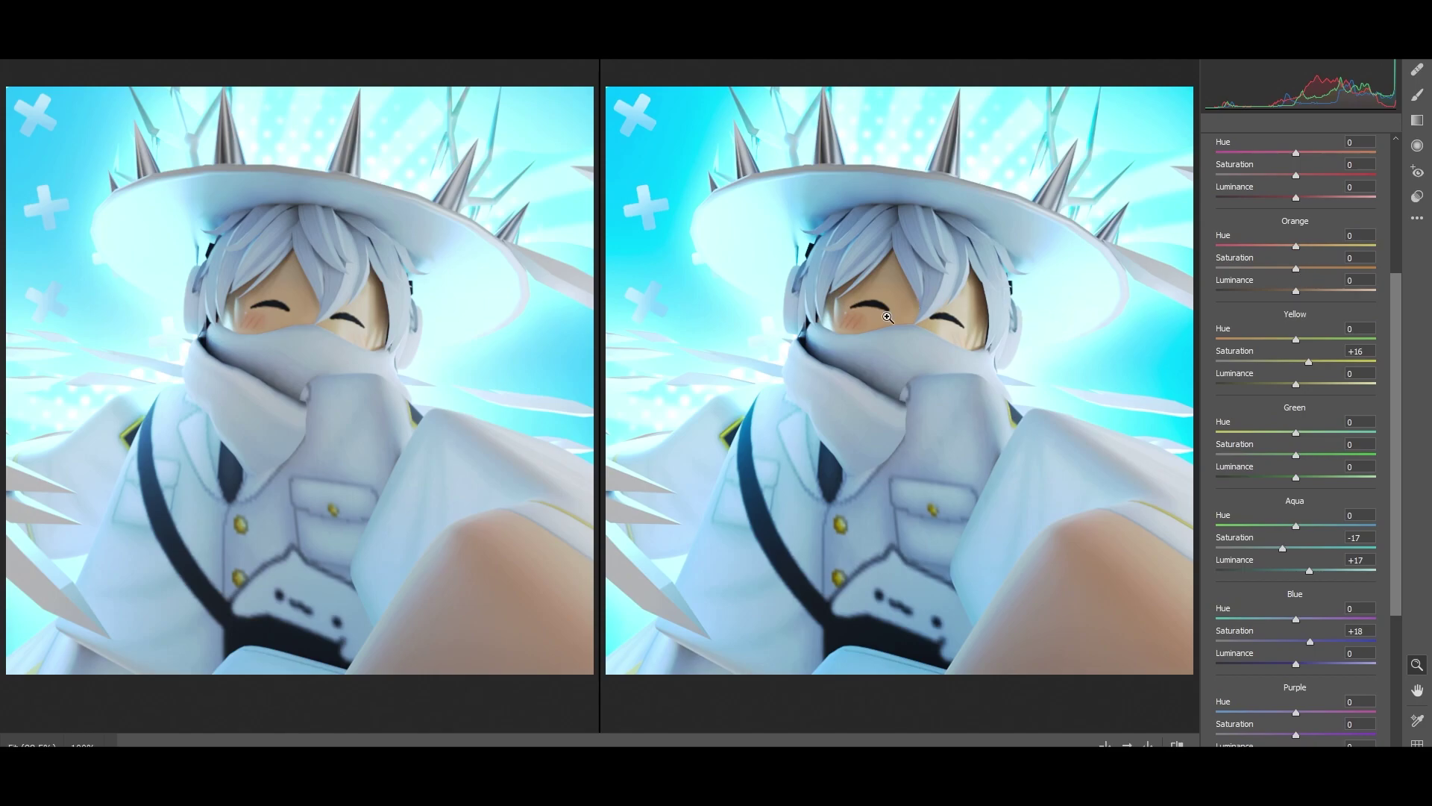
pyautogui.click(1310, 268)
pyautogui.moveTo(1306, 273); pyautogui.dragTo(1310, 296)
# Set the Optics Vignette to +37 and the Effects Vignetting to +24
pyautogui.scroll(-5, 1401, 467)
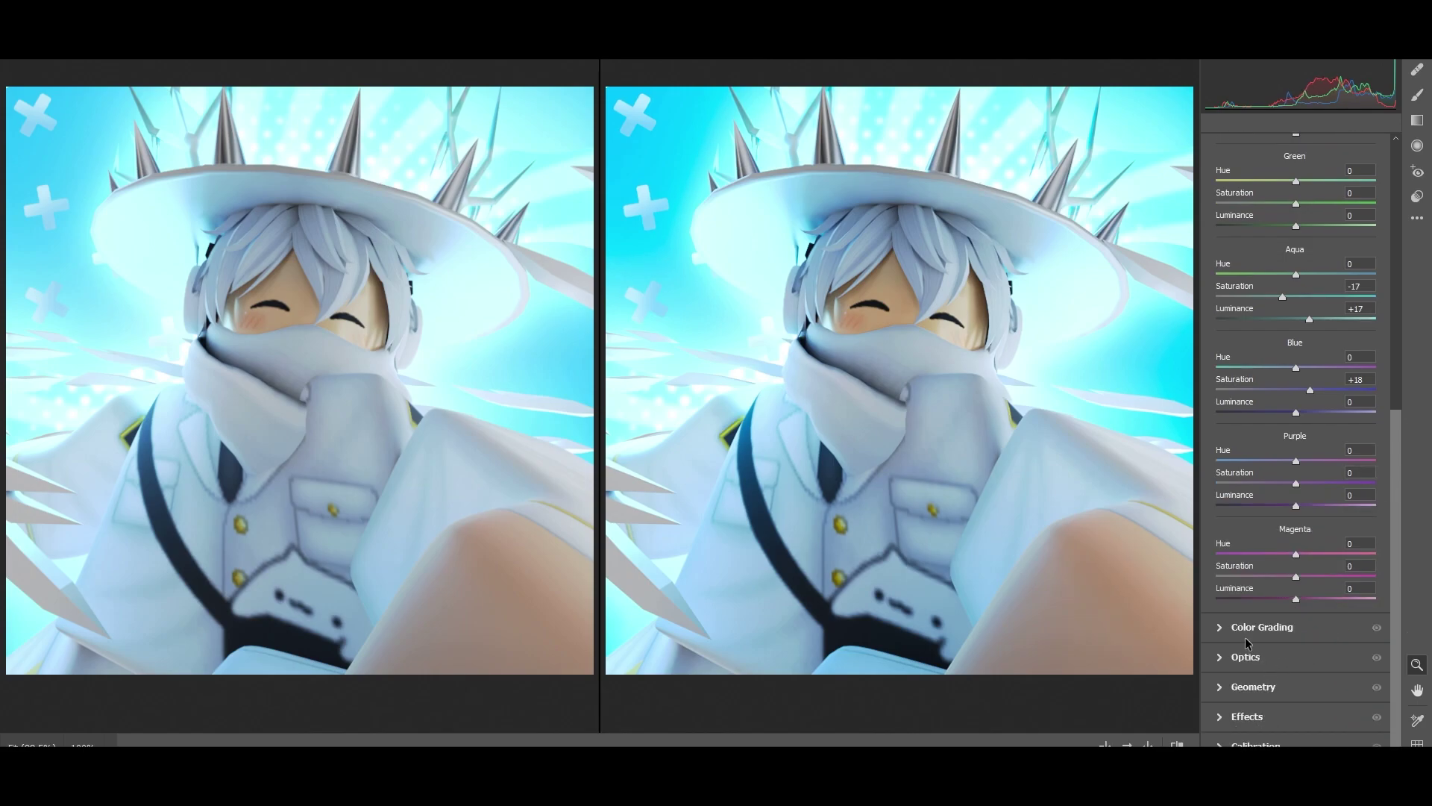
pyautogui.click(1248, 658)
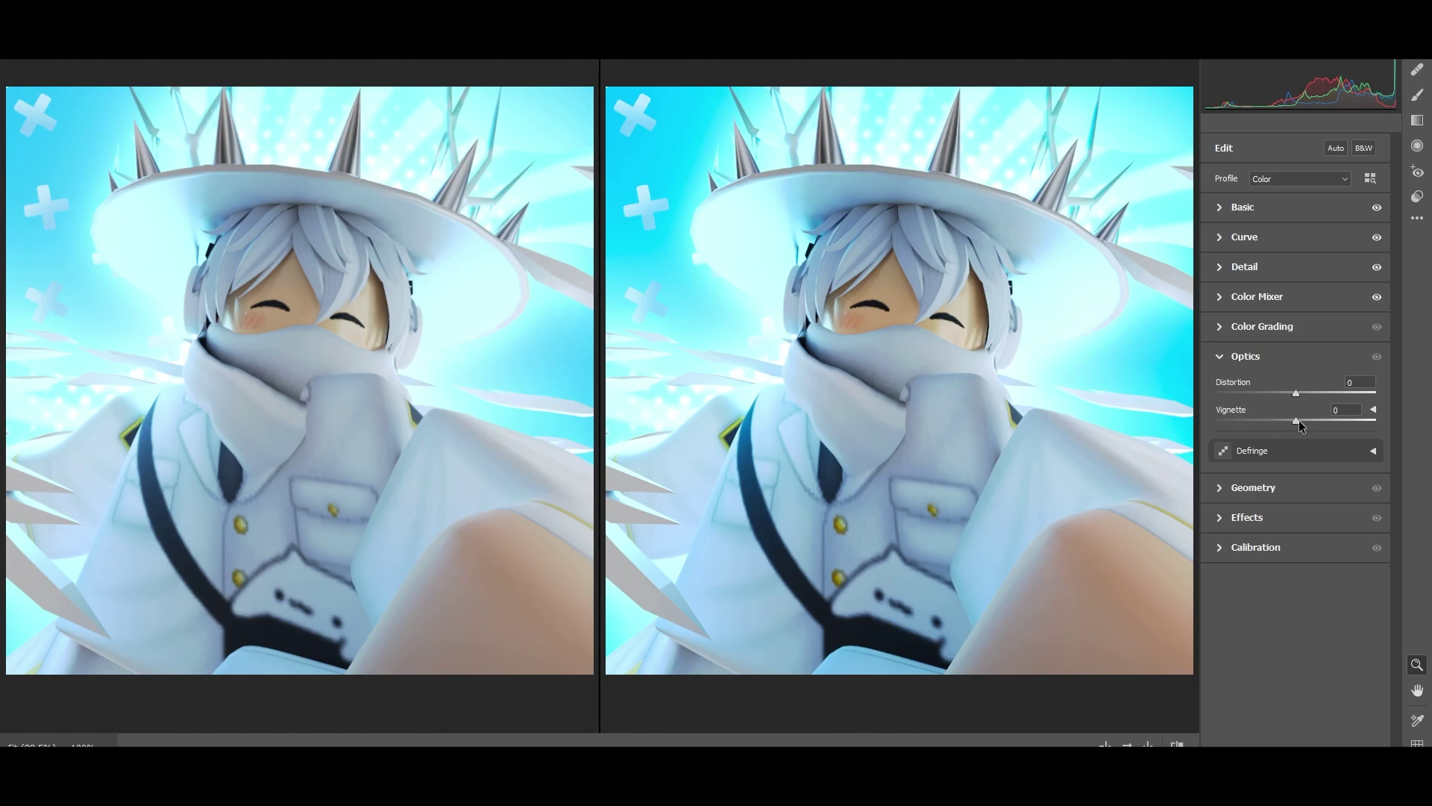
pyautogui.moveTo(1299, 421); pyautogui.dragTo(1327, 421)
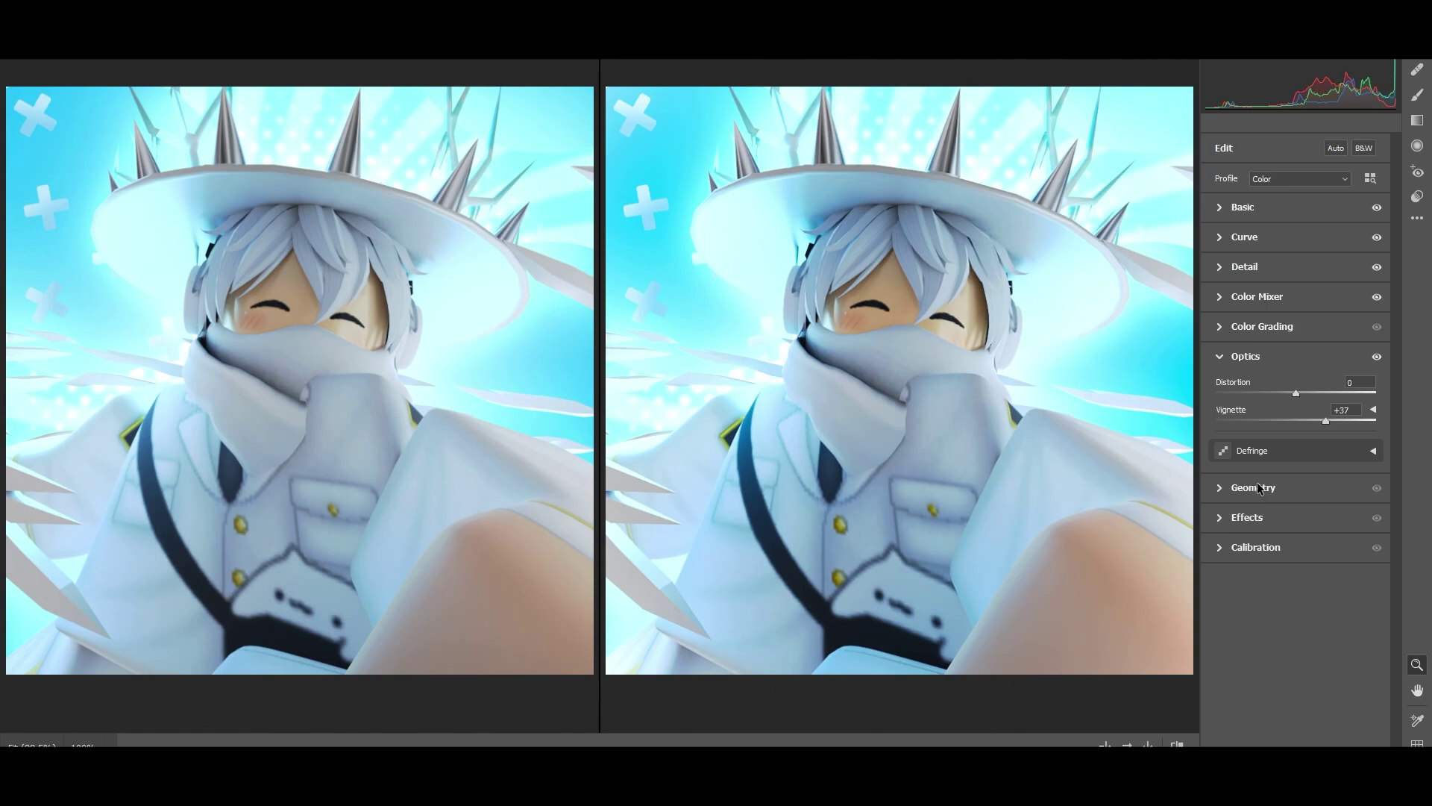
pyautogui.click(1253, 519)
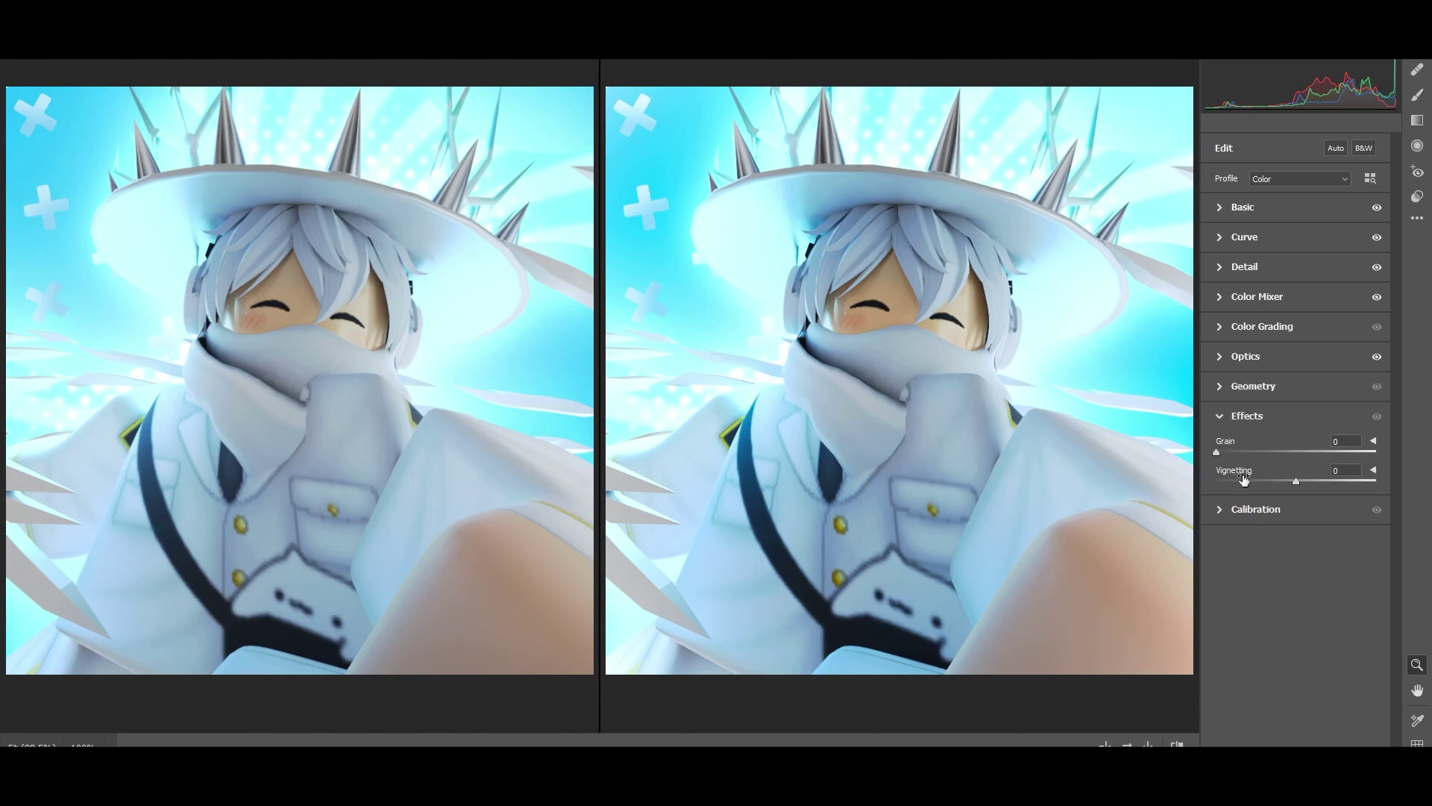
pyautogui.moveTo(1296, 481); pyautogui.dragTo(1316, 483)
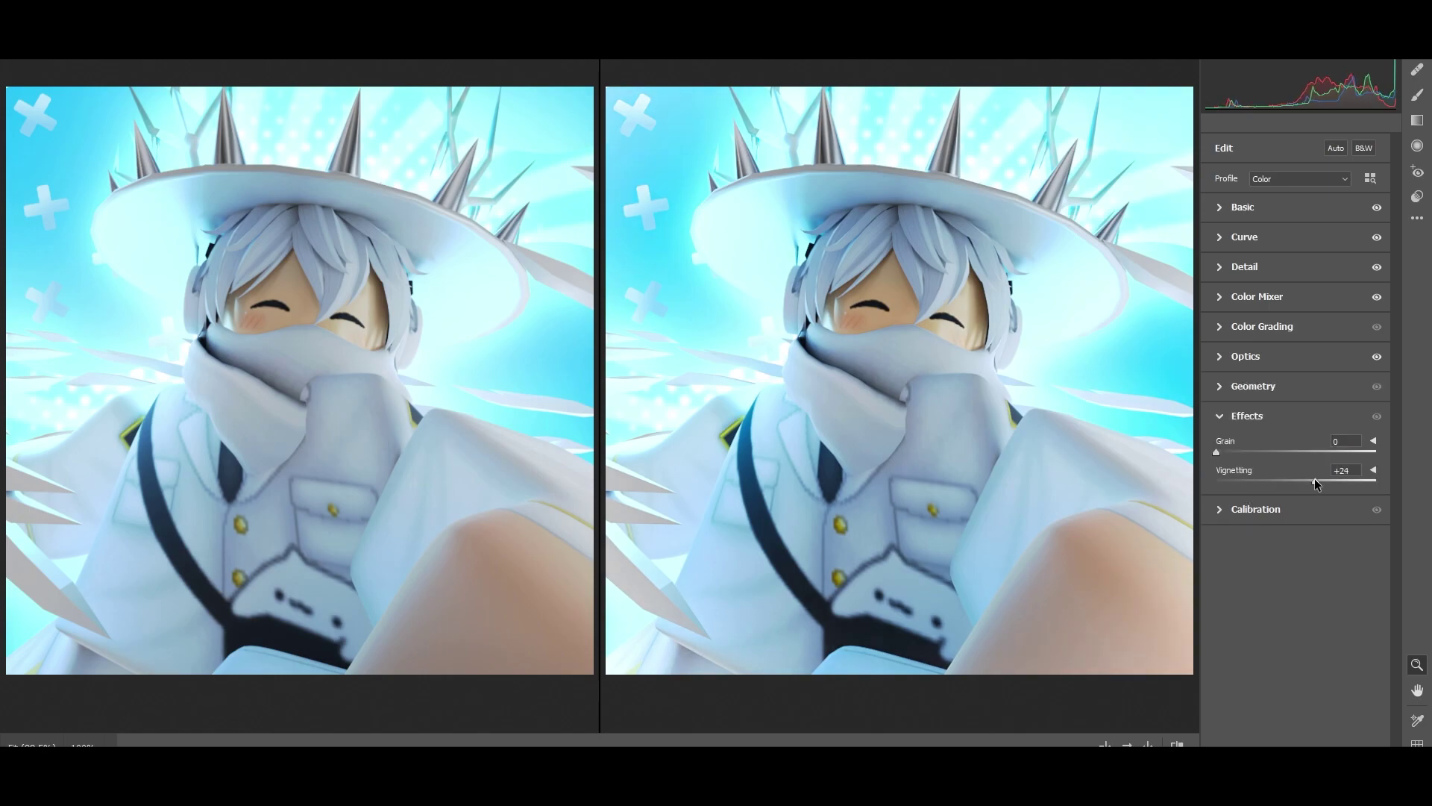
# Set the Blue Primary Saturation to +24 in the Calibration settings and apply the Camera Raw Filter
pyautogui.click(1268, 510)
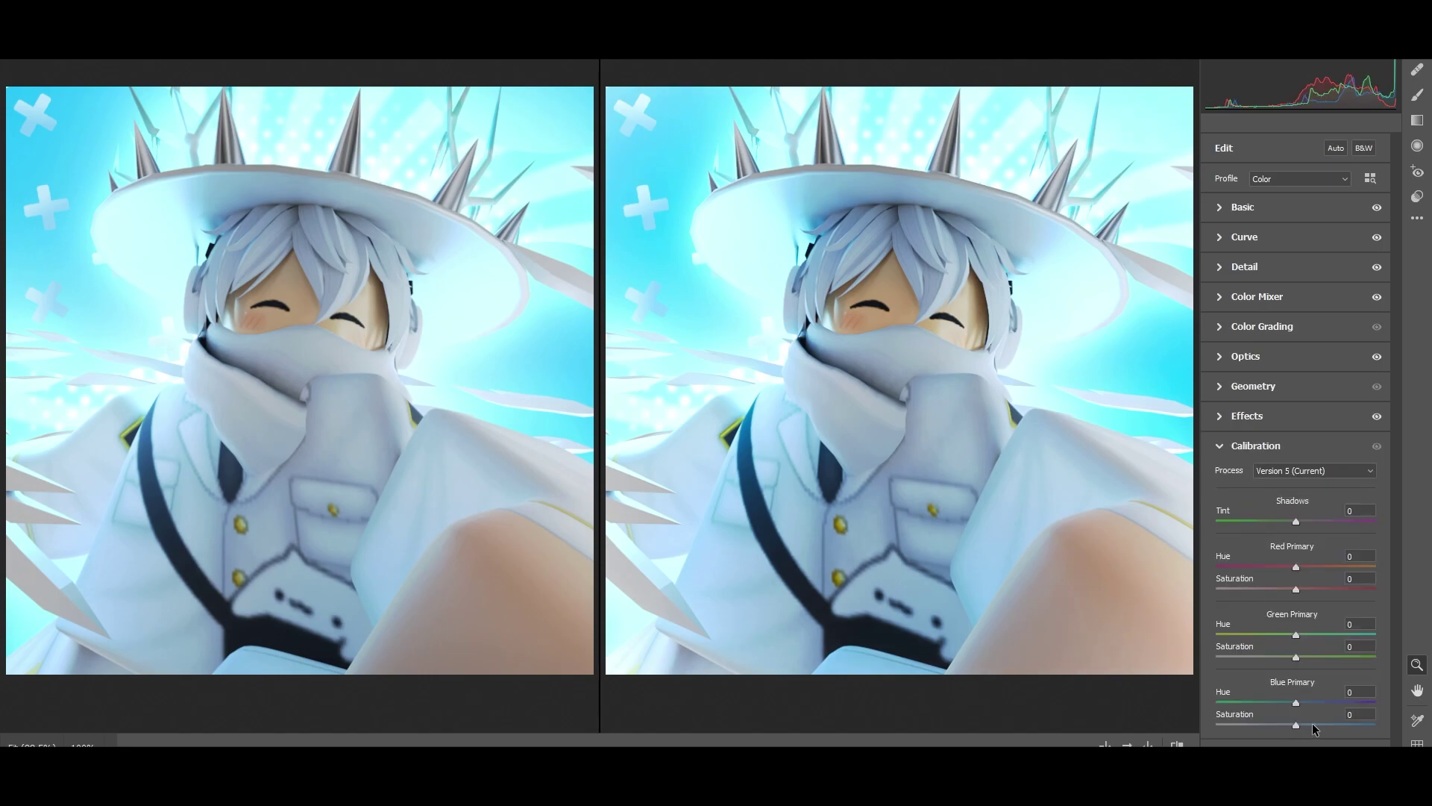
pyautogui.moveTo(1309, 730); pyautogui.dragTo(1319, 727)
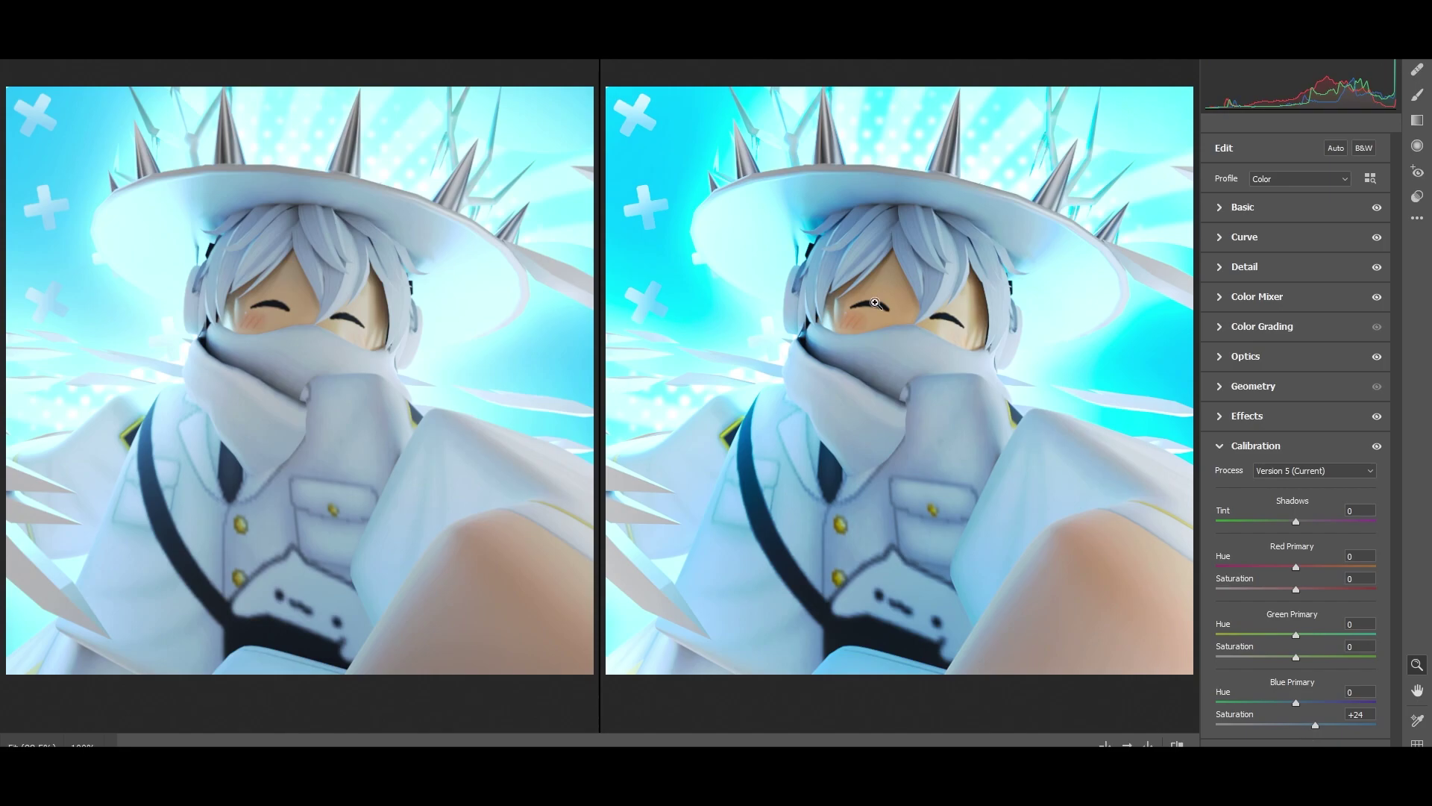
pyautogui.click(922, 381)
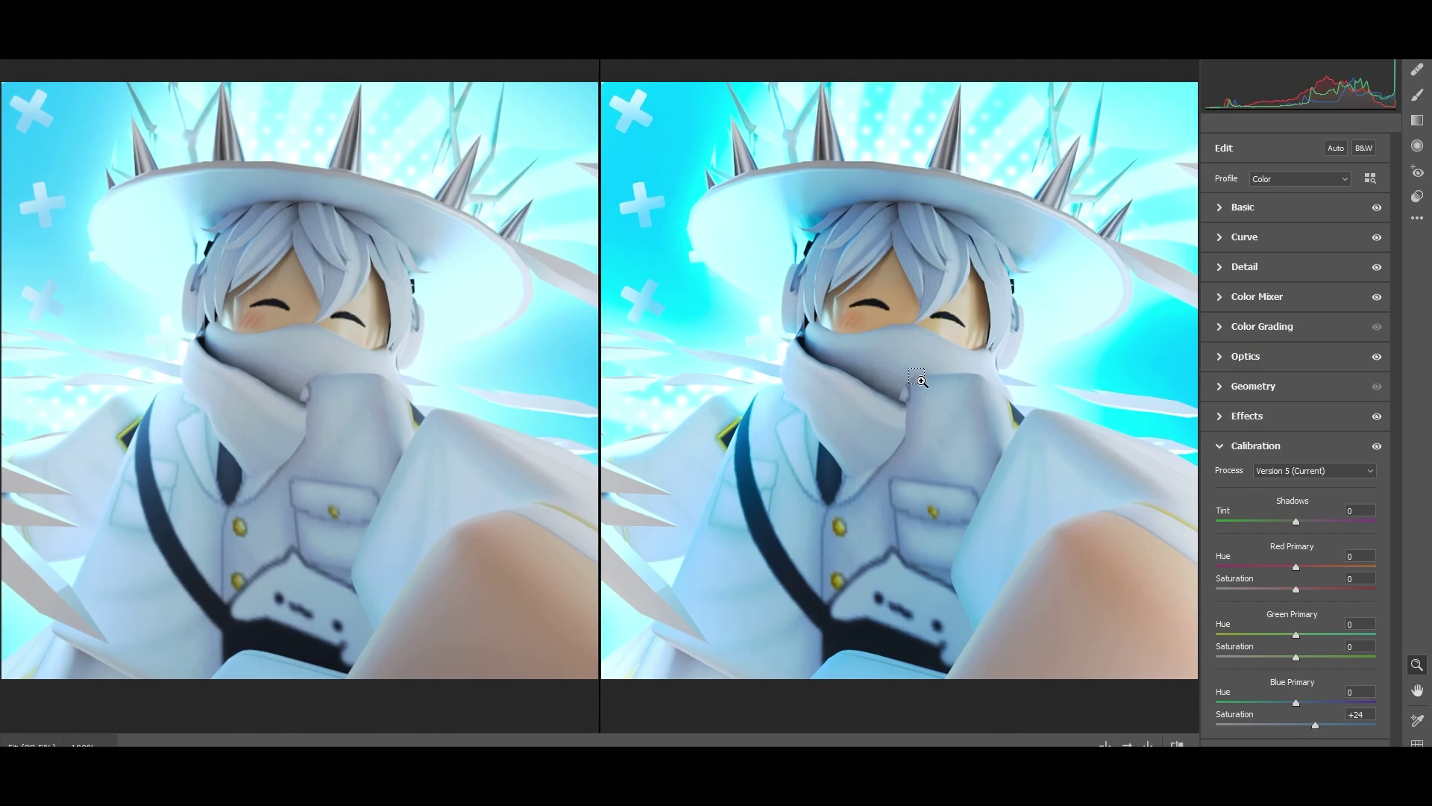
pyautogui.click(922, 381)
pyautogui.keyDown('alt'); pyautogui.click(922, 381); pyautogui.keyUp('alt')
pyautogui.click(922, 381)
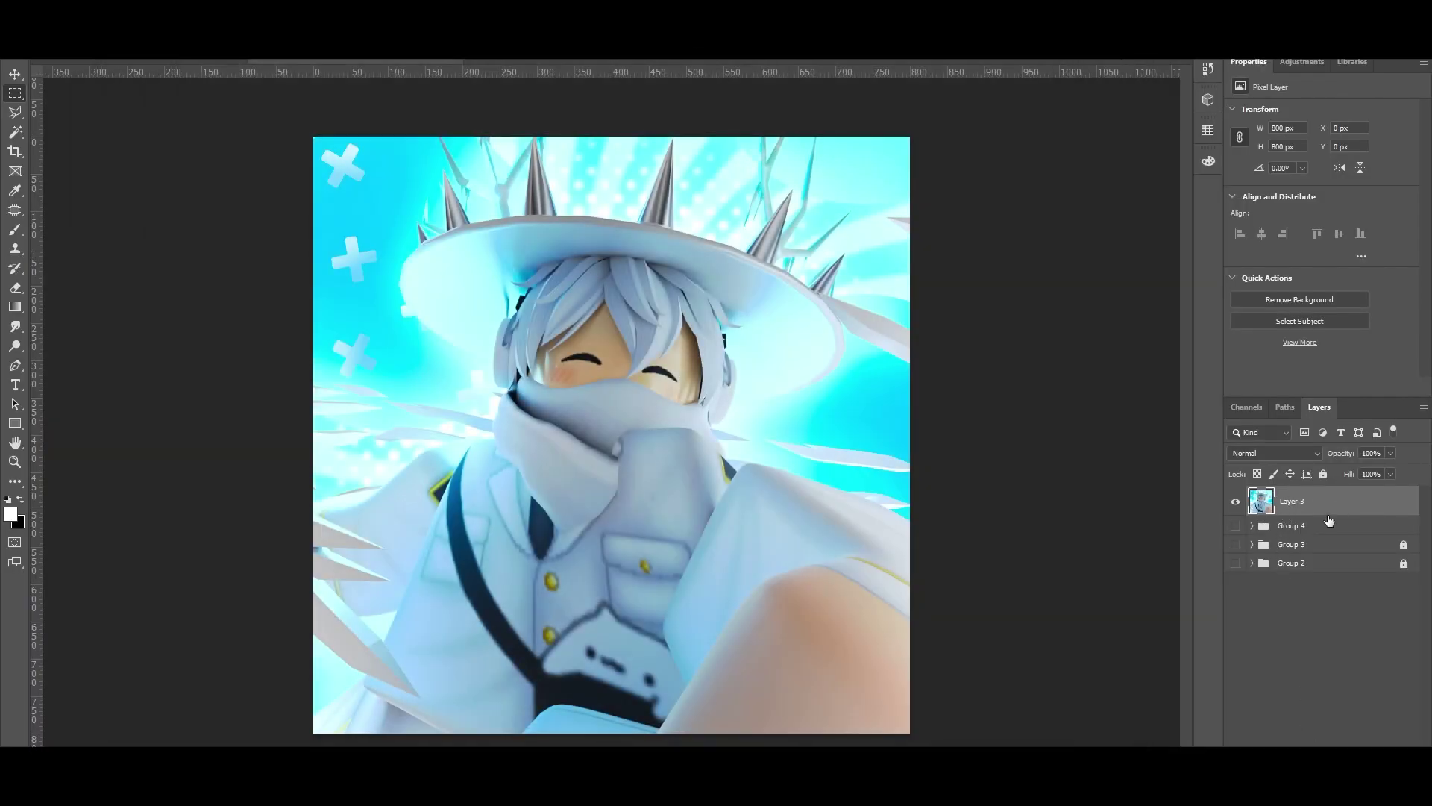
# Duplicate the graded Layer 3 and keep the original as a backup in its own group, hidden and locked along with Group 4
pyautogui.hotkey('ctrl', 'j')
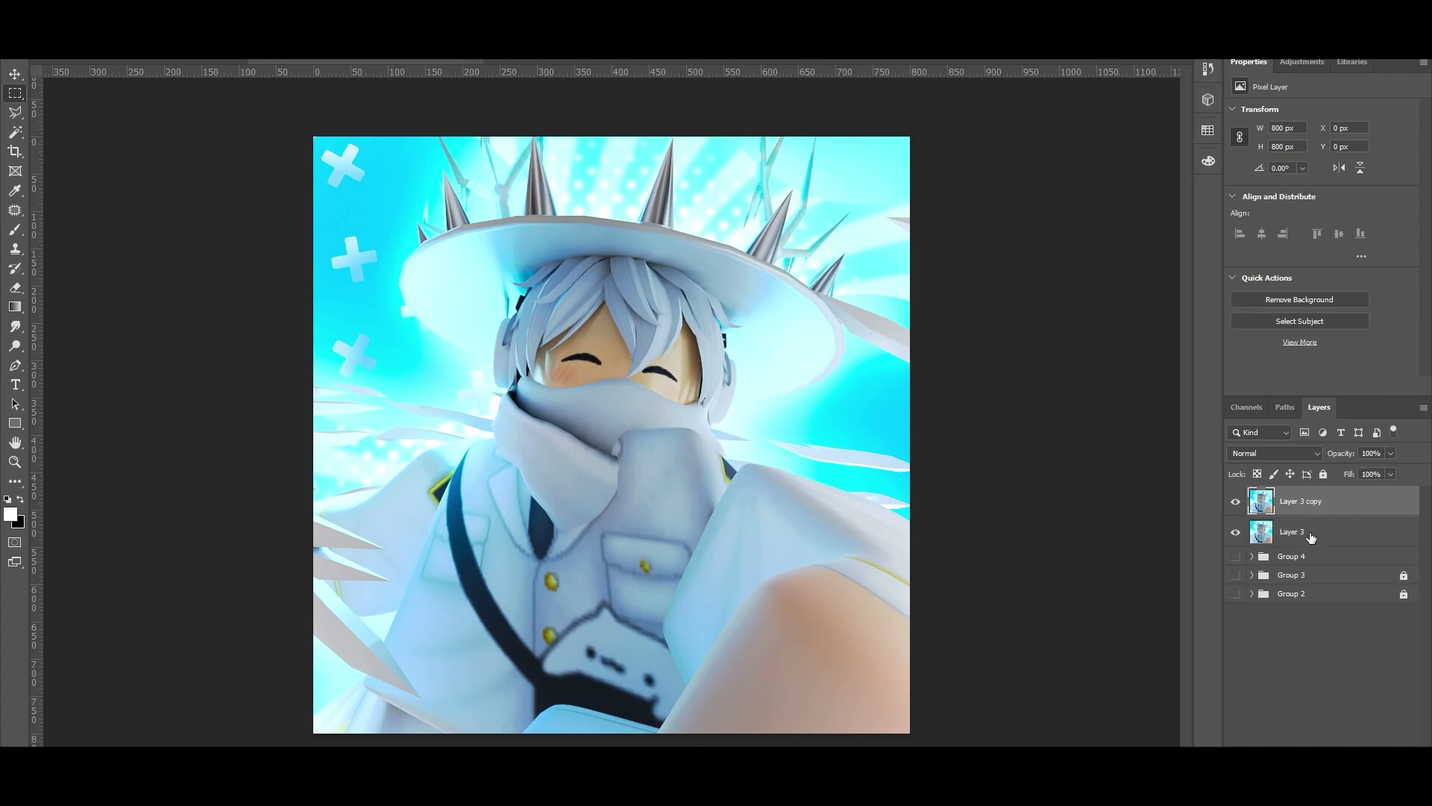
pyautogui.click(1310, 534)
pyautogui.hotkey('ctrl', 'g')
pyautogui.click(1252, 525)
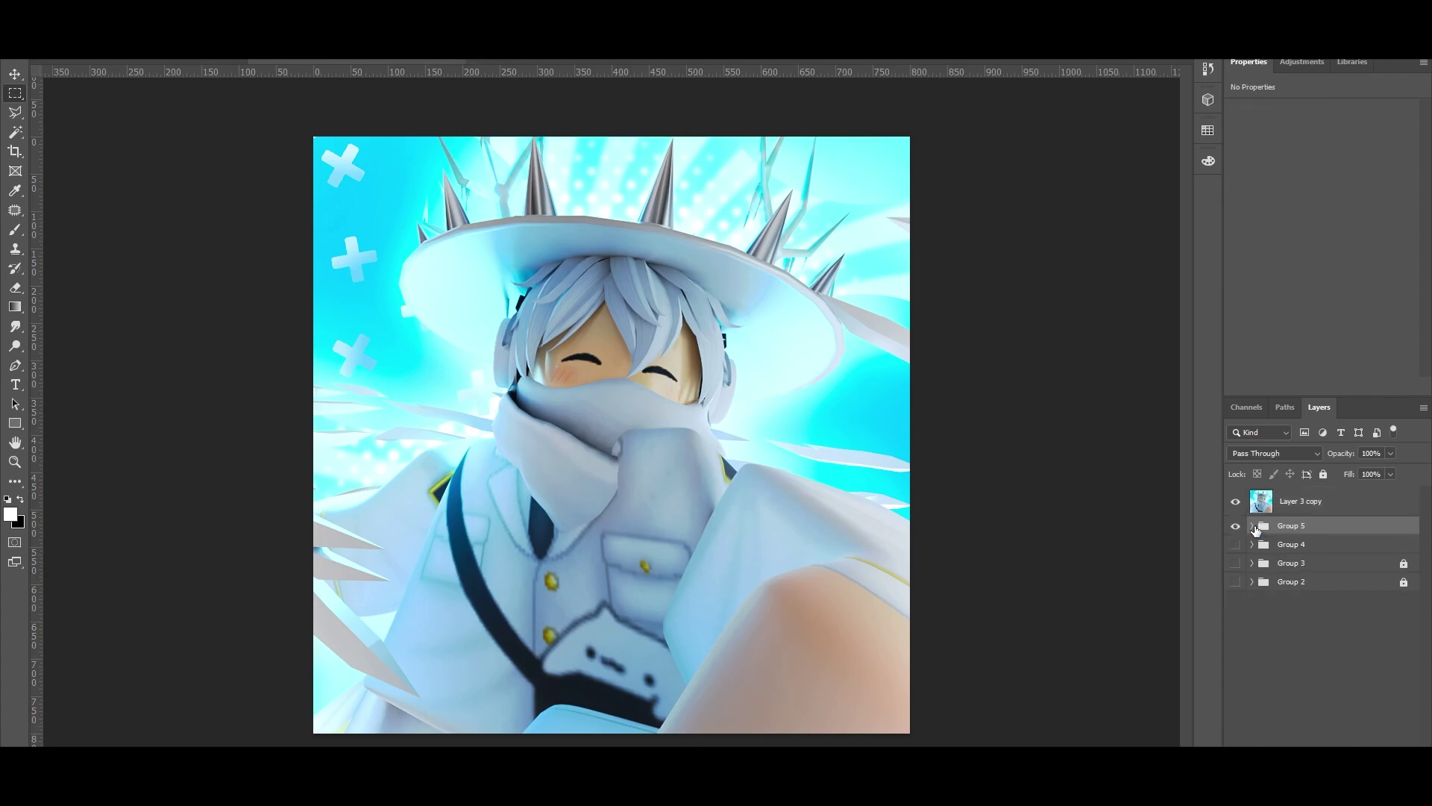
pyautogui.click(1236, 526)
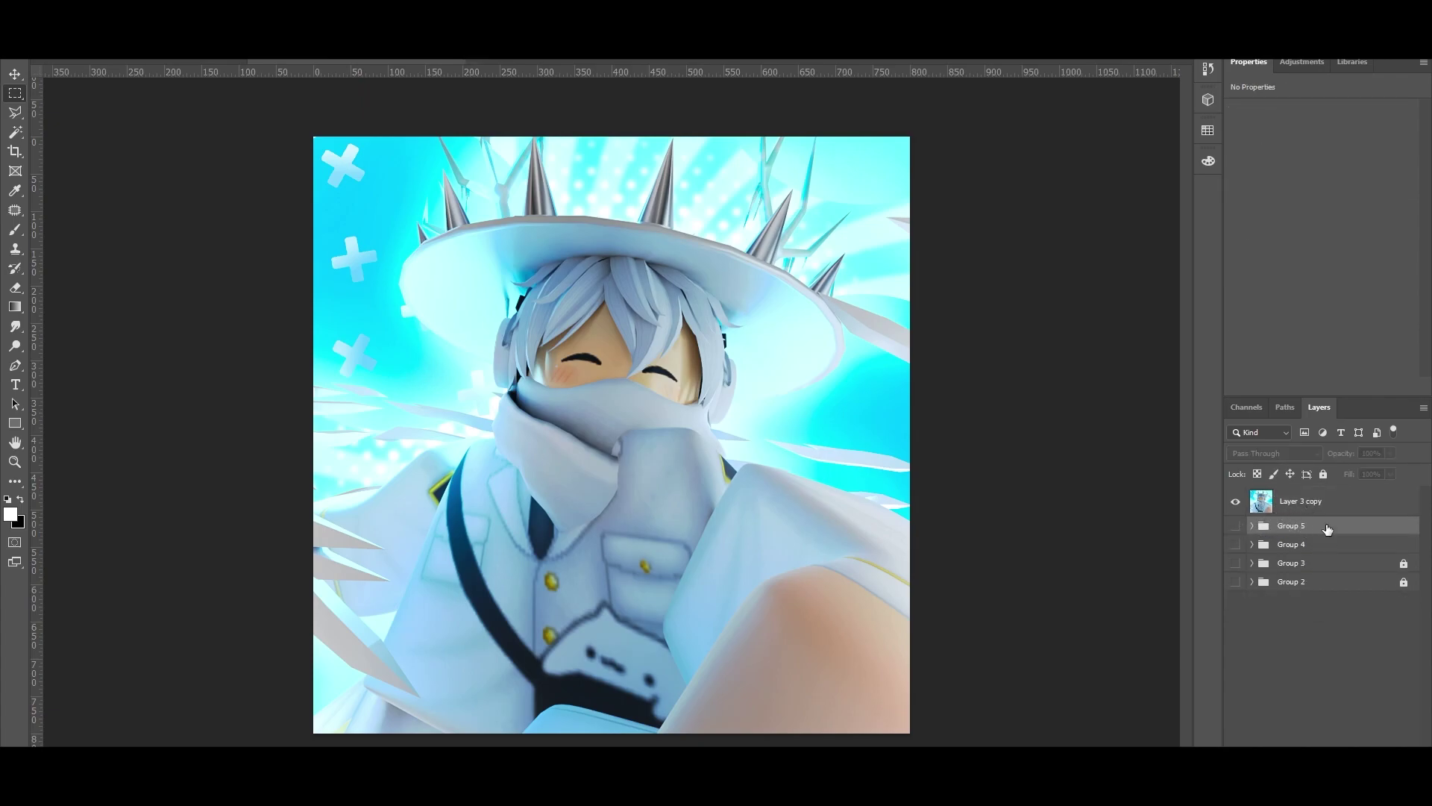
pyautogui.click(1323, 475)
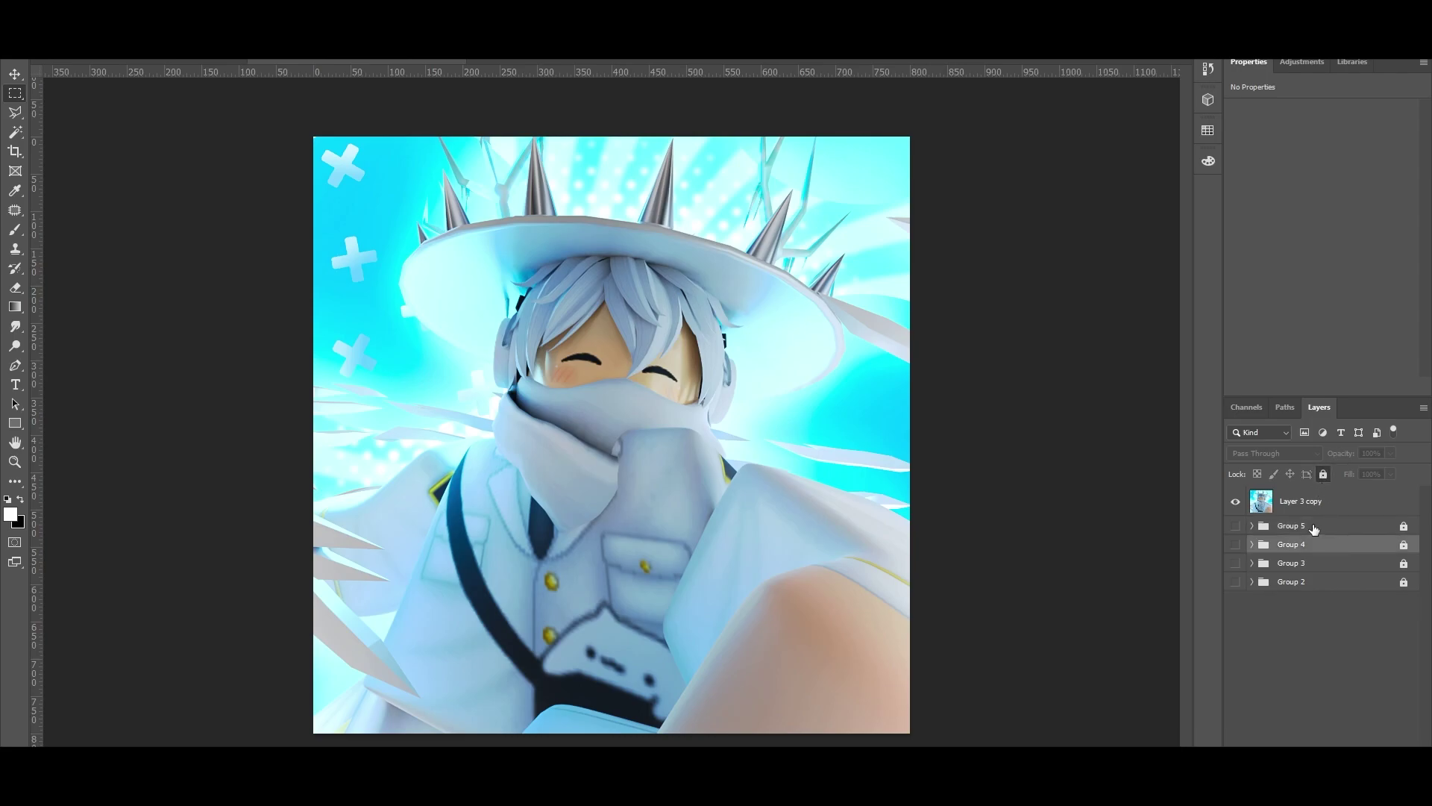
# Convert Layer 3 copy to a smart object and apply a Gaussian Blur with a radius of 2.8 pixels
pyautogui.click(1323, 504)
pyautogui.rightClick(1358, 508)
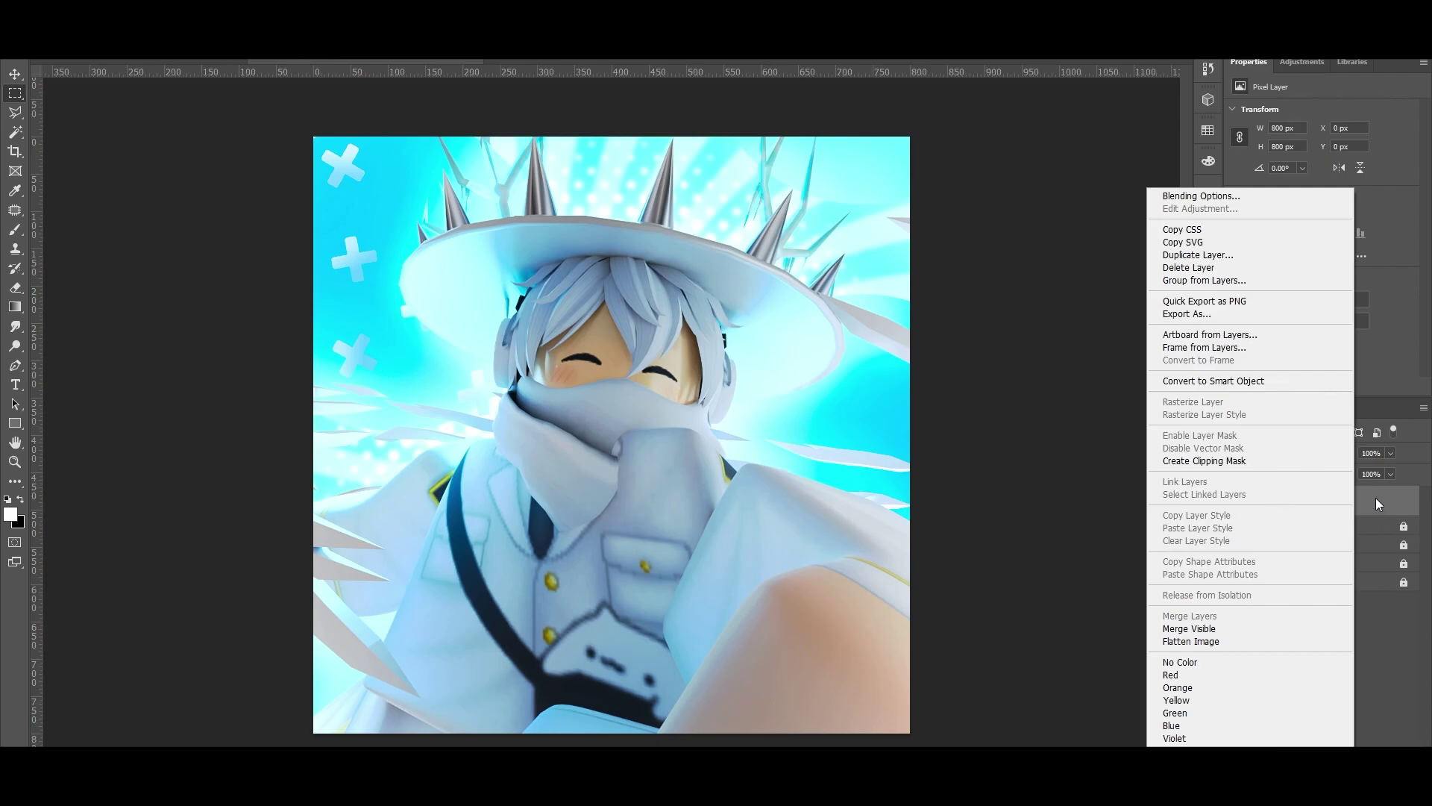
pyautogui.click(1265, 385)
pyautogui.click(205, 8)
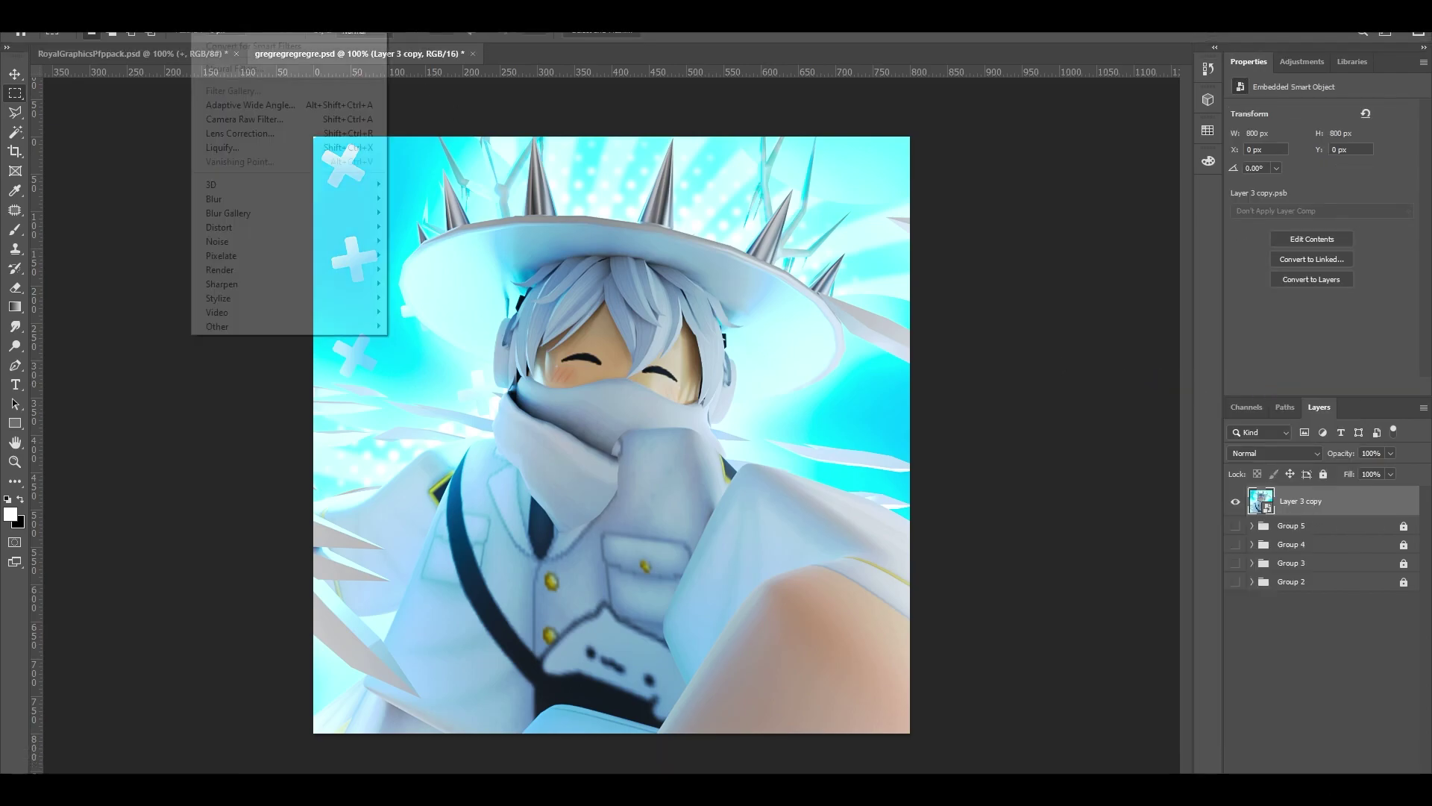
pyautogui.moveTo(254, 198)
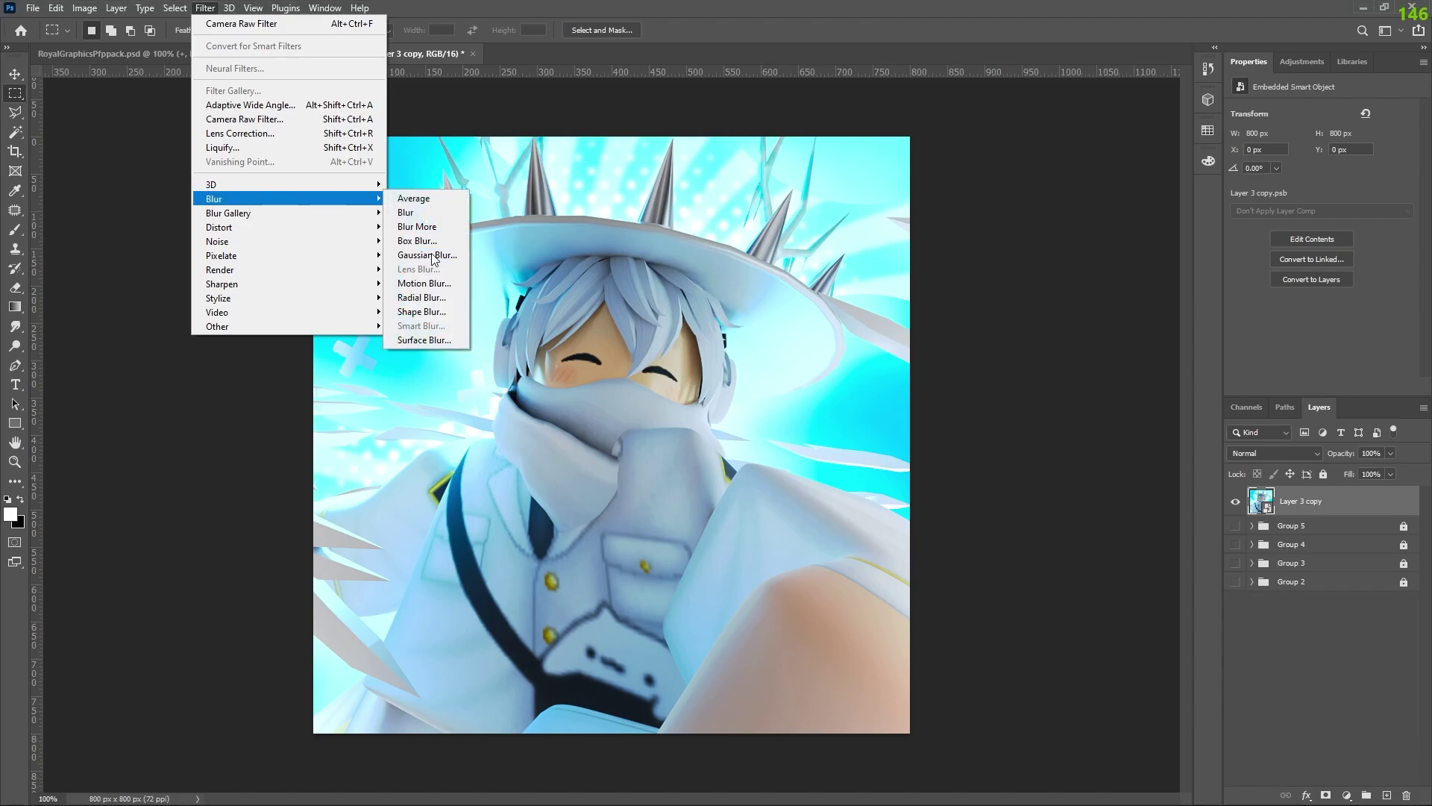
pyautogui.click(431, 254)
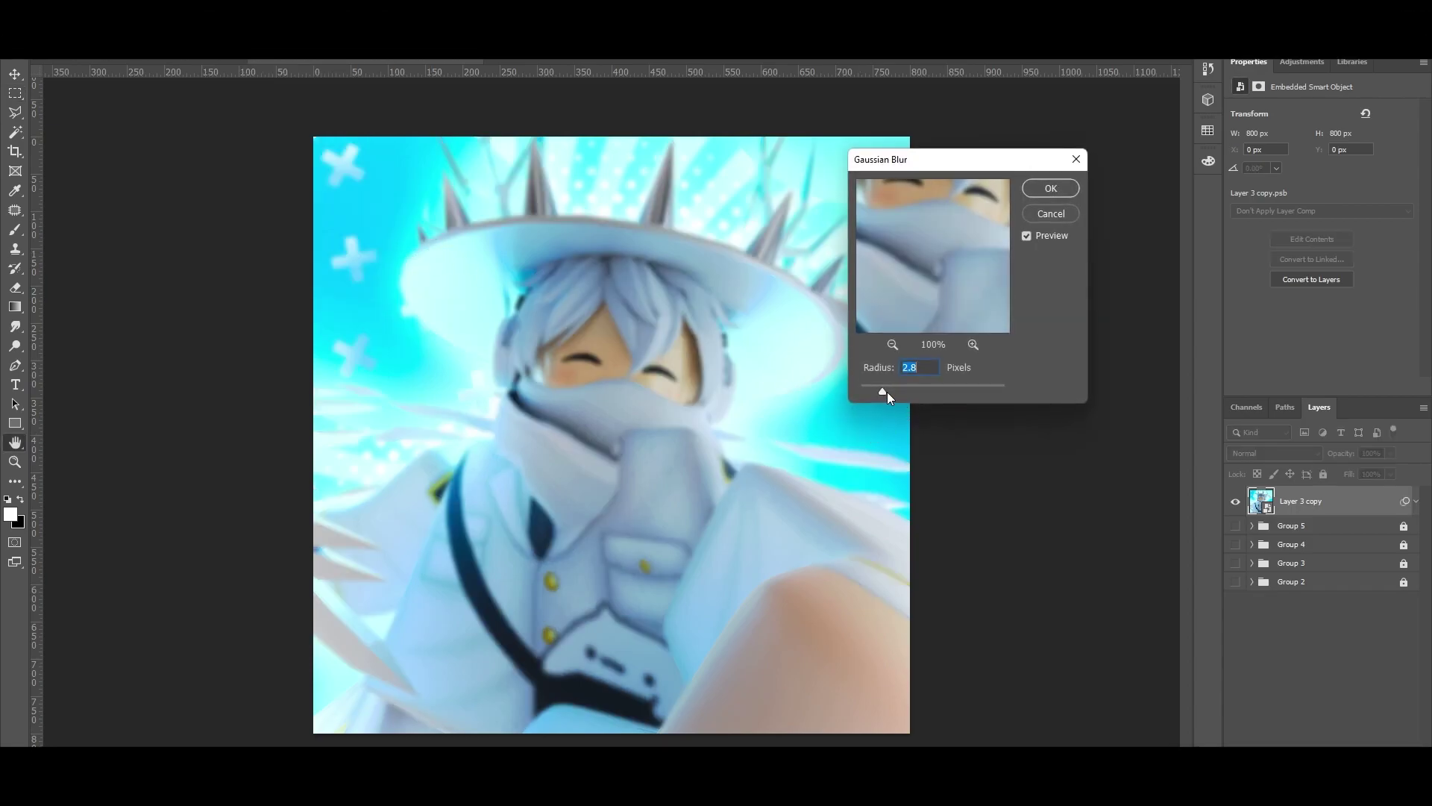
pyautogui.click(1050, 189)
# Paint black with a large soft brush on the Gaussian Blur filter mask to clear the blur from the character's face and torso
pyautogui.click(1286, 531)
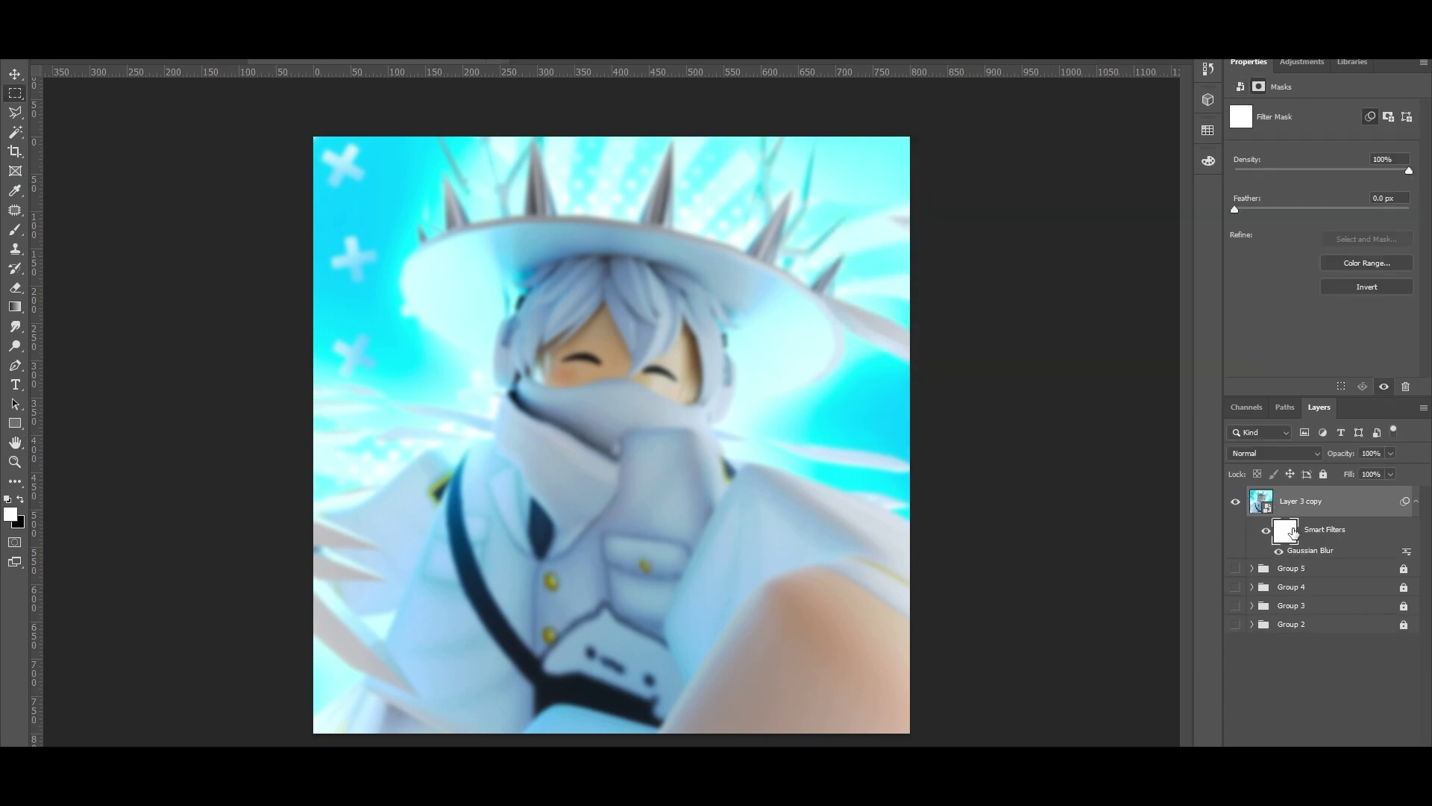
pyautogui.press('x')
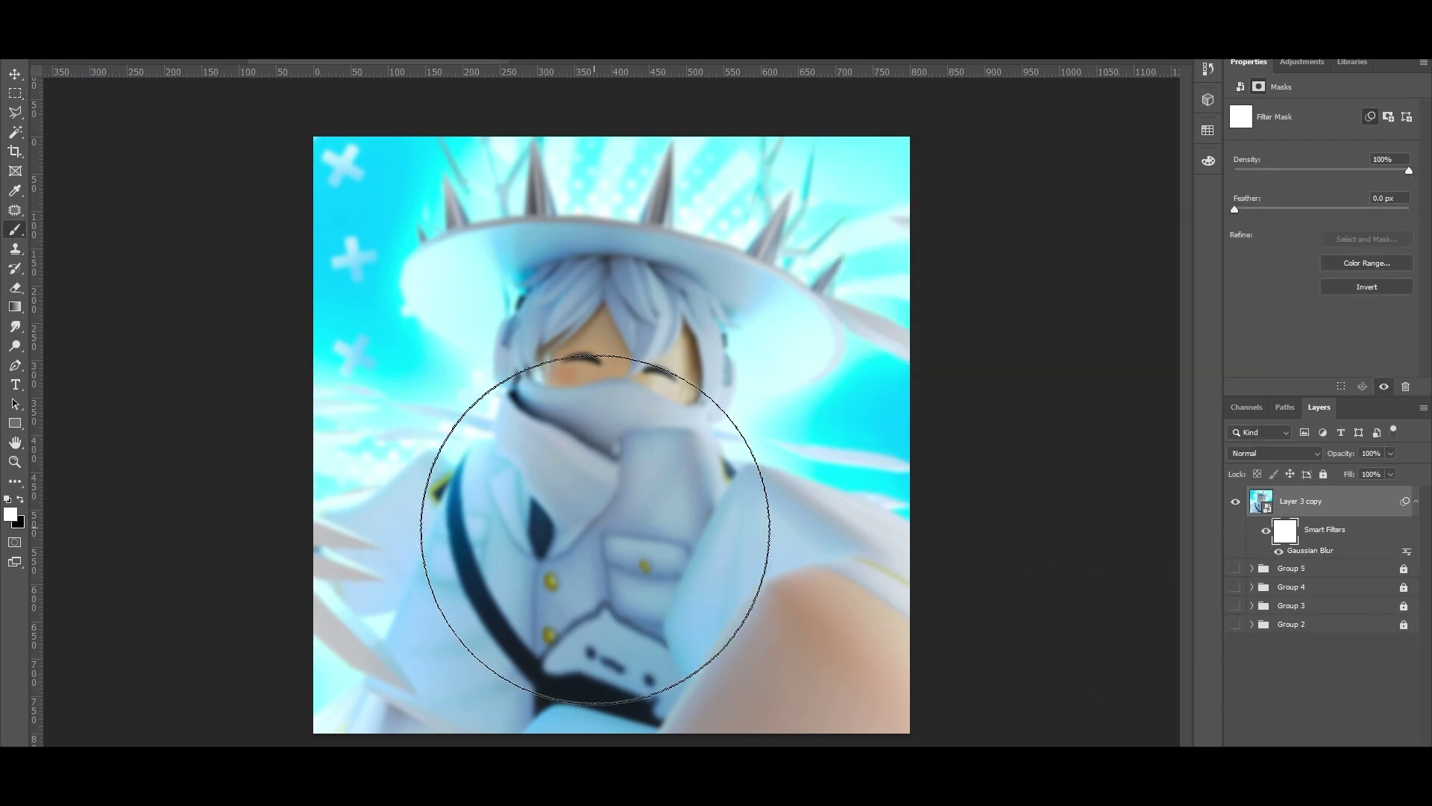
pyautogui.moveTo(579, 597)
pyautogui.mouseDown()
pyautogui.moveTo(585, 614)
pyautogui.moveTo(624, 582)
pyautogui.moveTo(630, 512)
pyautogui.moveTo(597, 411)
pyautogui.moveTo(630, 320)
pyautogui.moveTo(614, 320)
pyautogui.mouseUp()
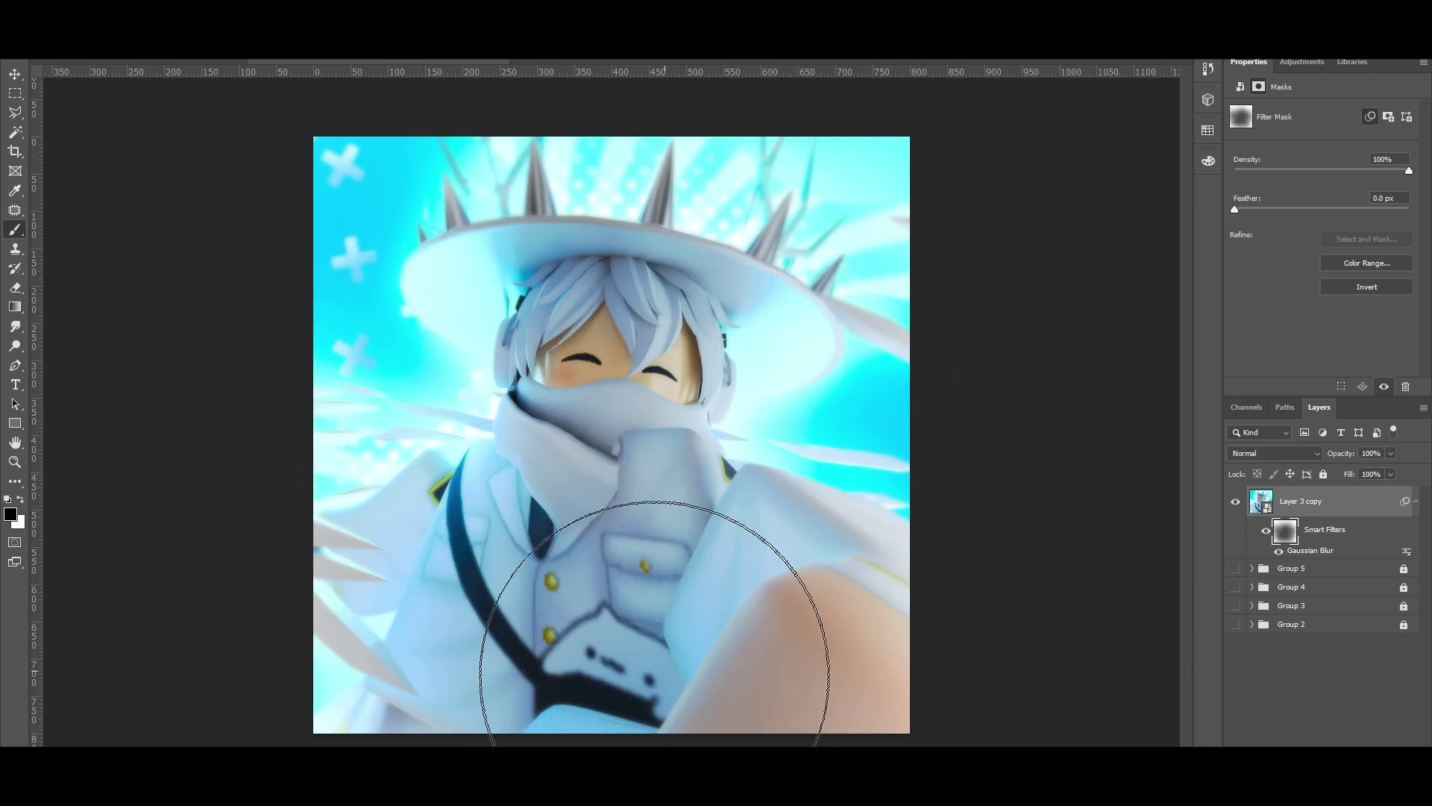
pyautogui.hotkey('ctrl', '+')
pyautogui.hotkey('ctrl', '0')
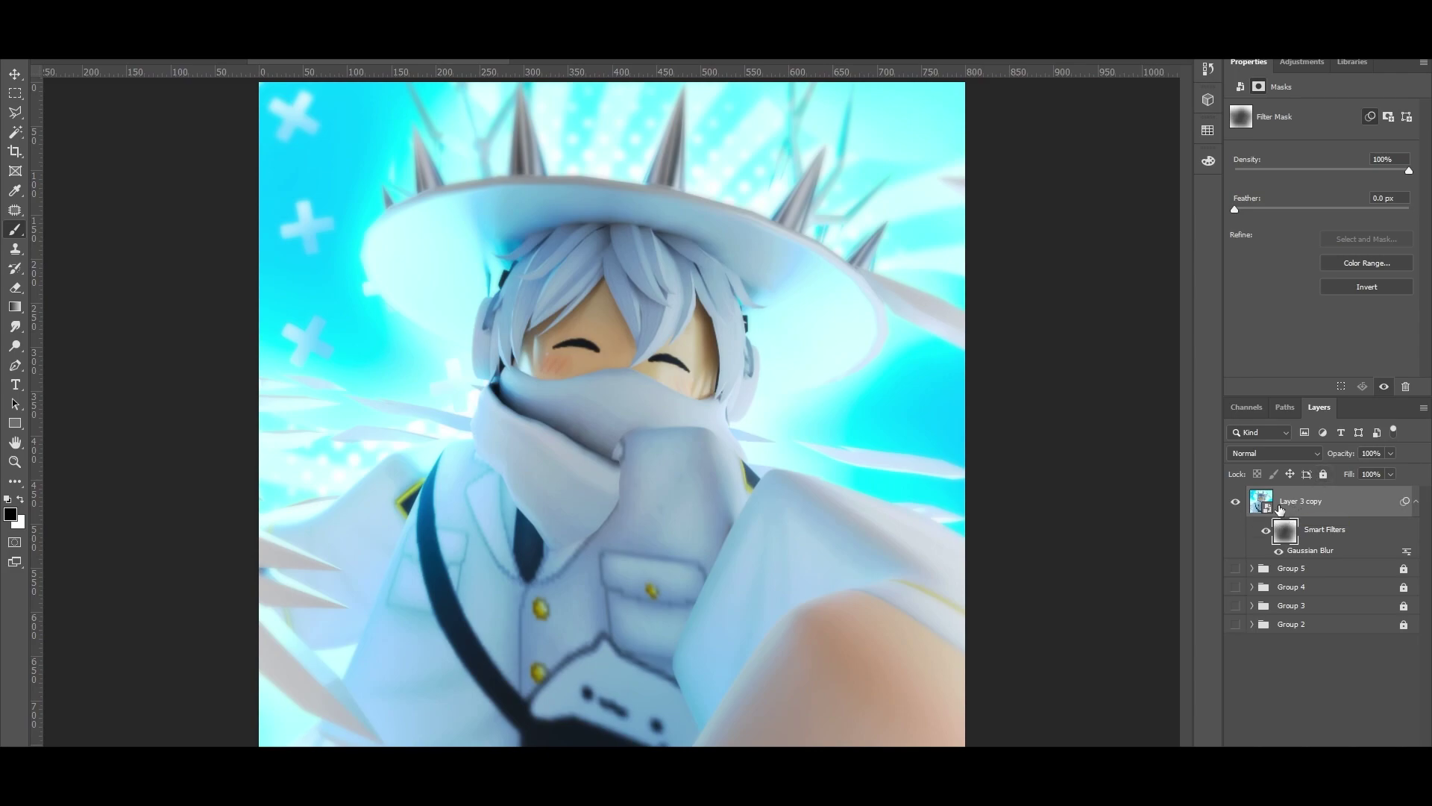
# Duplicate the blurred smart object layer, rasterize the duplicate and hide the smart object beneath it
pyautogui.hotkey('ctrl', 'j')
pyautogui.press('x')
pyautogui.rightClick(1310, 508)
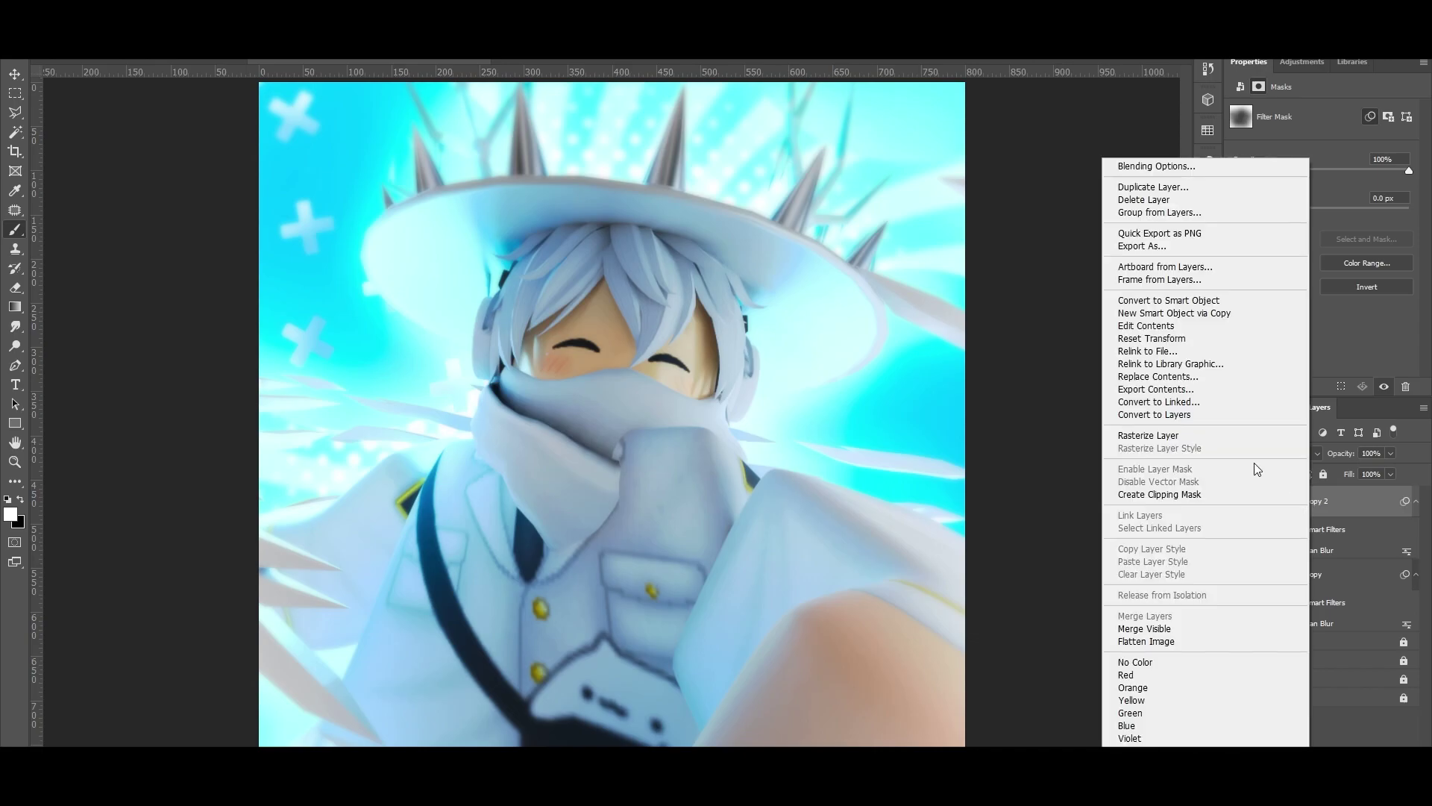
pyautogui.click(1228, 436)
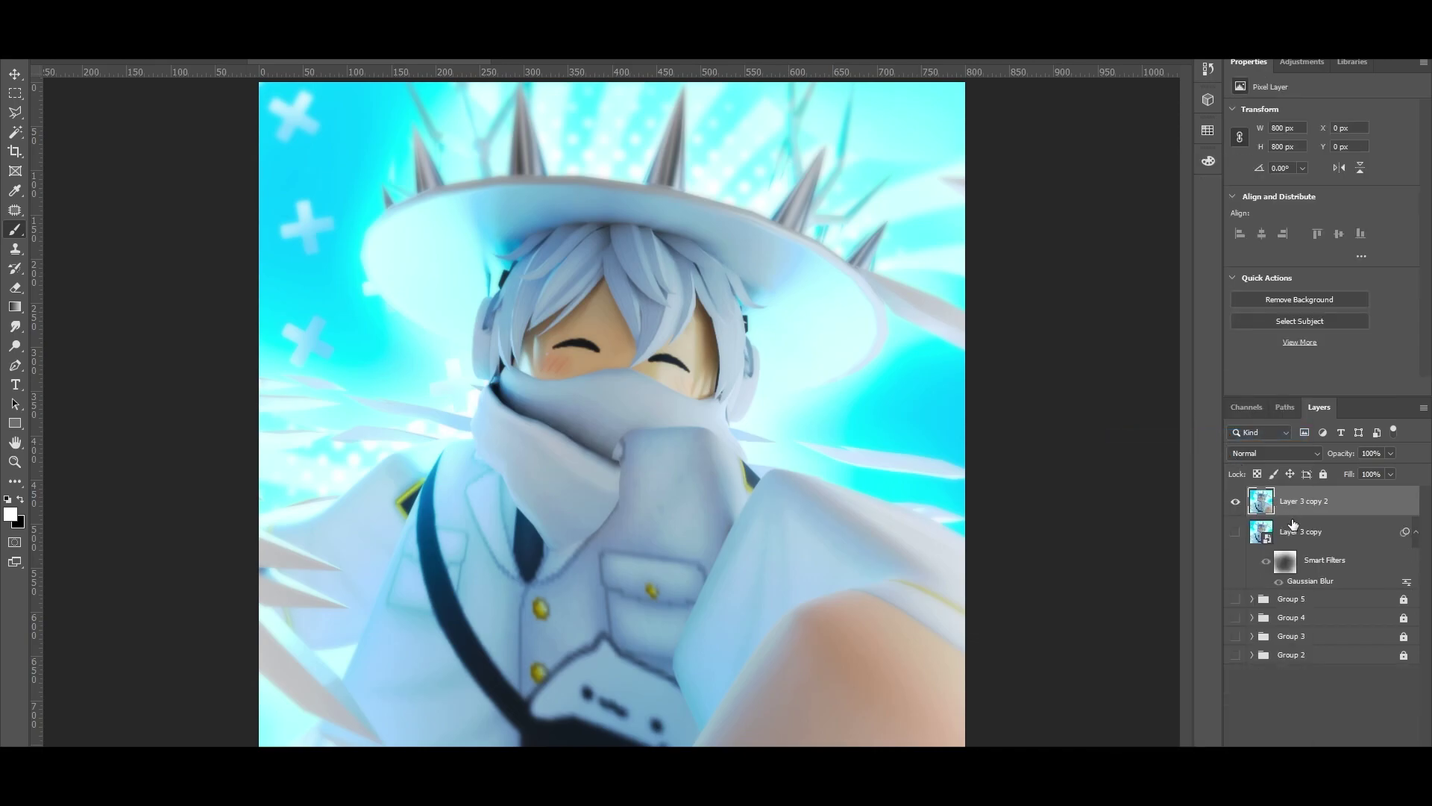
# Apply a Motion Blur to Layer 3 copy 2 with an angle of -14° and a distance of 36 pixels
pyautogui.click(209, 46)
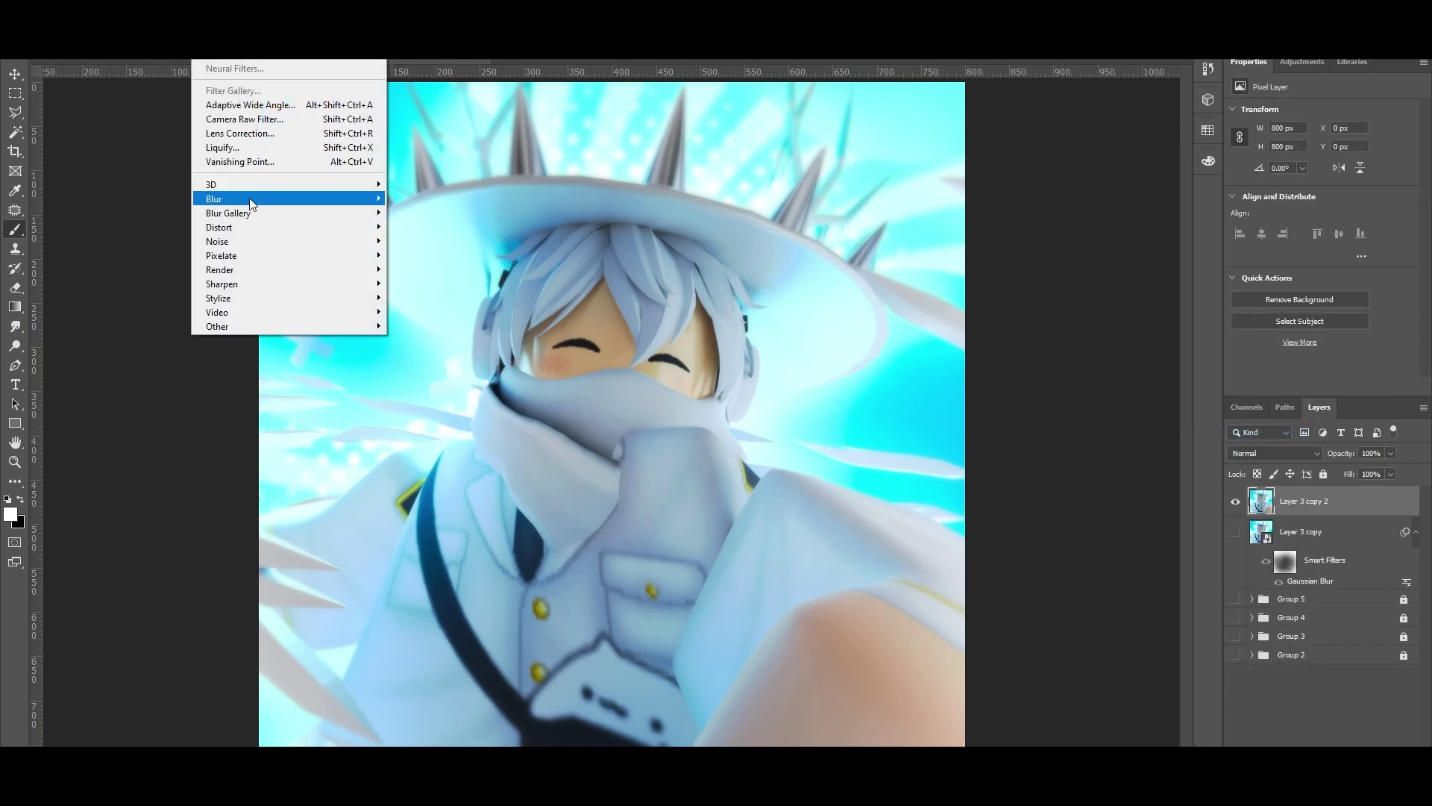
pyautogui.moveTo(252, 203)
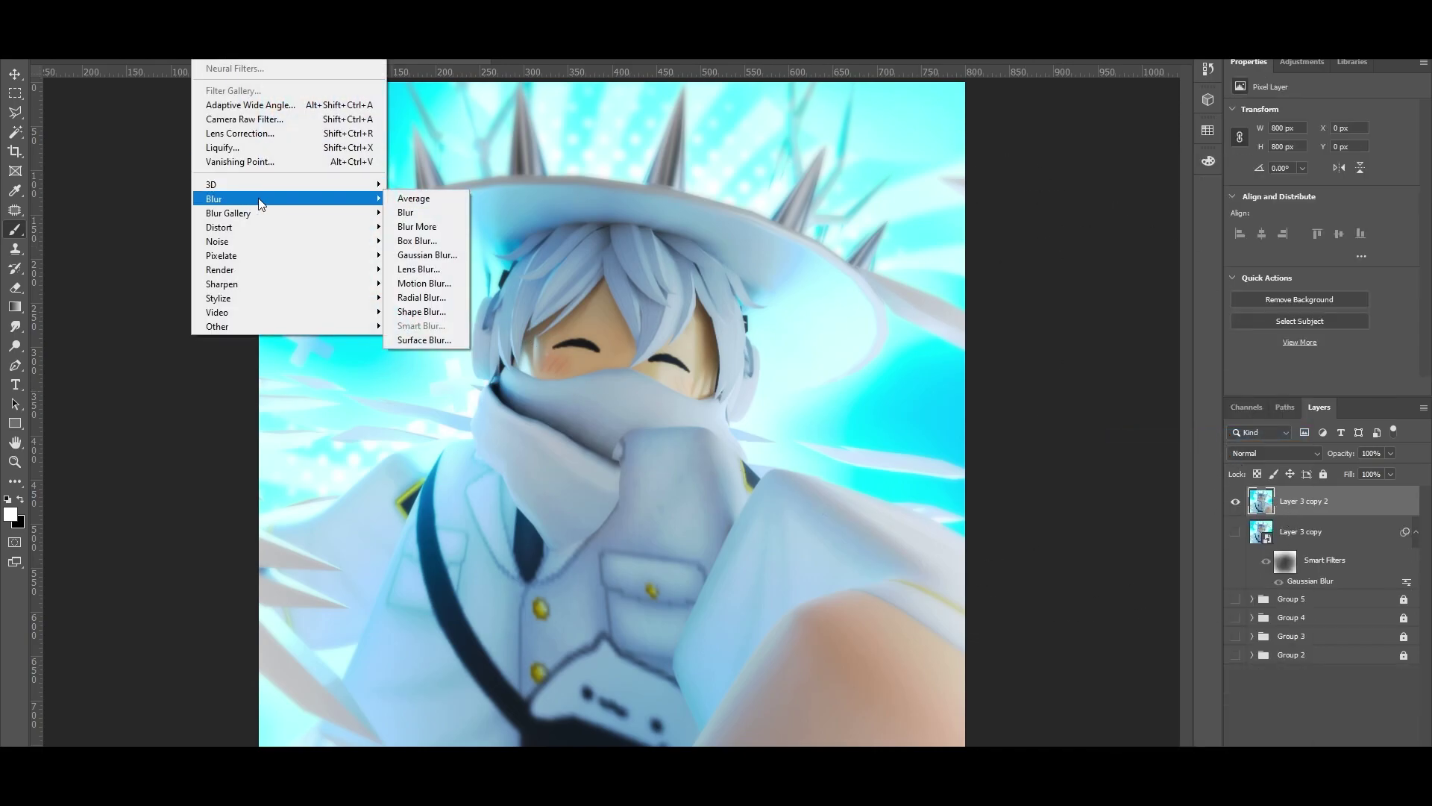
pyautogui.click(446, 282)
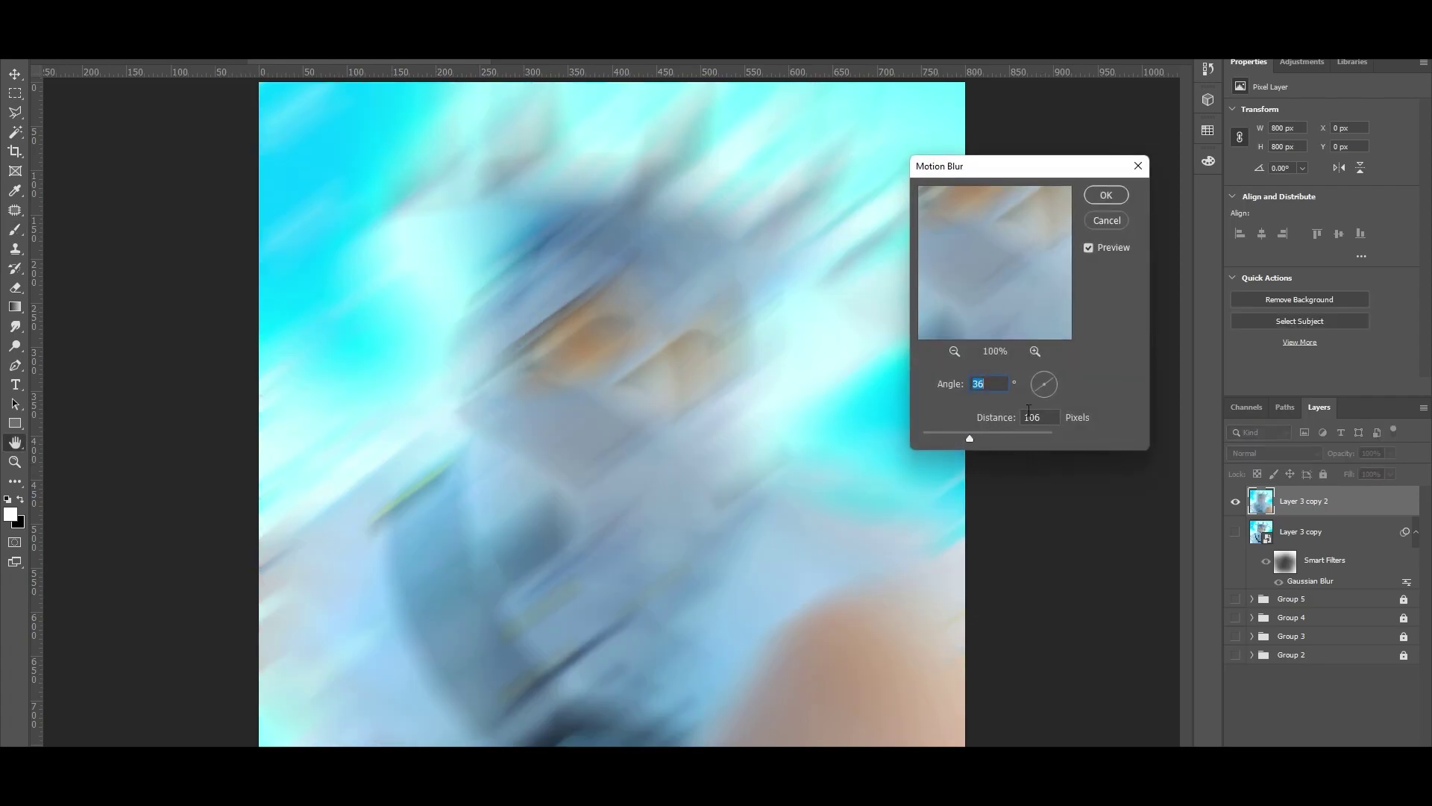
pyautogui.click(1055, 386)
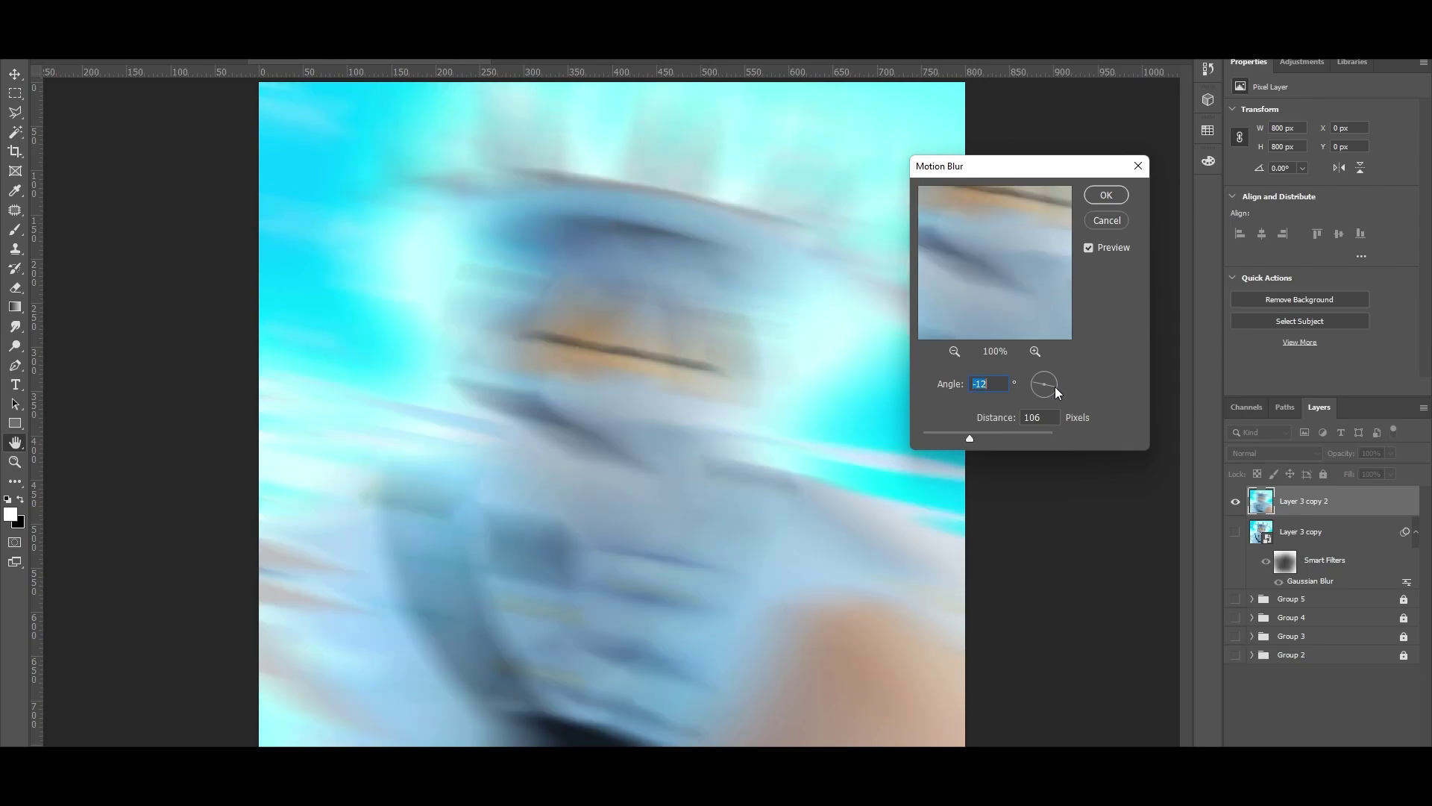
pyautogui.click(1053, 386)
pyautogui.moveTo(970, 439); pyautogui.dragTo(948, 436)
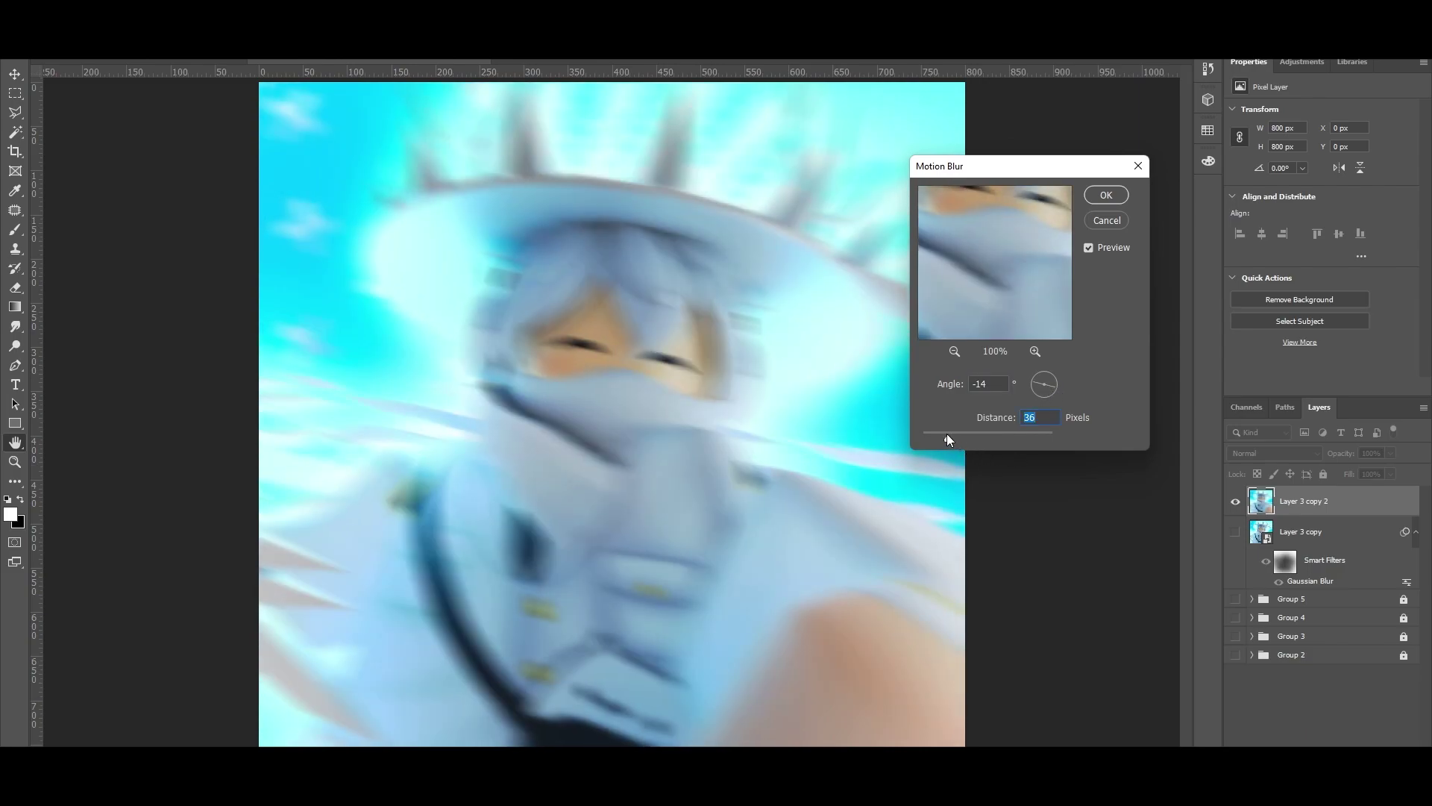
pyautogui.click(1107, 194)
# Add a layer mask to the motion-blurred layer and show Layer 3 copy beneath it again
pyautogui.press('b')
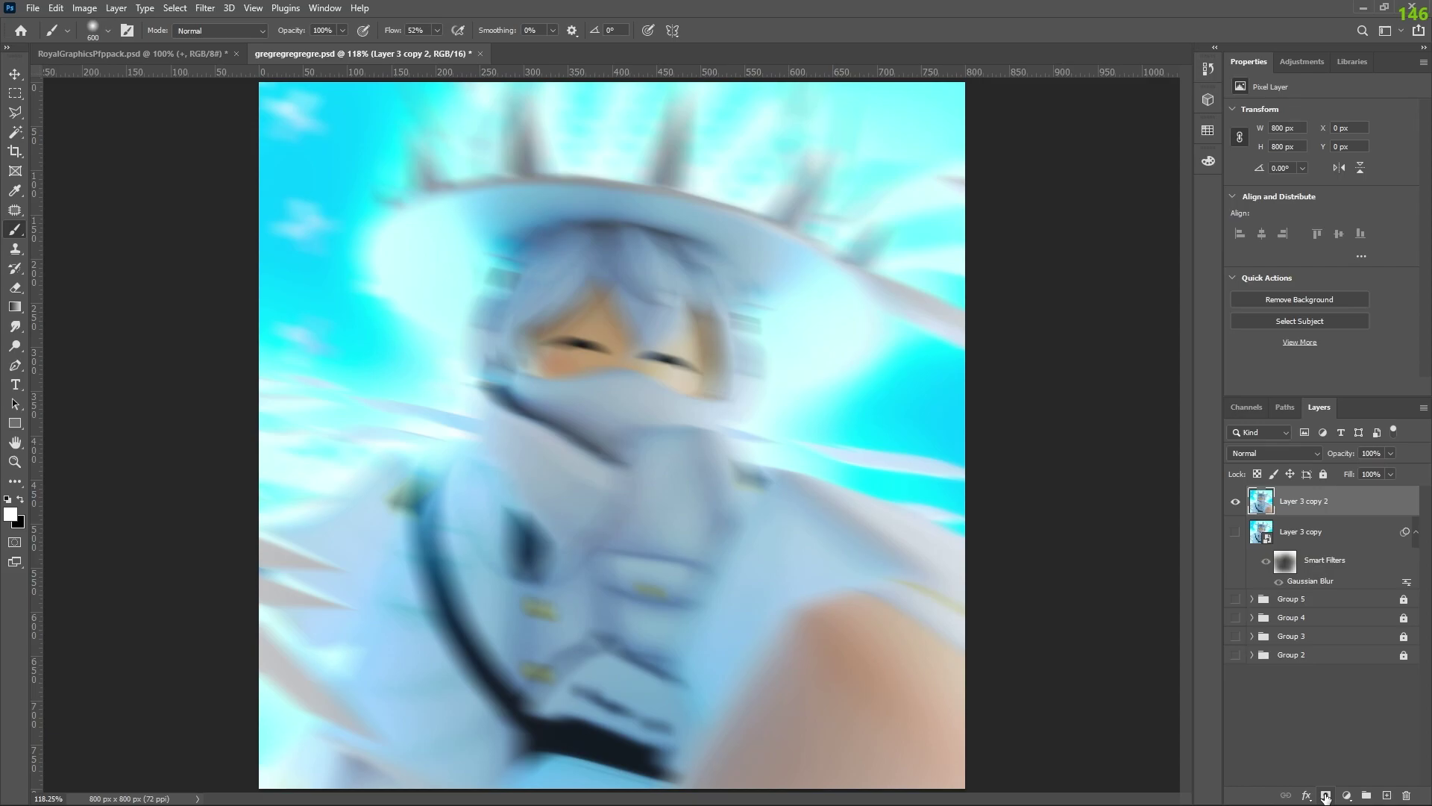
pyautogui.click(1326, 795)
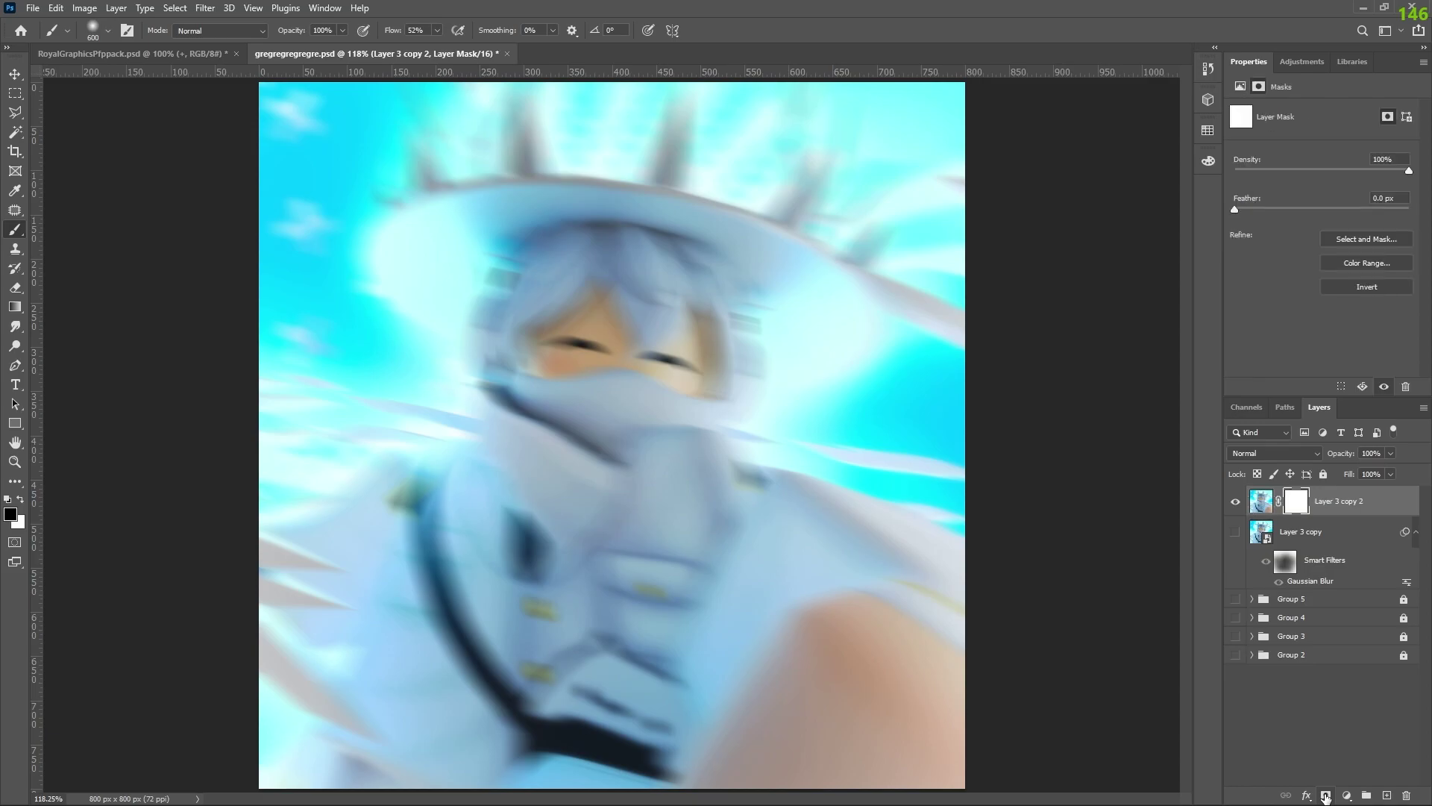
pyautogui.click(1237, 533)
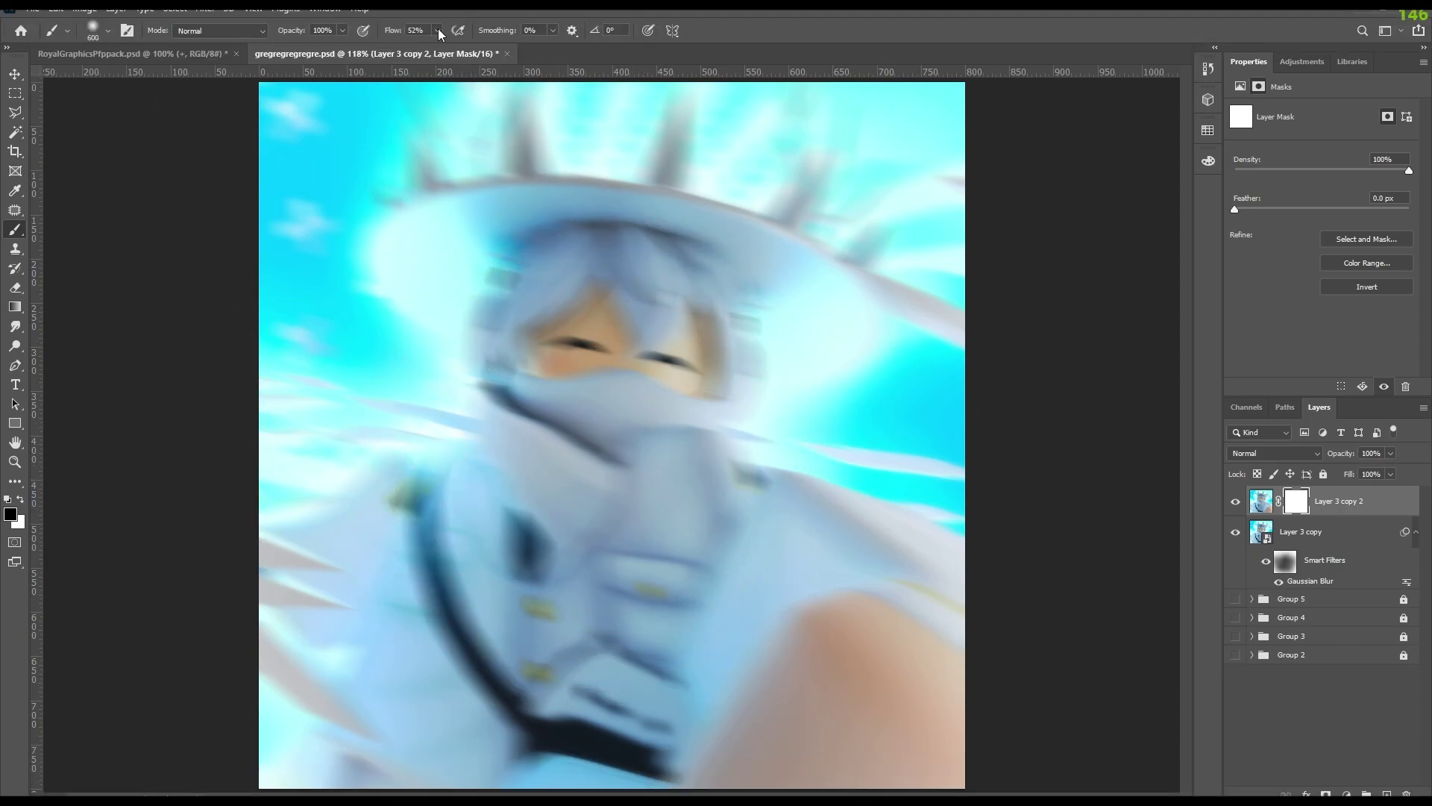
# Set the brush flow to 38% and paint black on the layer mask over the character to hide the motion blur there
pyautogui.click(439, 29)
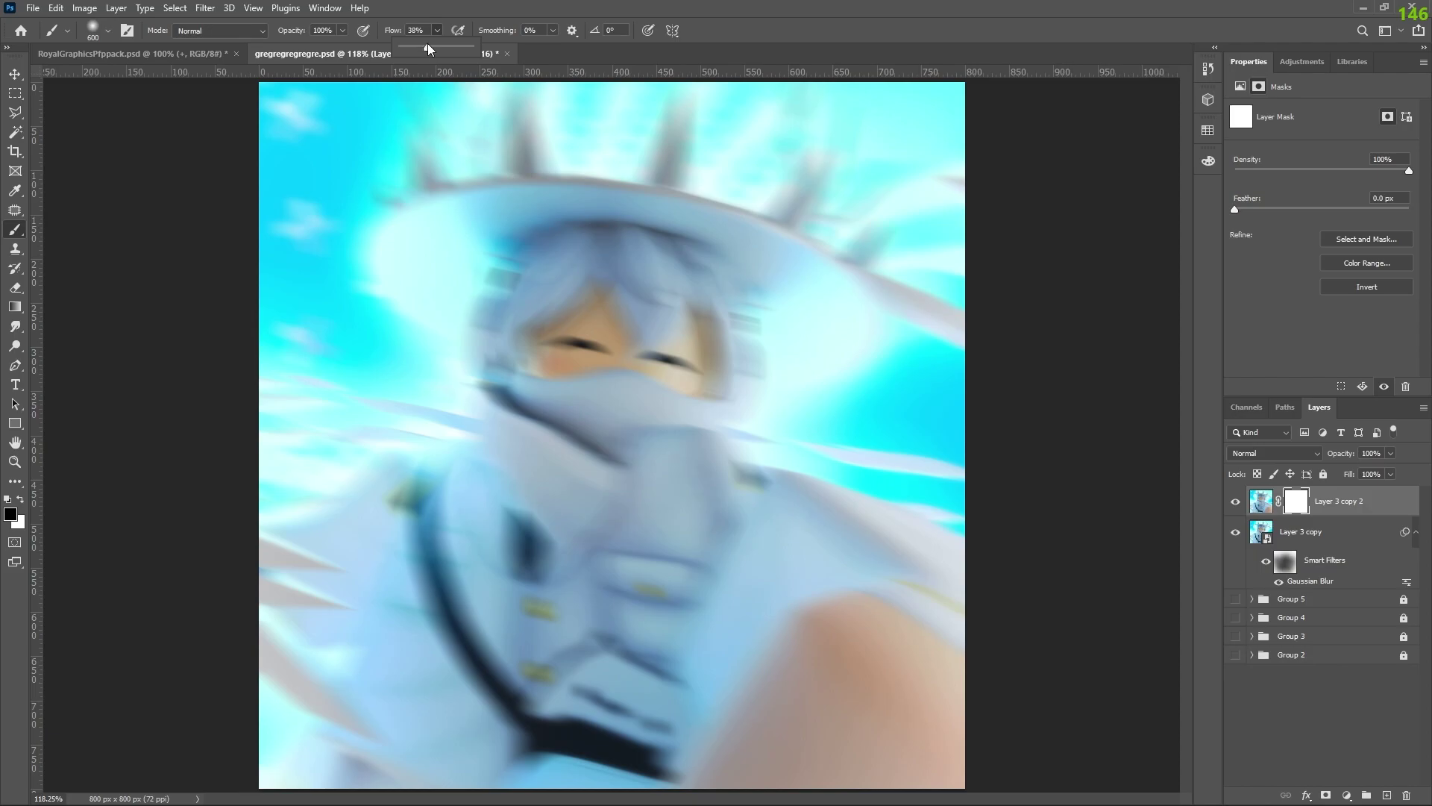
pyautogui.moveTo(457, 360)
pyautogui.mouseDown()
pyautogui.moveTo(604, 386)
pyautogui.moveTo(620, 370)
pyautogui.moveTo(598, 610)
pyautogui.moveTo(541, 637)
pyautogui.moveTo(472, 634)
pyautogui.moveTo(826, 646)
pyautogui.moveTo(694, 330)
pyautogui.moveTo(703, 241)
pyautogui.moveTo(550, 225)
pyautogui.moveTo(479, 271)
pyautogui.moveTo(432, 395)
pyautogui.moveTo(404, 407)
pyautogui.moveTo(735, 453)
pyautogui.moveTo(779, 434)
pyautogui.moveTo(830, 244)
pyautogui.mouseUp()
pyautogui.press('x')
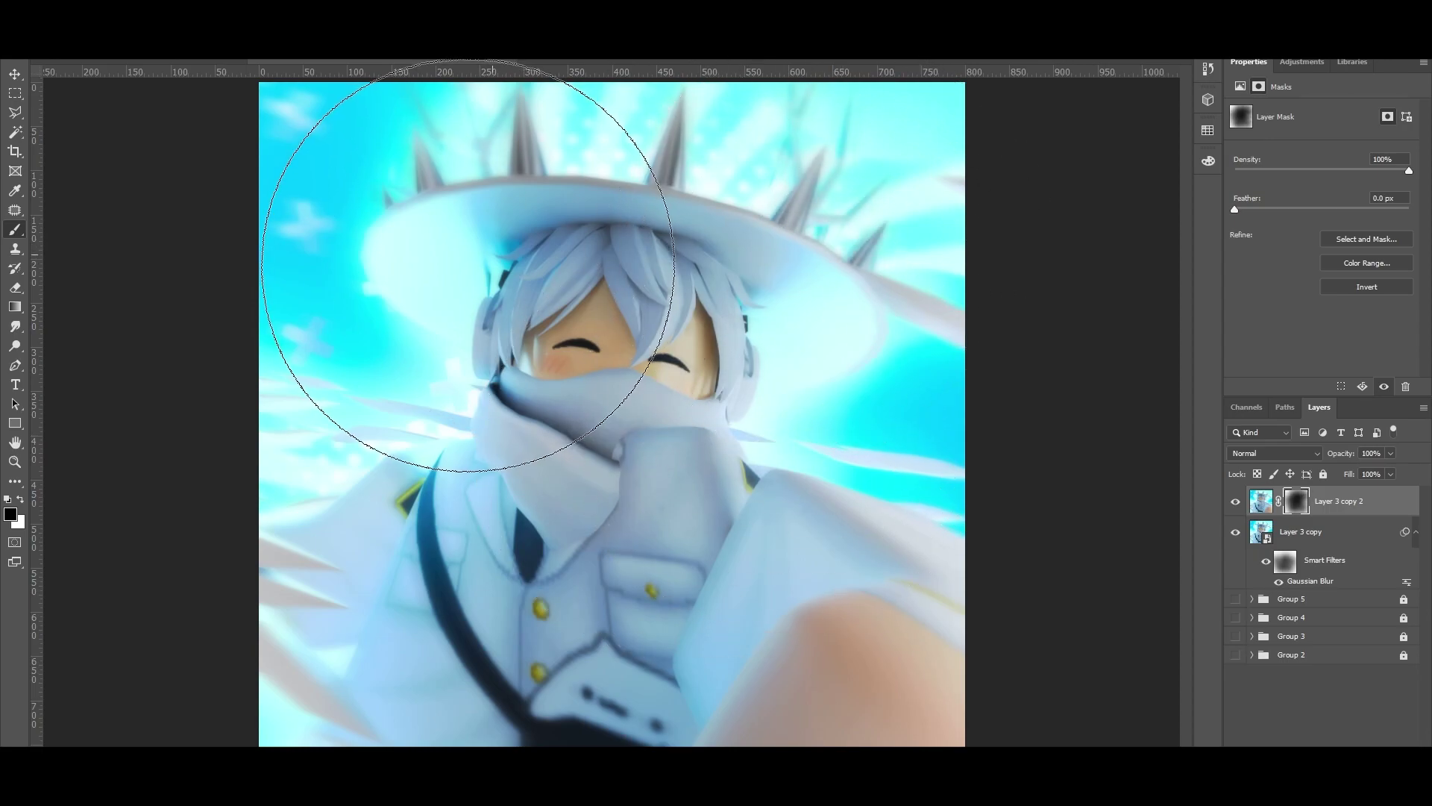
# Reduce the motion-blurred layer's opacity to 57% and toggle its visibility to compare the effect
pyautogui.click(1261, 504)
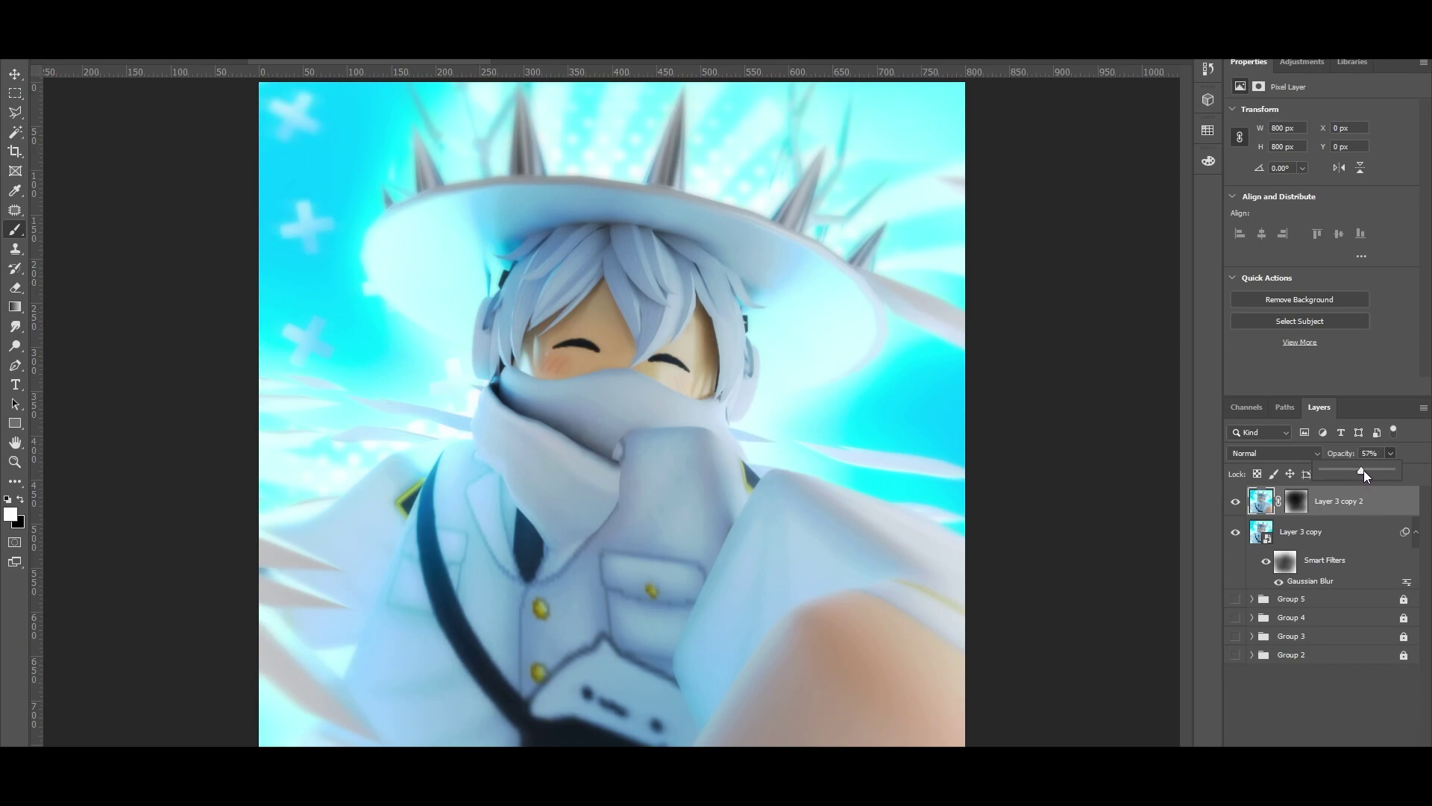
pyautogui.click(1235, 504)
pyautogui.click(1235, 505)
pyautogui.click(1235, 508)
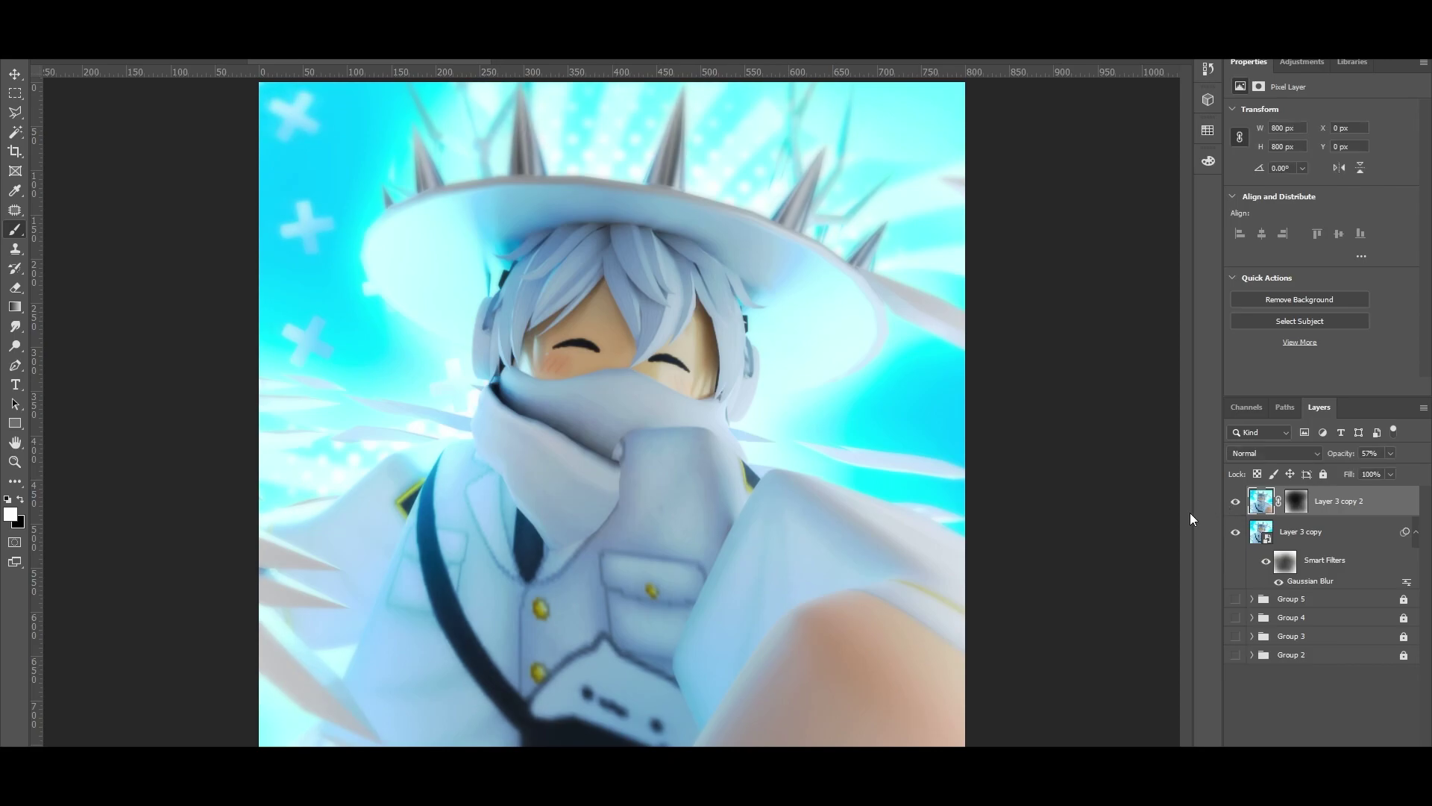